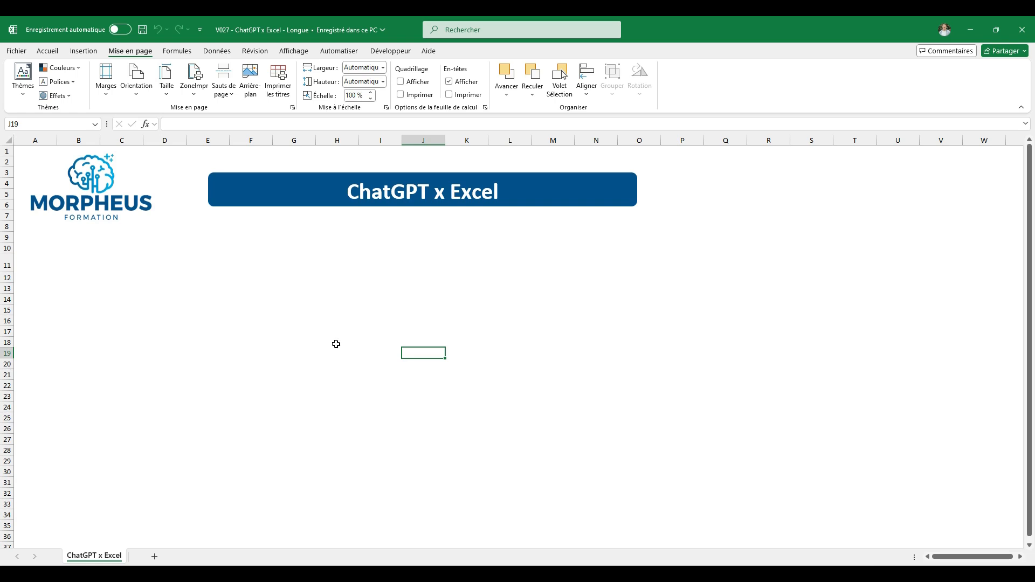
Open Excel's Power Query Editor to view its workspace, and close it without creating a query.
left_click(375, 345)
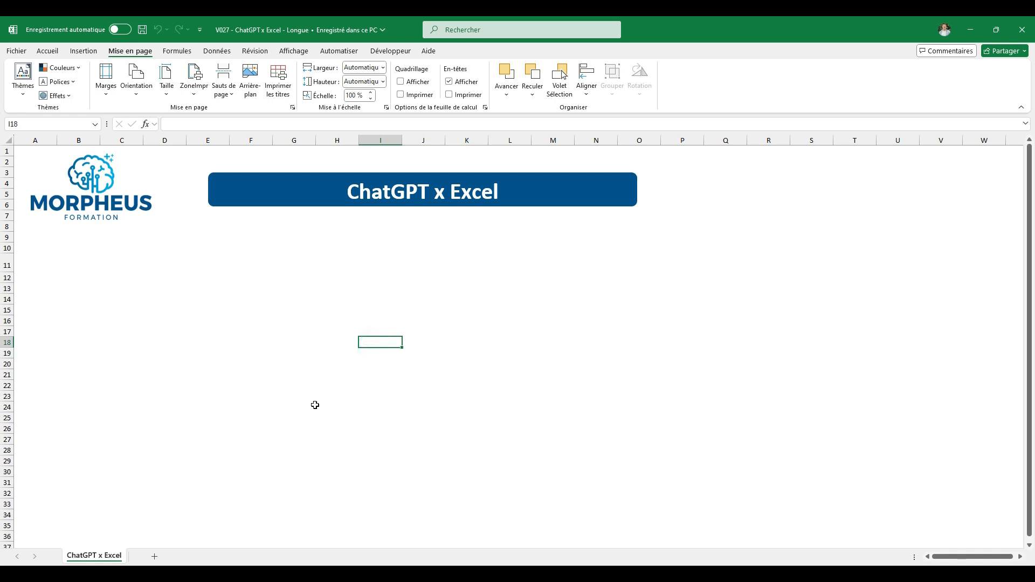
left_click(218, 51)
left_click(29, 81)
left_click(104, 269)
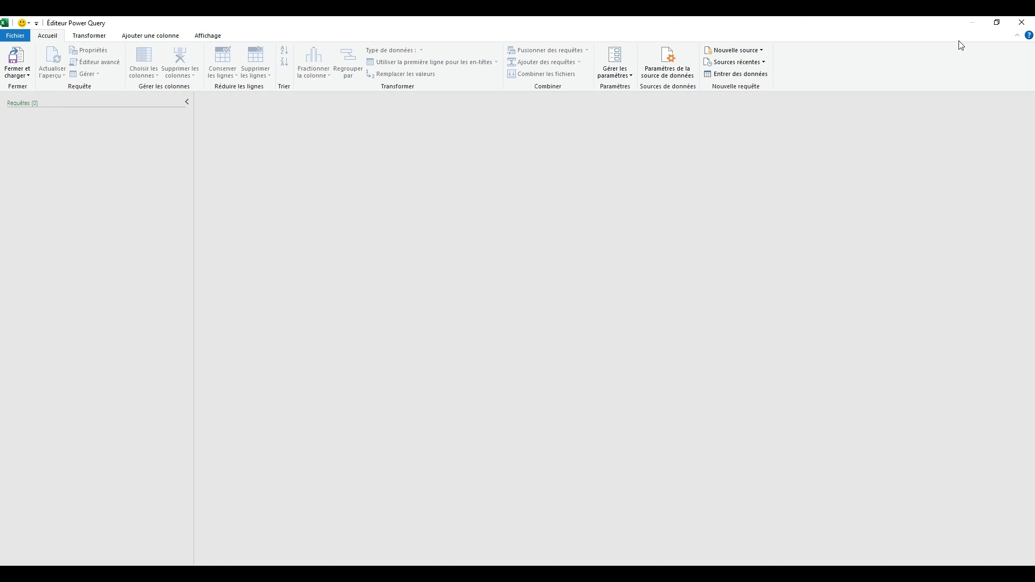
left_click_drag(582, 21, 437, 116)
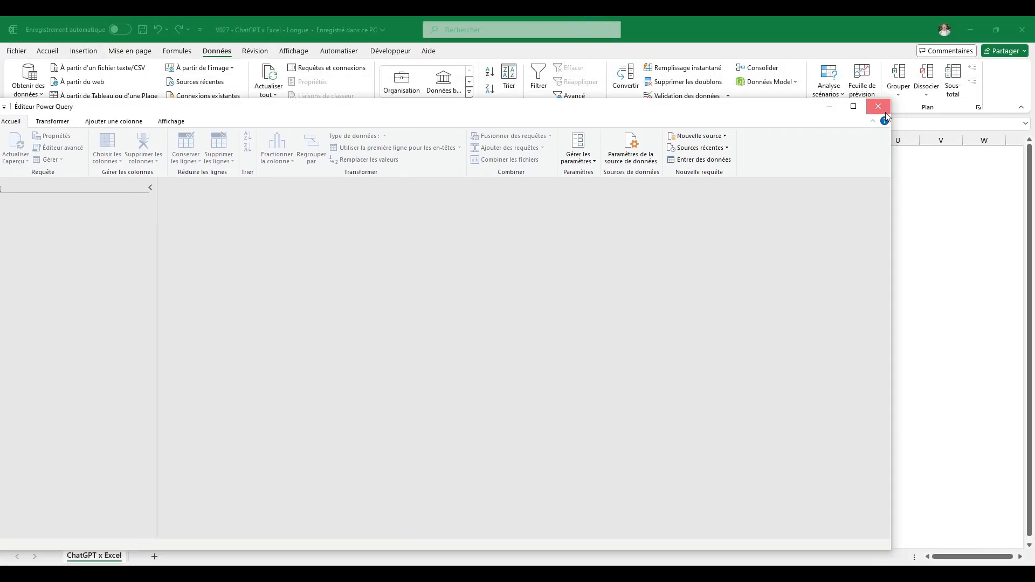
left_click(884, 102)
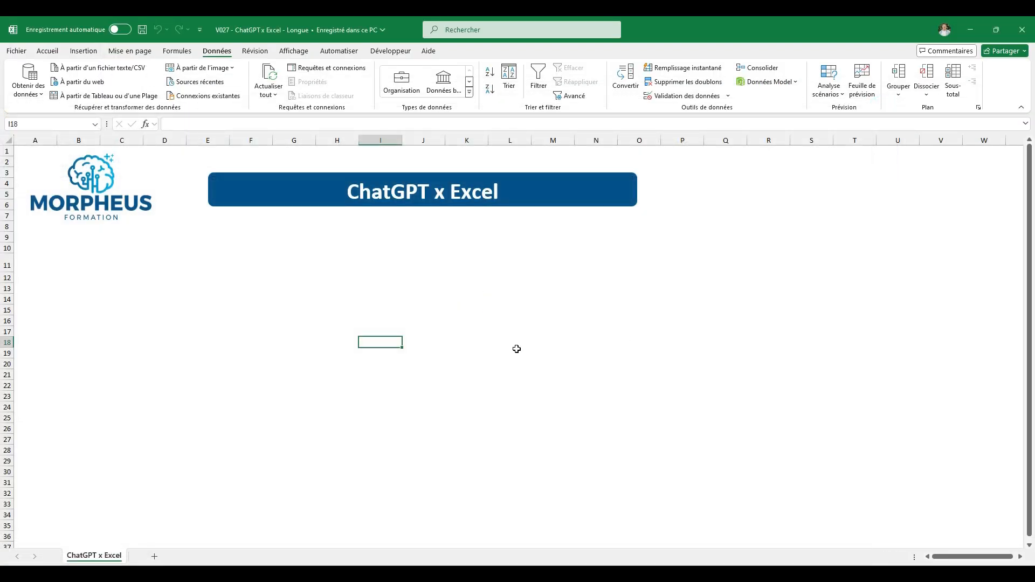
Open the Visual Basic editor from Excel's developer tools.
left_click(379, 48)
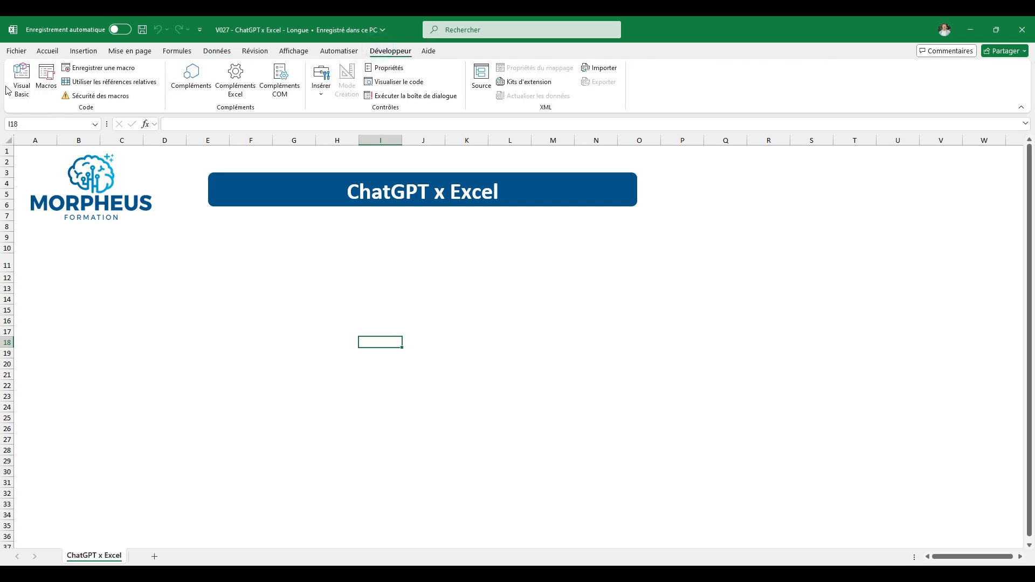
left_click(21, 79)
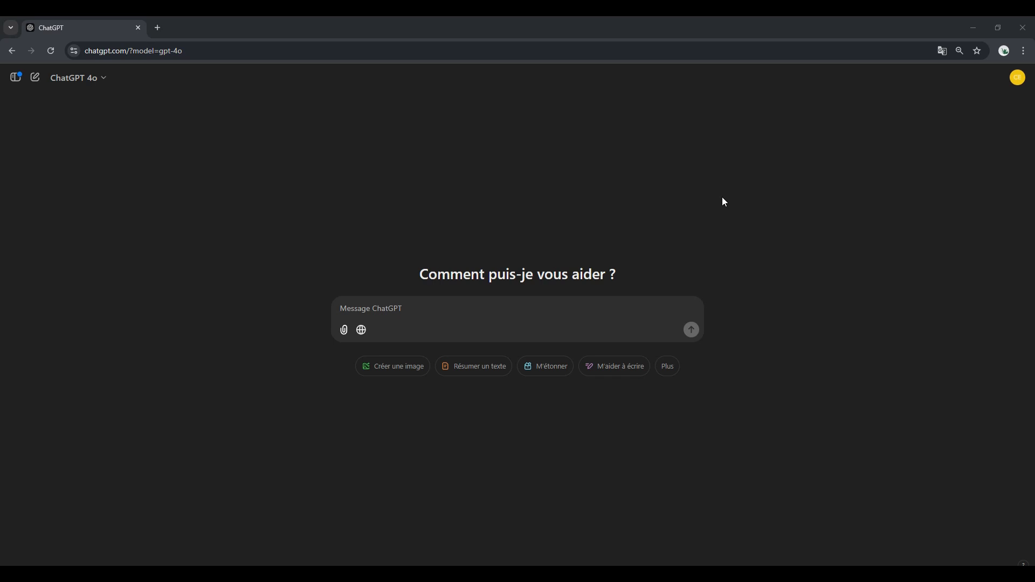
Write the ChatGPT prompt "Comment activer l'onglet développeur dans Excel ?" in a new conversation.
left_click(436, 302)
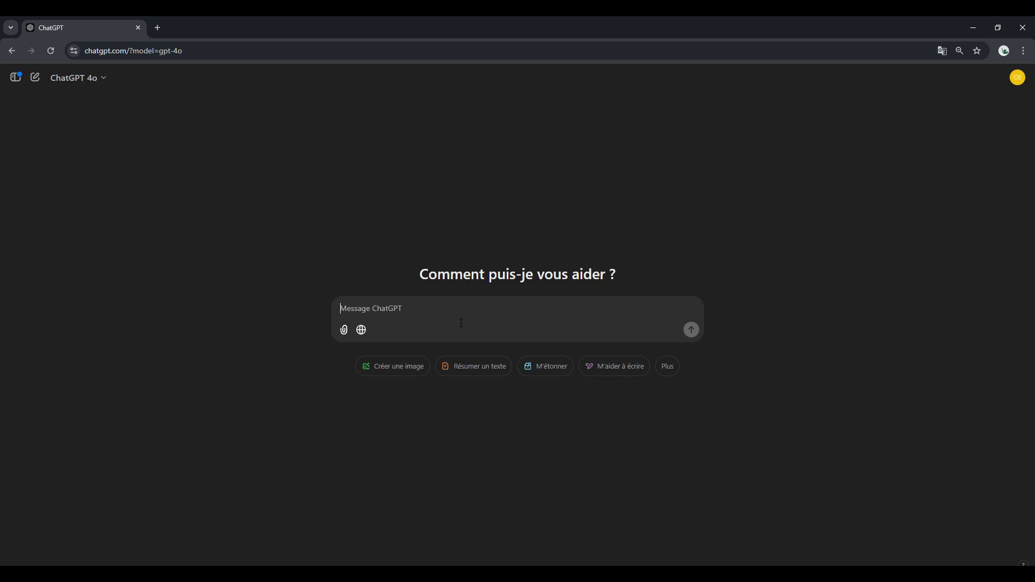
key("Caps_Lock")
type("C")
key("Caps_Lock")
type("om")
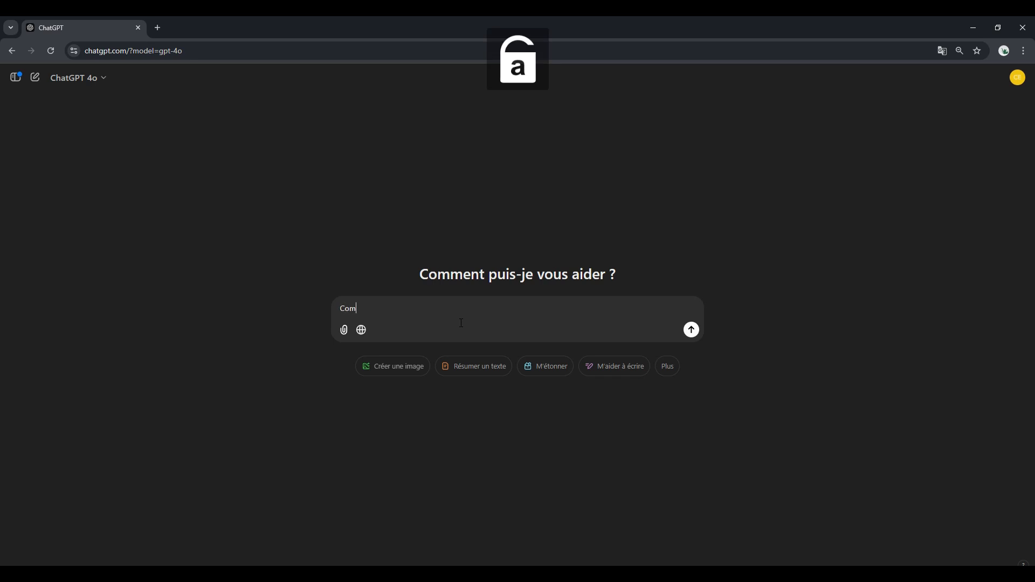
type("ment activer l'onfe")
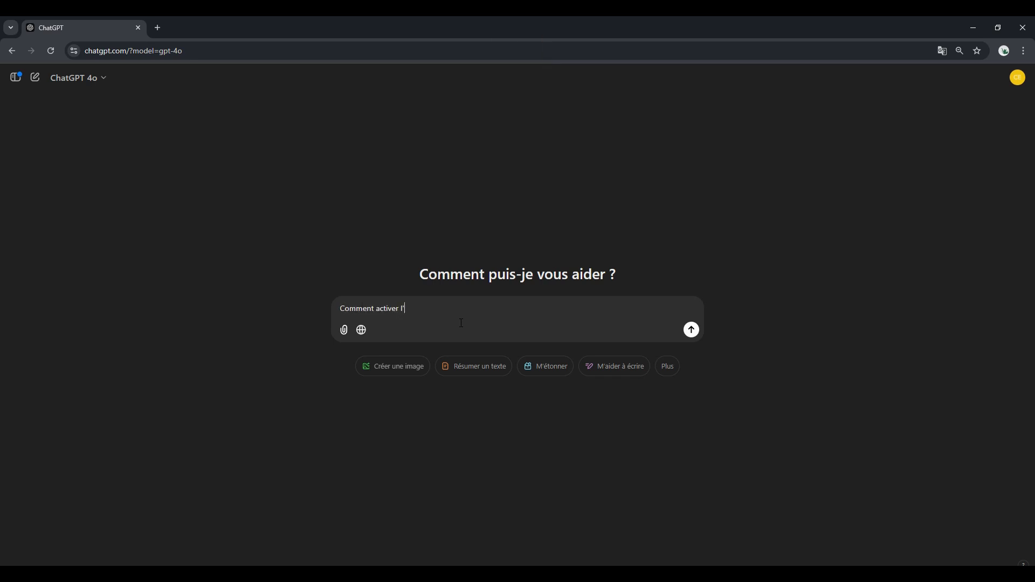
key("BackSpace")
key("BackSpace")
type("glet développeur dans Excel ?")
double_click(372, 308)
double_click(513, 308)
double_click(377, 308)
left_click(480, 458)
left_click_drag(402, 308, 472, 309)
left_click(478, 328)
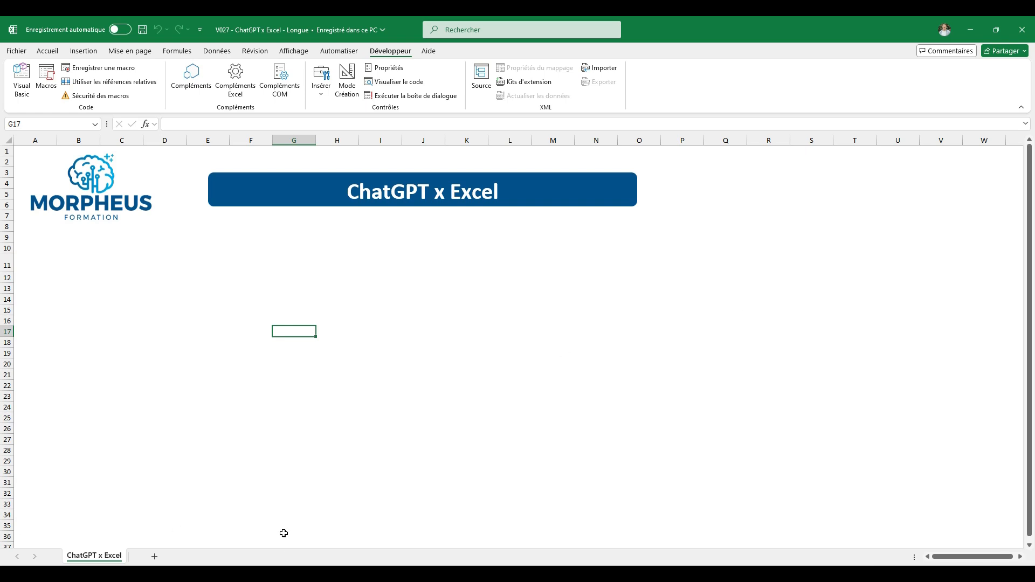
Switch from Excel to the ChatGPT window and send the question about enabling the developer tab.
left_click(291, 574)
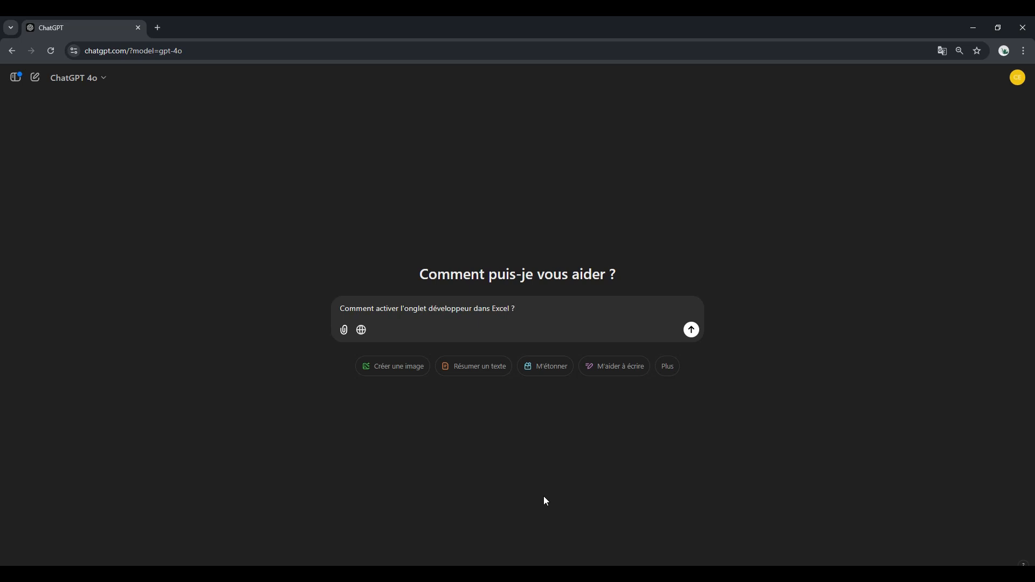
left_click_drag(406, 308, 509, 308)
double_click(496, 309)
left_click(554, 312)
left_click(691, 331)
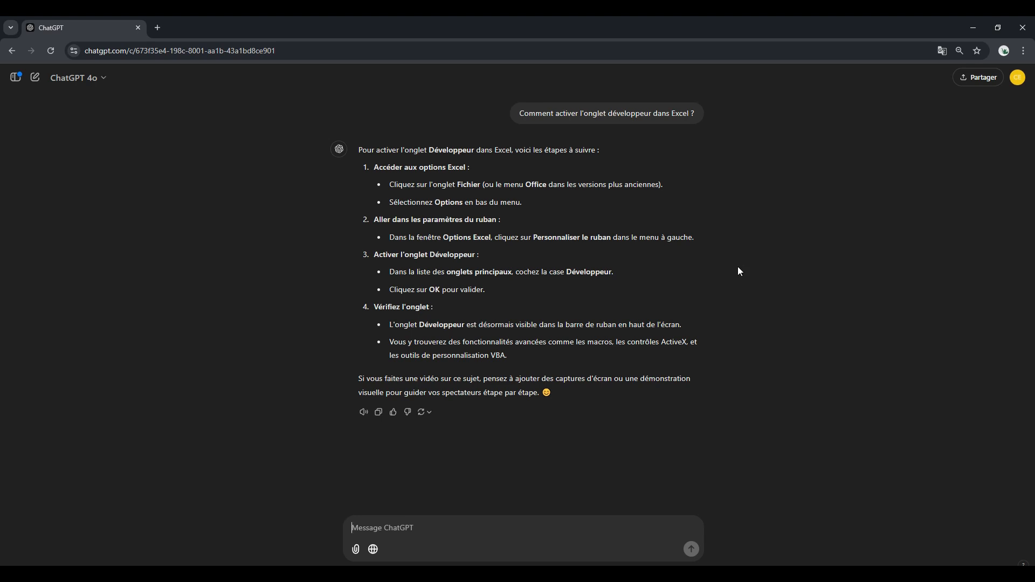
Arrange the ChatGPT window side by side with the Excel workbook, each filling half of the screen.
left_click_drag(629, 27, 575, 163)
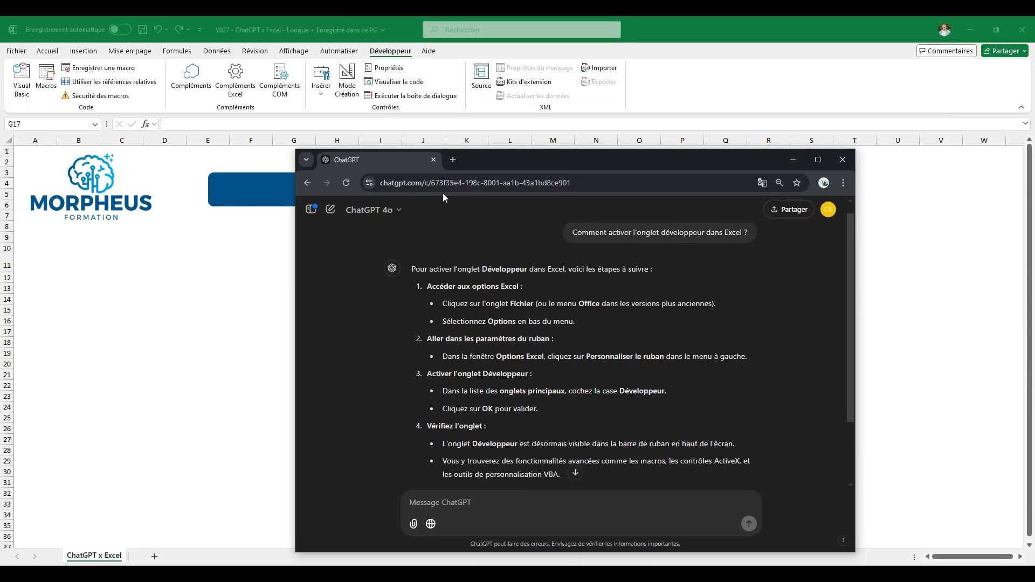
left_click_drag(569, 161, 1, 199)
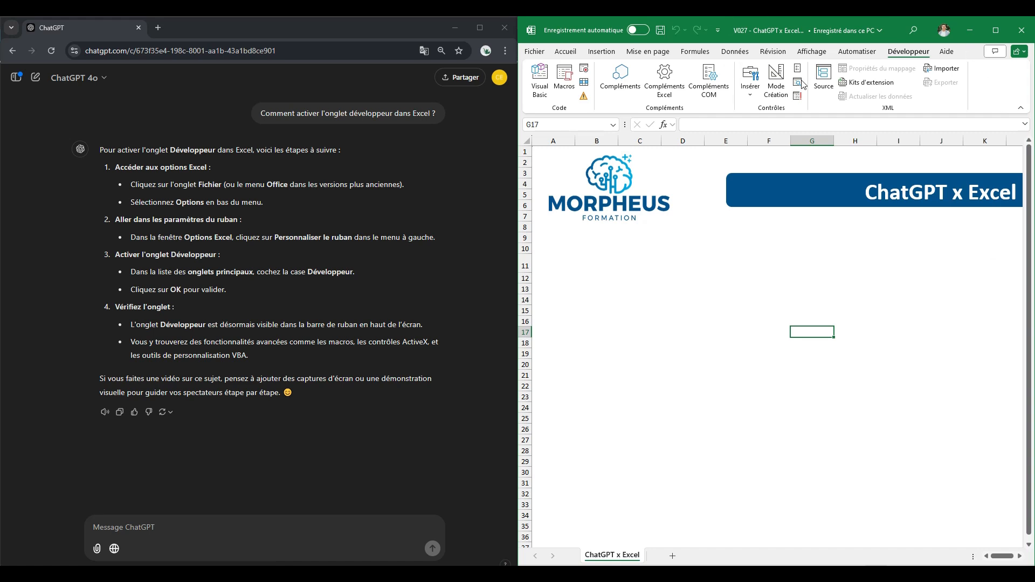
Maximize Excel to check where its Options entry is located, and put the window back beside ChatGPT.
left_click(995, 30)
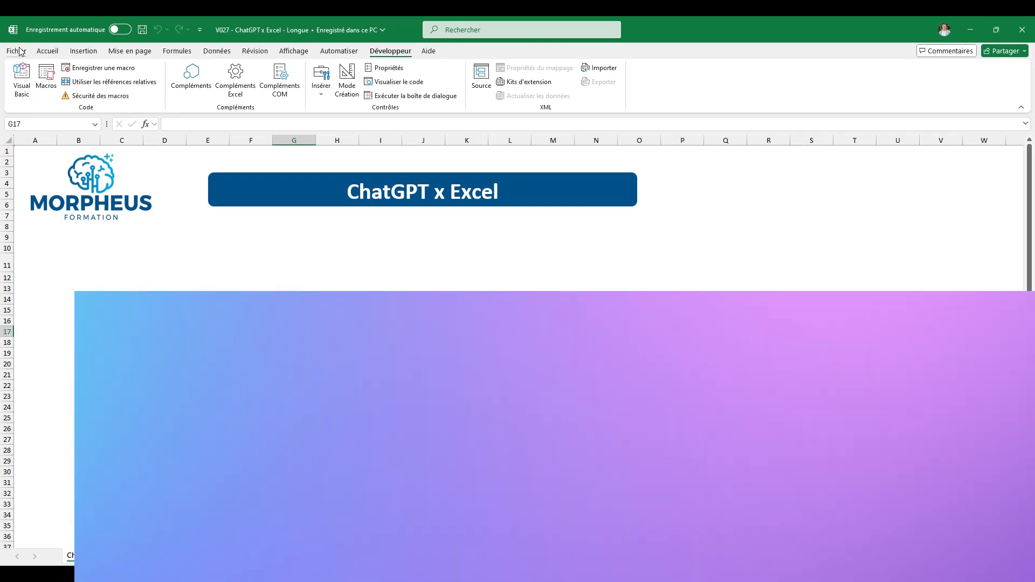
left_click(16, 50)
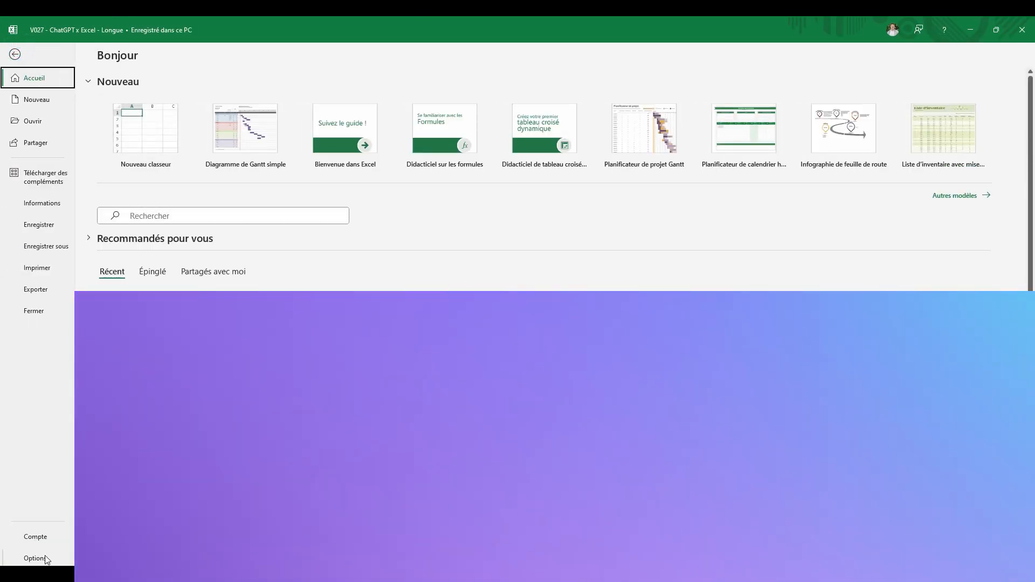
left_click(15, 54)
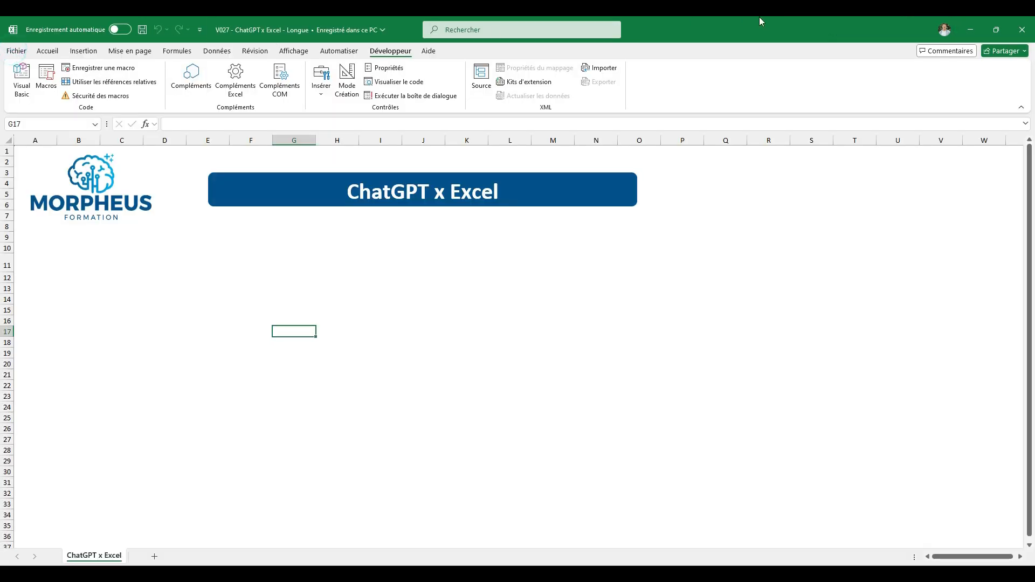
left_click_drag(651, 22, 982, 177)
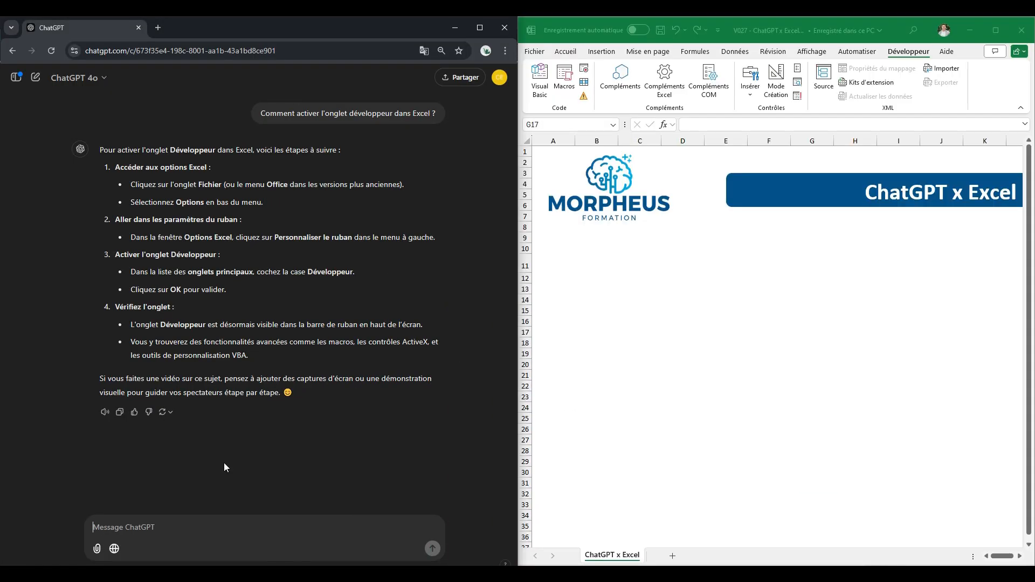
Send ChatGPT the follow-up question "Comment accéder aux options ? Je ne le trouve pas".
key("Caps_Lock")
type("Comment ")
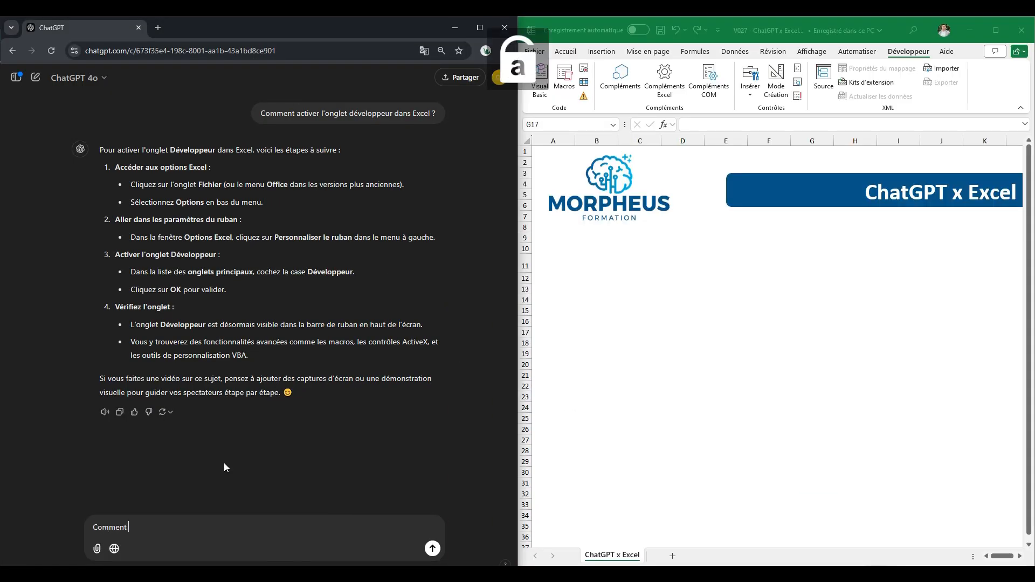
type("accéder aux optionds")
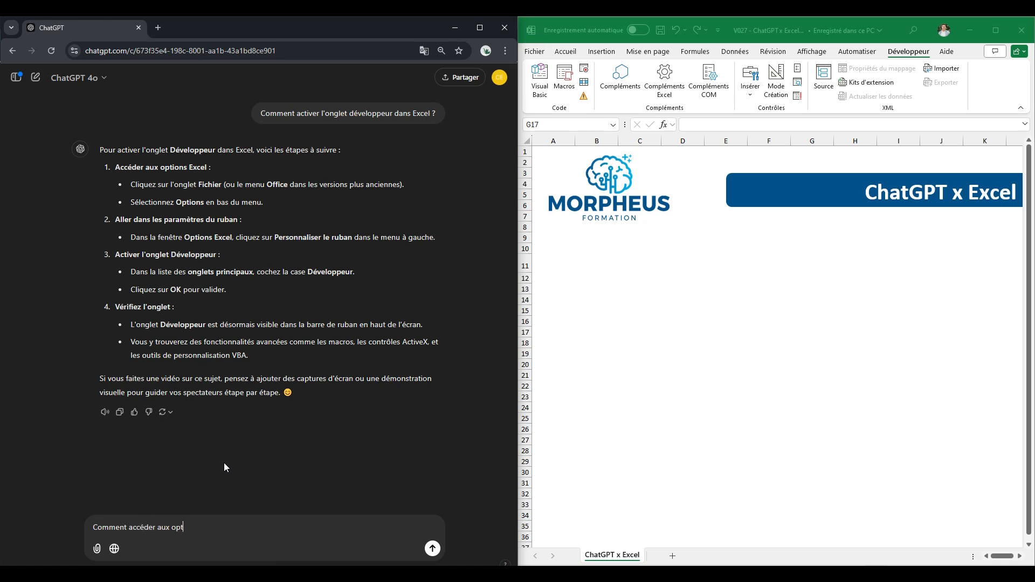
key("BackSpace")
type("s ?")
type("ne")
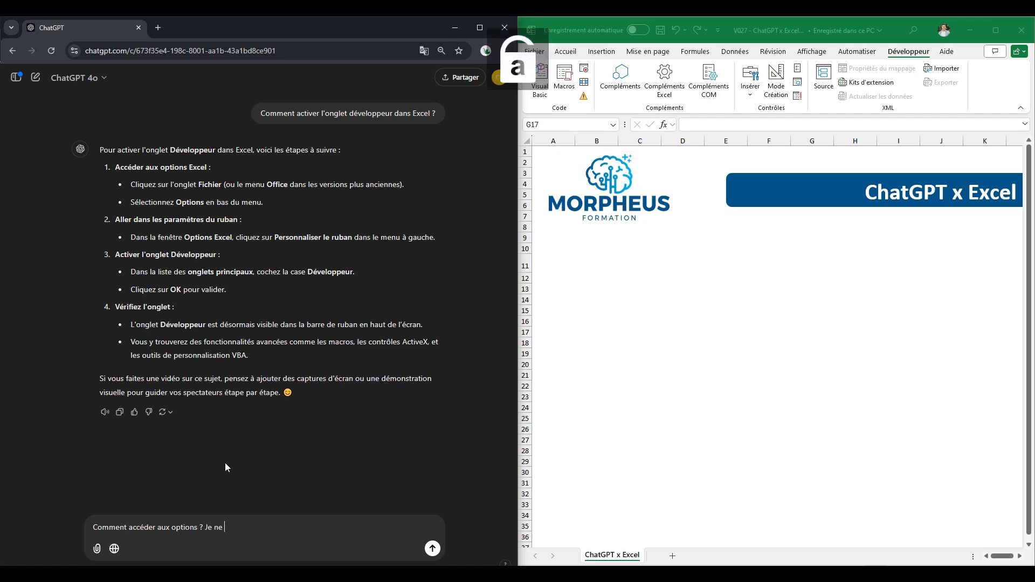
type(" le trouve pas")
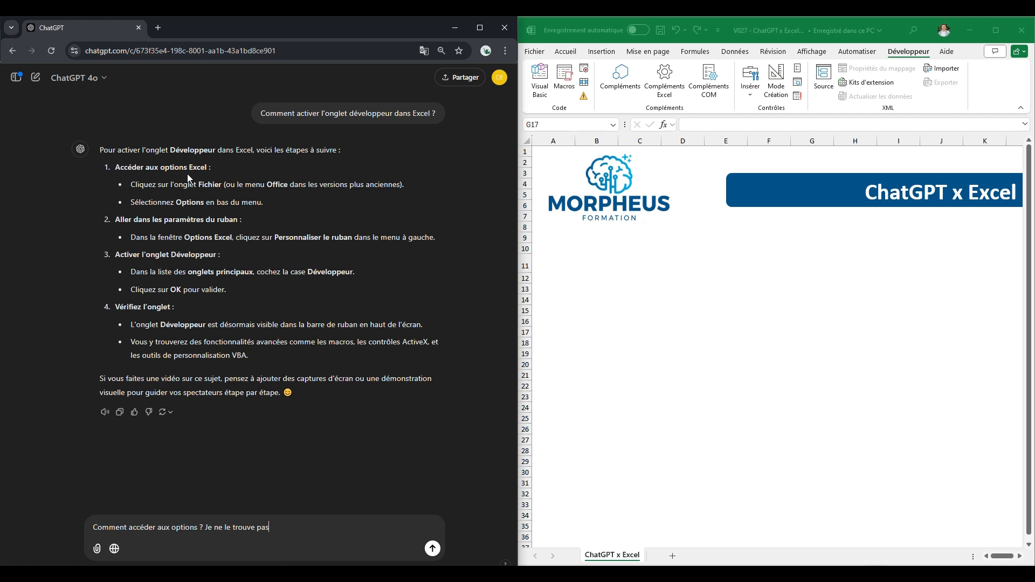
key("Return")
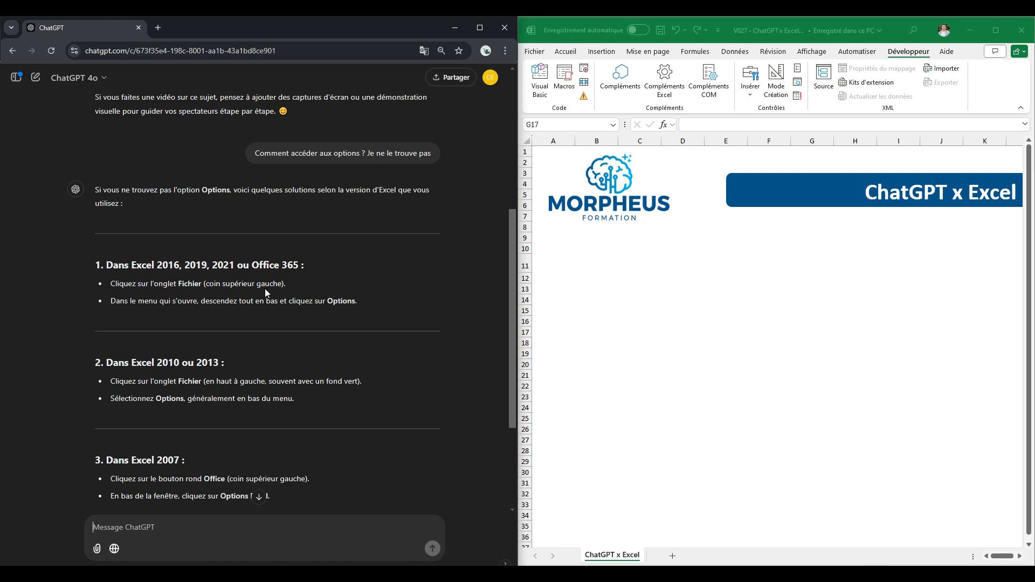
Open the Excel Options dialog as ChatGPT's answer describes.
left_click(535, 52)
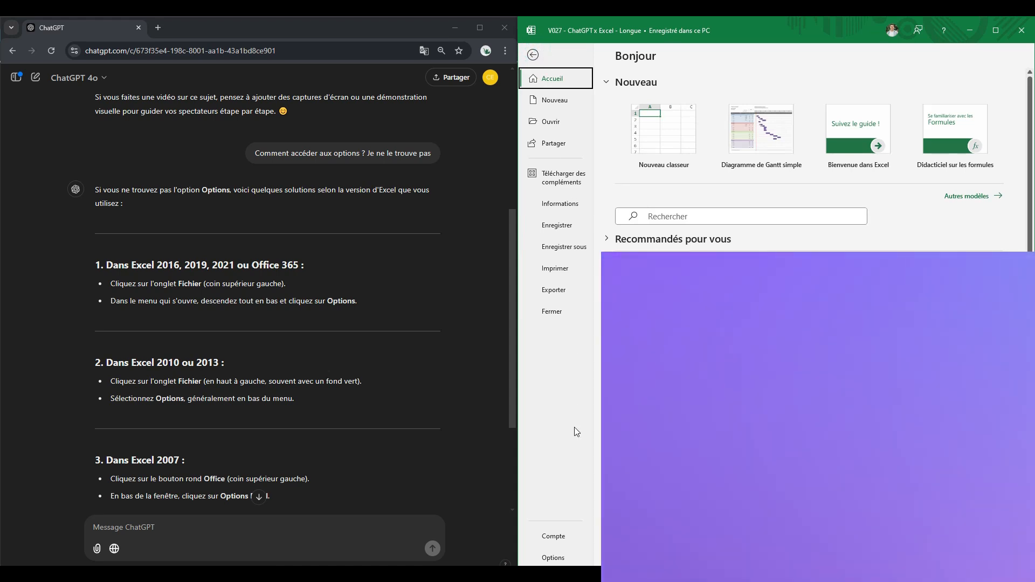
left_click(554, 558)
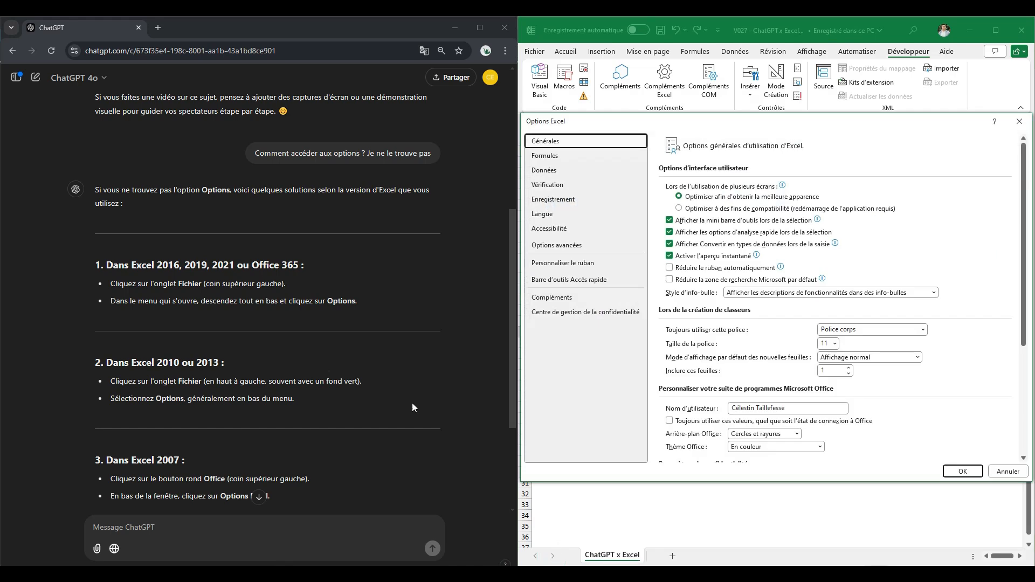
Review ChatGPT's instructions for reaching the options in each Excel version and for enabling the Développeur tab.
scroll(302, 322, "up", 5)
scroll(308, 334, "down", 7)
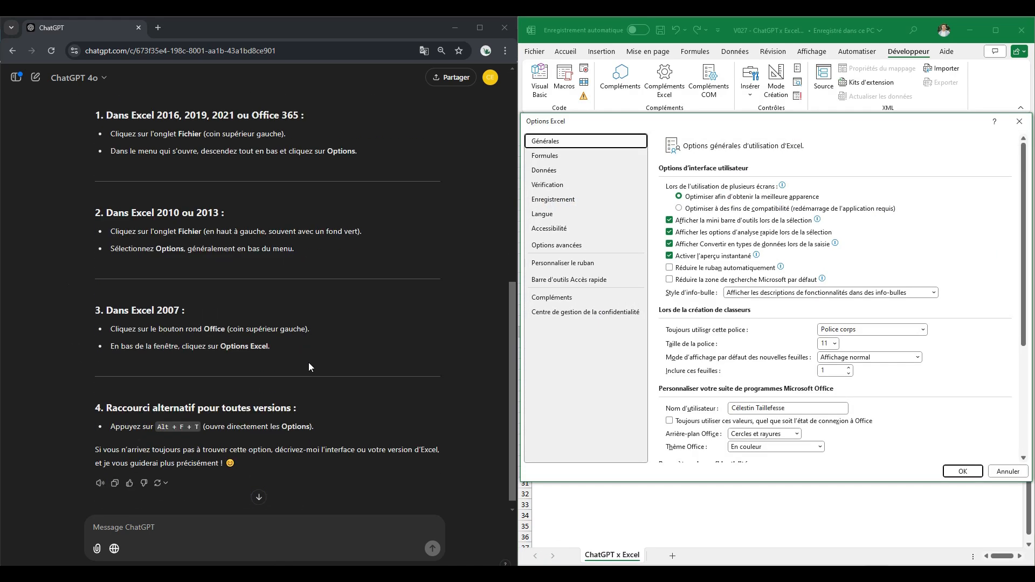
scroll(308, 364, "down", 1)
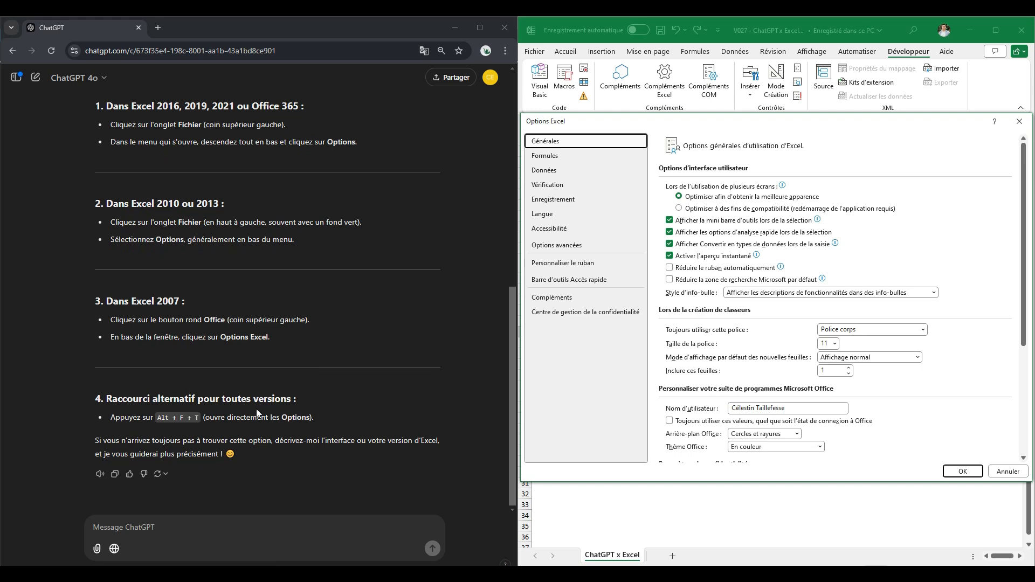
scroll(149, 242, "up", 1)
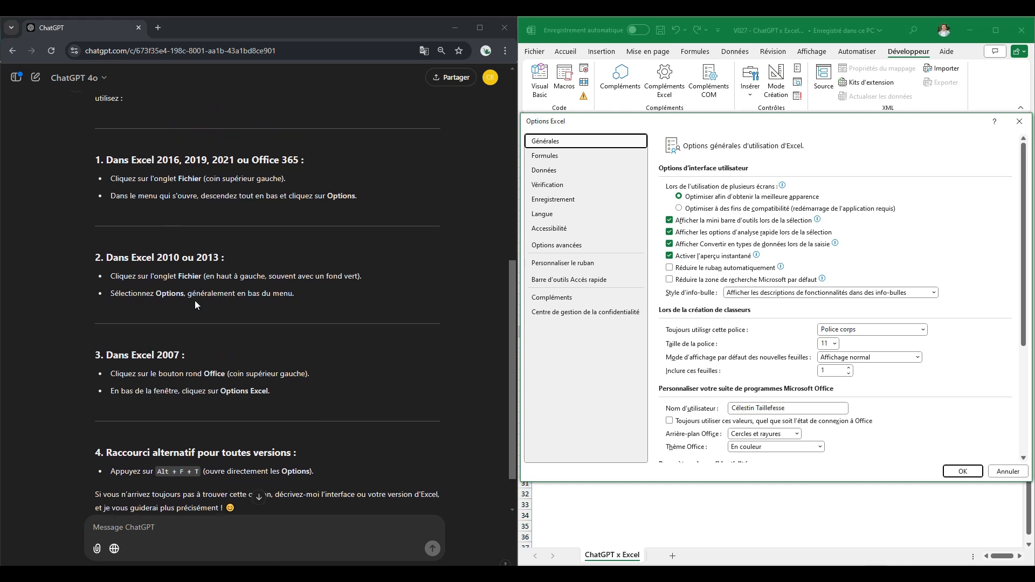
scroll(274, 419, "down", 1)
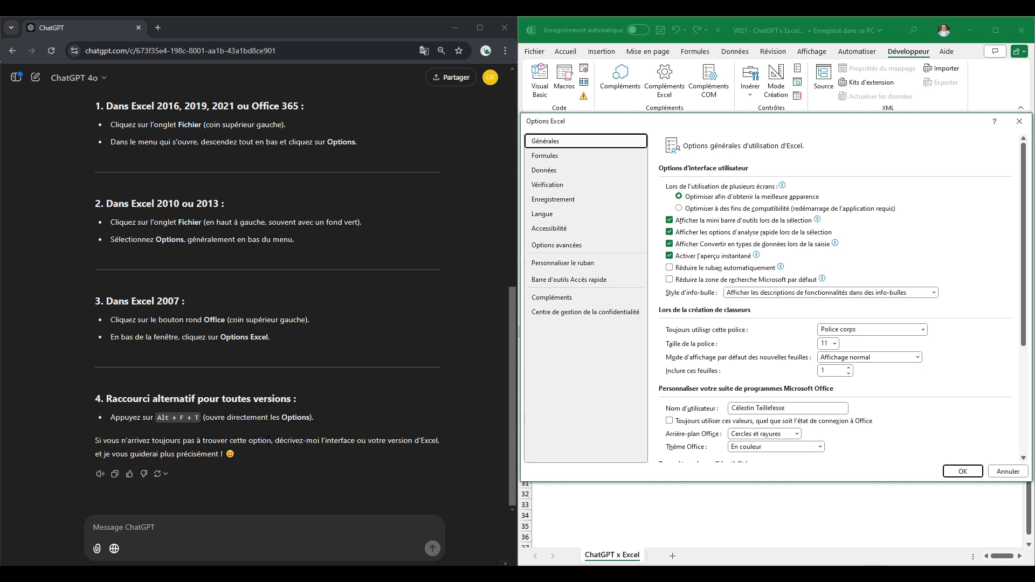
scroll(268, 440, "up", 7)
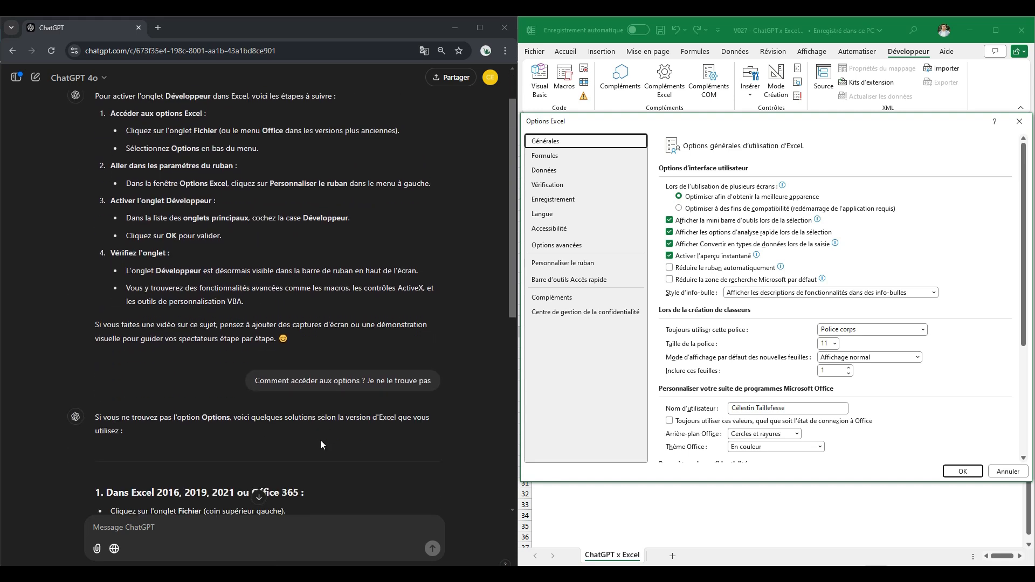
scroll(321, 445, "up", 1)
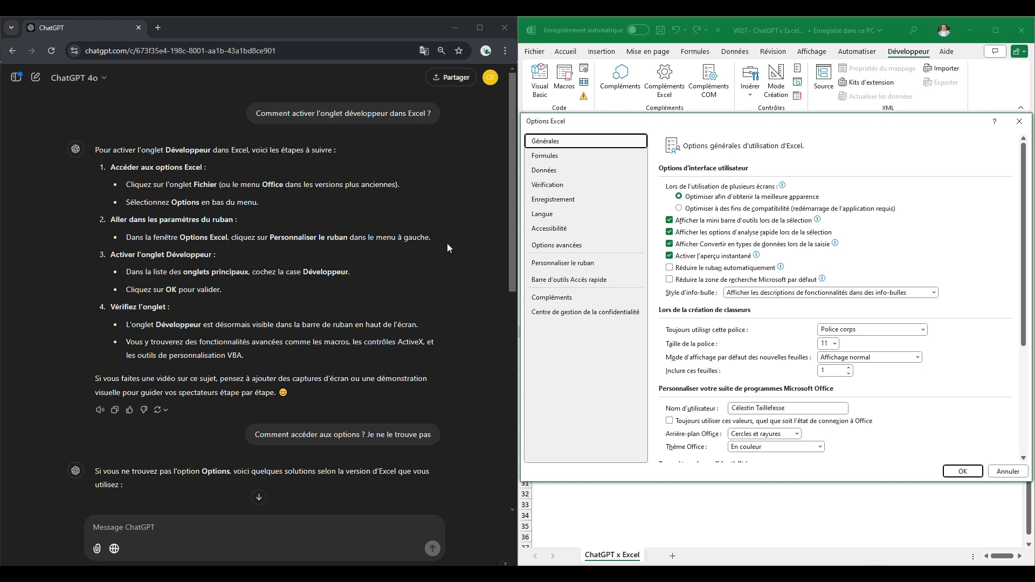
In the ribbon customization options, switch the Développeur main tab off and back on, and confirm the dialog.
left_click(570, 267)
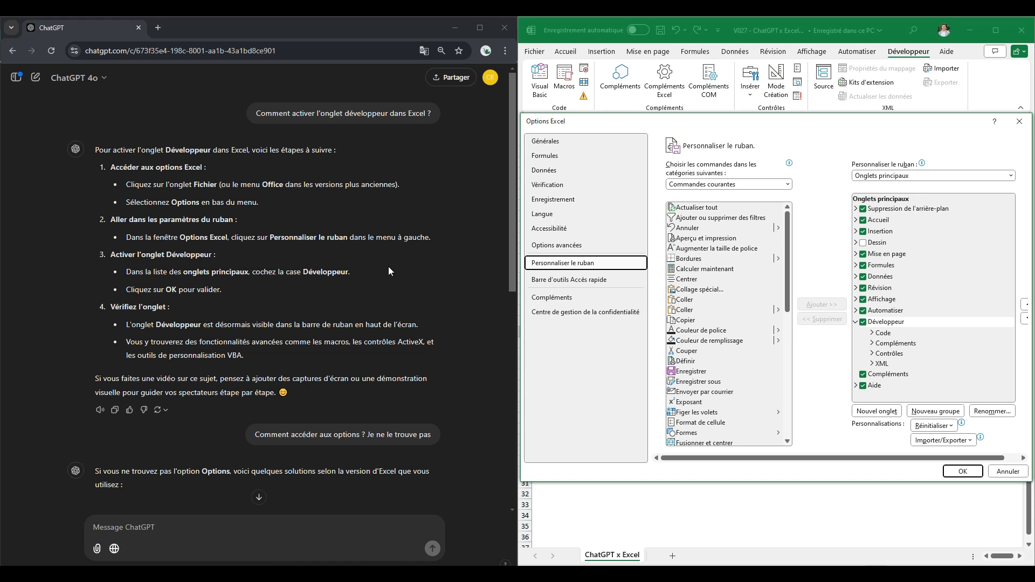
left_click(863, 322)
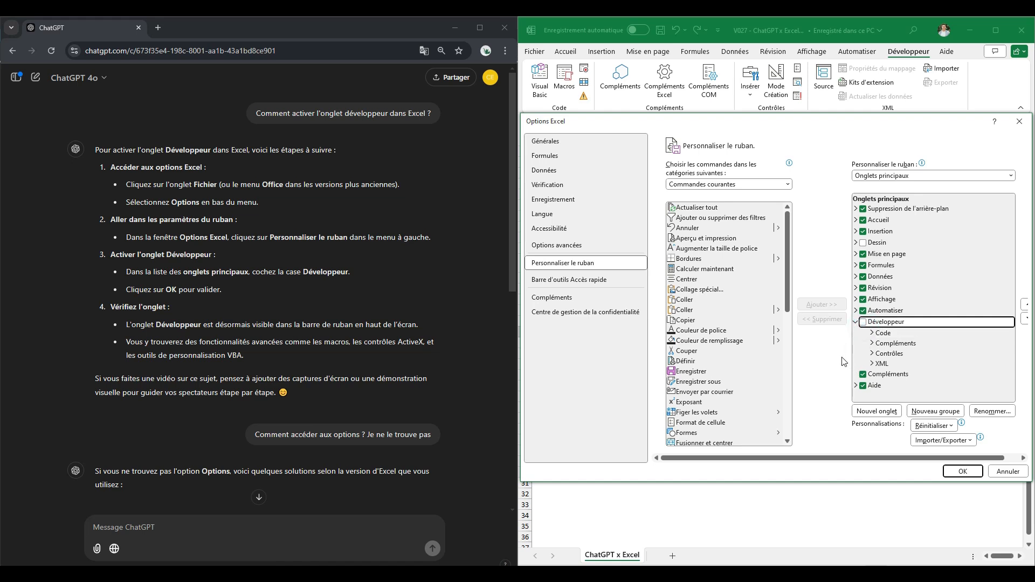
left_click(863, 322)
left_click(963, 469)
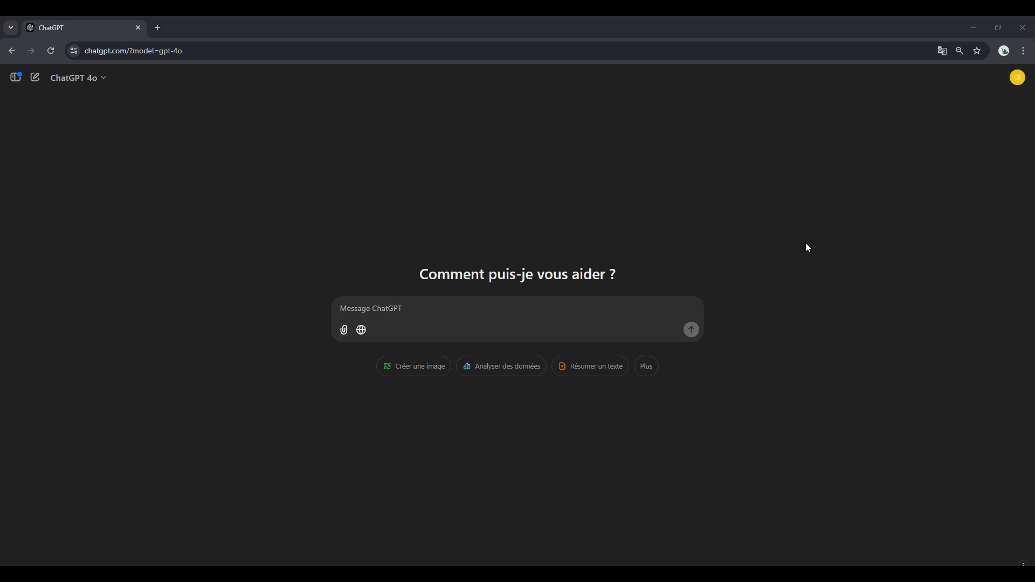
Write the question "Comment fonctionne la fonction SI imbriquée dans Excel ?" in the ChatGPT message box.
left_click(492, 305)
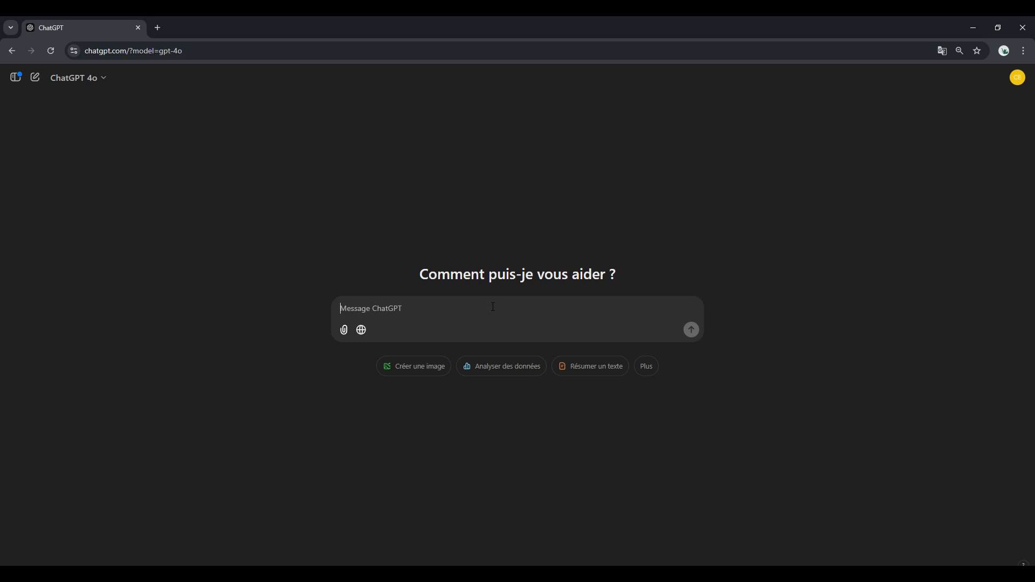
key("Caps_Lock")
type("C")
key("Caps_Lock")
type("omment fonctionne la fonction")
key("Caps_Lock")
type("SI")
key("Caps_Lock")
type("imbriquée dans")
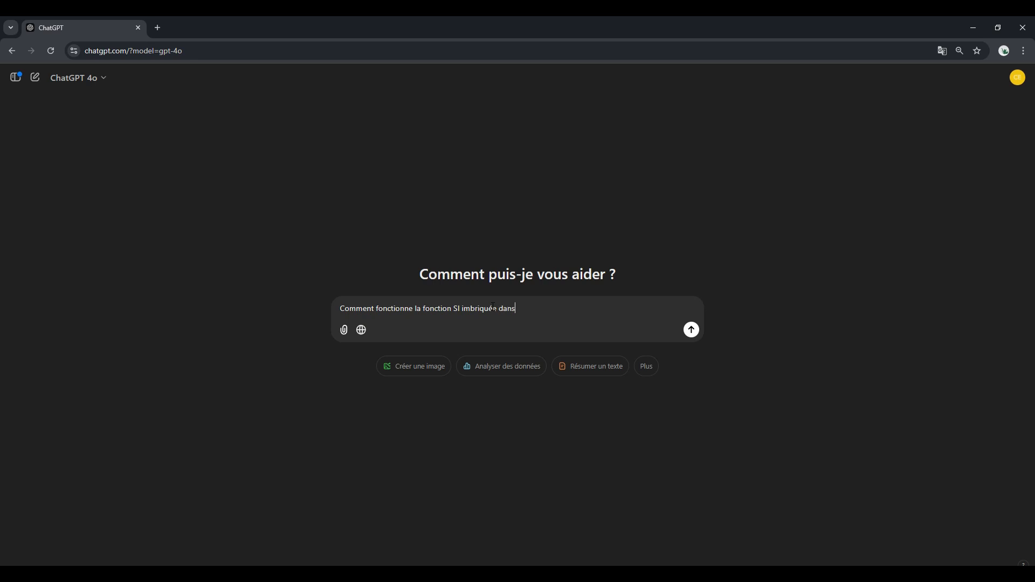
key("Caps_Lock")
type("E")
key("Caps_Lock")
type("xcel ?")
Append "Explique moi" to the question about the nested SI function and send the prompt.
left_click_drag(375, 308, 318, 305)
left_click(370, 309)
left_click(407, 331)
left_click_drag(387, 309, 460, 311)
left_click(388, 310)
left_click_drag(378, 308, 396, 309)
left_click(551, 309)
key("Caps_Lock")
type("E")
key("Caps_Lock")
type("xpliqu")
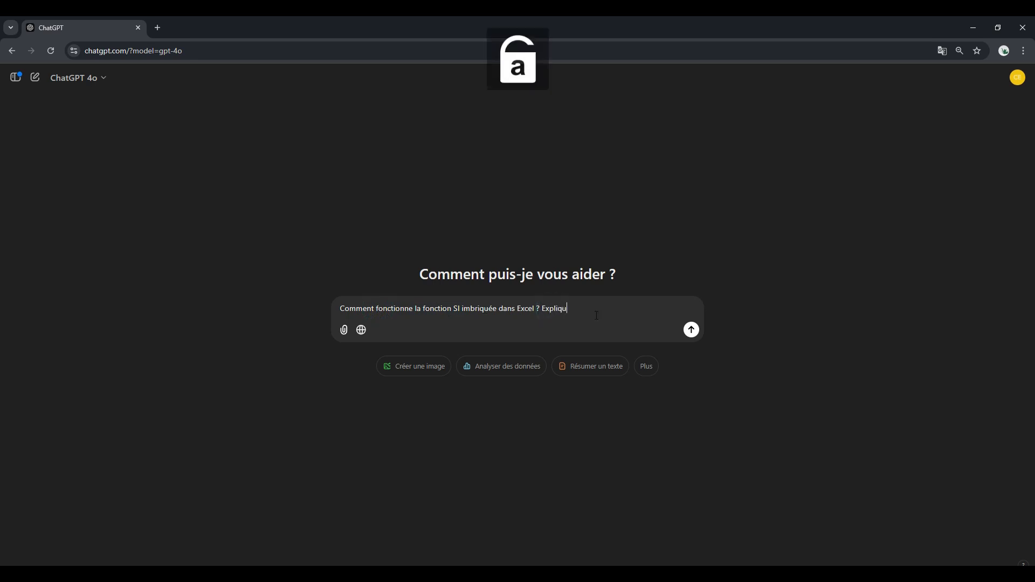
type("e moi")
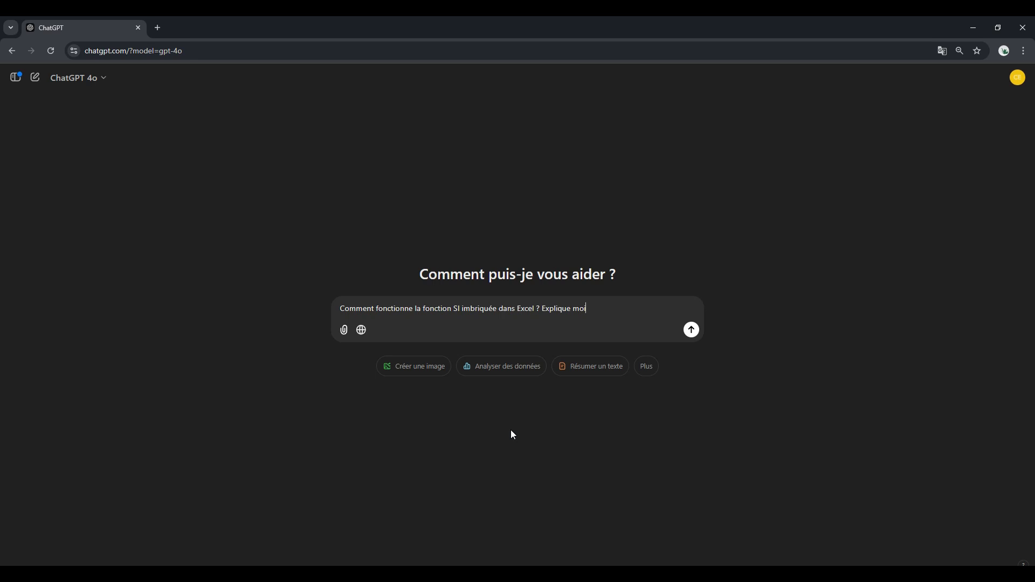
key("Return")
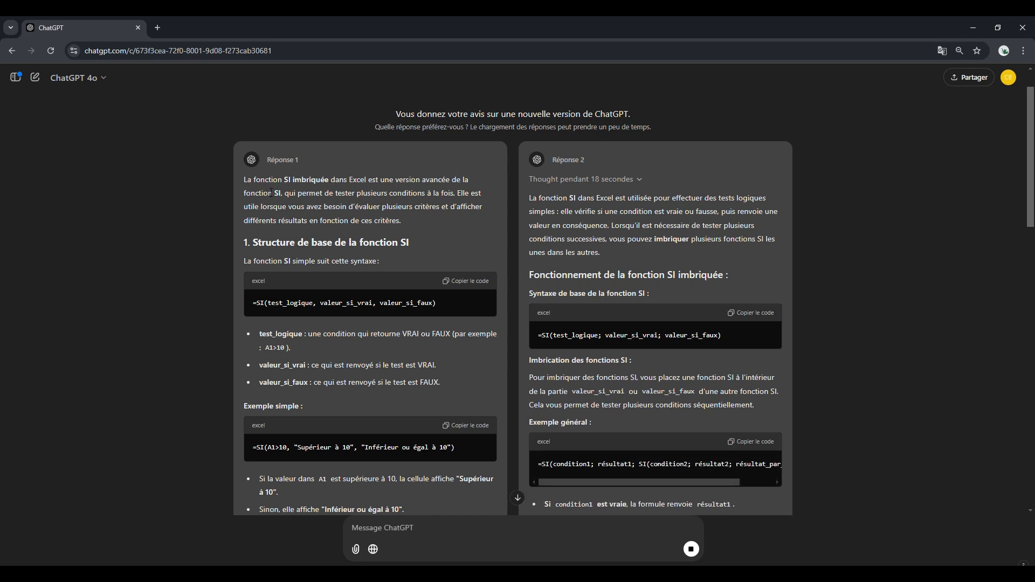
Examine Réponse 1 on the nested SI function, covering its syntax, examples, evaluation steps, advice and advanced bonus example.
triple_click(419, 221)
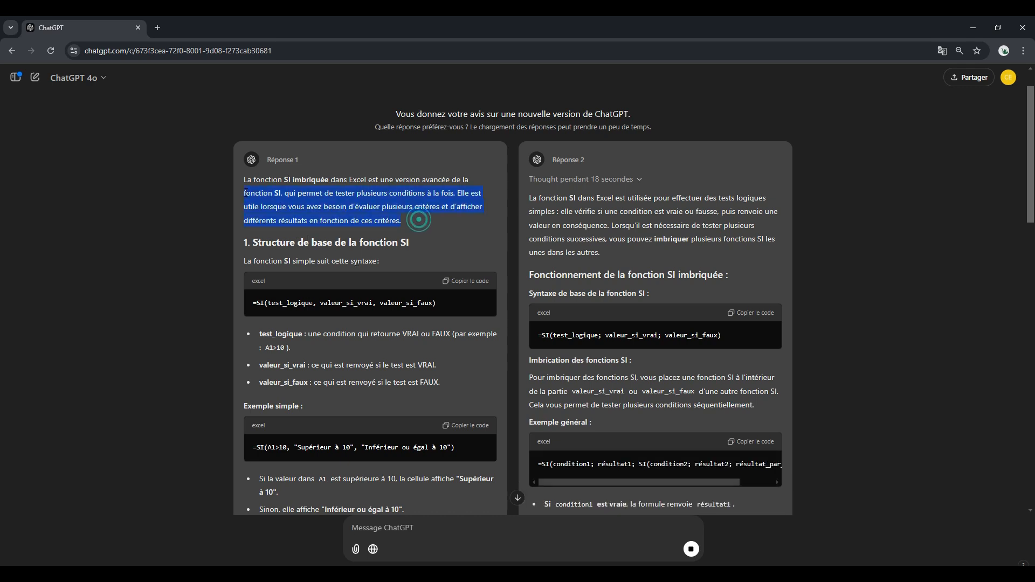
left_click(461, 255)
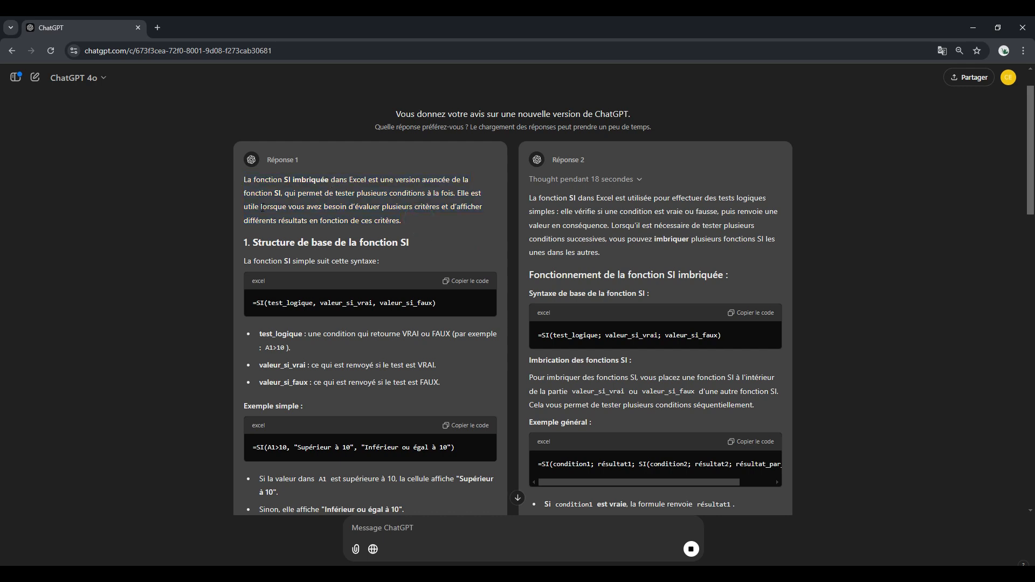
scroll(321, 171, "down", 1)
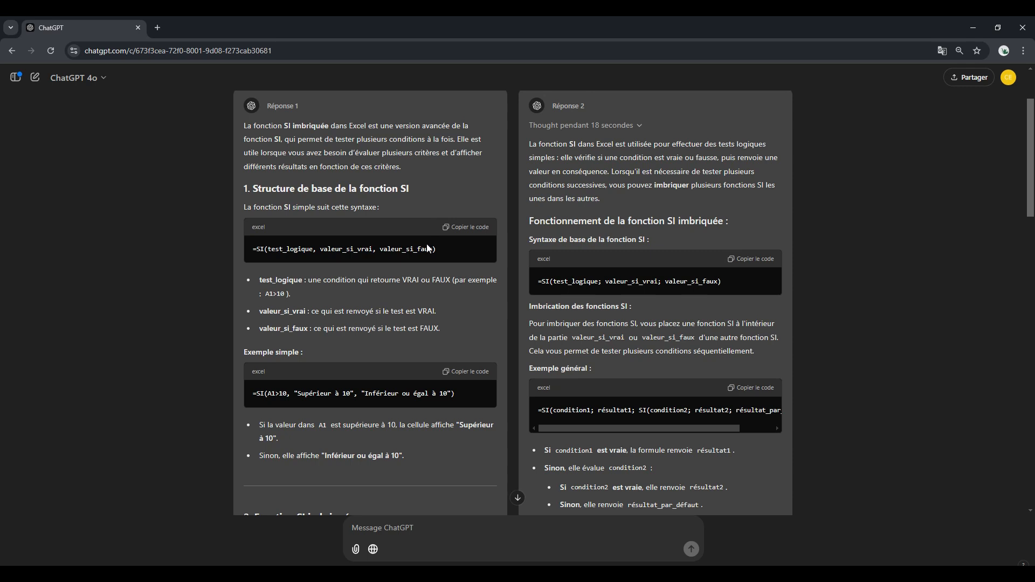
scroll(324, 269, "down", 2)
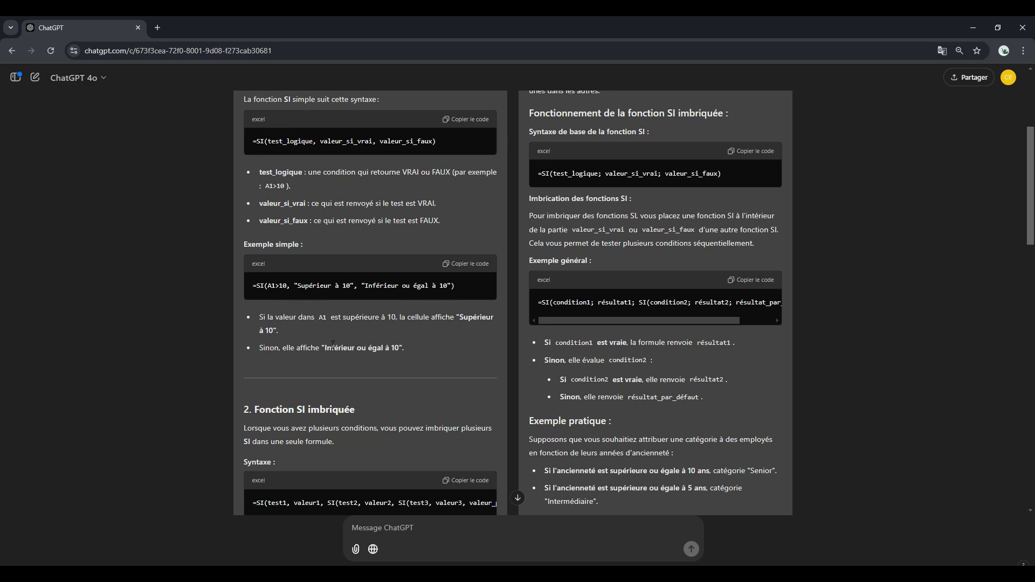
scroll(415, 332, "down", 4)
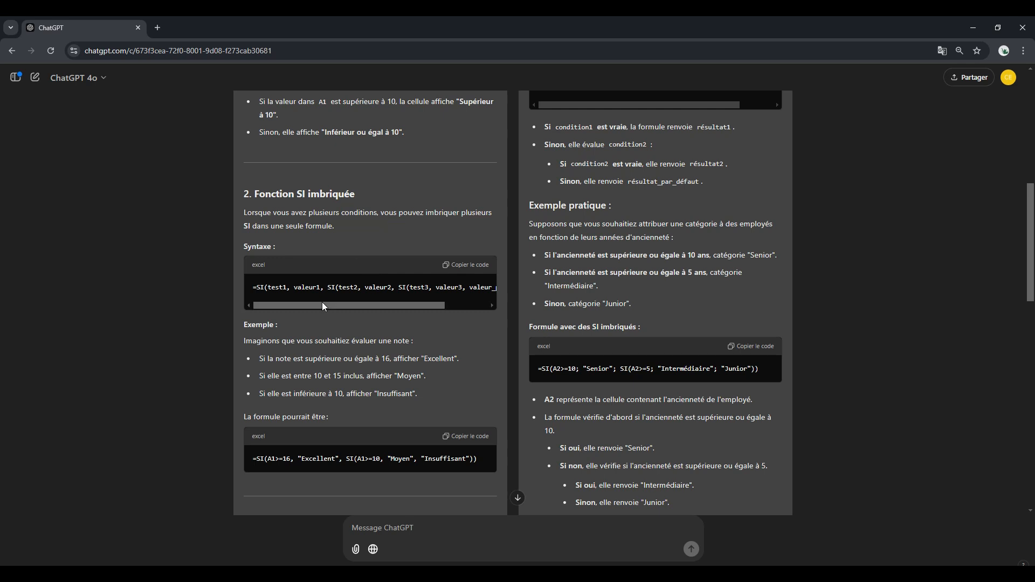
left_click_drag(410, 308, 351, 304)
mouse_move(331, 308)
left_mouse_down()
mouse_move(404, 310)
mouse_move(323, 318)
left_mouse_up()
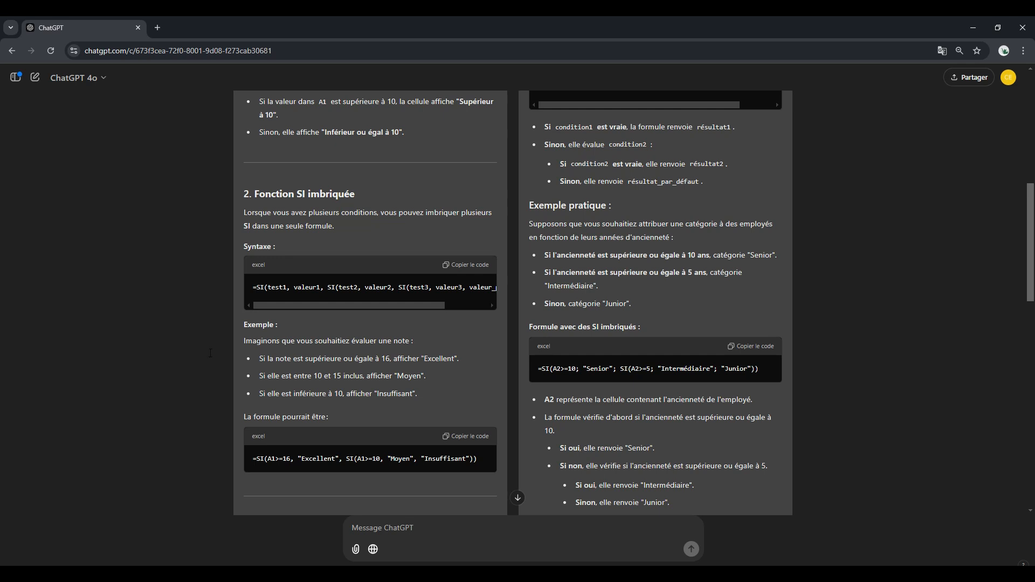
scroll(489, 377, "down", 3)
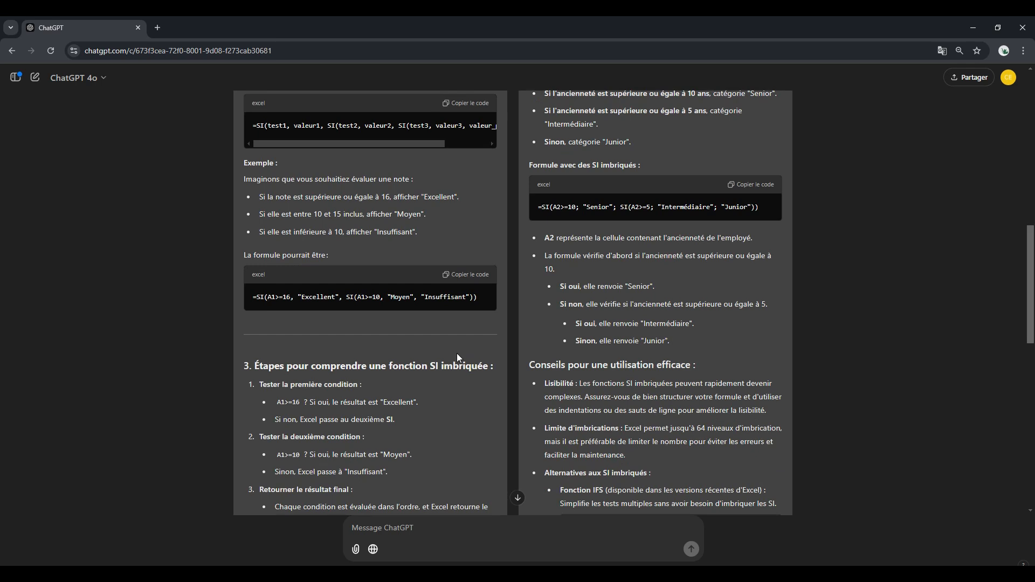
scroll(339, 254, "down", 2)
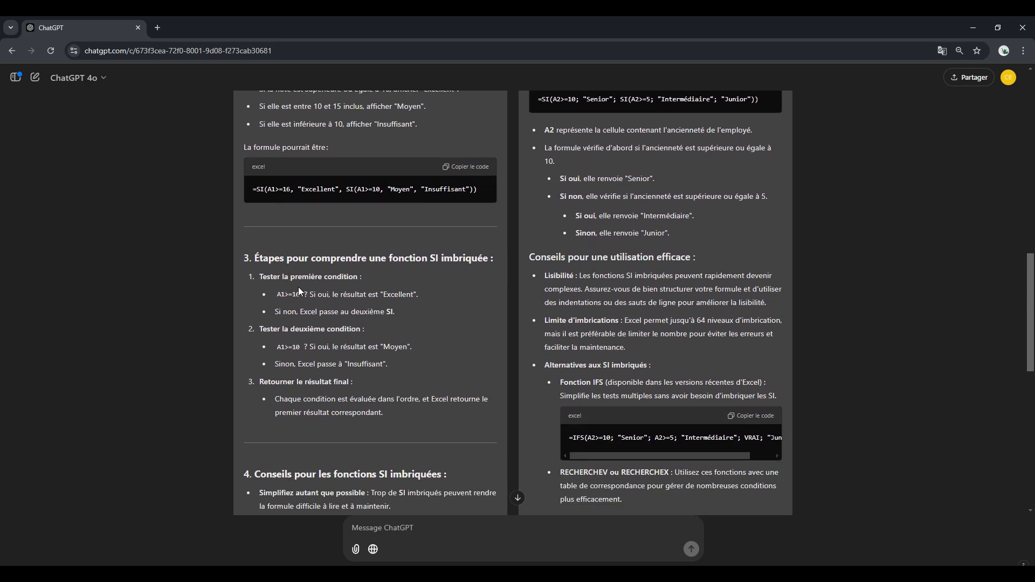
scroll(299, 288, "down", 1)
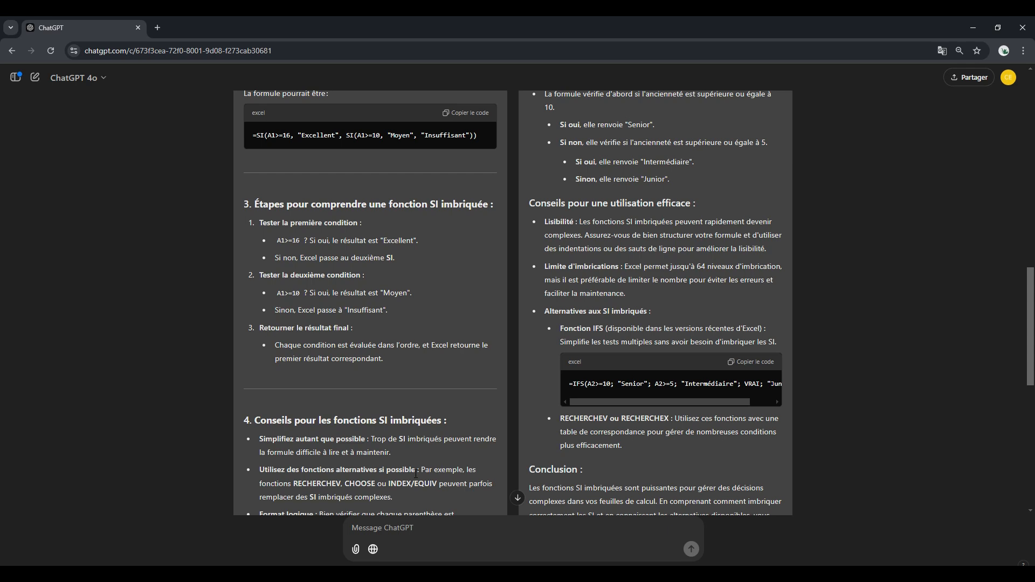
scroll(378, 259, "down", 3)
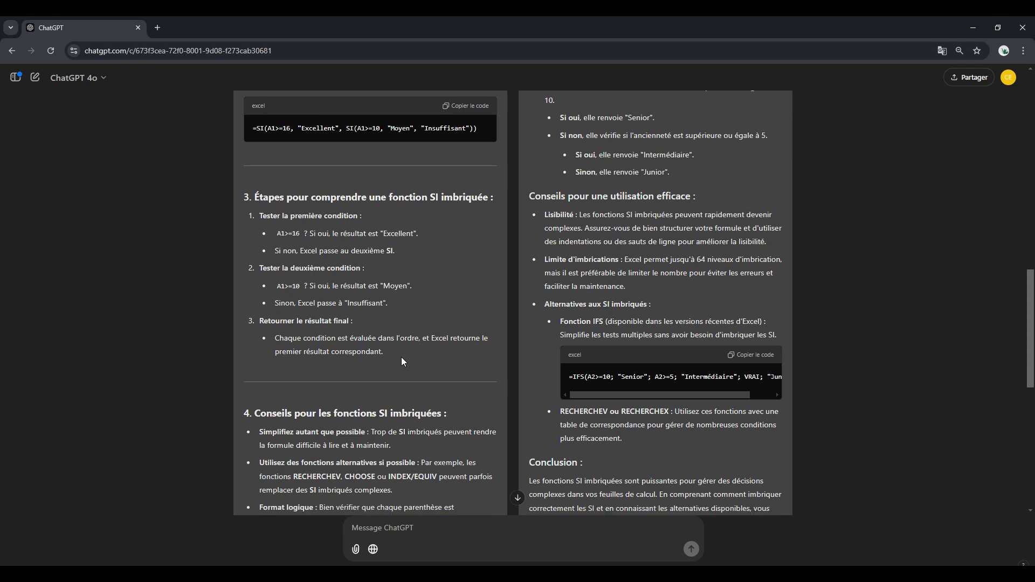
scroll(383, 244, "down", 5)
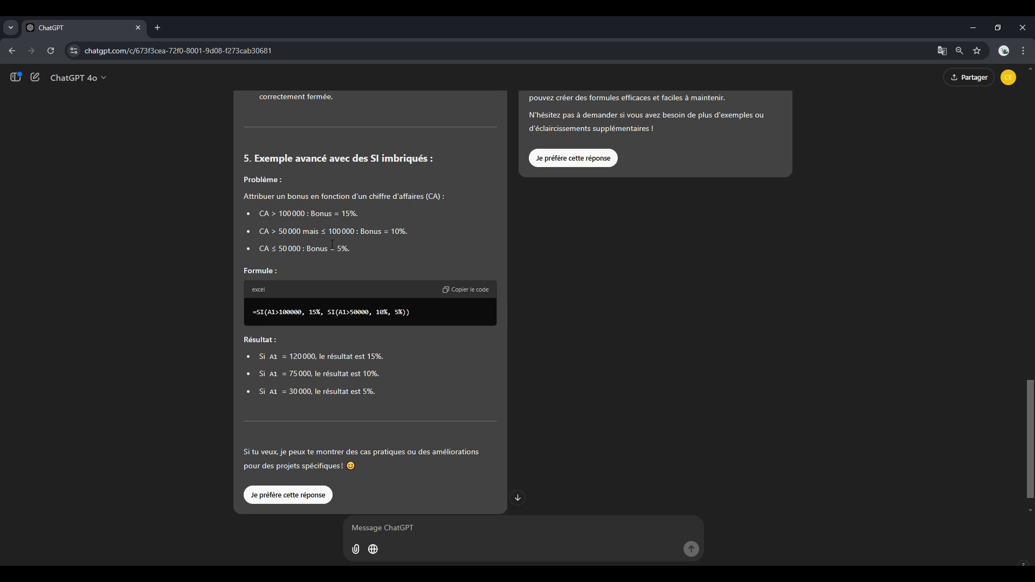
scroll(348, 293, "up", 3)
scroll(427, 381, "down", 3)
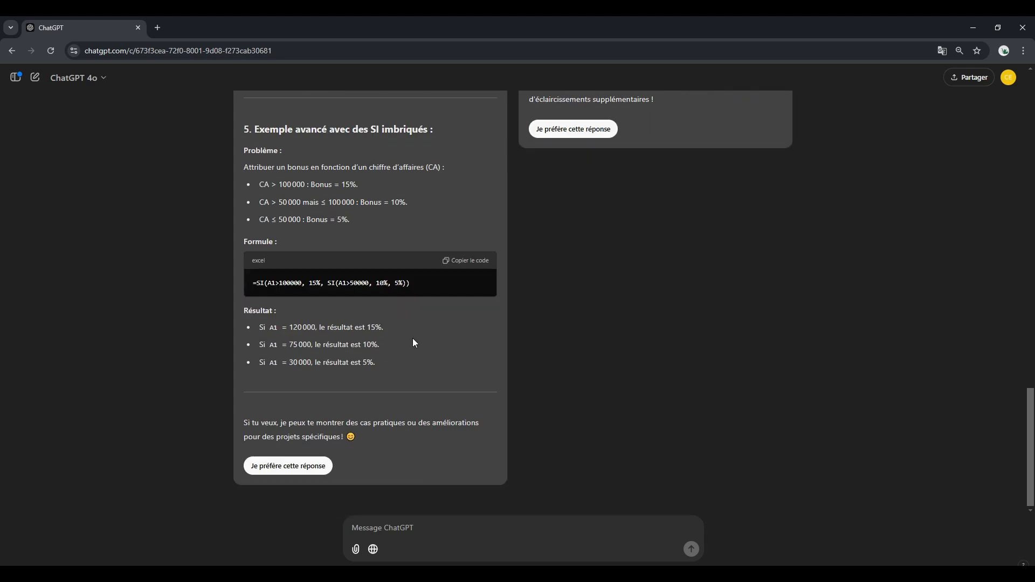
Examine Réponse 2 from its introduction to its conclusion, comparing its nested SI explanation with Réponse 1.
scroll(412, 338, "up", 15)
scroll(431, 416, "up", 3)
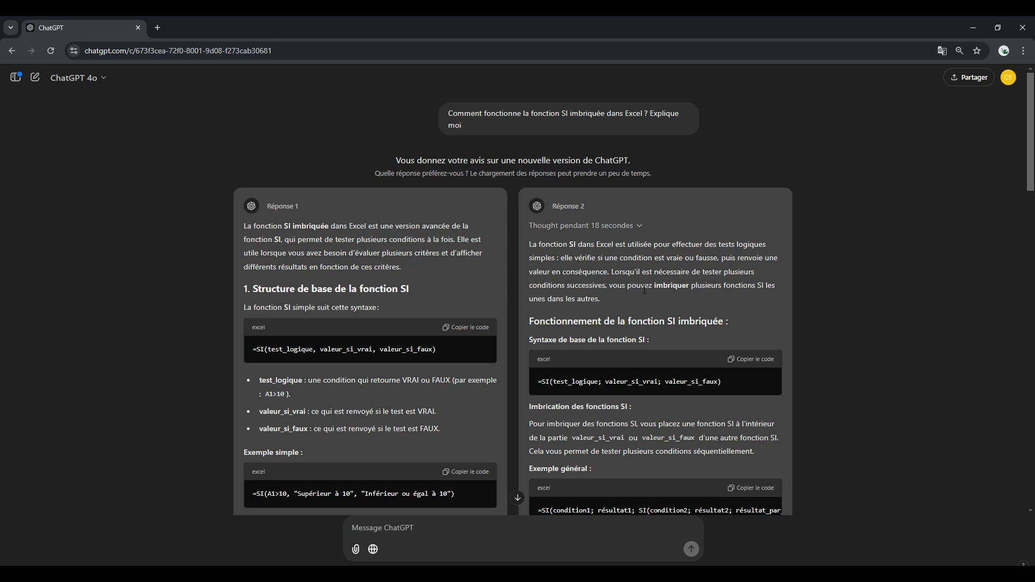
scroll(662, 373, "down", 6)
scroll(693, 399, "down", 6)
scroll(685, 358, "down", 4)
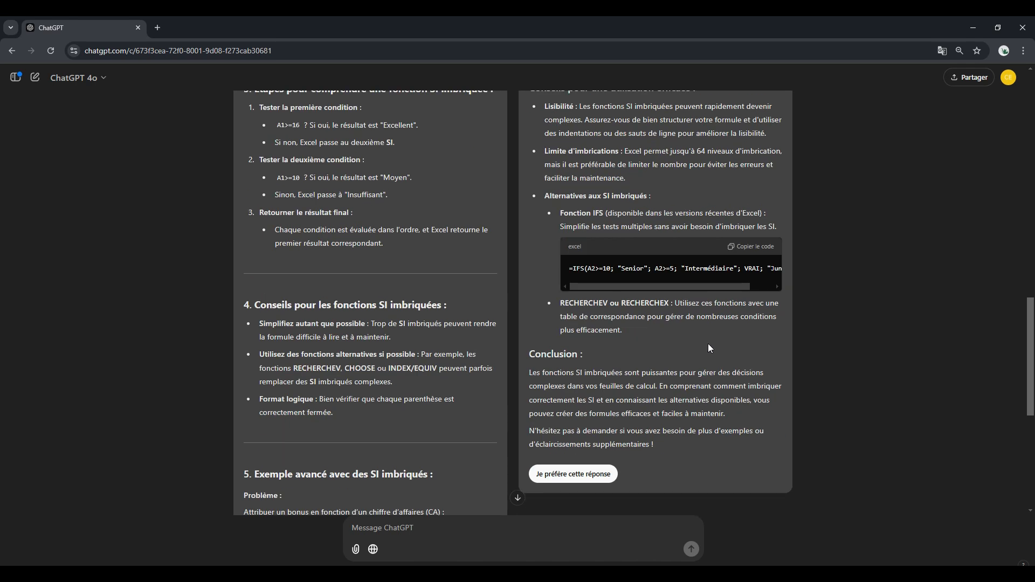
scroll(707, 345, "up", 1)
scroll(717, 361, "down", 5)
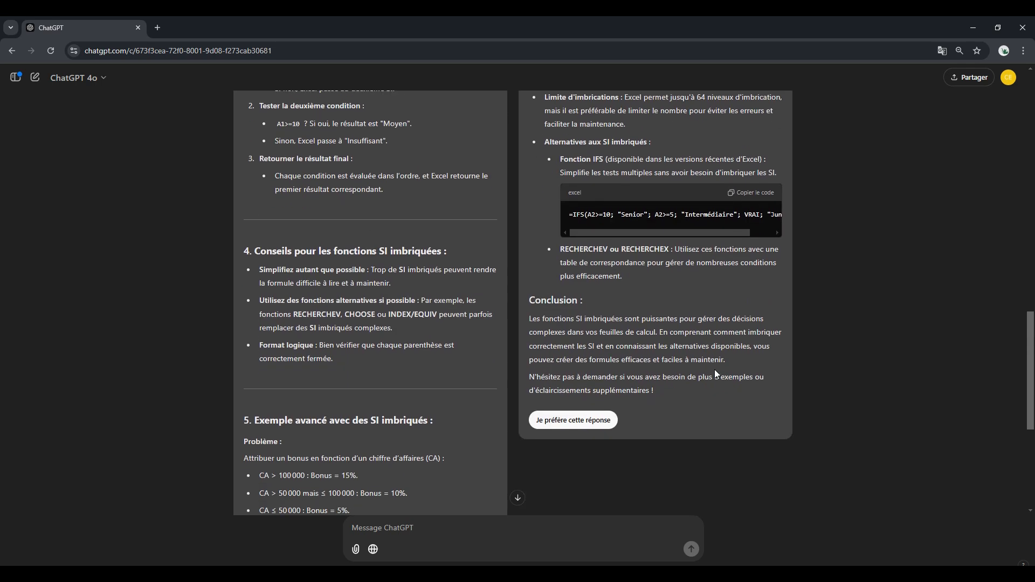
scroll(703, 396, "down", 2)
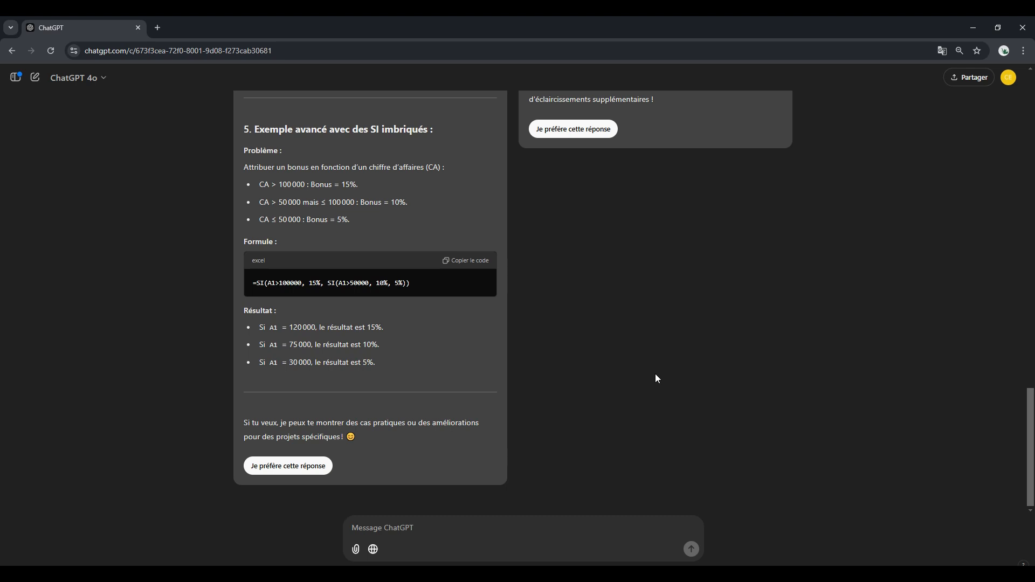
Choose Réponse 2 as the preferred answer after comparing both responses once more.
scroll(700, 374, "up", 13)
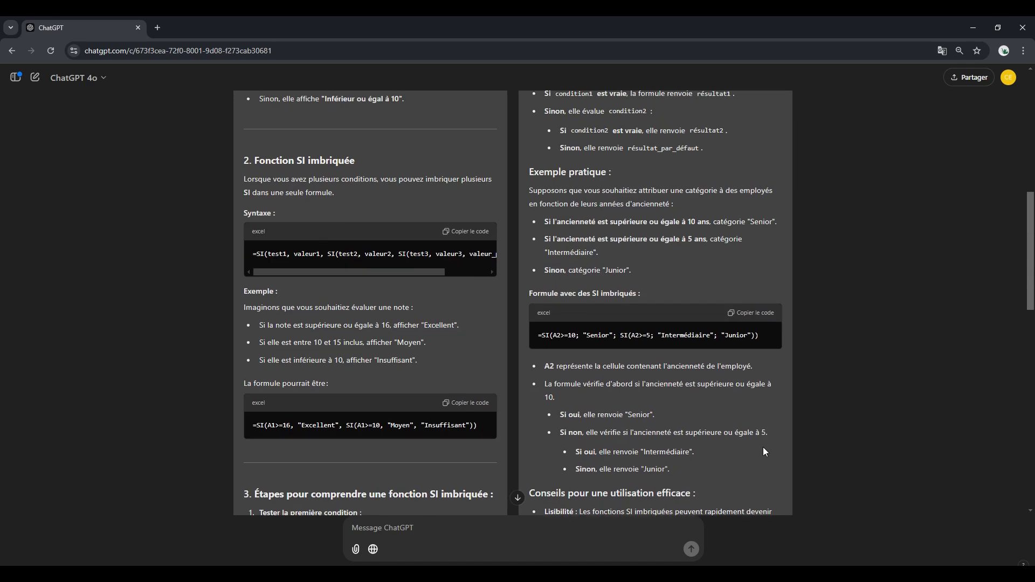
scroll(674, 306, "down", 10)
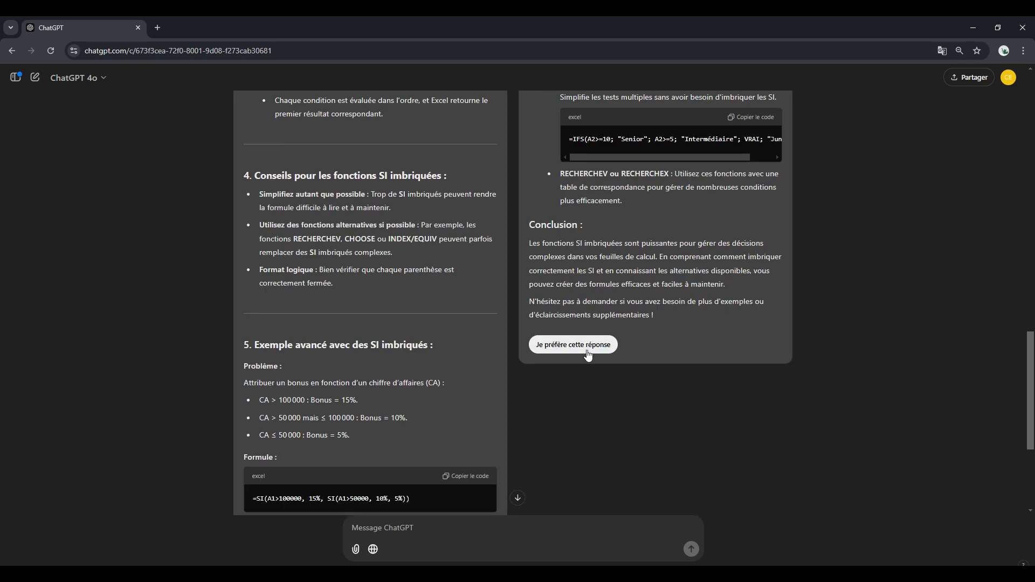
left_click(587, 350)
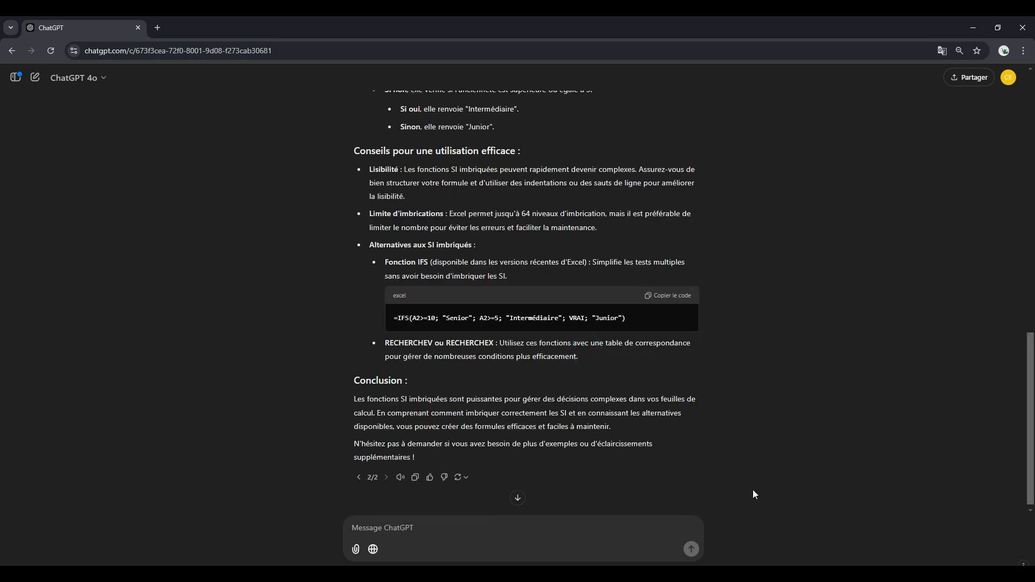
Review the chosen answer, switch to the alternative version 1/2 to look through it, and return to version 2/2.
scroll(782, 423, "up", 10)
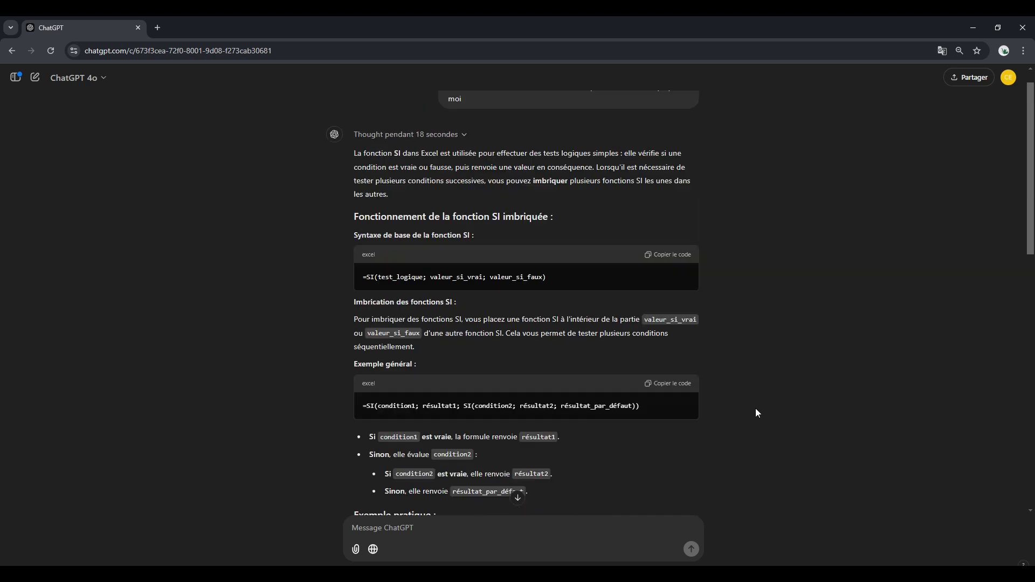
scroll(750, 388, "down", 10)
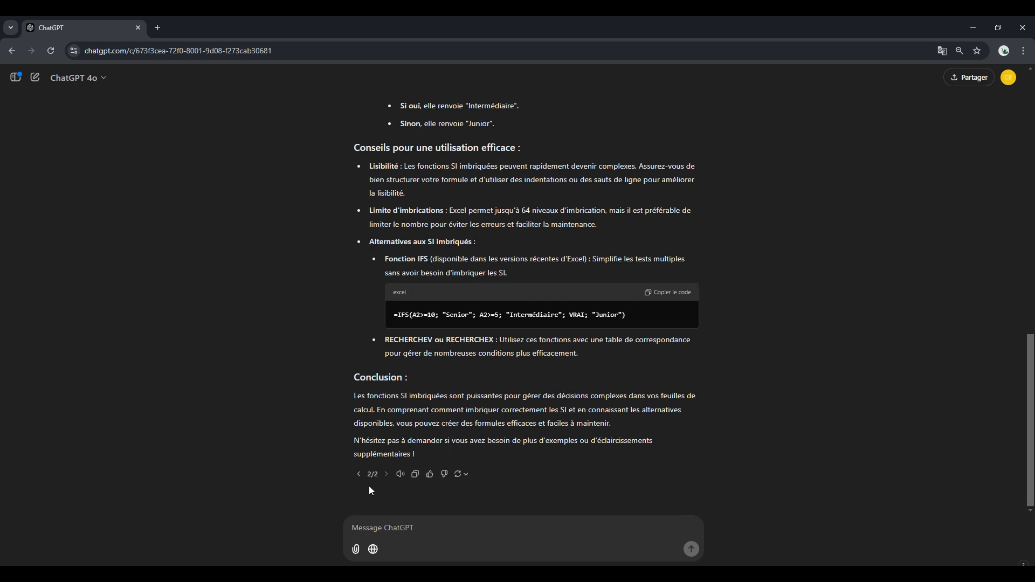
left_click(359, 474)
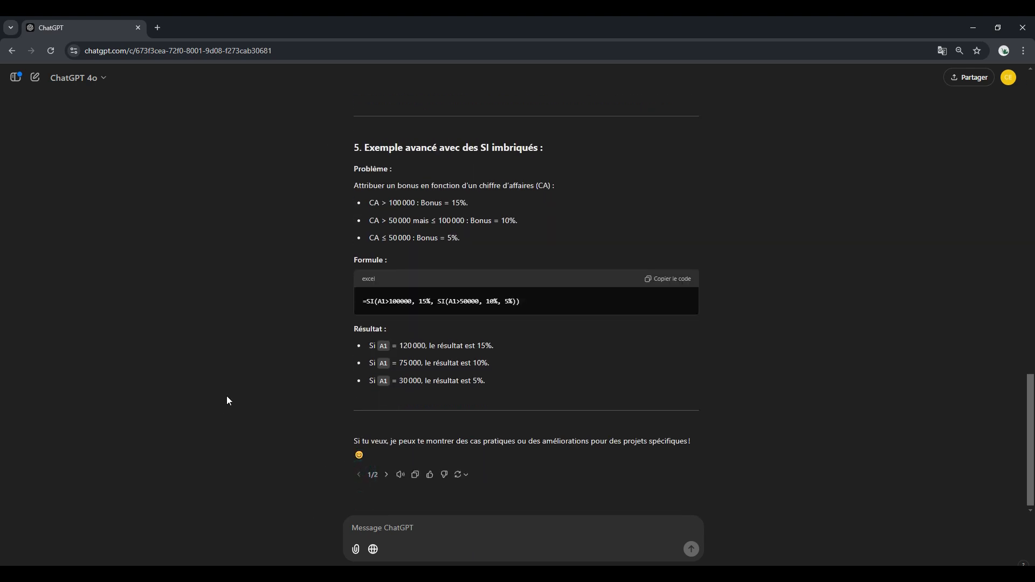
scroll(263, 400, "up", 15)
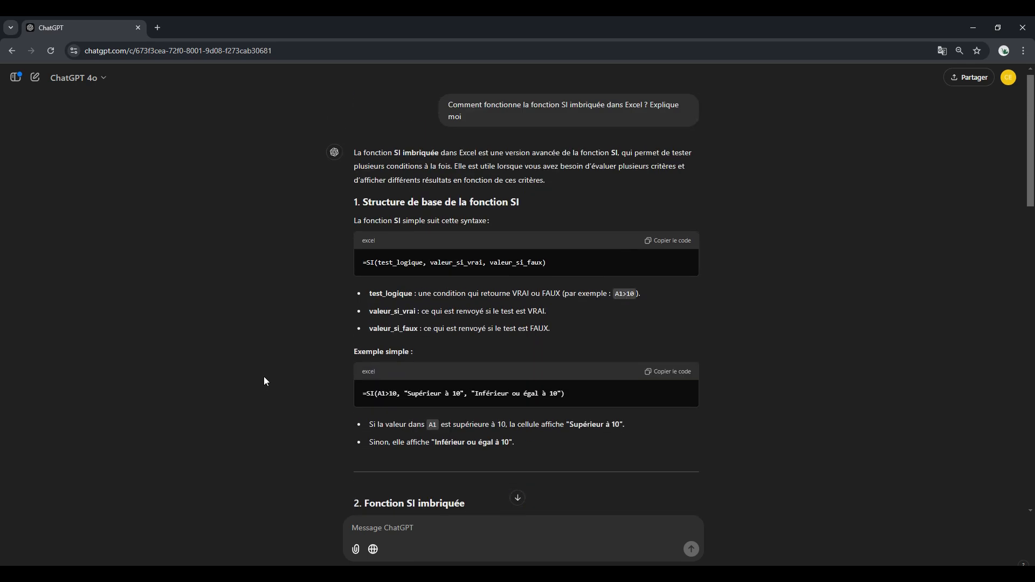
scroll(635, 409, "down", 15)
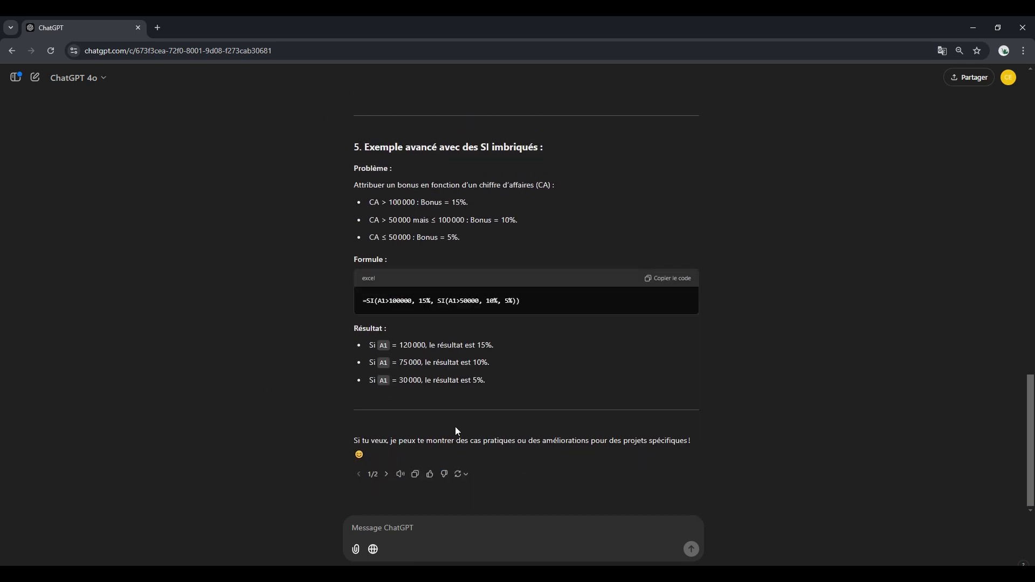
left_click(387, 475)
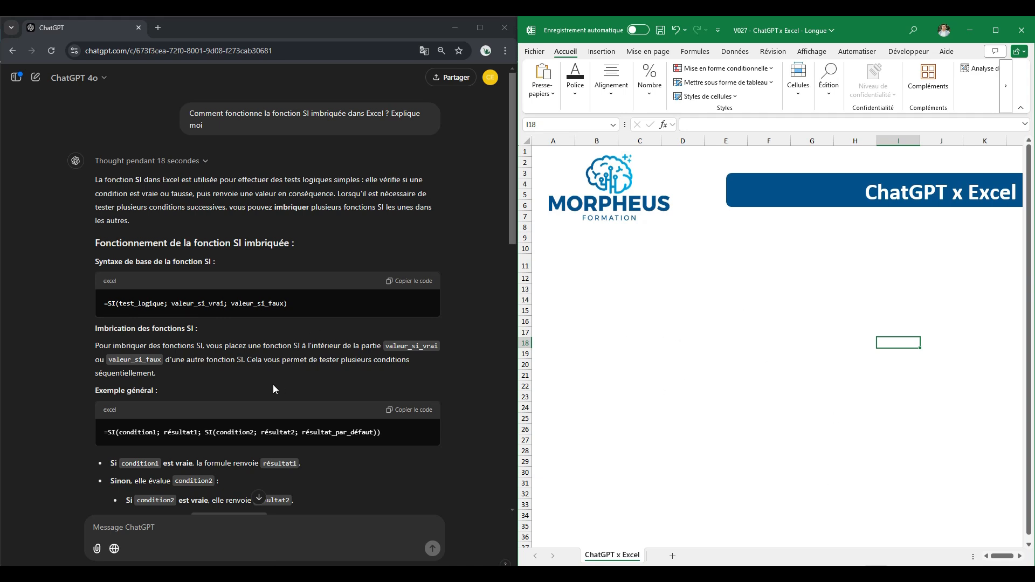
From the answer's seniority example, start a table in the Excel workbook with the heading "Agent" in cell B16.
scroll(273, 384, "down", 6)
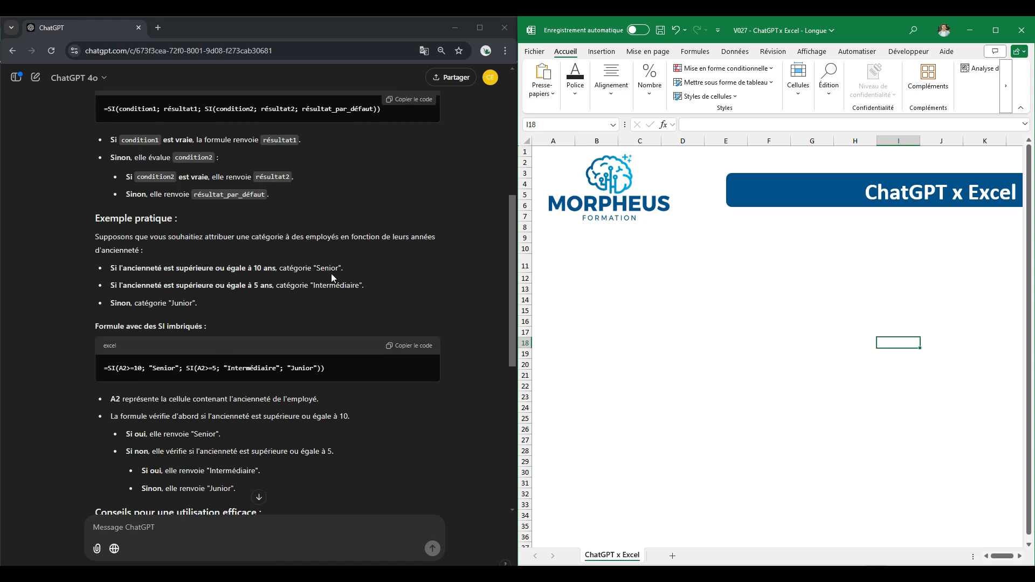
left_click(593, 322)
key("Caps_Lock")
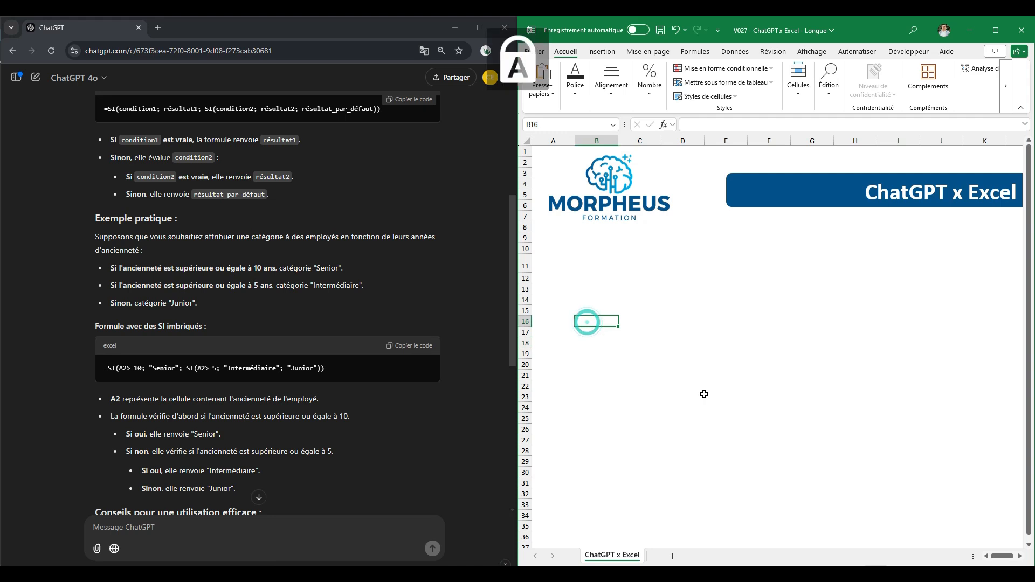
key("Caps_Lock")
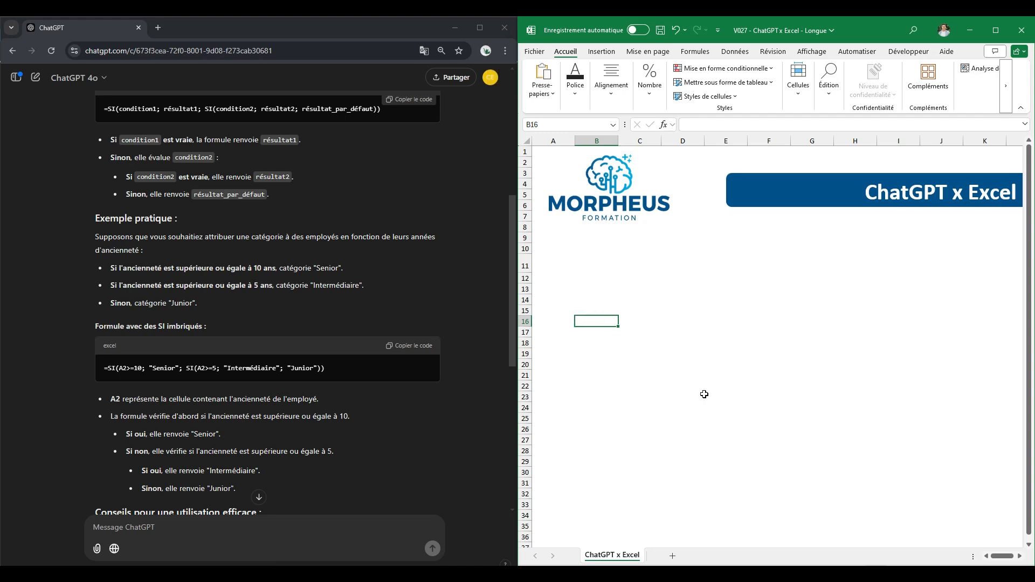
type("Per")
key("BackSpace")
key("BackSpace")
key("BackSpace")
type("Agent")
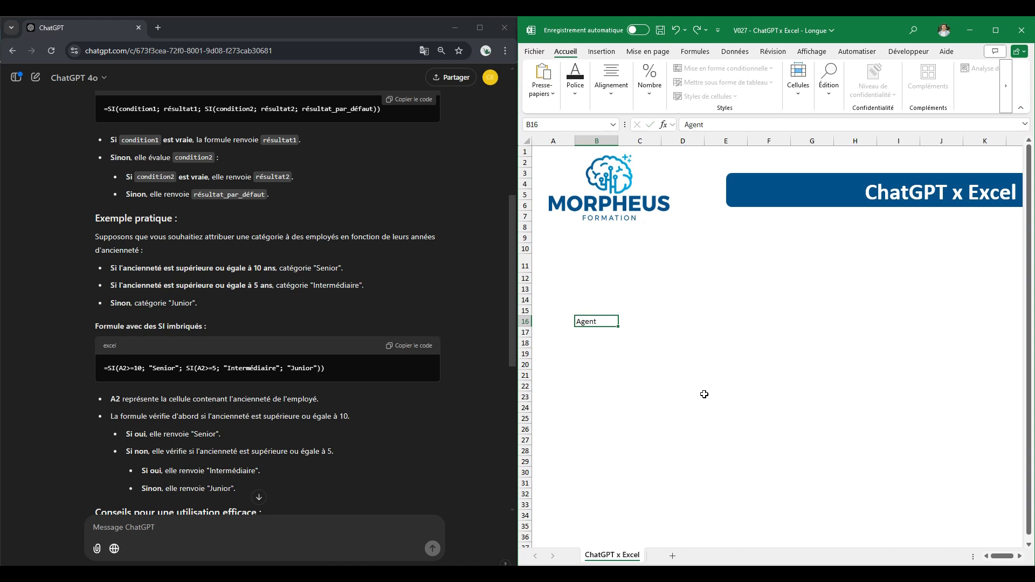
key("Return")
key("Caps_Lock")
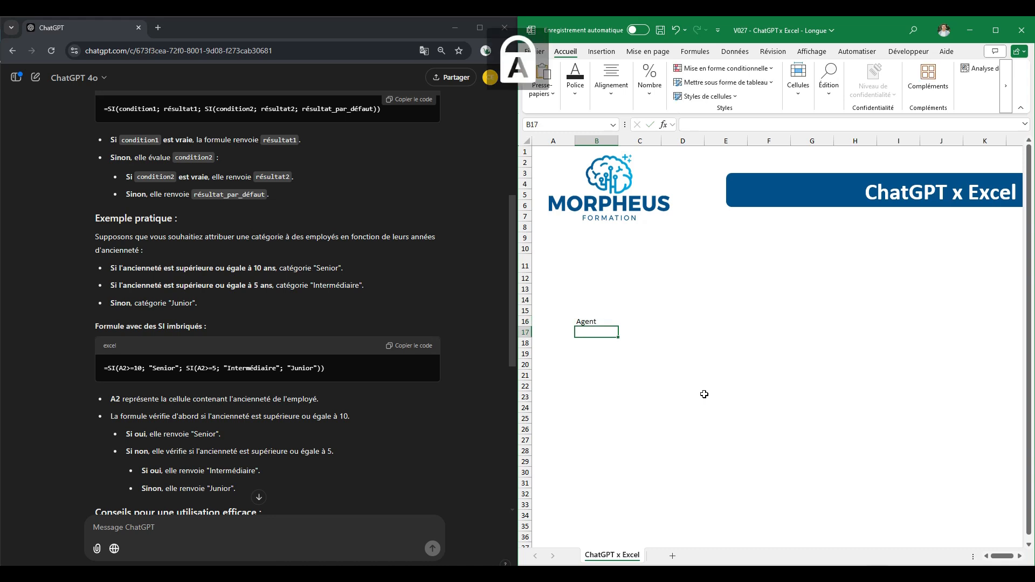
Enter the agents A, B and C in cells B17 to B19 under the "Agent" heading.
type("Agent")
key("Return")
type("B")
key("Return")
type("C")
key("Return")
key("Caps_Lock")
left_click(593, 334)
key("Caps_Lock")
type("A")
key("Caps_Lock")
key("Delete")
key("Return")
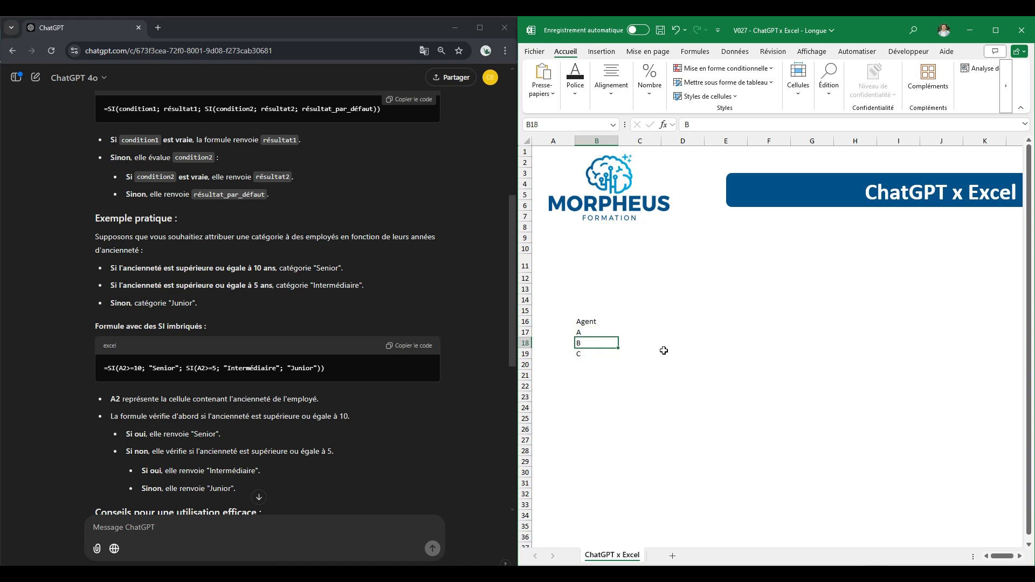
Enter seniority values 15, 9 and 1 for agents A, B and C in cells C17 to C19.
left_click(640, 334)
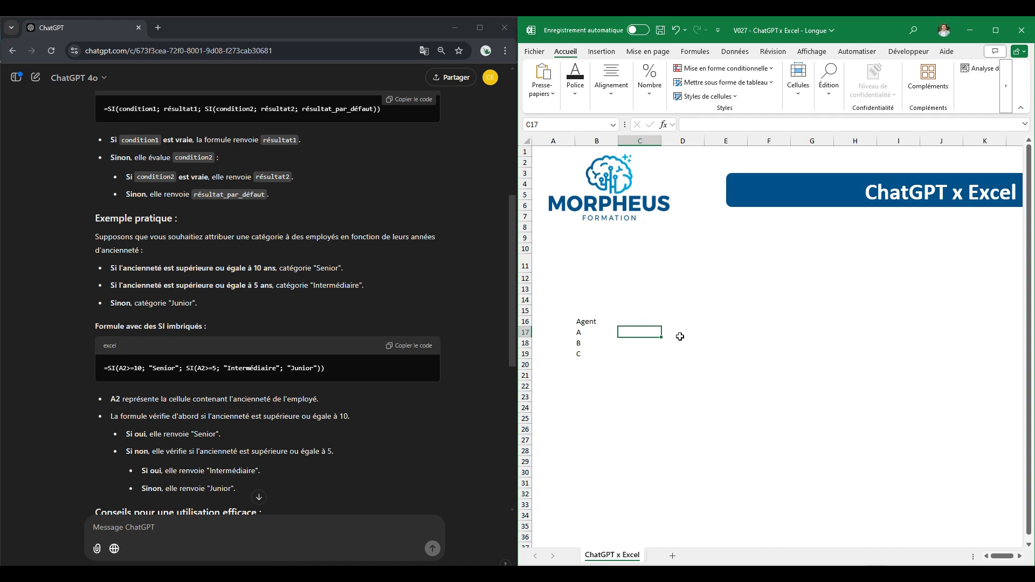
type("15")
key("Return")
type("9")
key("Return")
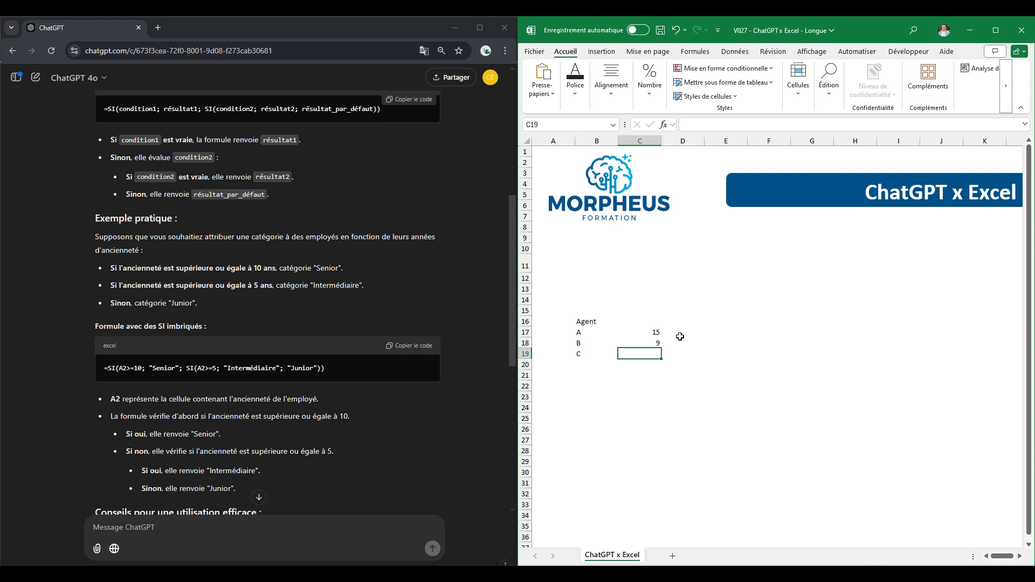
type("14")
key("Return")
left_click(658, 354)
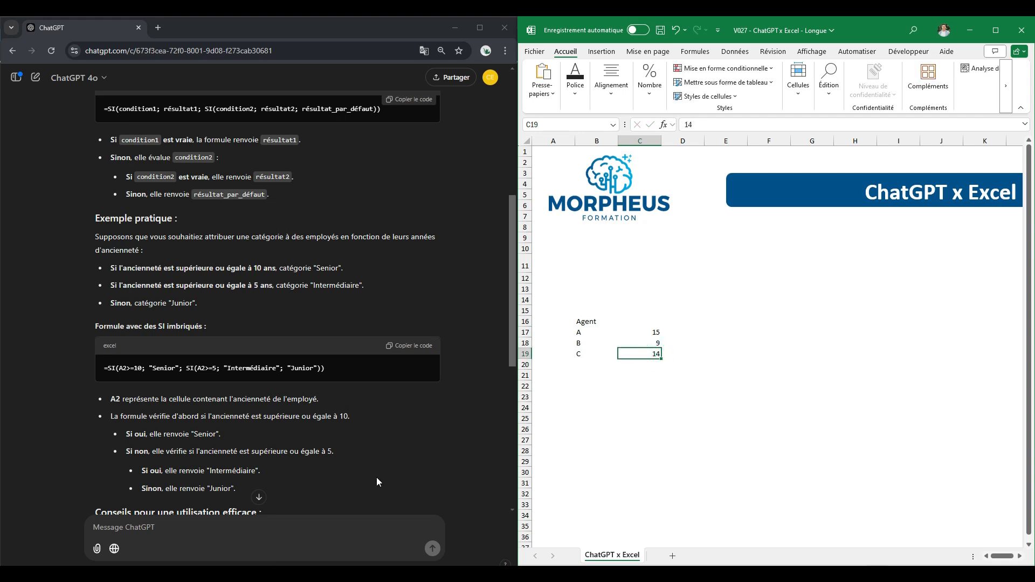
type("1")
key("Return")
Add the heading "Ancienneté" in cell C16 above the seniority values.
left_click(650, 321)
type("A")
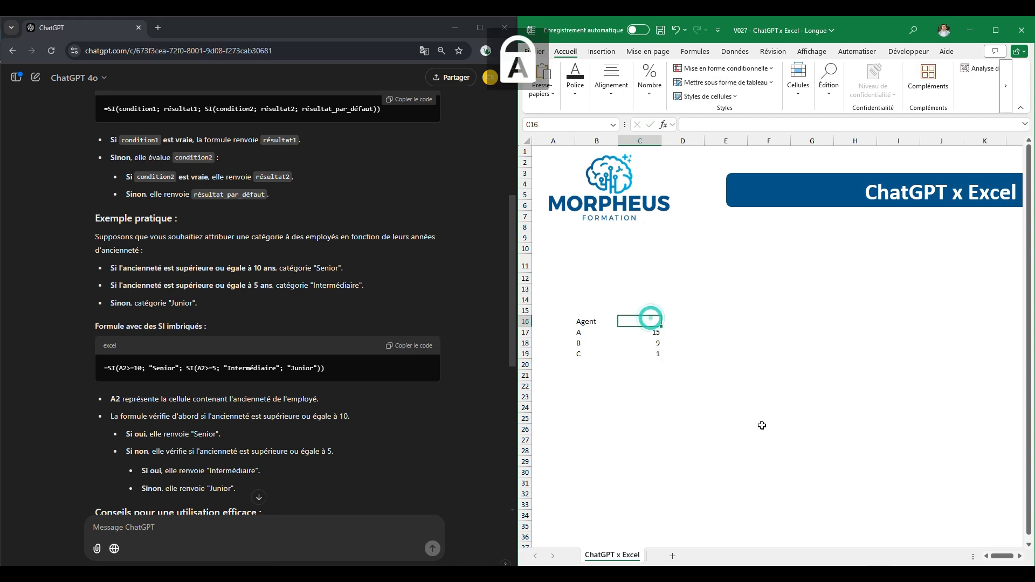
type("ncienneté")
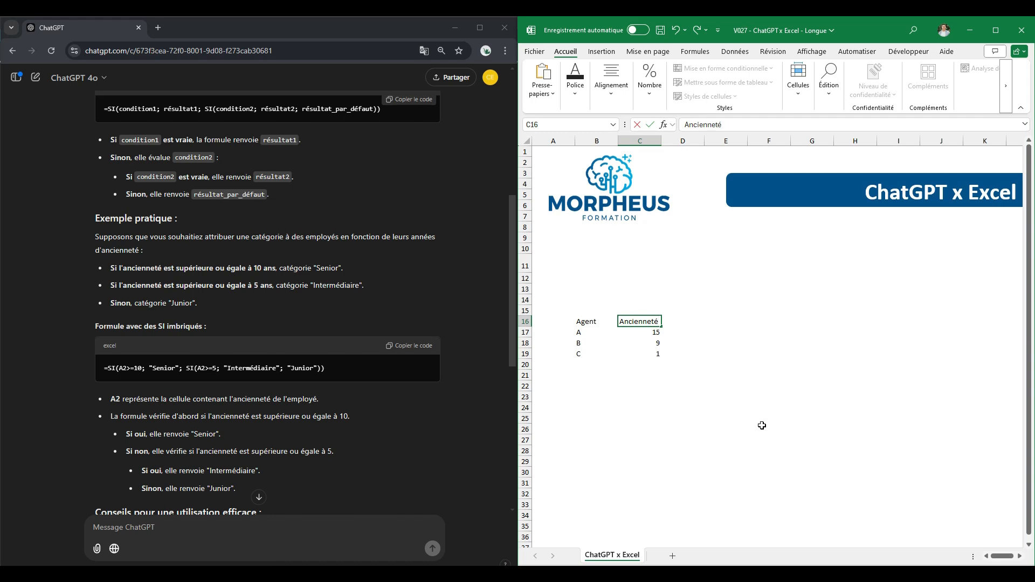
key("Return")
left_click(754, 407)
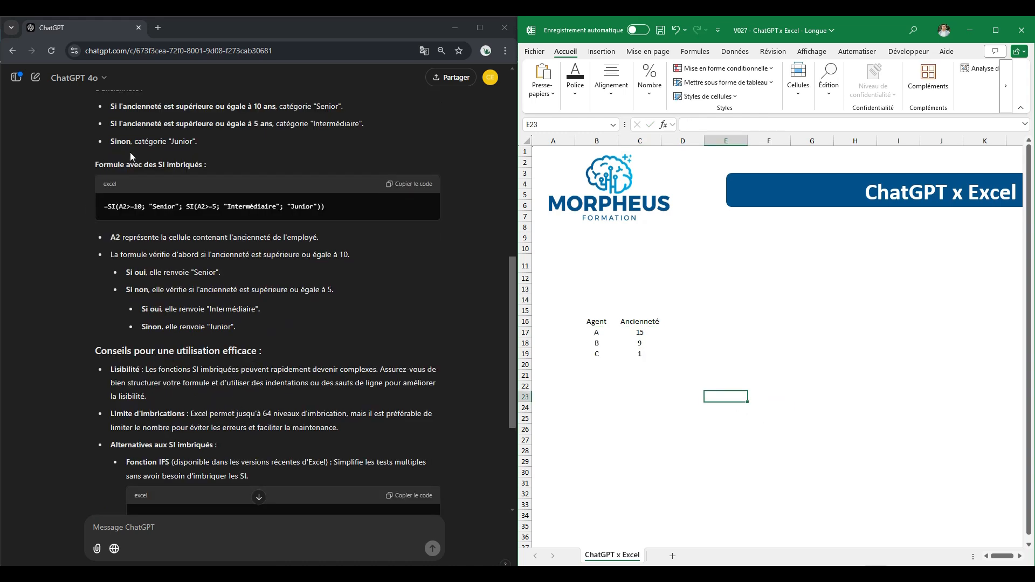
Copy ChatGPT's nested SI formula for Senior, Intermédiaire and Junior and paste it into cell D17.
left_click(408, 184)
left_click(682, 332)
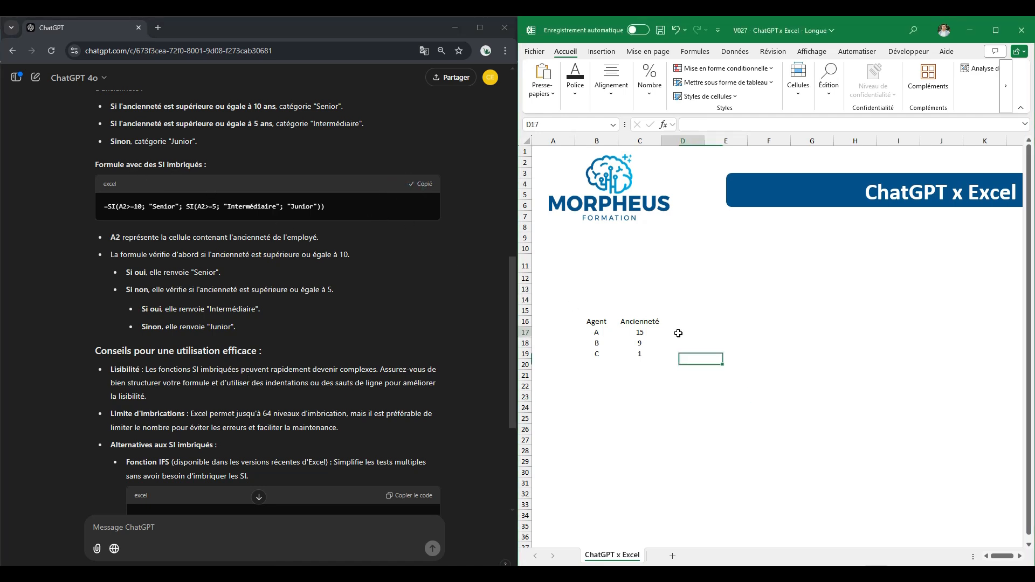
left_click(724, 124)
type("=SI(A2>=10; \"Senior\"; SI(A2>=5; \"Intermédiaire\"; \"Junior\"))")
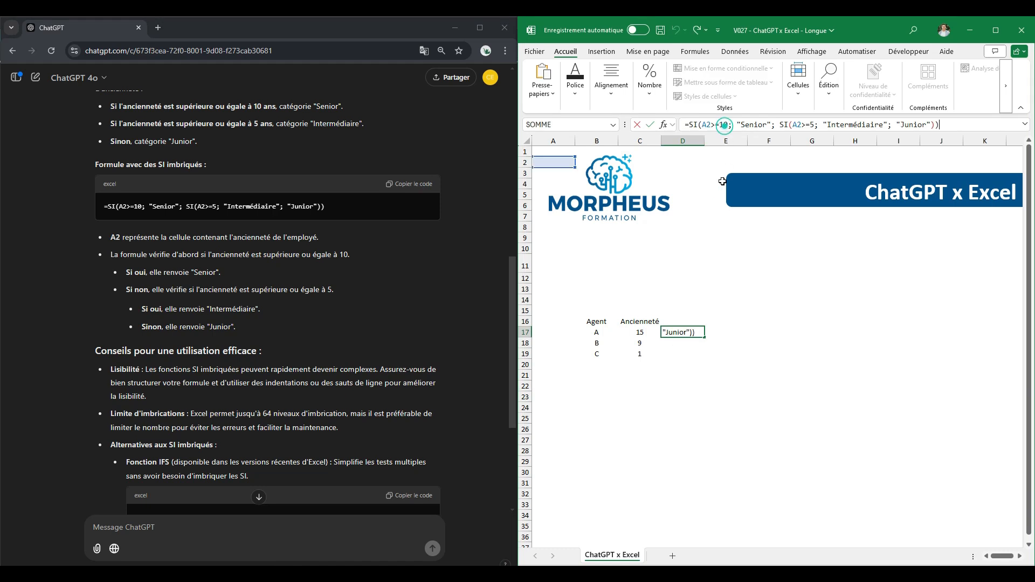
Replace both A2 references in the D17 formula with C17 and validate the formula.
left_click(708, 125)
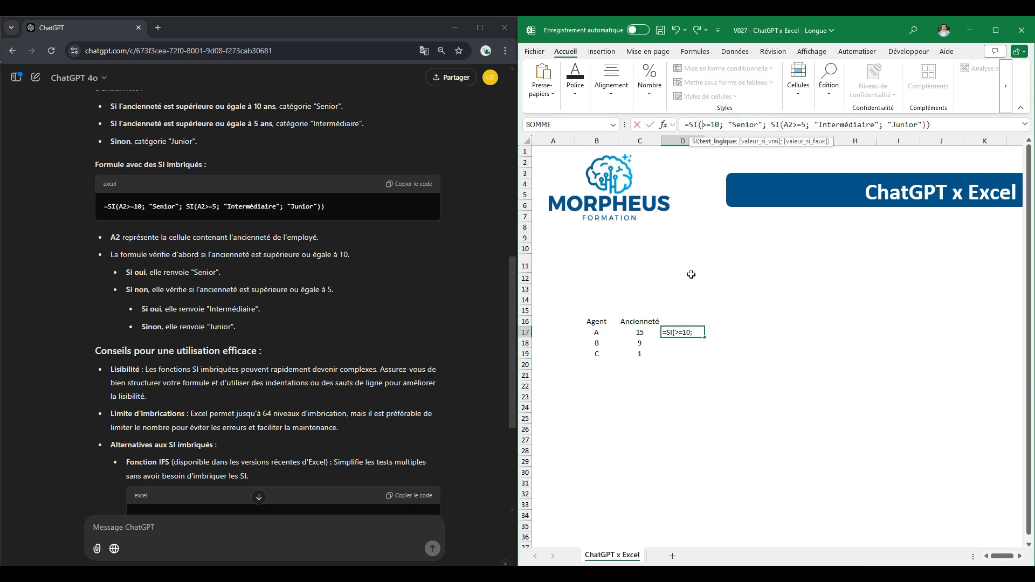
left_click(640, 332)
double_click(804, 124)
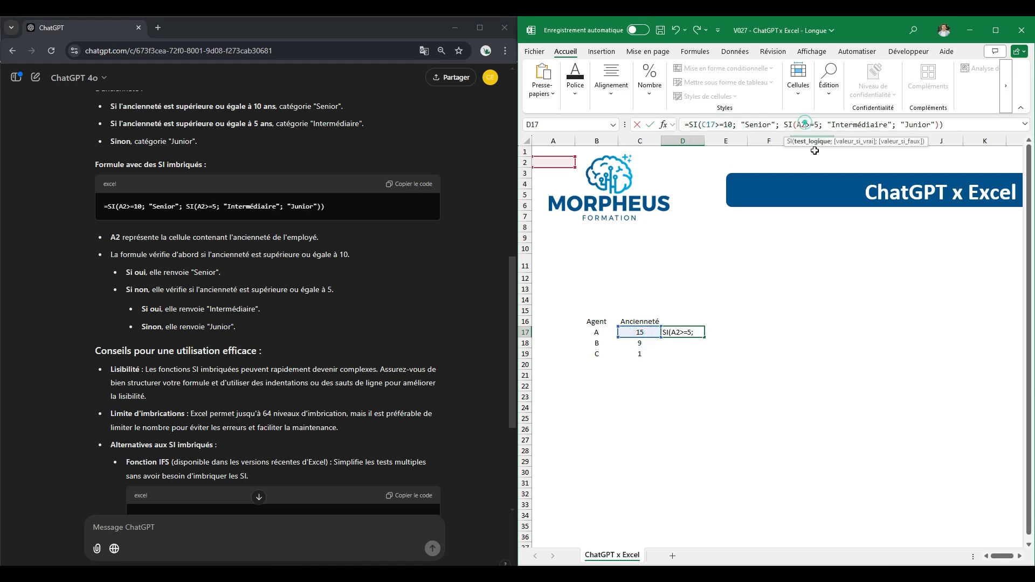
left_click(640, 332)
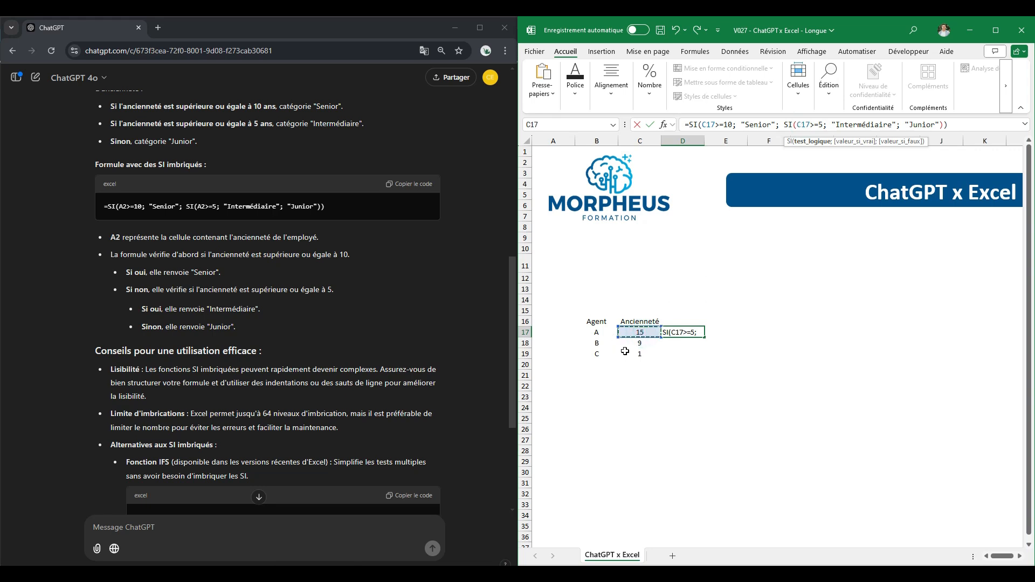
key("Return")
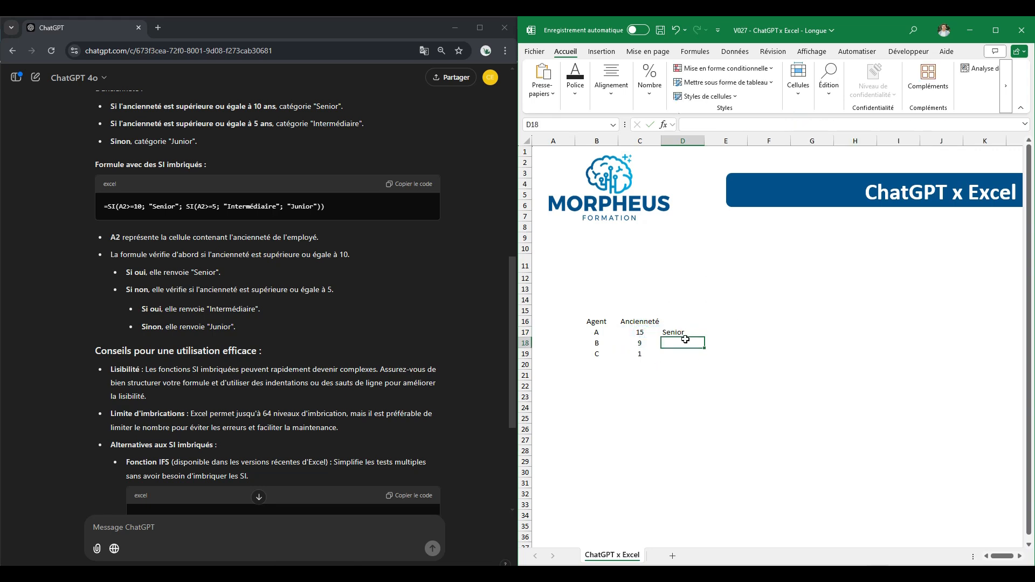
Fill the nested SI formula from D17 down to D19 for the other agents.
left_click(684, 333)
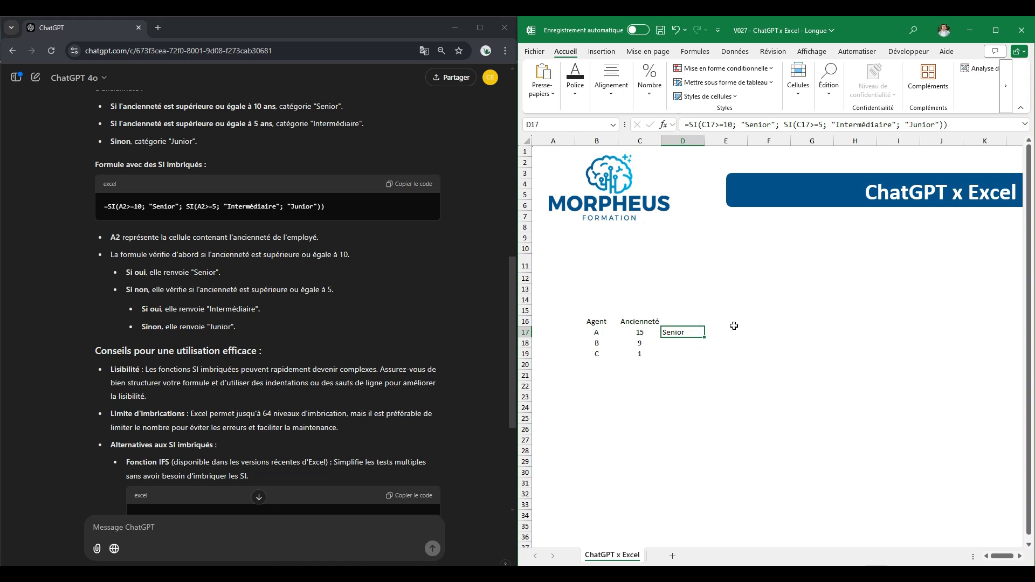
double_click(704, 338)
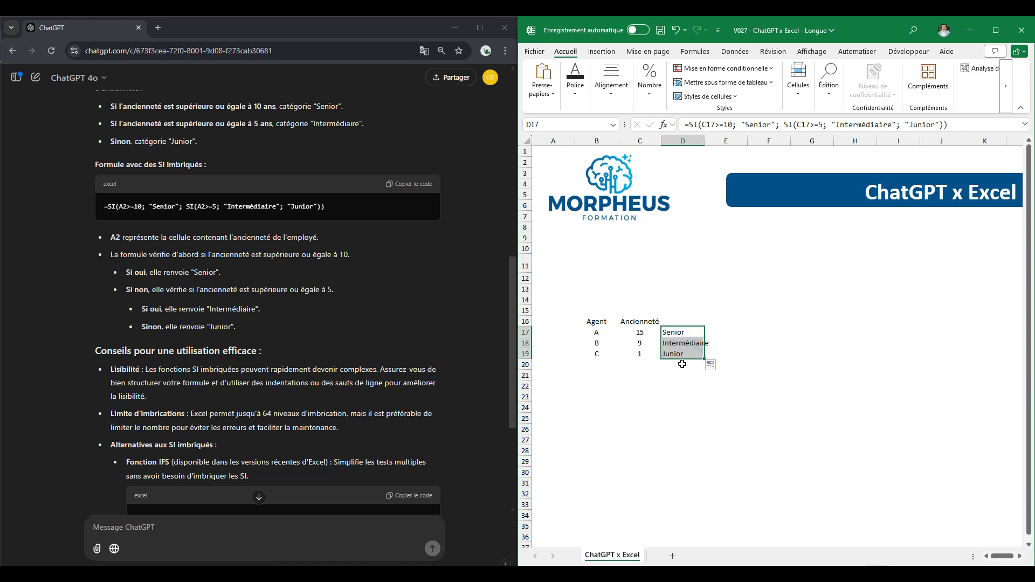
left_click(812, 430)
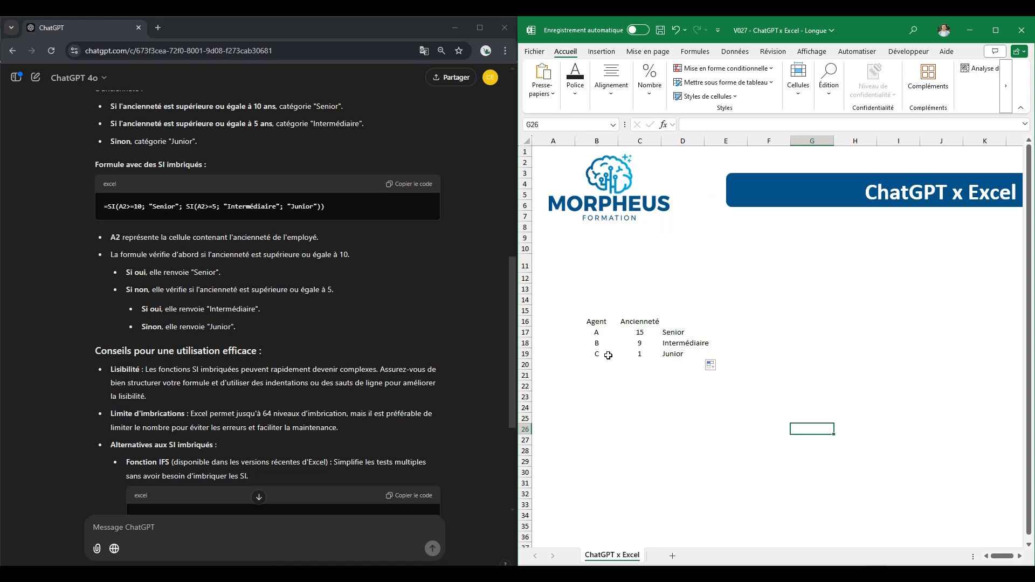
Send ChatGPT the prompt "Explique moi maintenant ce qu'est une mise en forme conditionnelle".
scroll(361, 472, "down", 2)
scroll(361, 472, "down", 2)
left_click(340, 527)
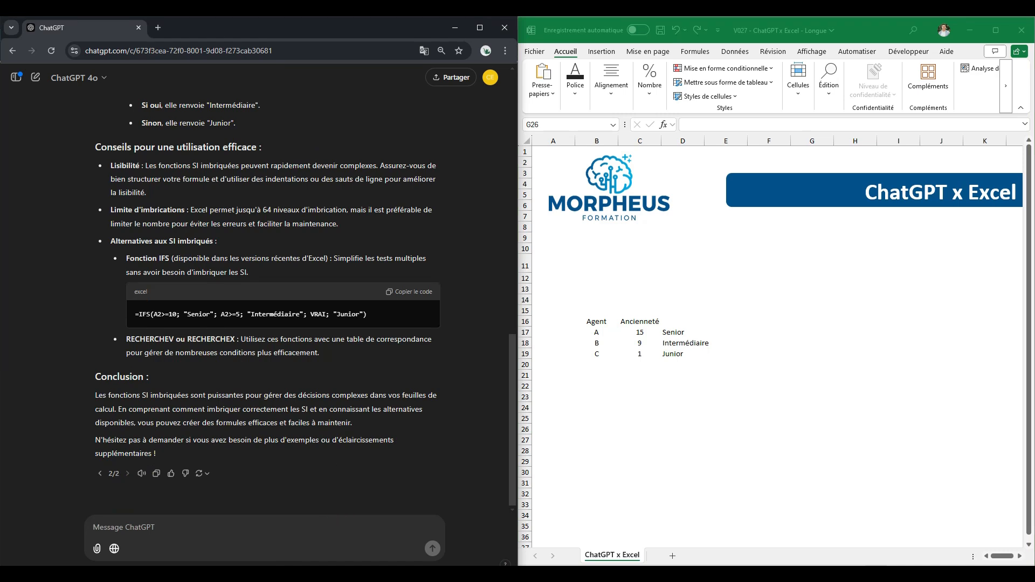
type("Explique")
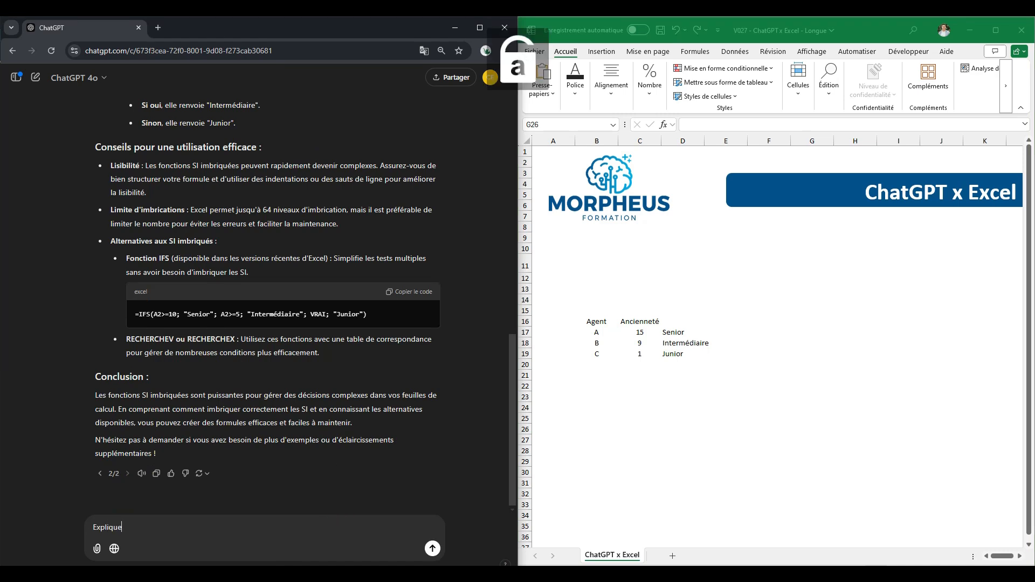
type(" moi maintenant")
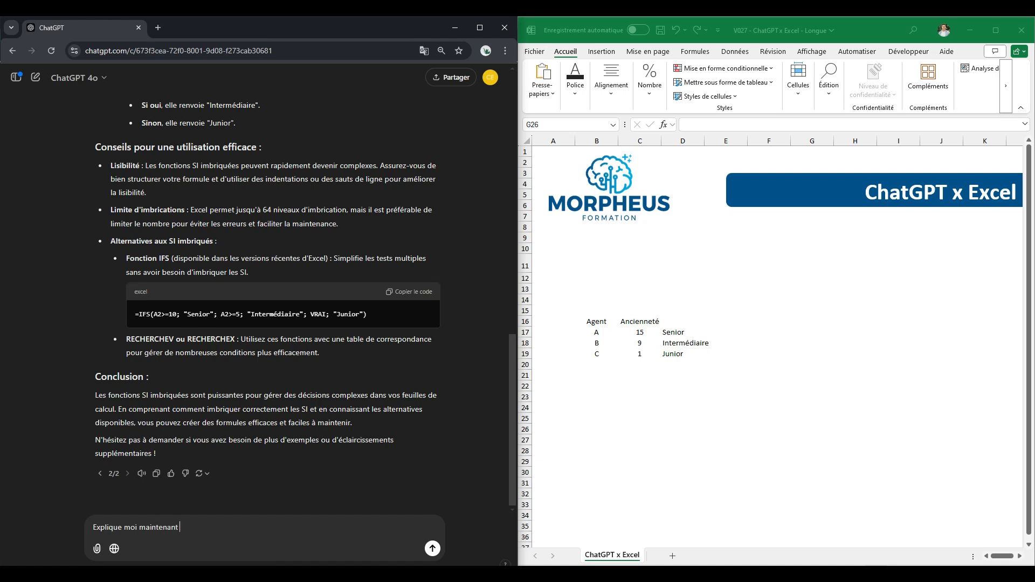
type(" ce qu'est une mise en forme conditionnelle")
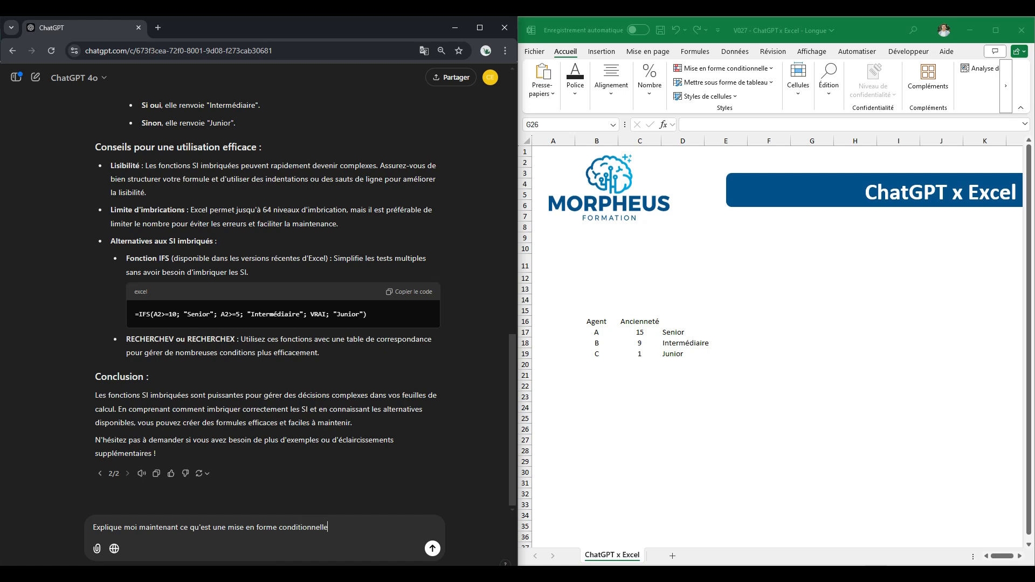
key("Return")
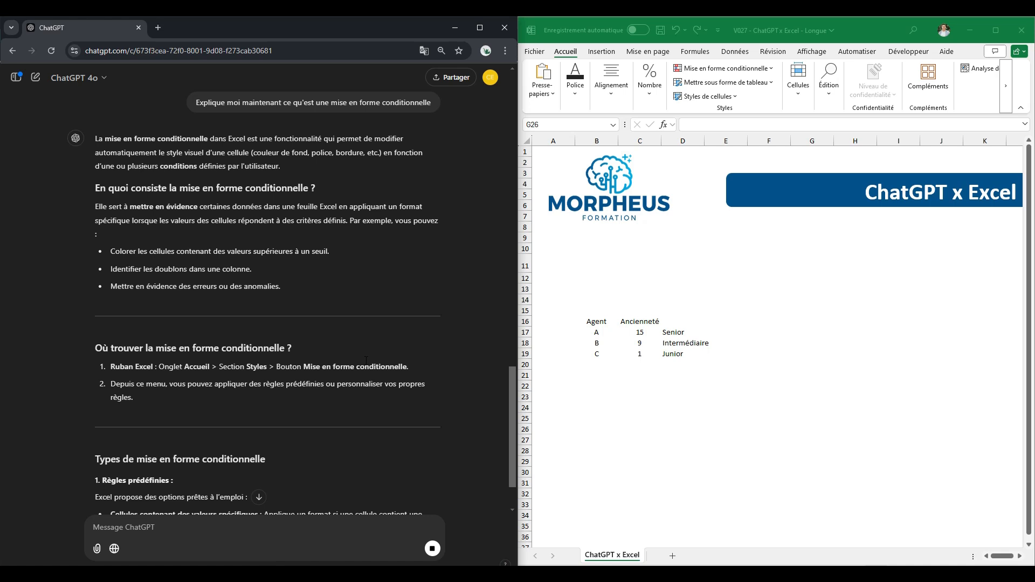
Examine the conditional formatting answer, including its definition, rule types, and simple and advanced examples.
scroll(312, 357, "down", 2)
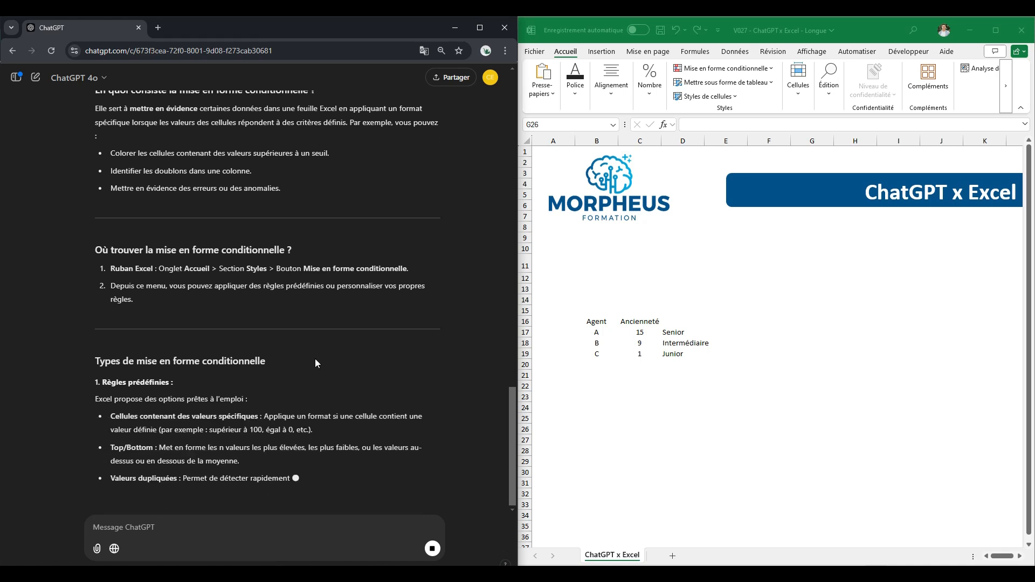
scroll(301, 448, "up", 5)
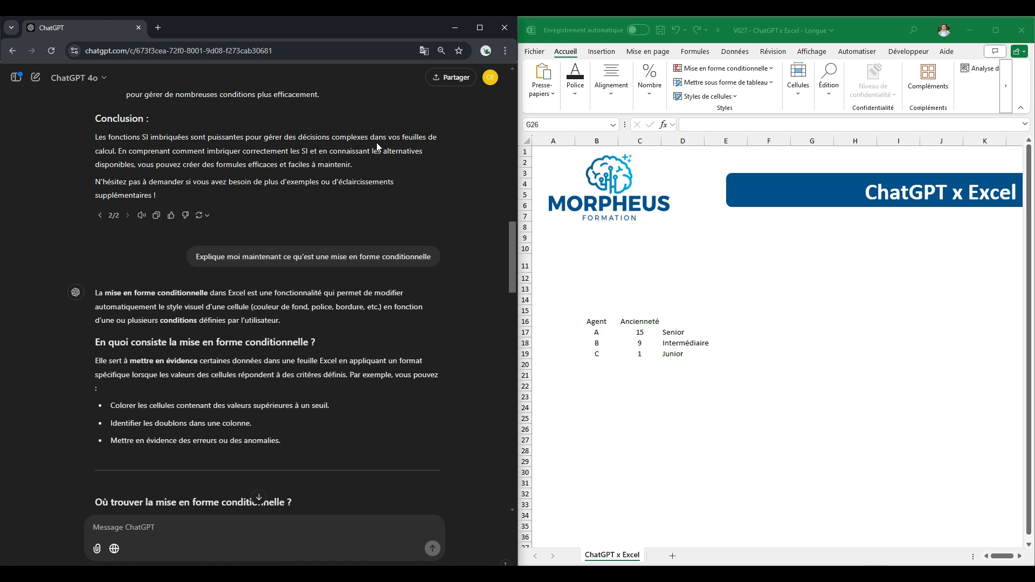
scroll(291, 245, "down", 8)
scroll(323, 422, "up", 6)
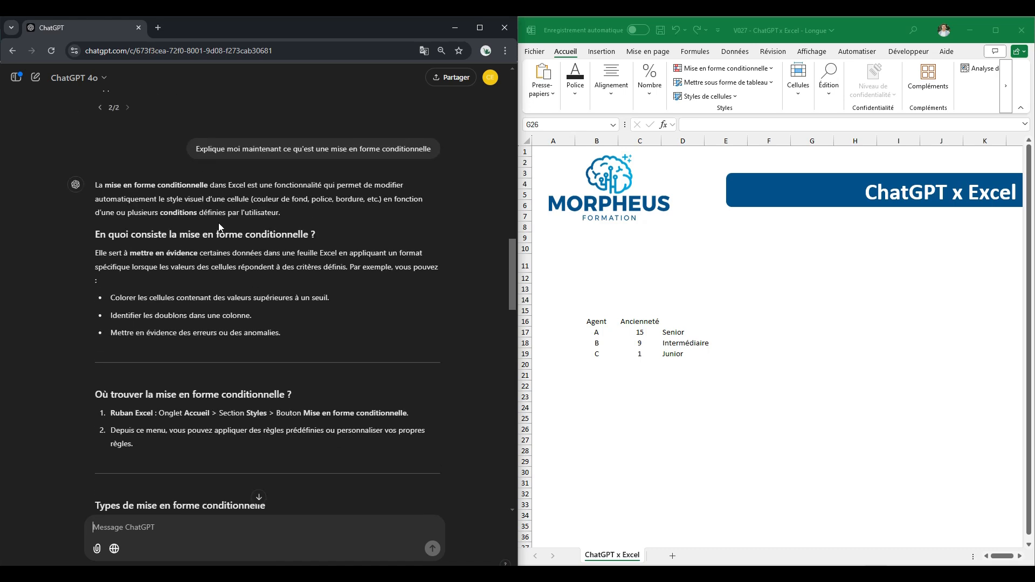
scroll(220, 228, "down", 6)
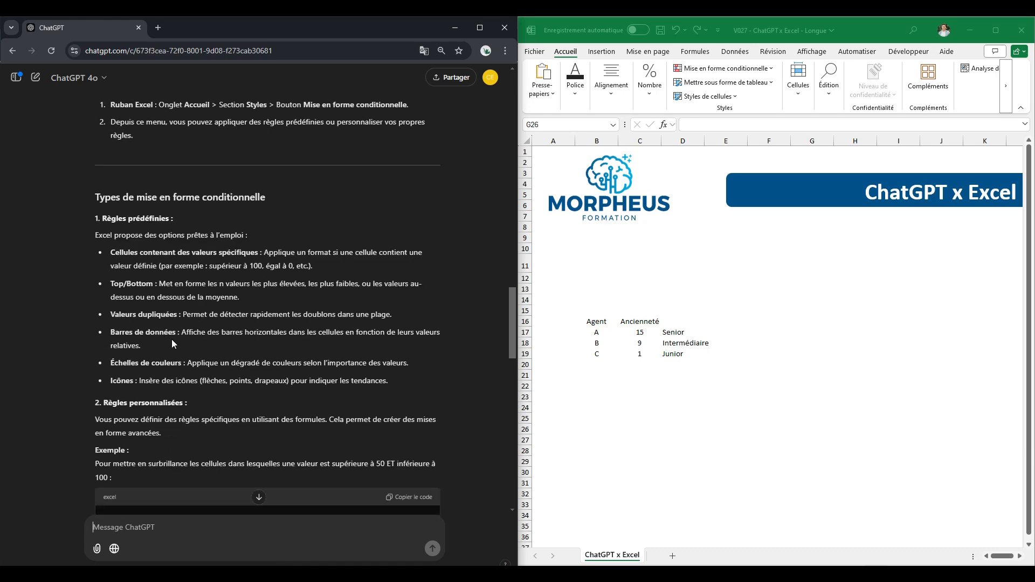
scroll(185, 377, "down", 3)
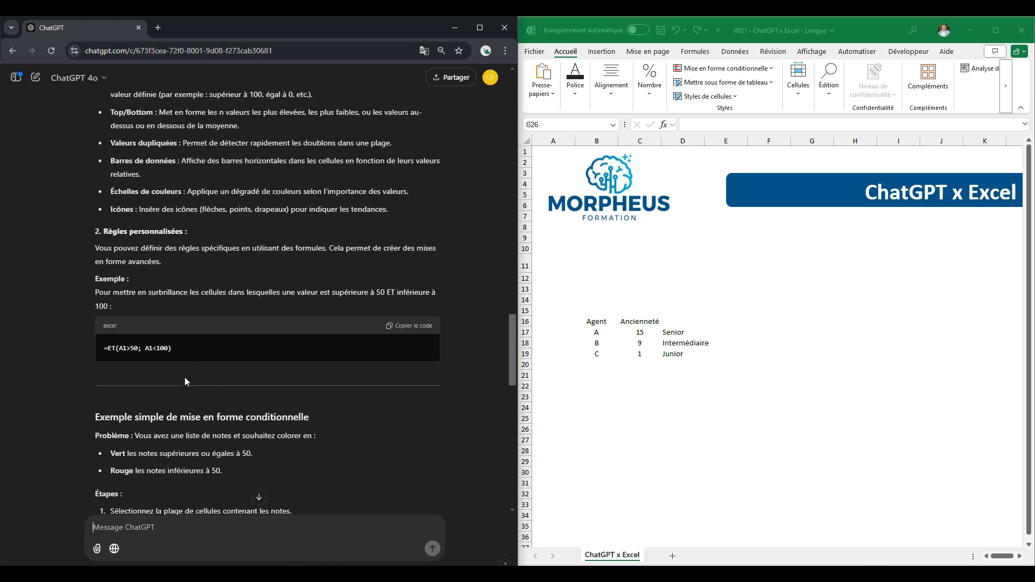
scroll(127, 246, "down", 2)
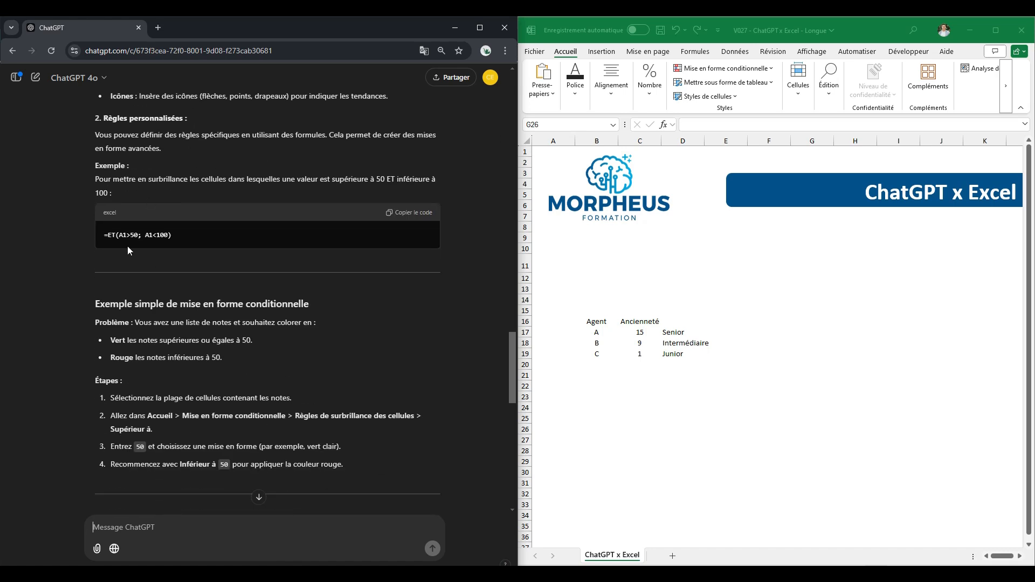
scroll(181, 253, "down", 2)
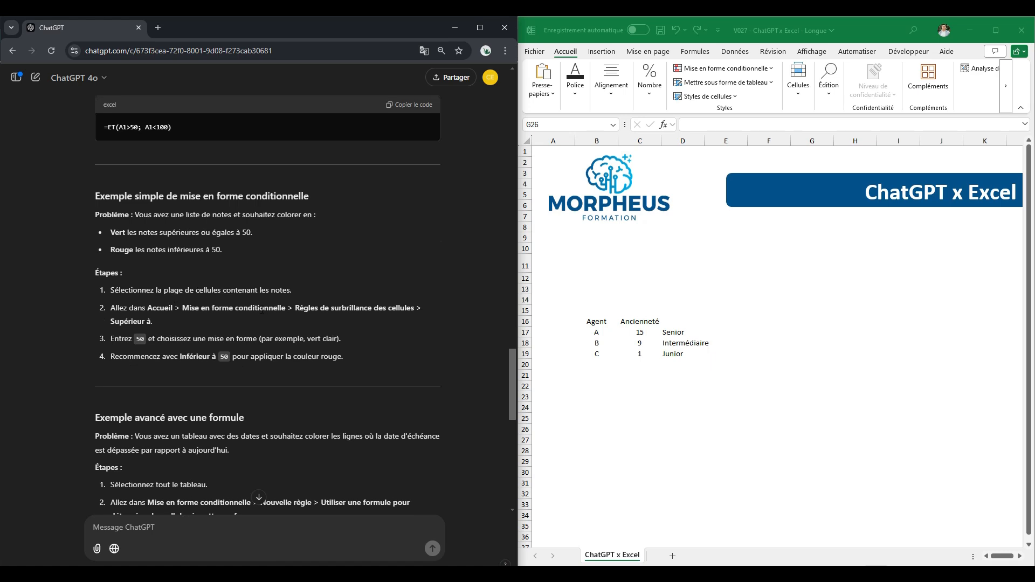
scroll(183, 196, "down", 8)
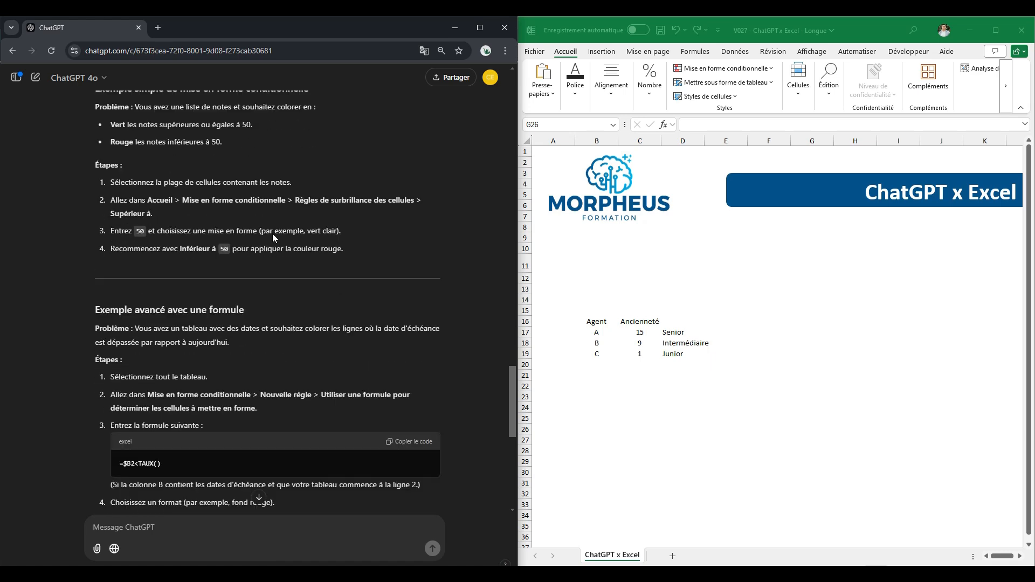
scroll(147, 227, "down", 2)
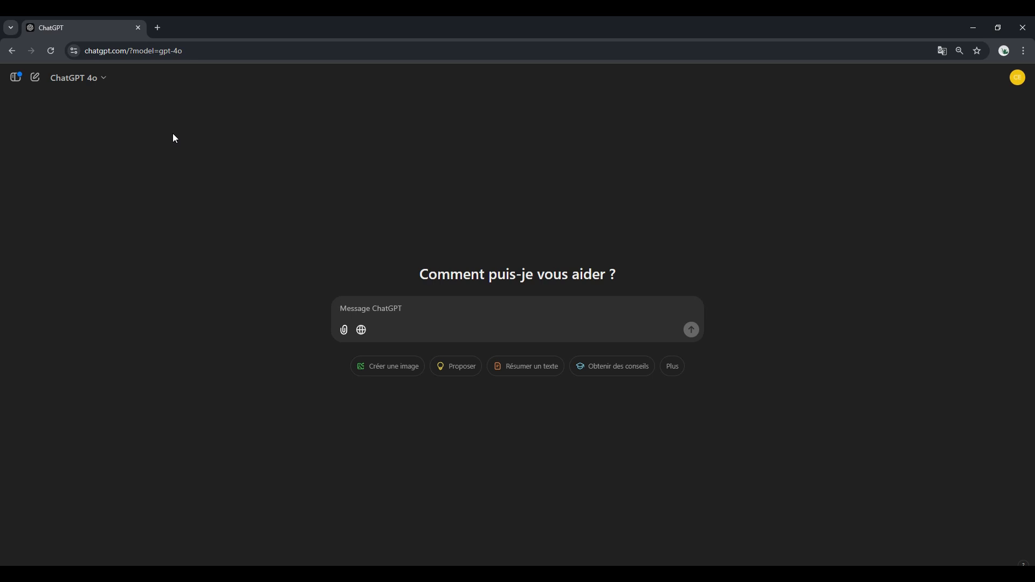
Look through the list of available ChatGPT models, keeping GPT-4o for the new chat.
left_click(102, 79)
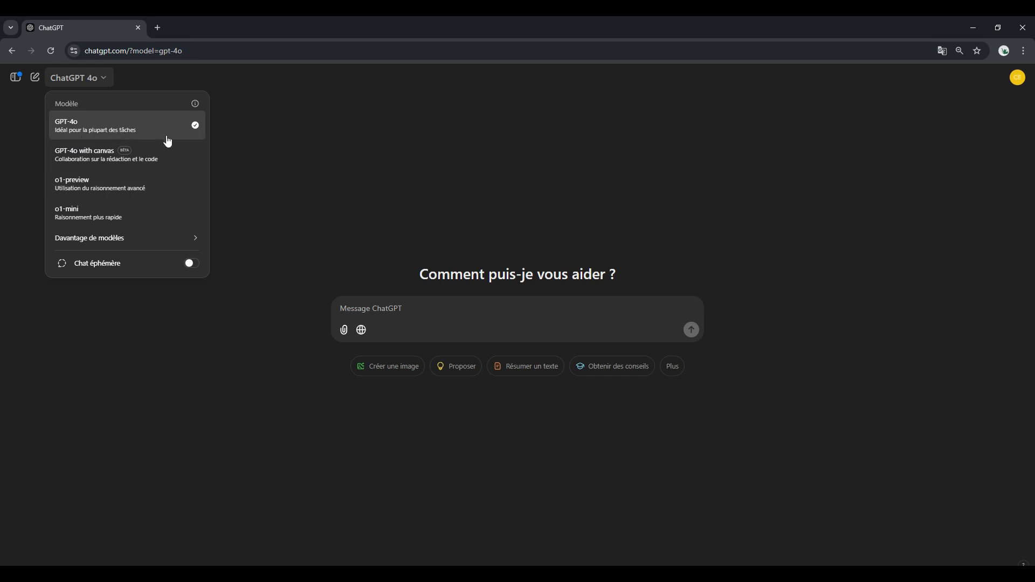
left_click(116, 131)
left_click(196, 139)
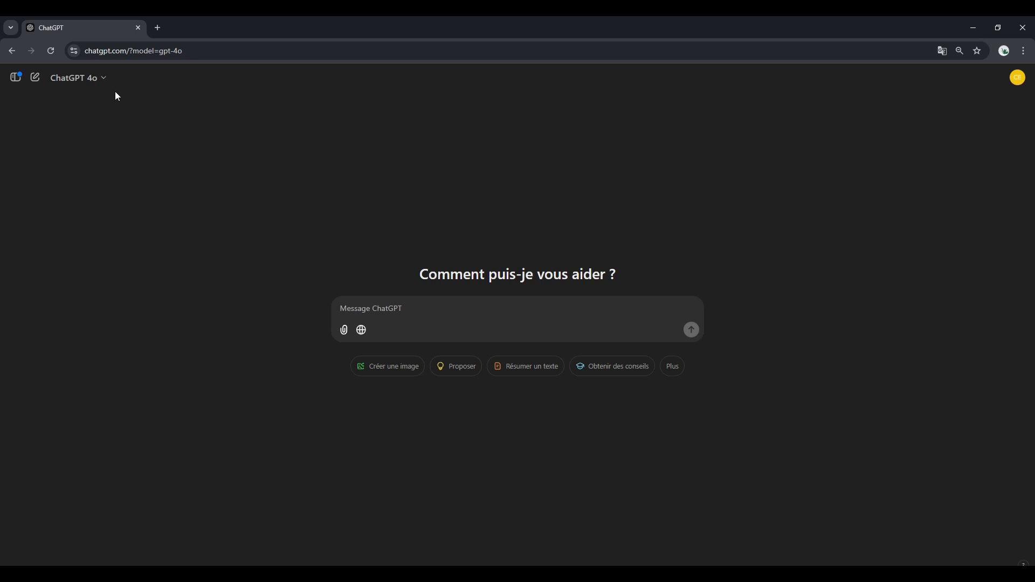
left_click(105, 80)
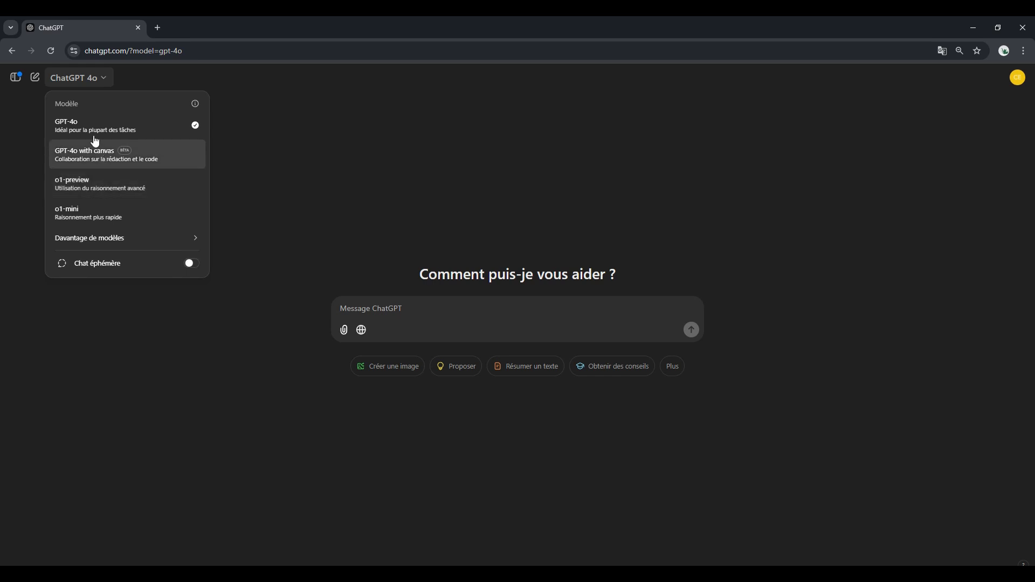
left_click(310, 98)
left_click(270, 154)
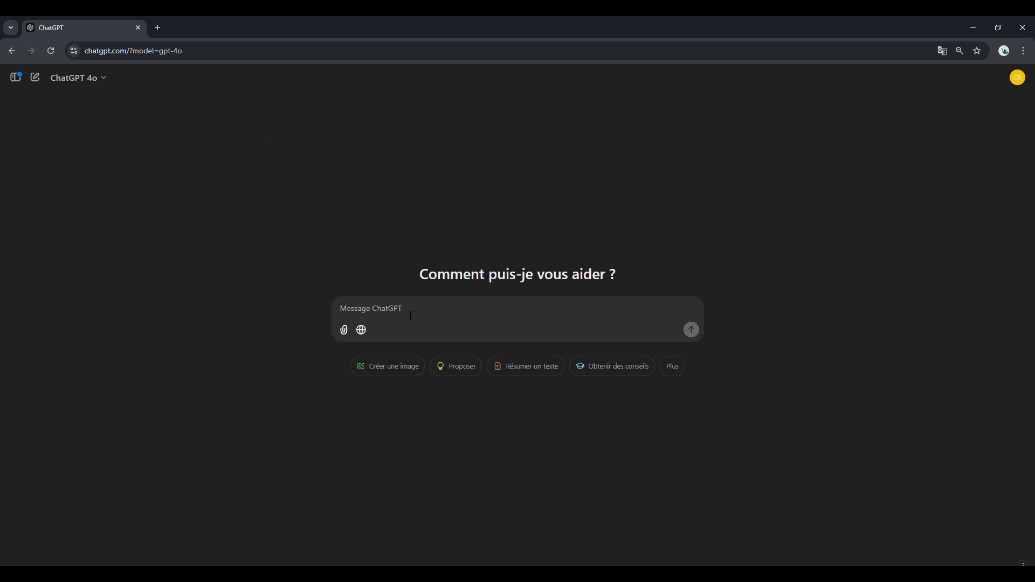
Begin a ChatGPT prompt with "Peux tu me générer un fichier Excel avec à l'intérieur une base de données d'environ 200 lignes,".
key("Caps_Lock")
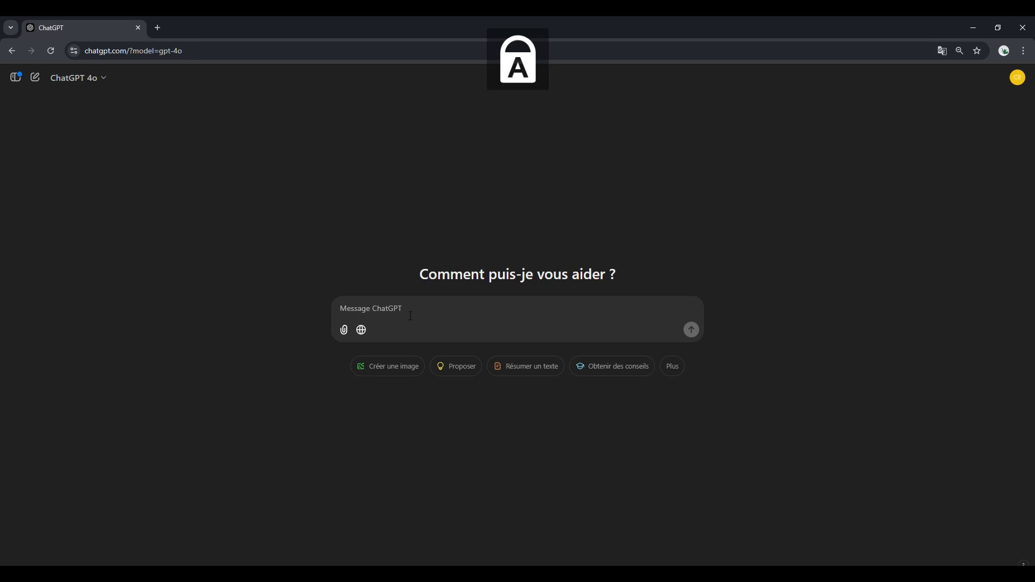
type("P")
key("Caps_Lock")
type("erux")
key("BackSpace")
key("BackSpace")
key("BackSpace")
key("BackSpace")
type("ux")
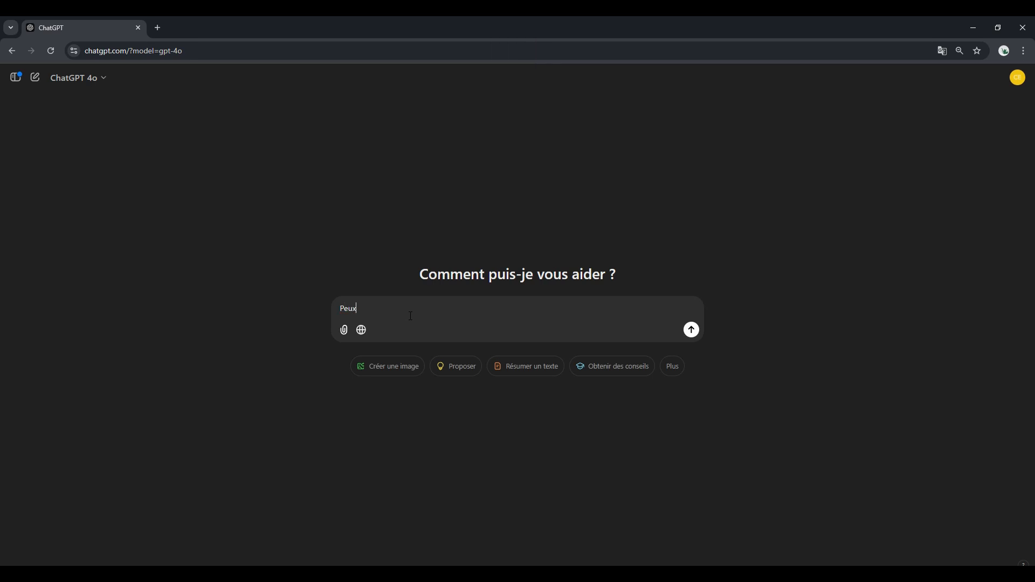
type(" tu me générer un fichier")
key("Caps_Lock")
type("E")
key("Caps_Lock")
type("xcel avec à l'intérieur une base de donnée")
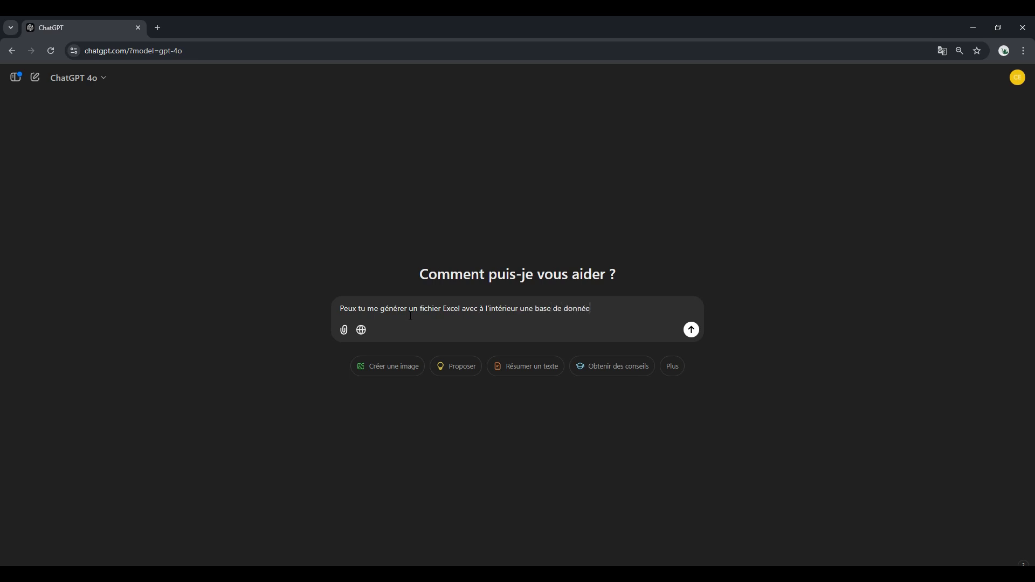
type("s d'environ")
type(" 200 lin")
type("ges,")
Complete the prompt with "avec des élèves de différentes classes et avec des notes obtenus selon des matières différentes" and send it.
type("avec de")
type("s éleves de")
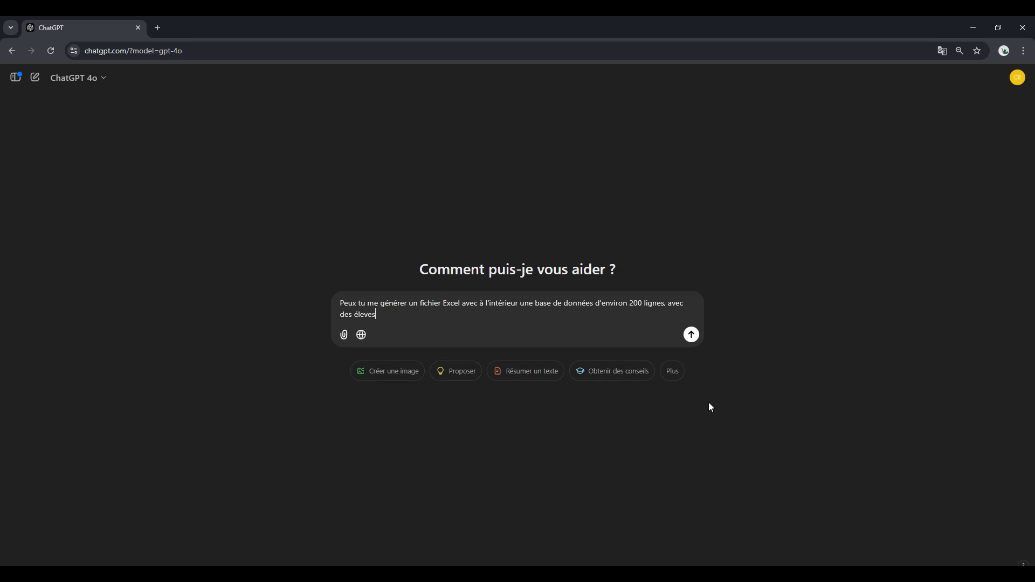
key("BackSpace")
key("BackSpace")
key("BackSpace")
type("èves de différentes classes et avec des notes obtenus")
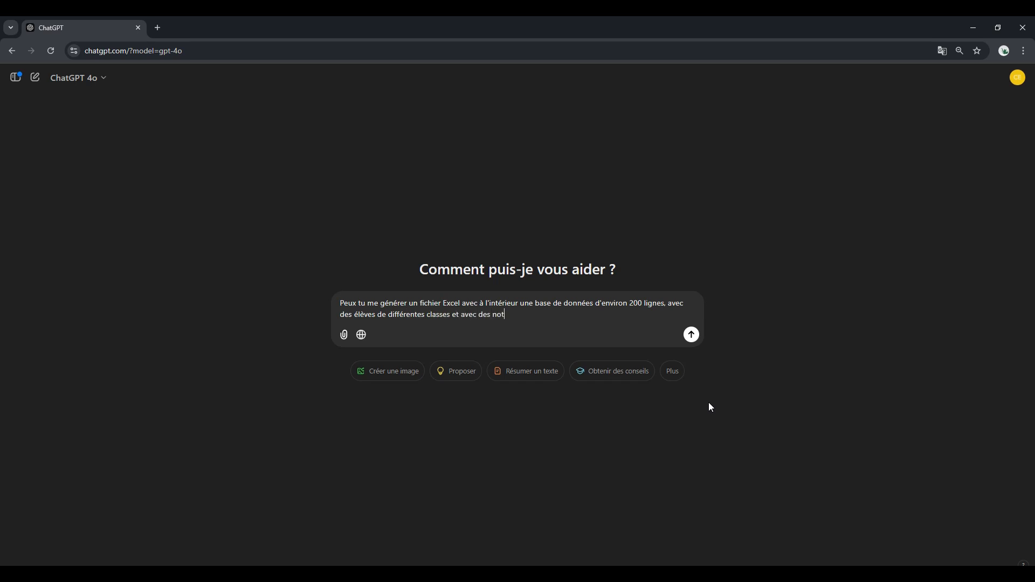
key("BackSpace")
key("BackSpace")
type("es")
key("BackSpace")
key("BackSpace")
key("BackSpace")
type("s obtenusselon des matières différentes")
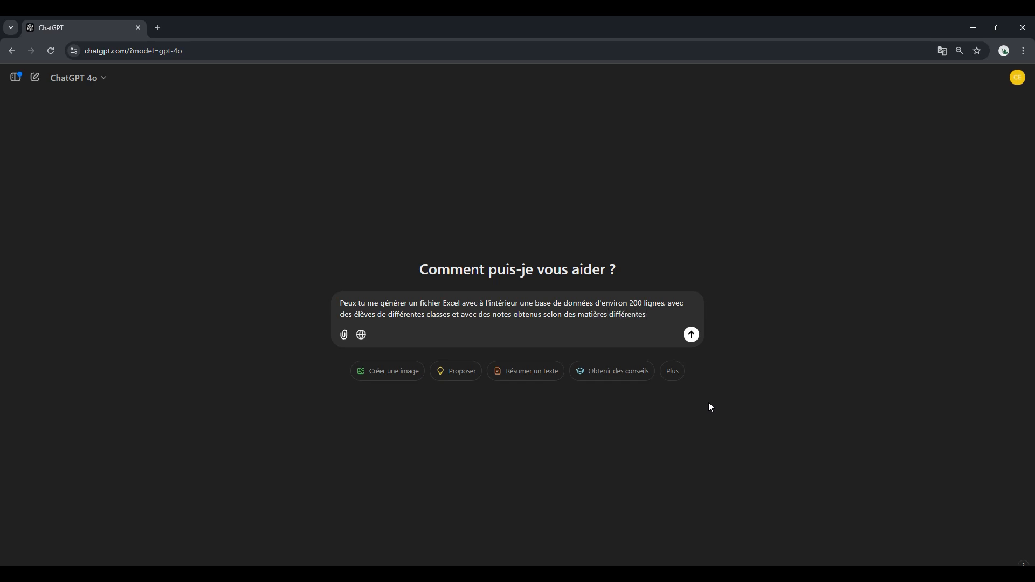
key("Return")
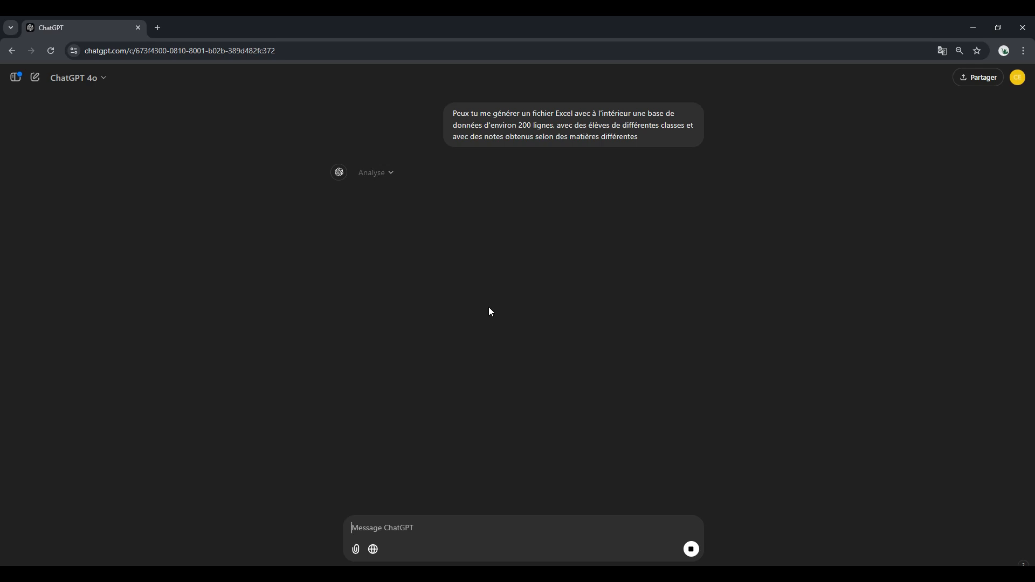
Download the generated Base_de_données_élèves.xlsx file from the ChatGPT answer and open it in Excel.
left_click(451, 204)
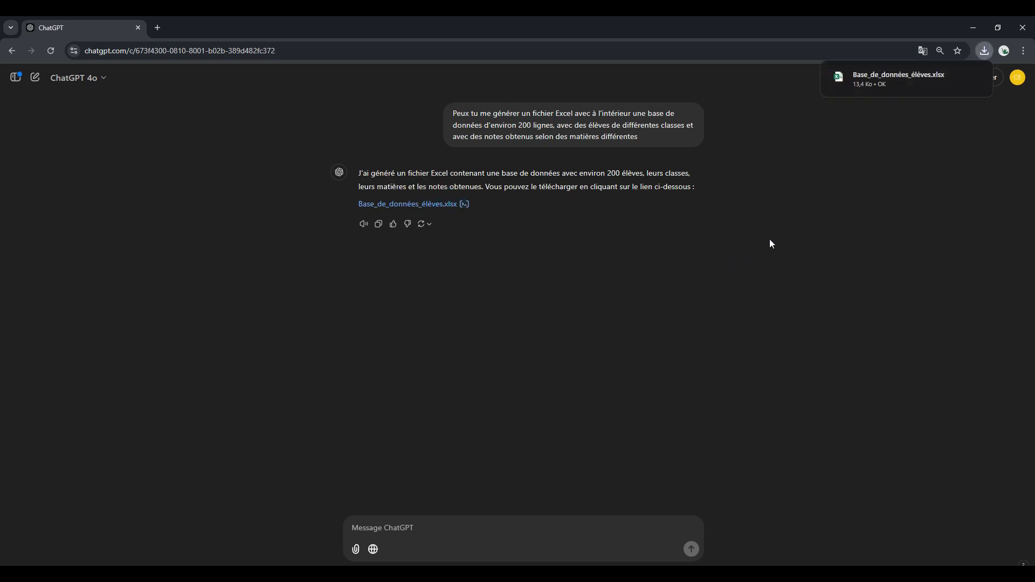
left_click(867, 81)
Widen columns A to F of the Élèves sheet and fit the Date de naissance column to its content.
key("ctrl+a")
double_click(48, 140)
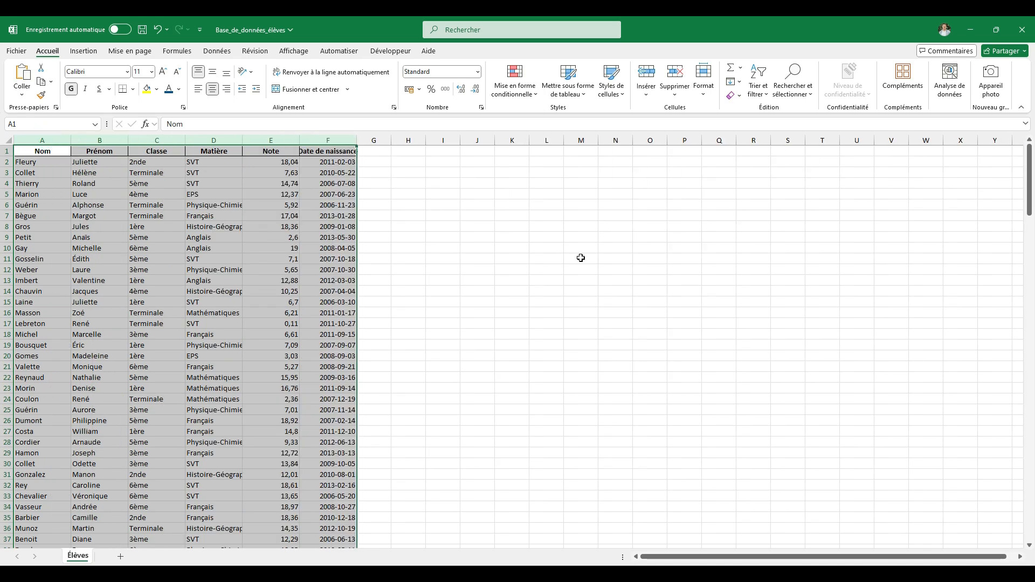
left_click(580, 259)
left_click(159, 184)
left_click(93, 175)
left_click(61, 181)
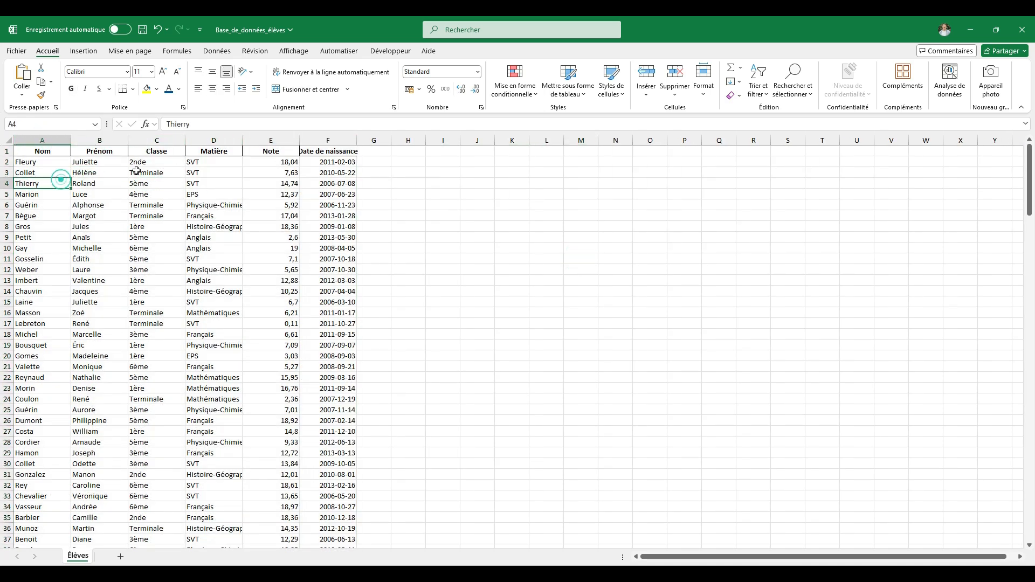
left_click(296, 163)
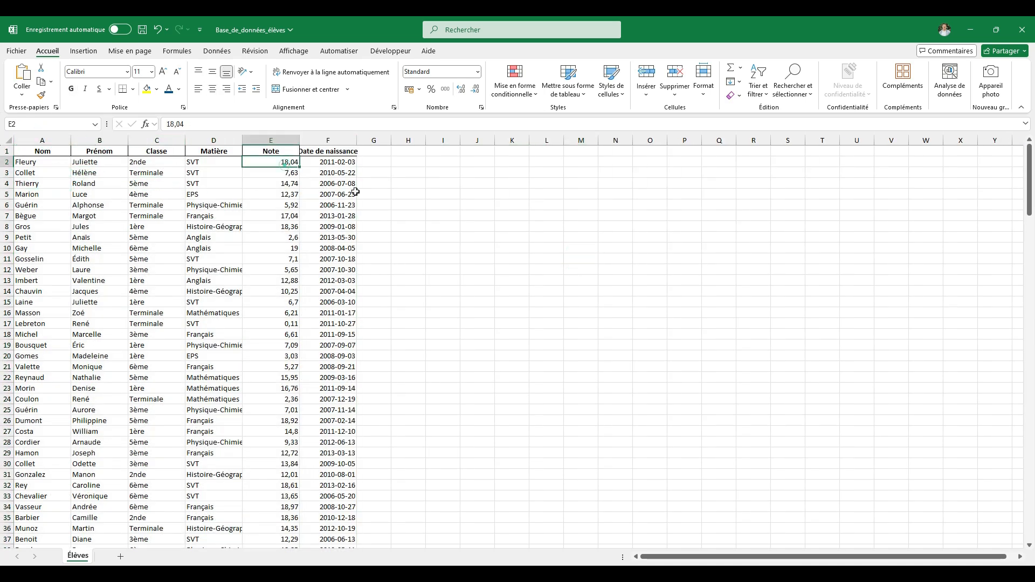
double_click(358, 140)
left_click(418, 194)
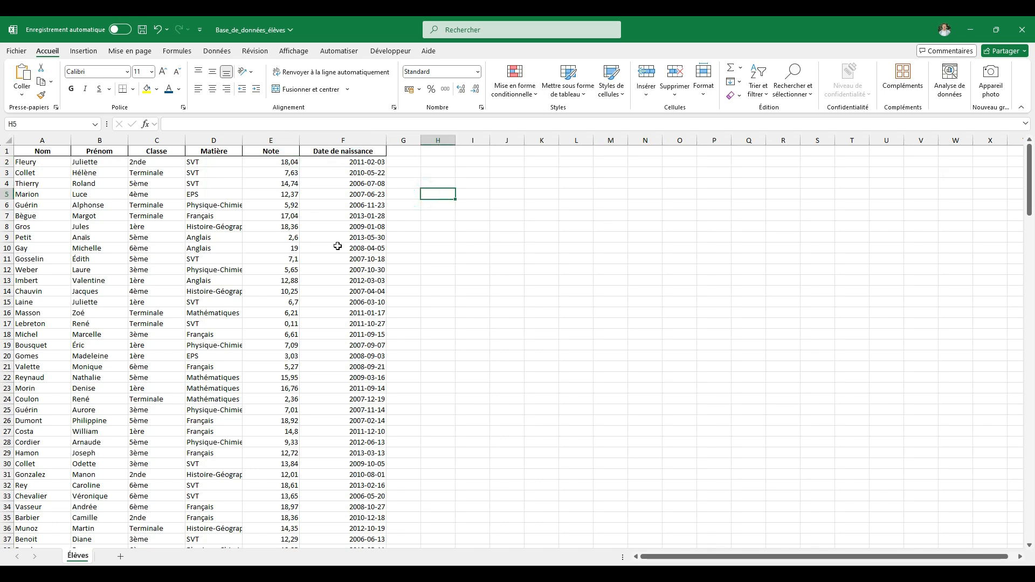
Add filters to the header row of the student table, from Nom to Date de naissance.
left_click(282, 162)
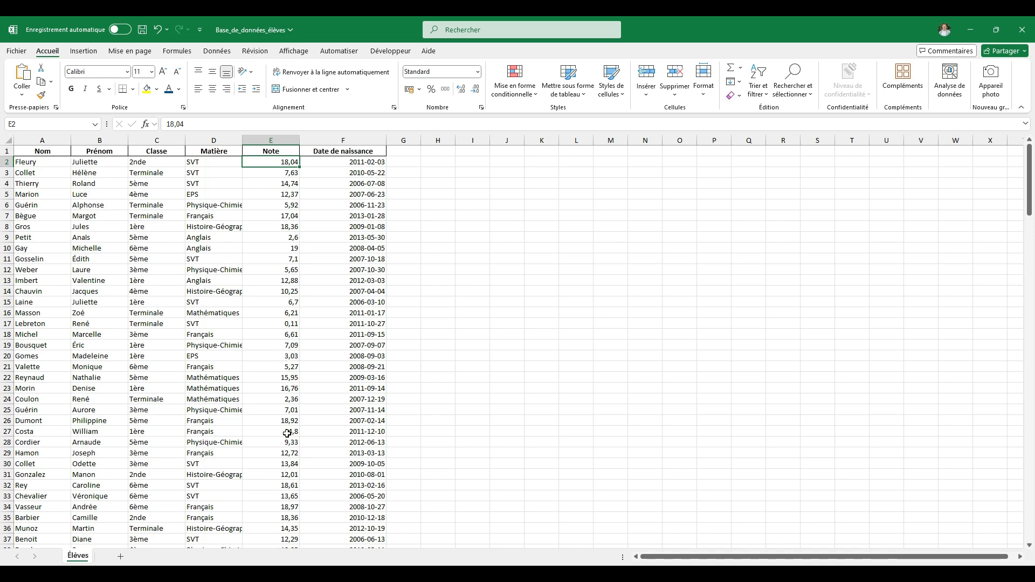
left_click(542, 305)
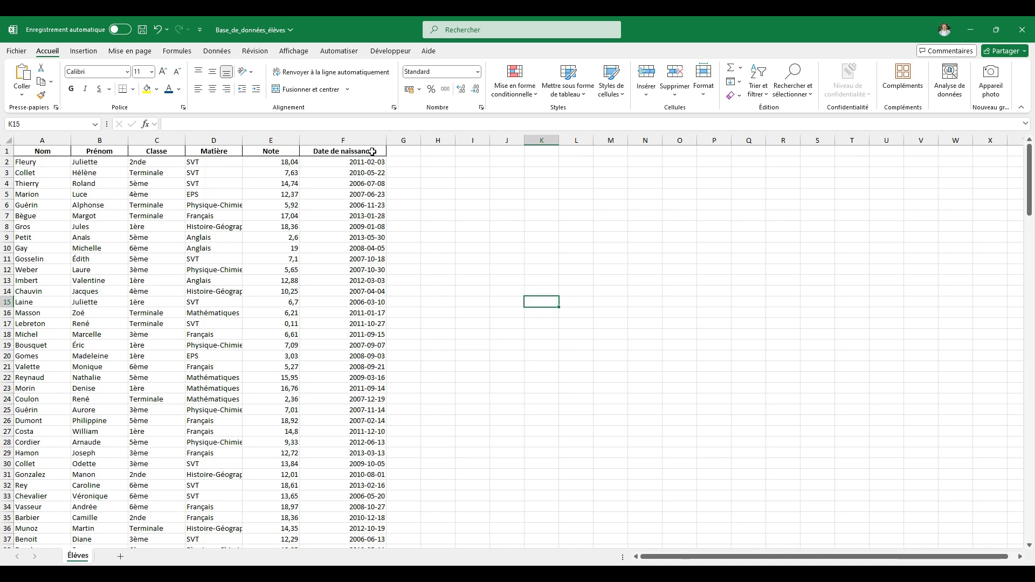
left_click(37, 165)
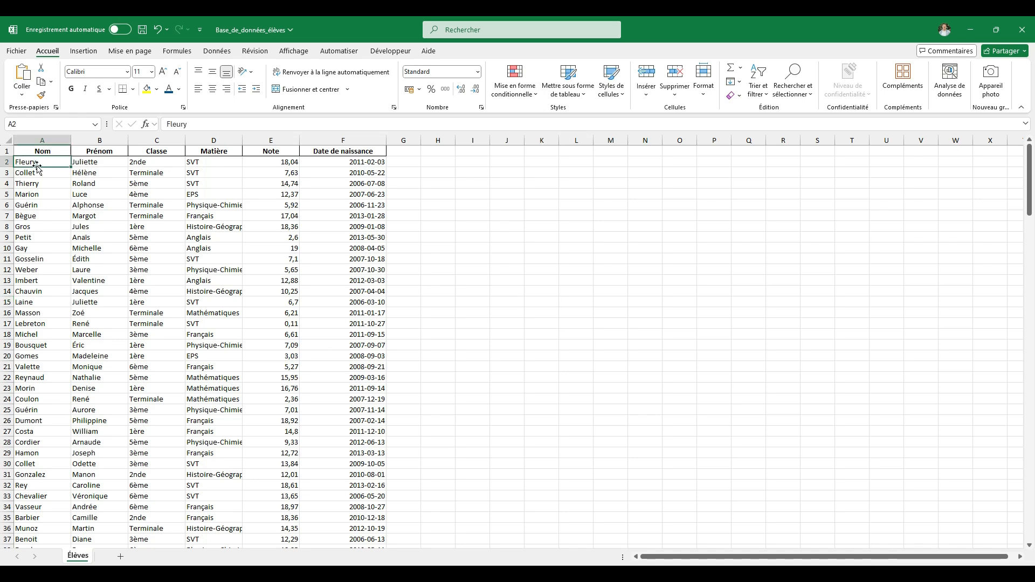
left_click_drag(103, 164, 110, 359)
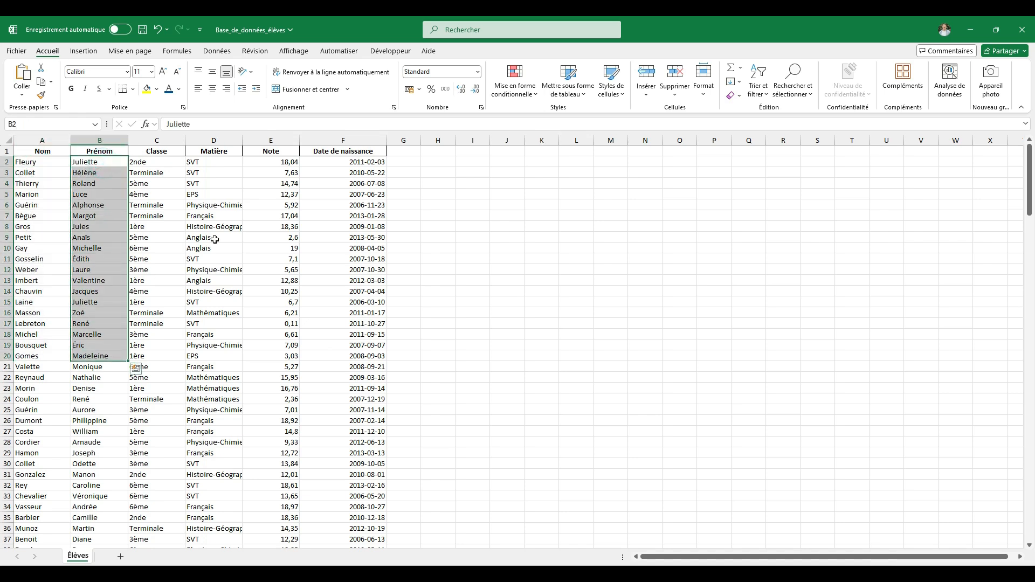
left_click(182, 173)
left_click(160, 151)
left_click(218, 51)
left_click(538, 81)
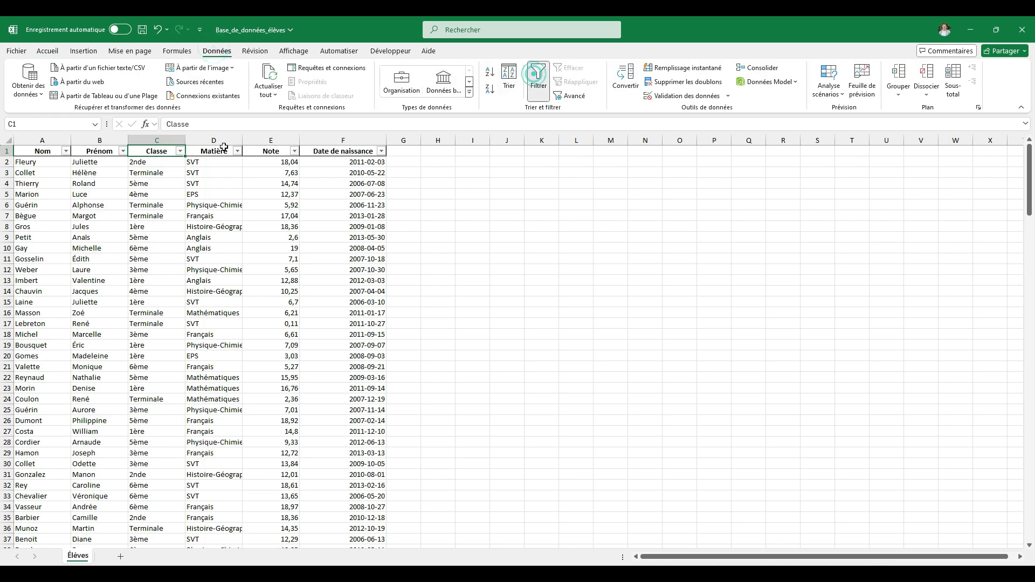
Check which class levels the Classe column's filter list offers, without applying a filter.
left_click(180, 151)
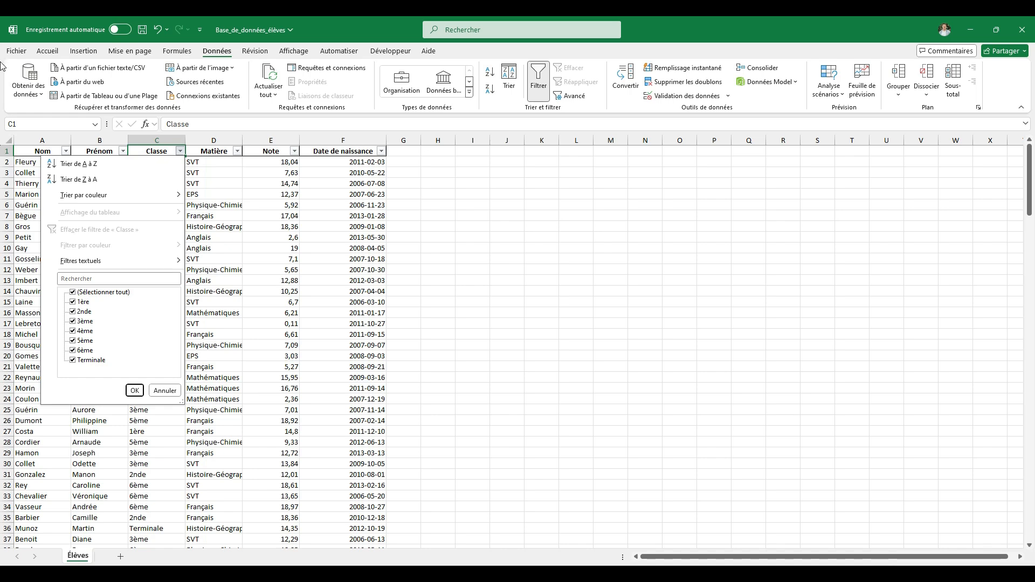
left_click(11, 162)
left_click(11, 161)
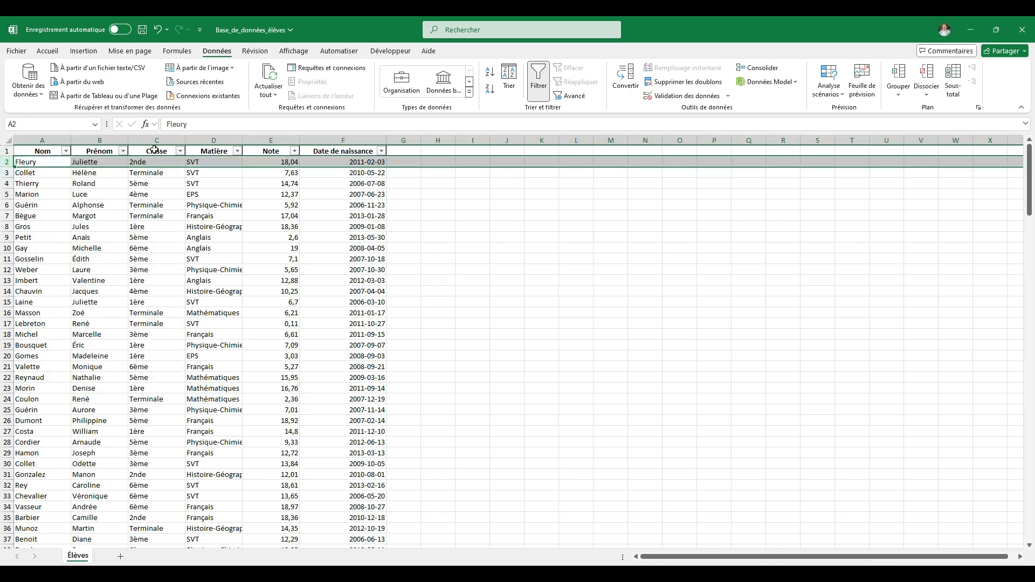
left_click(178, 151)
left_click(425, 271)
left_click(150, 200)
left_click(156, 194)
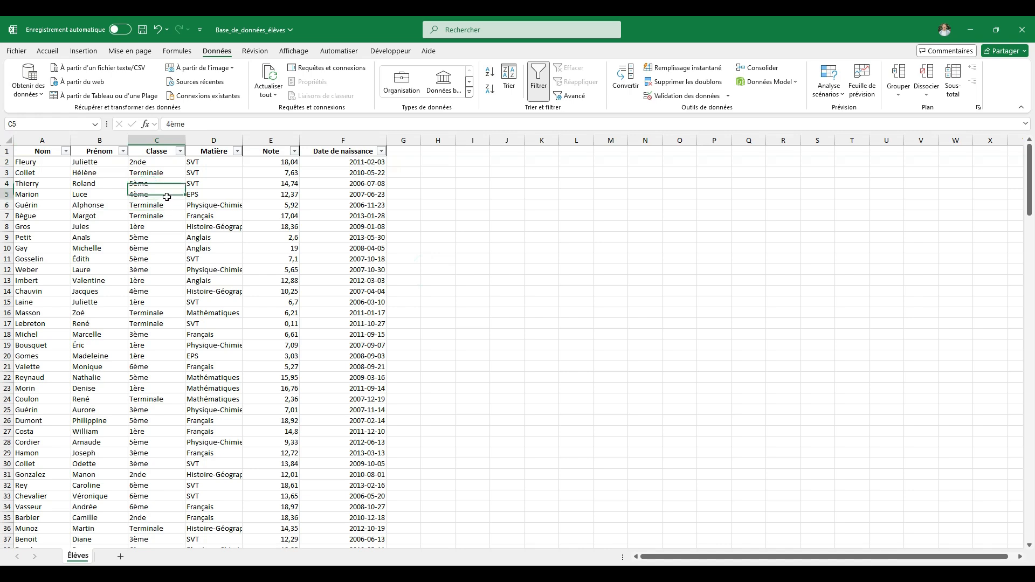
left_click(181, 152)
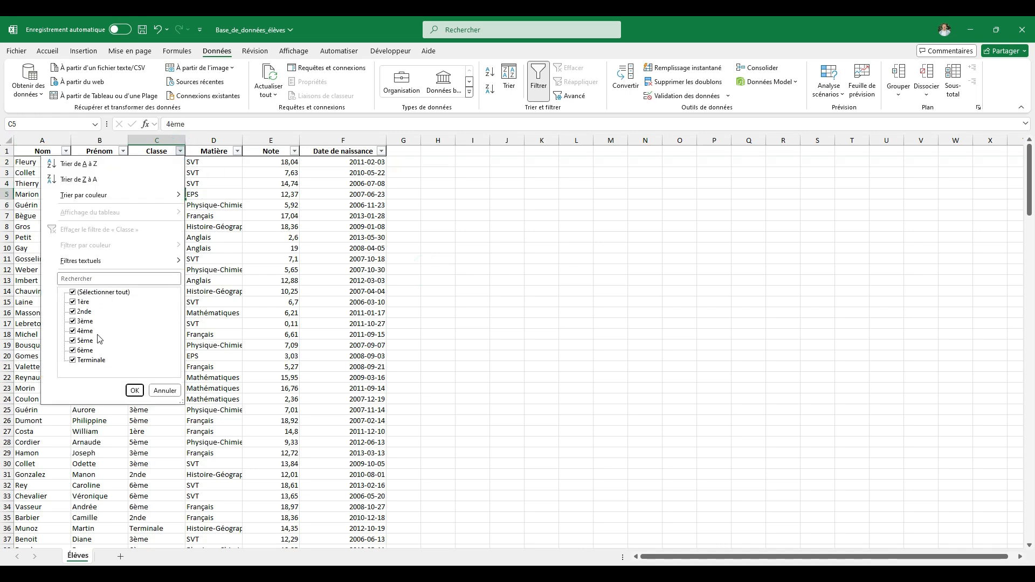
left_click(165, 390)
Check which subjects the Matière column's filter list offers, without applying a filter.
left_click(229, 182)
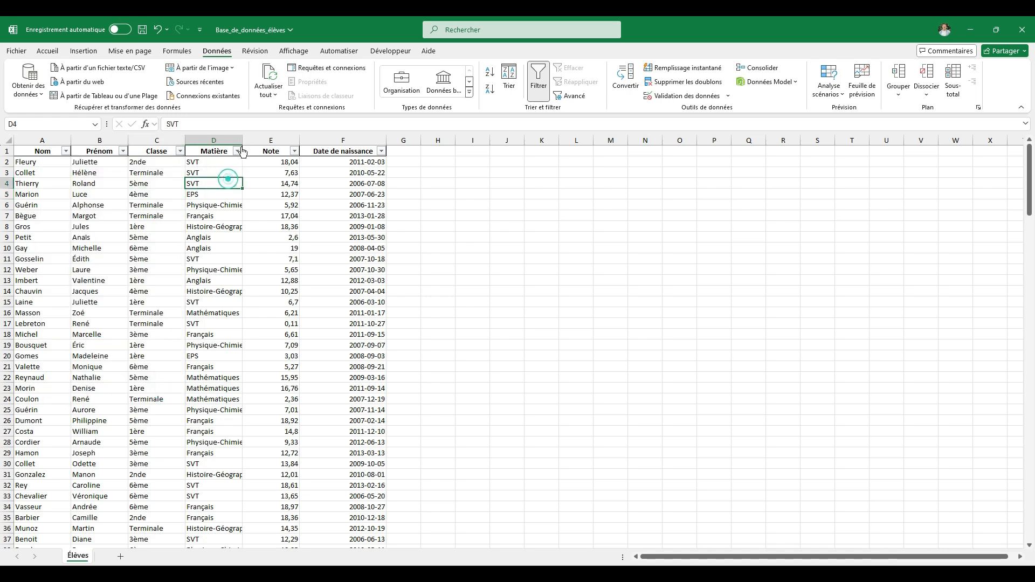
left_click(237, 151)
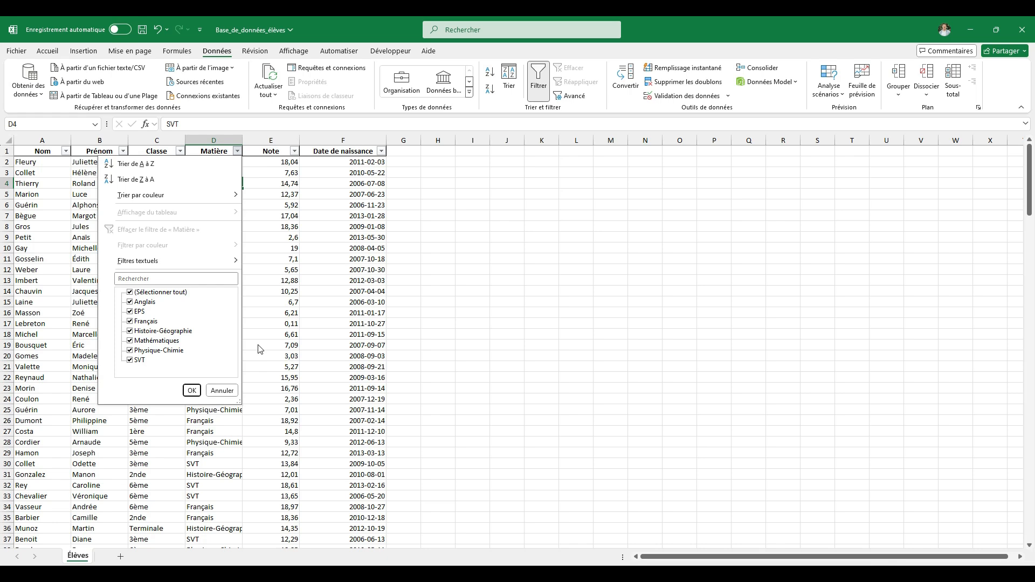
left_click(284, 313)
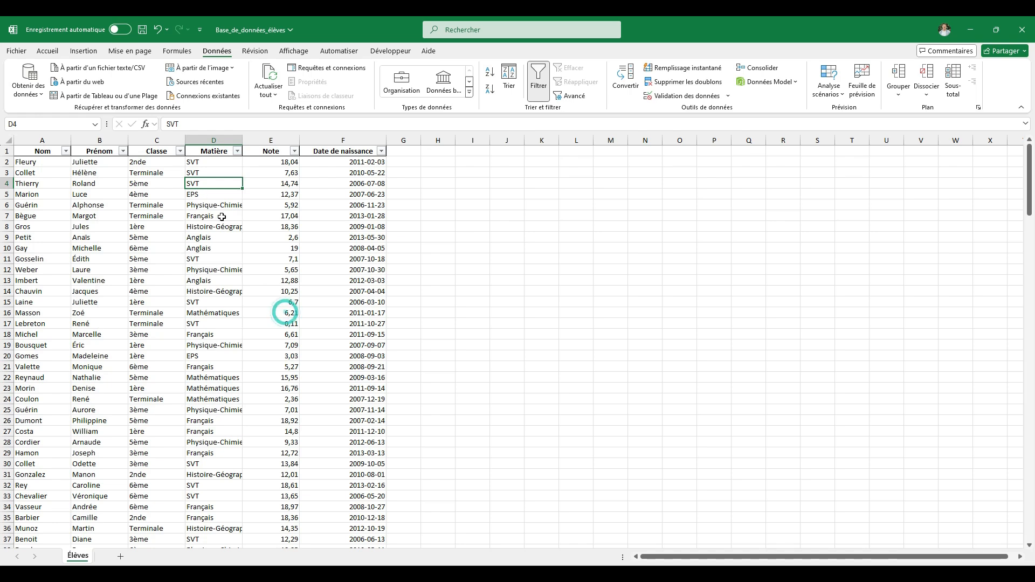
Fit the width of the Matière column to its longest subject name.
double_click(243, 140)
left_click(231, 248)
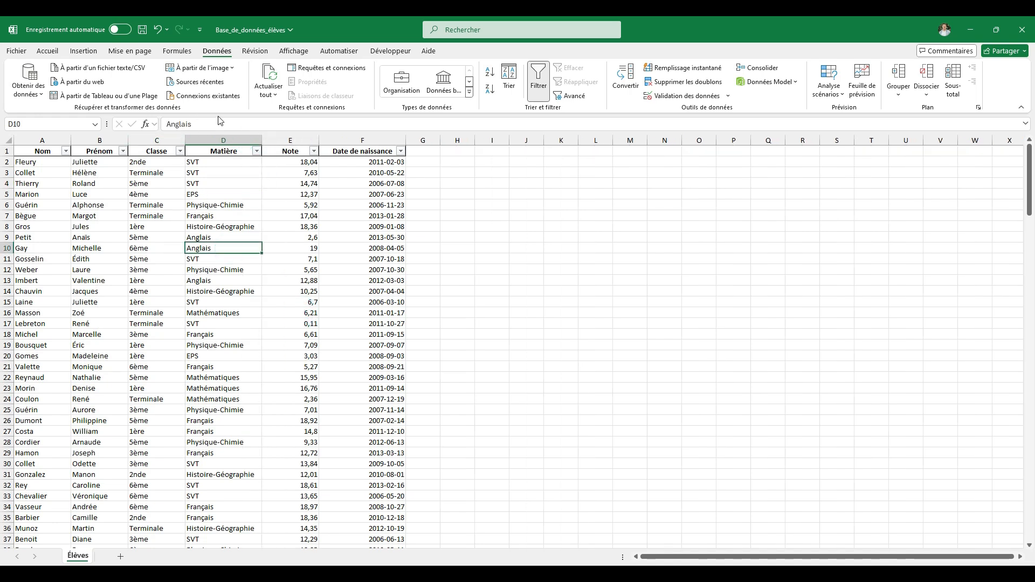
left_click(242, 211)
Examine the student list down to its last record in row 201 and return to the first rows.
left_click(321, 182)
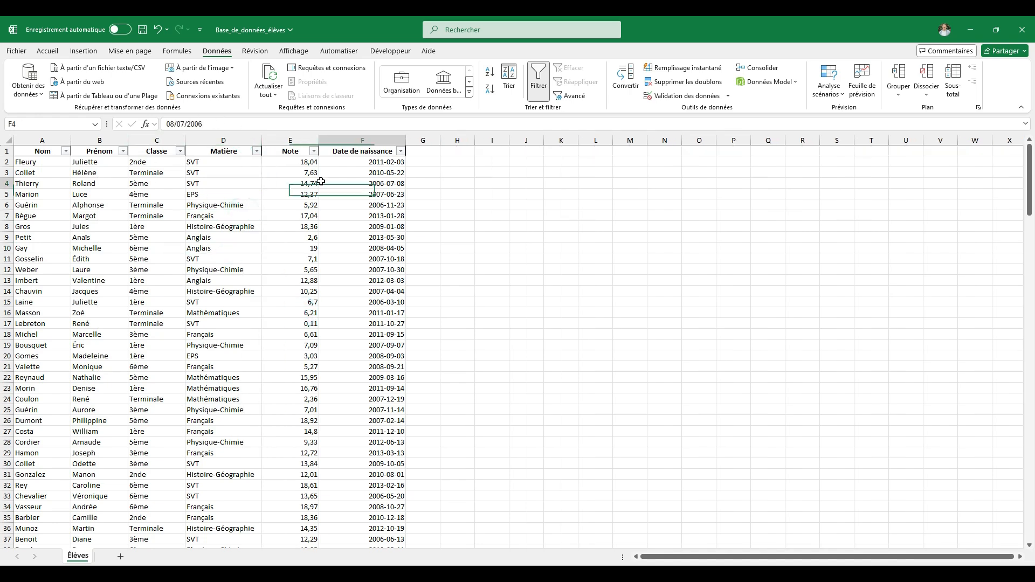
left_click(337, 302)
scroll(329, 432, "down", 12)
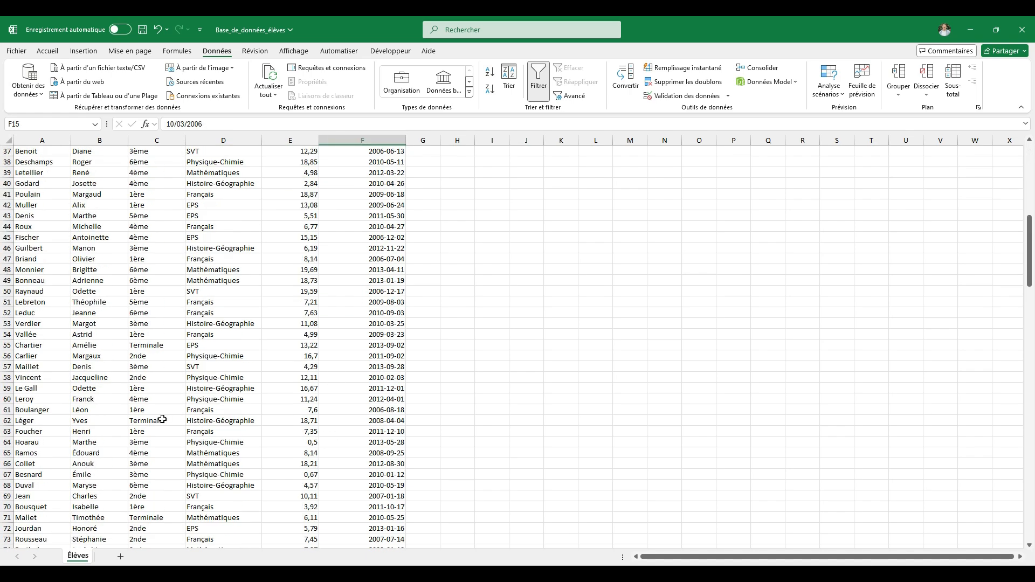
left_click(163, 419)
key("ctrl+shift+Down")
scroll(164, 427, "down", 1)
left_click(279, 443)
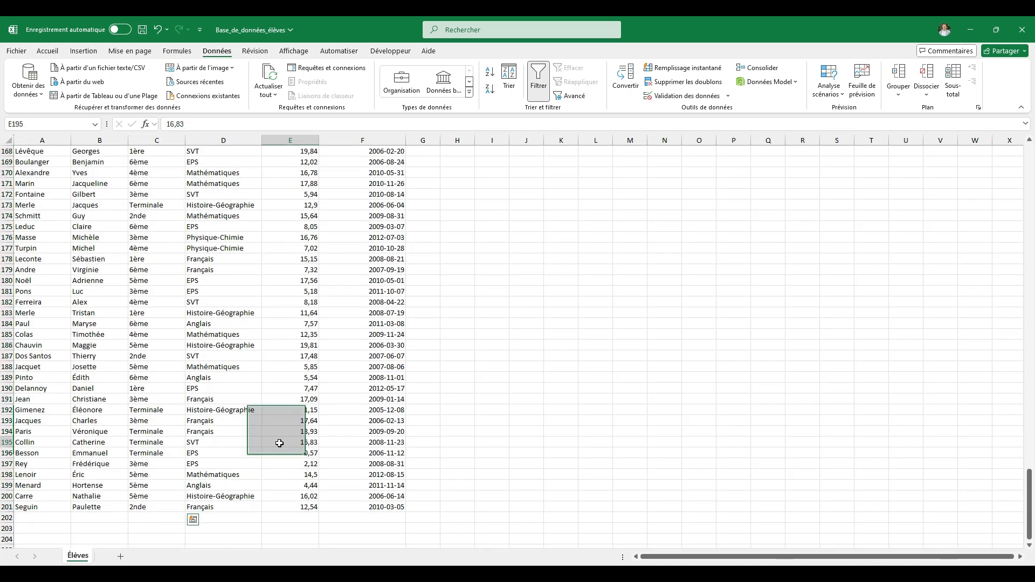
left_click_drag(24, 507, 411, 508)
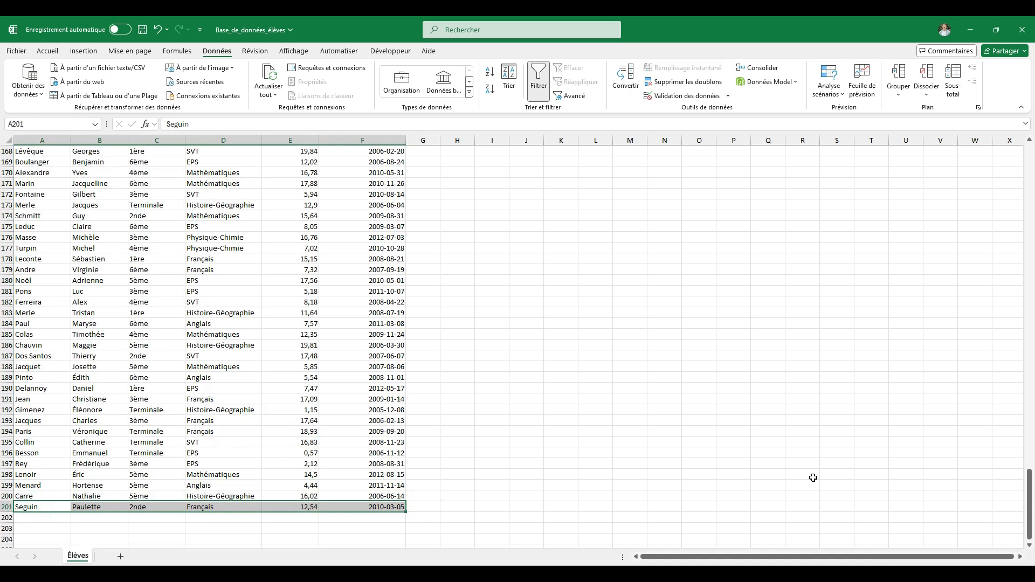
left_click_drag(1029, 477, 1030, 152)
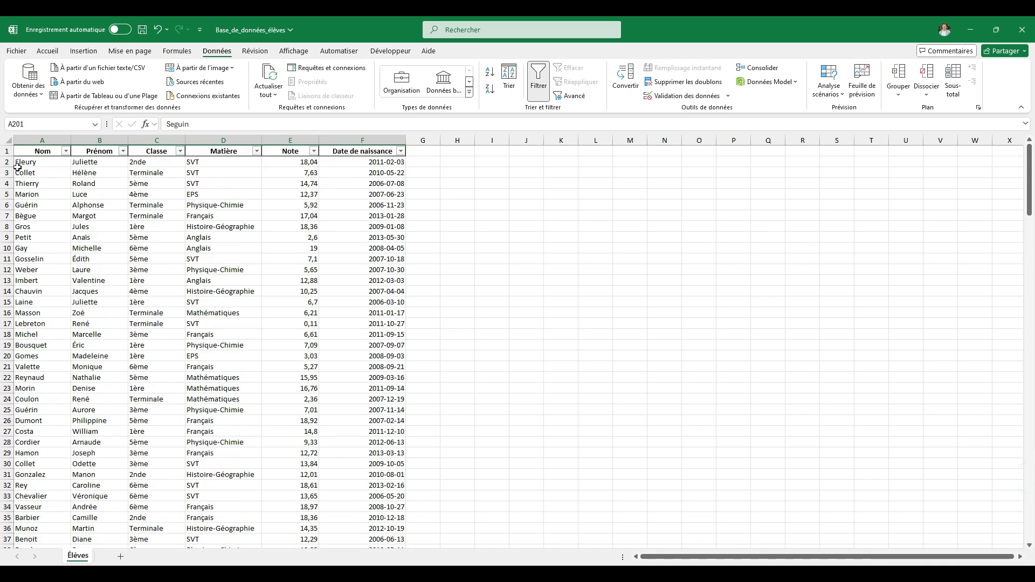
left_click(388, 345)
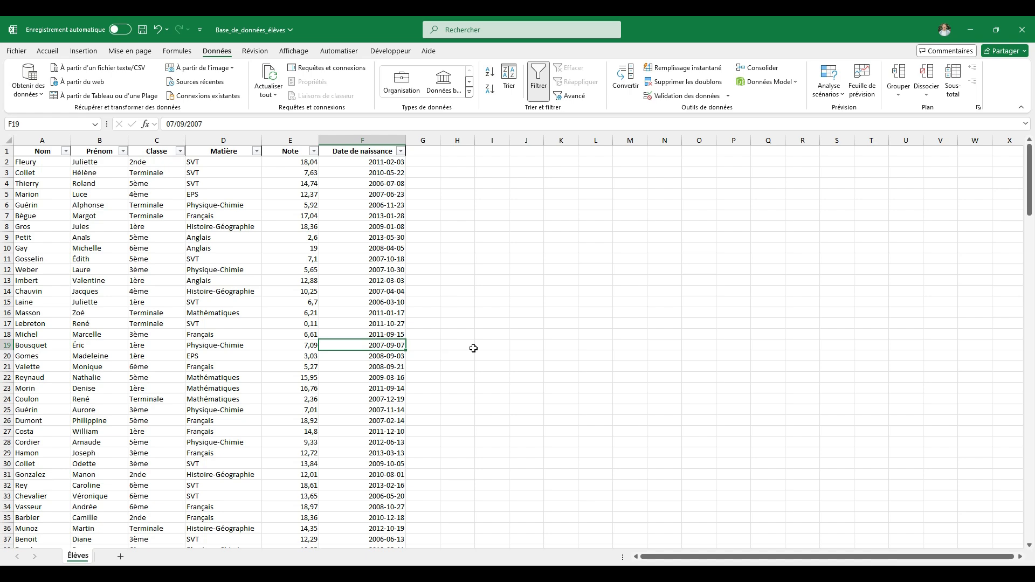
Skim through the generated student records once more, going down the list and back up.
left_click(593, 203)
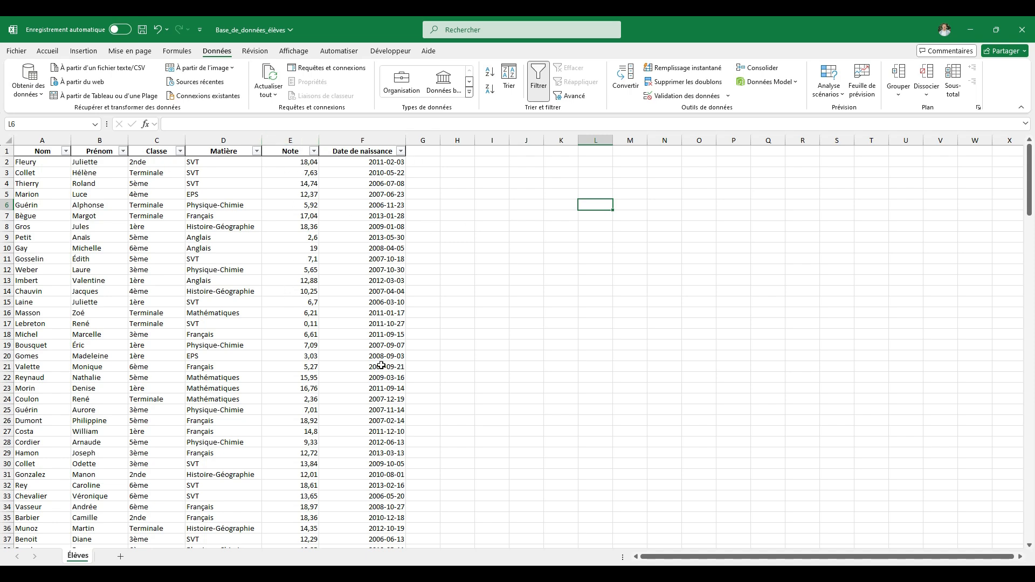
left_click(443, 159)
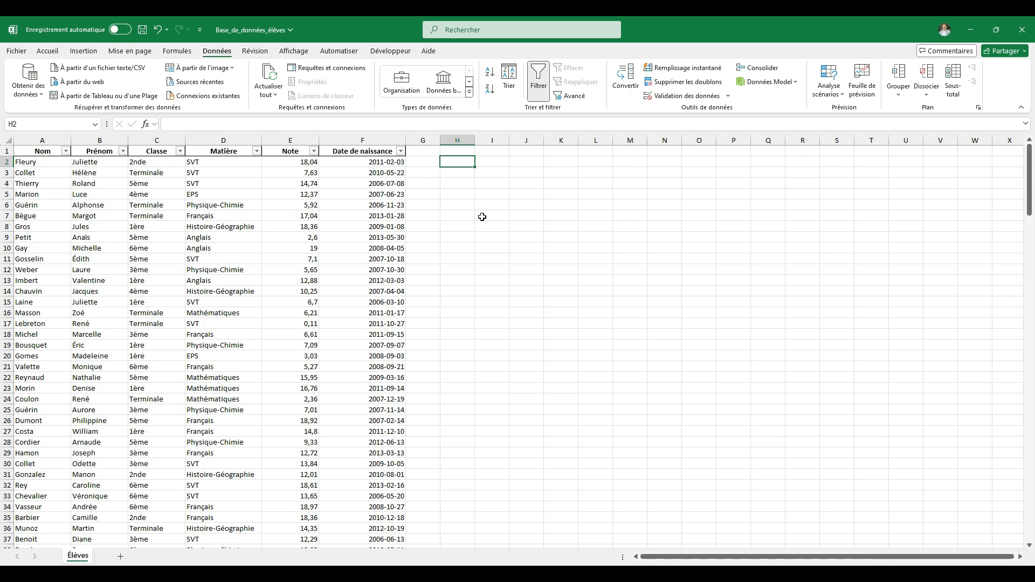
scroll(377, 232, "down", 20)
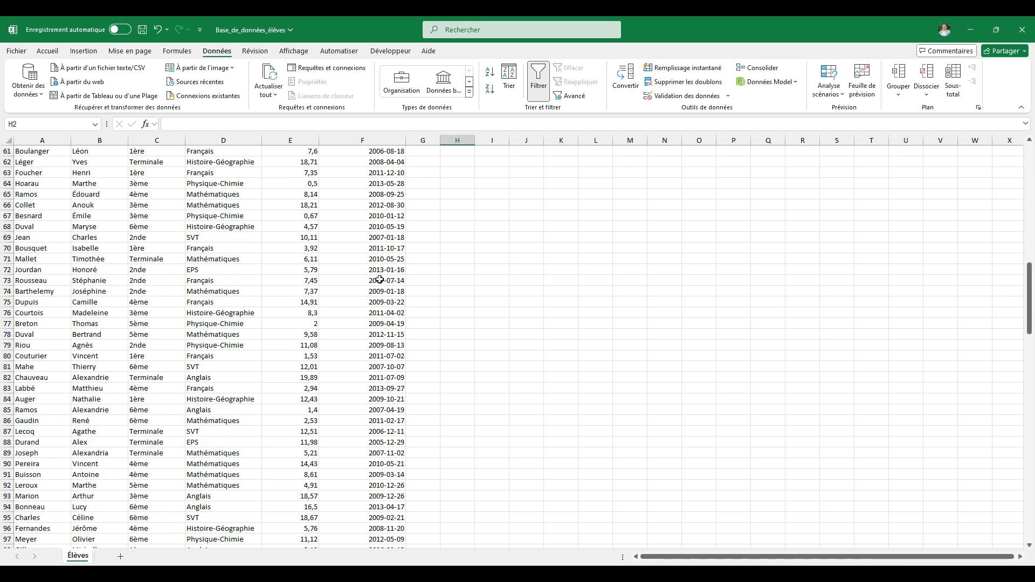
scroll(388, 321, "down", 20)
scroll(539, 377, "up", 17)
scroll(540, 378, "up", 20)
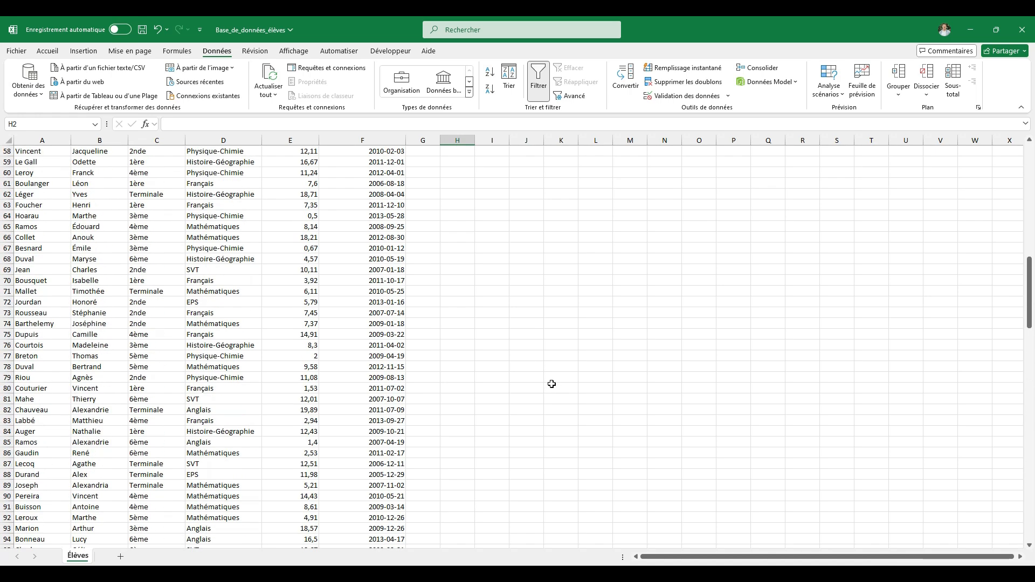
Return to the first rows of the student list and review the first record across all its columns.
scroll(551, 388, "up", 7)
left_click(448, 228)
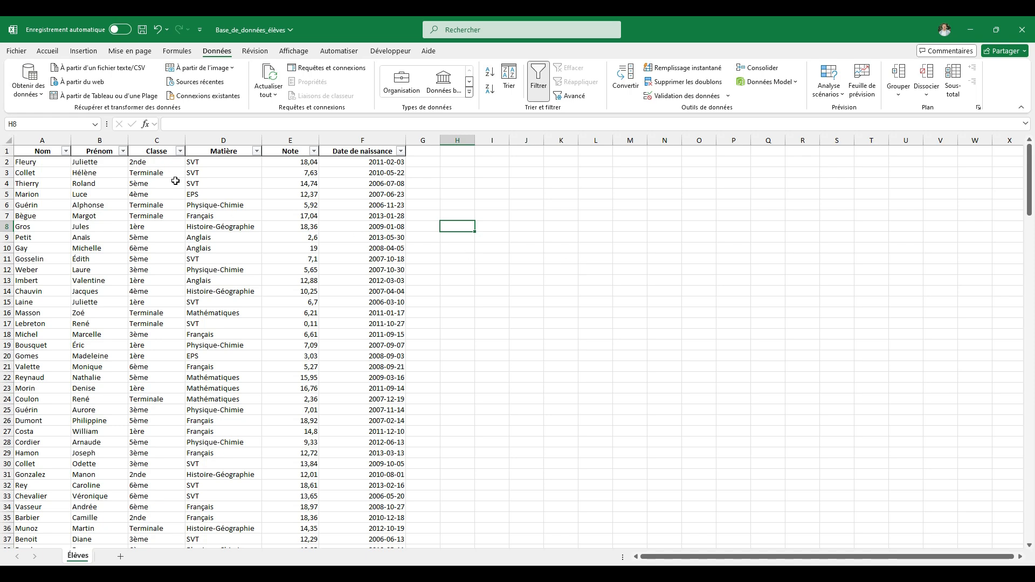
left_click(47, 155)
left_click(51, 167)
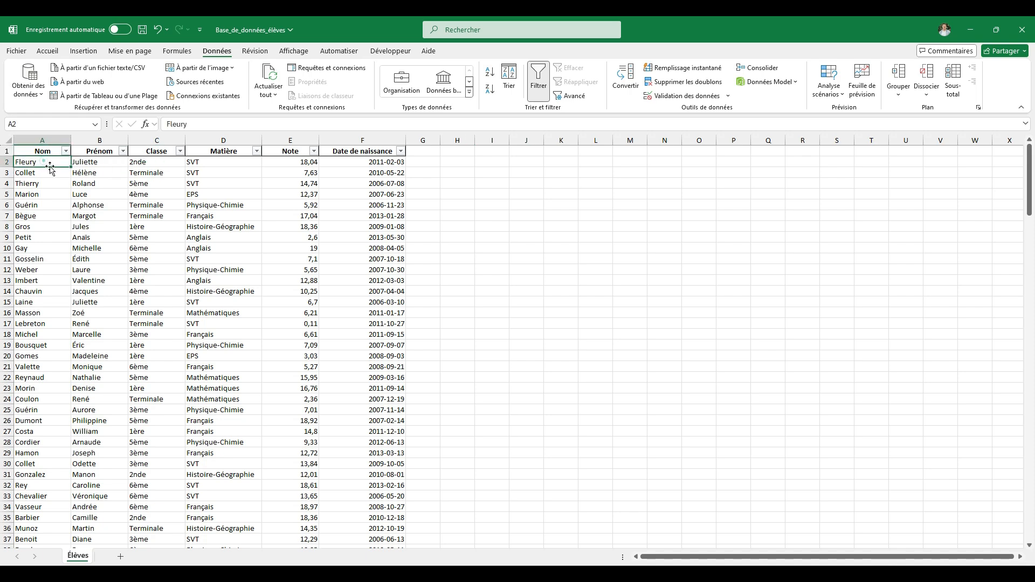
left_click(99, 164)
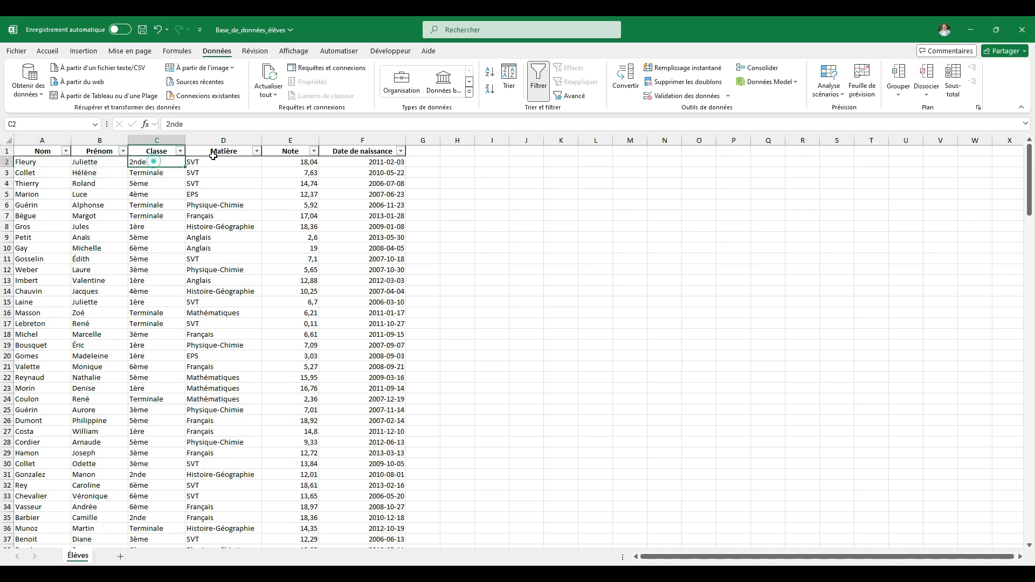
left_click_drag(40, 163, 791, 161)
left_click(537, 201)
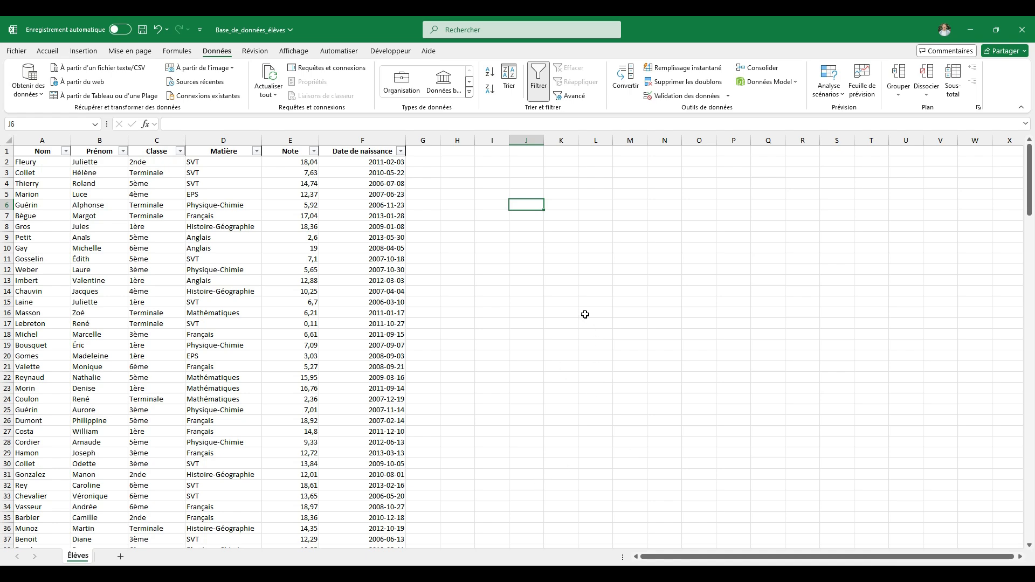
left_click_drag(43, 164, 100, 183)
left_click_drag(226, 230, 377, 475)
left_click(615, 374)
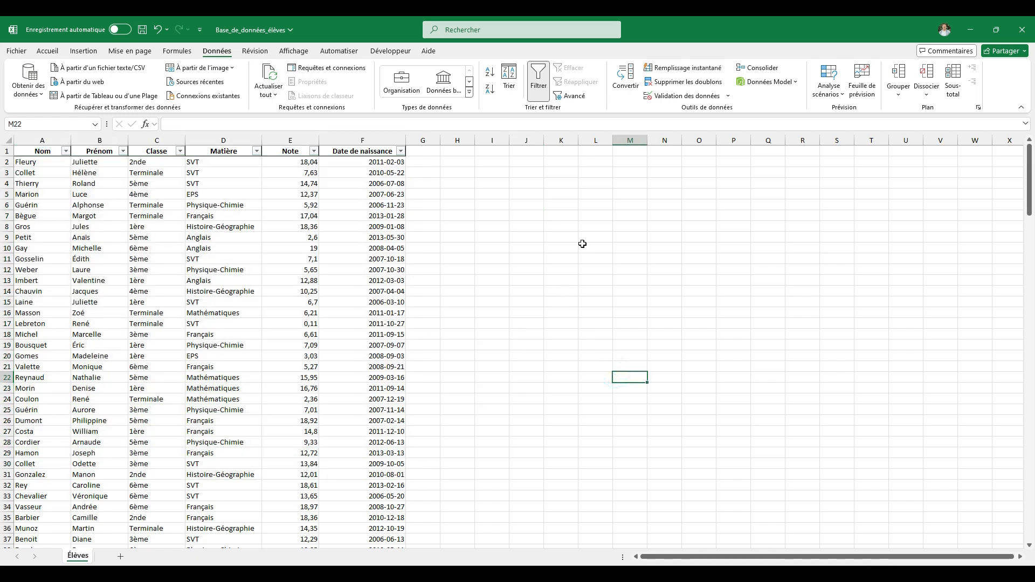
left_click(534, 204)
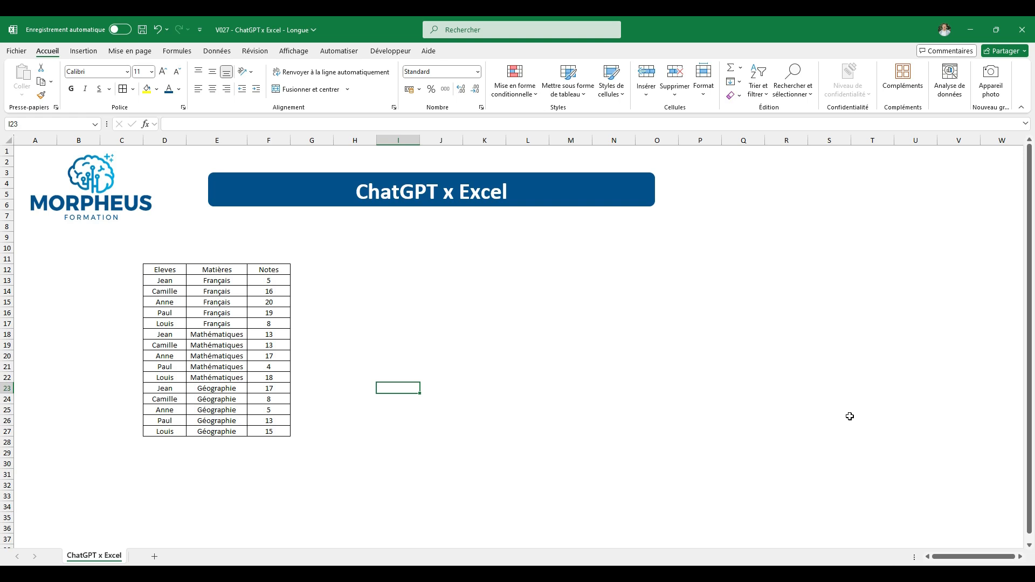
In the ChatGPT x Excel workbook, examine the students and their grades in the Eleves and Notes columns.
left_click_drag(176, 281, 173, 370)
left_click(176, 419)
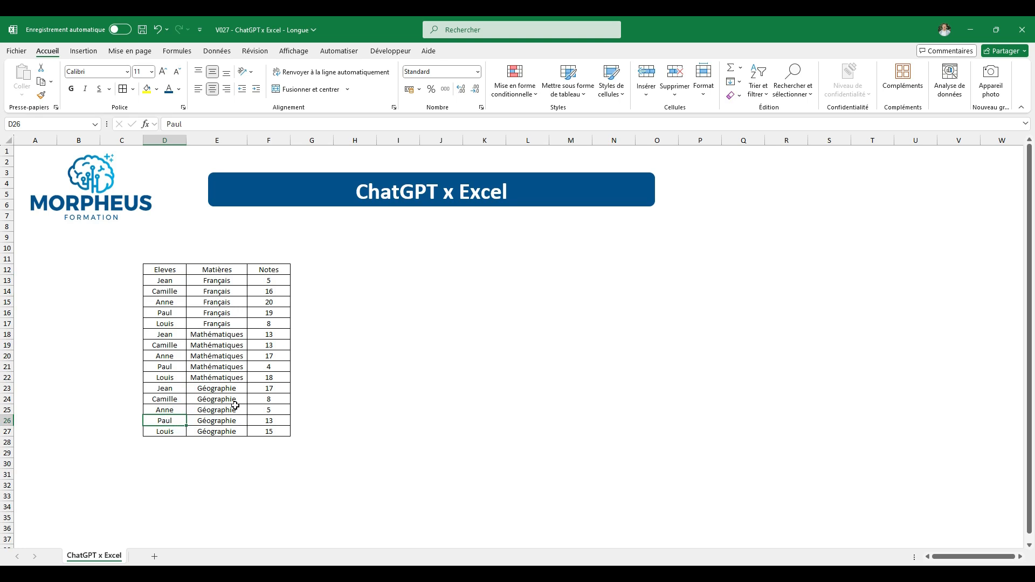
left_click_drag(280, 281, 290, 422)
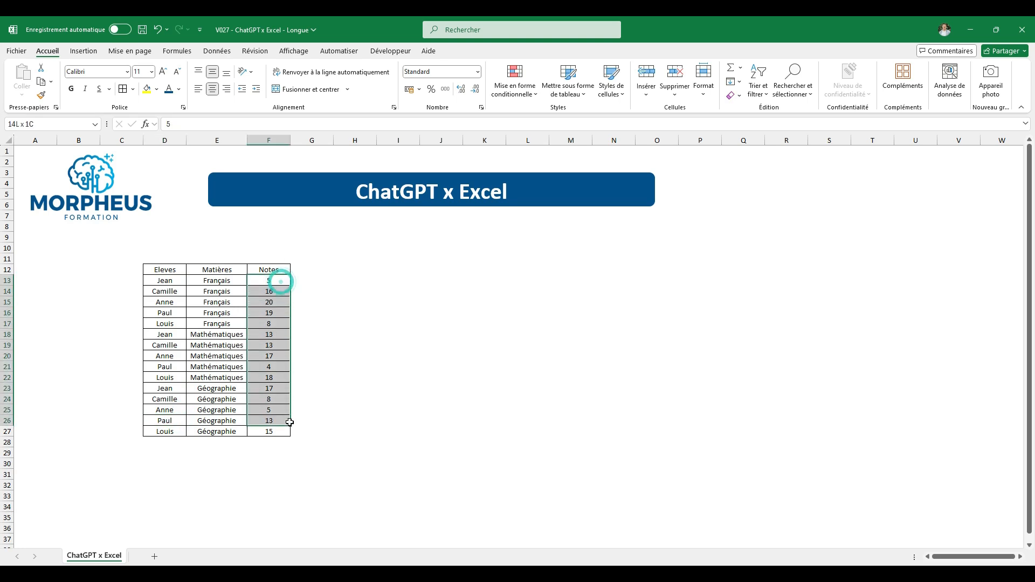
left_click(387, 374)
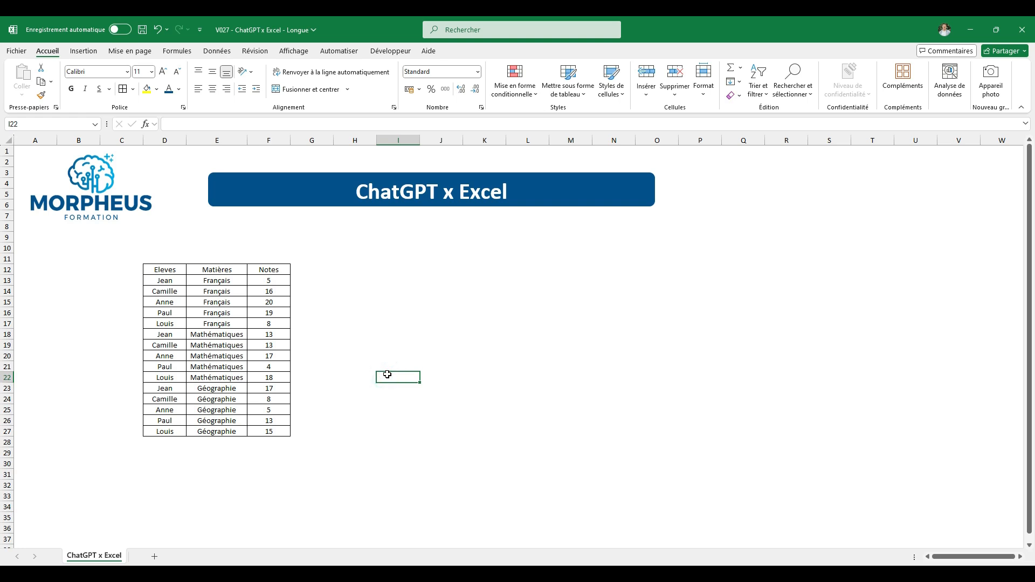
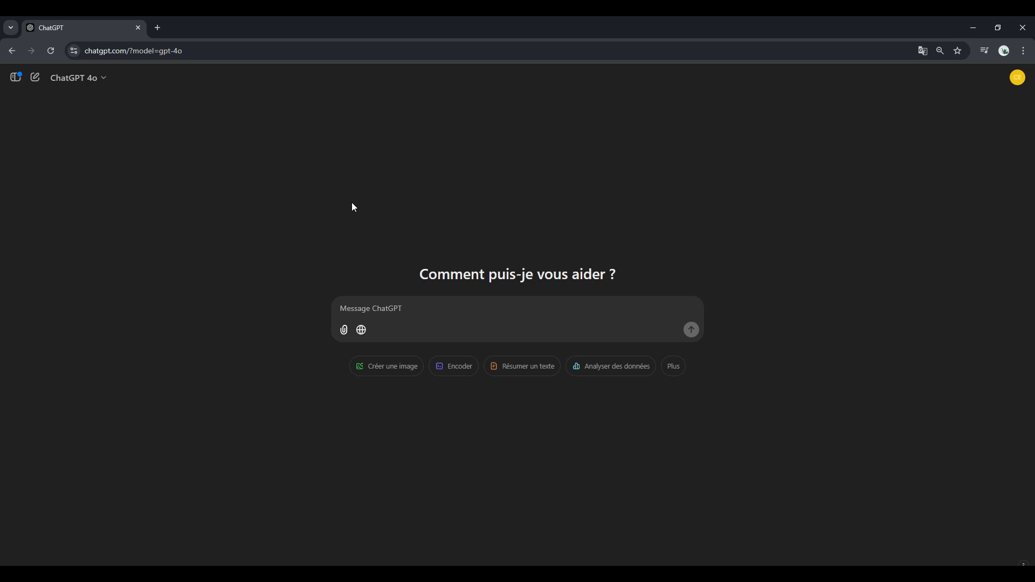
In a new ChatGPT chat, write "J'aimerais calculer dans un fichier Excel, une moyenne générale par élève et une moyenne générale par matière".
type("J'aimerais créer dans un")
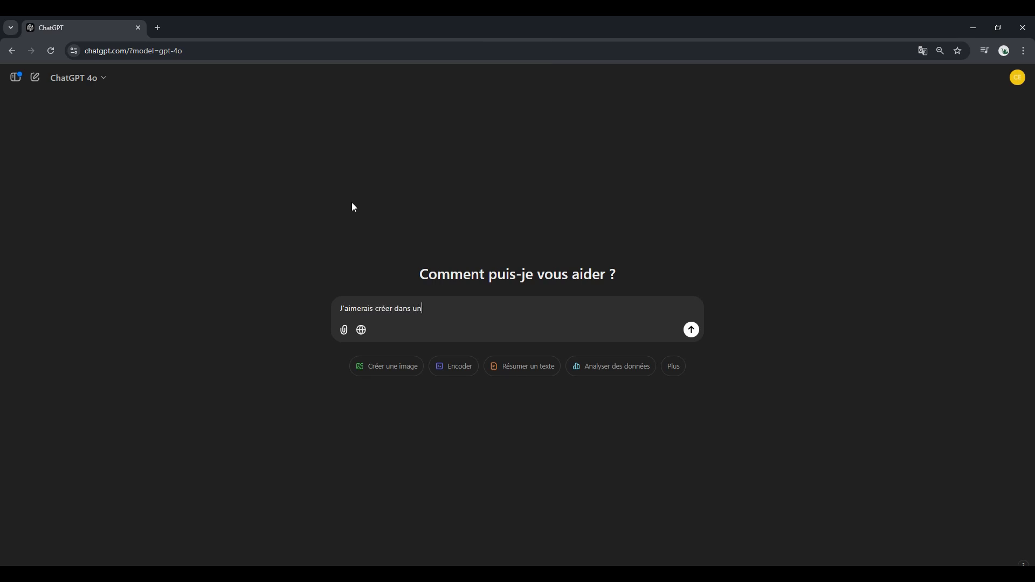
type(" fichier")
key("Caps_Lock")
type("E")
key("Caps_Lock")
type("xcel,")
double_click(390, 309)
type("calculer")
left_click(505, 317)
type("une moyenne génér")
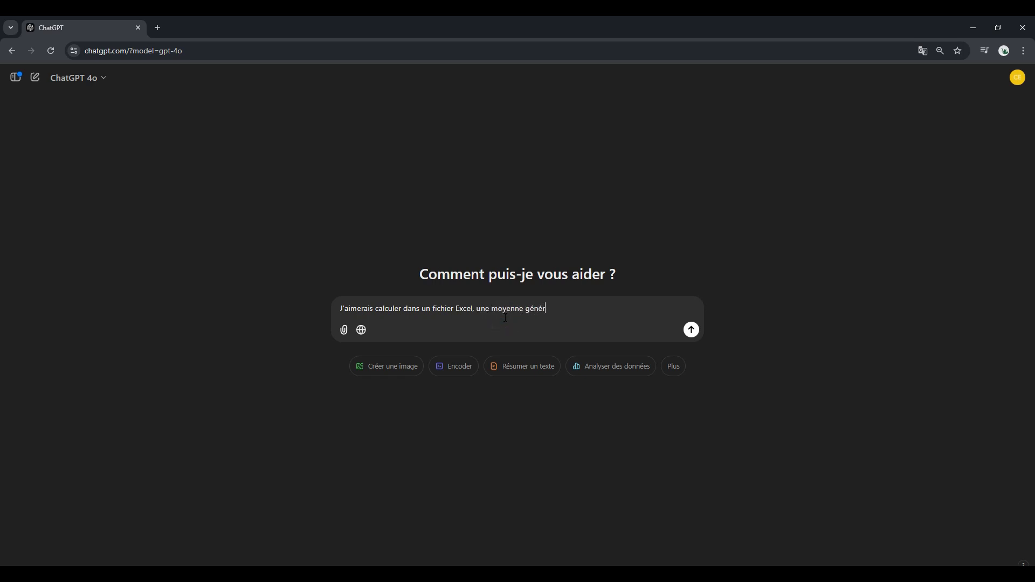
type("ale par é\"ève et une moyenne générale par")
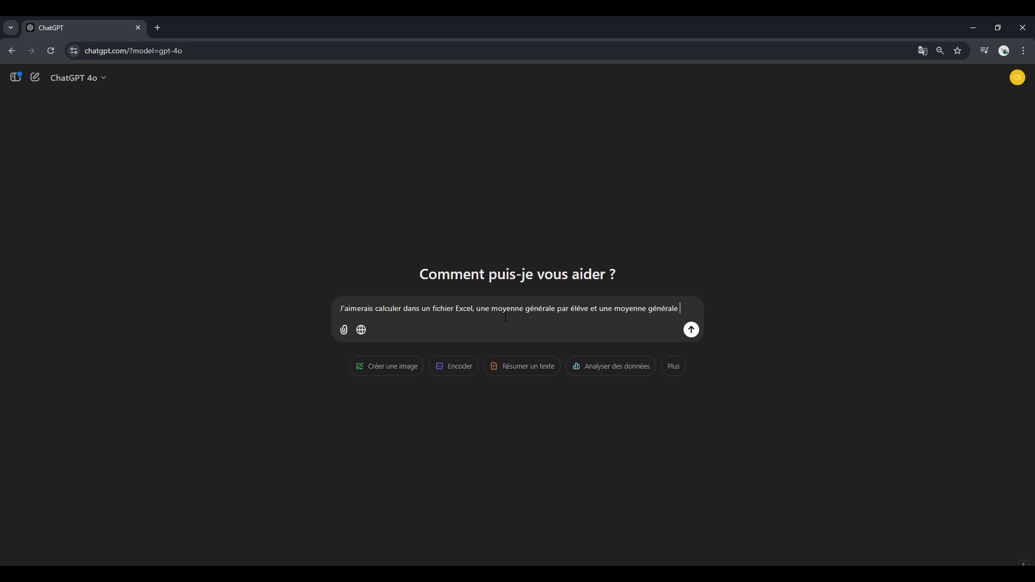
type(" mati")
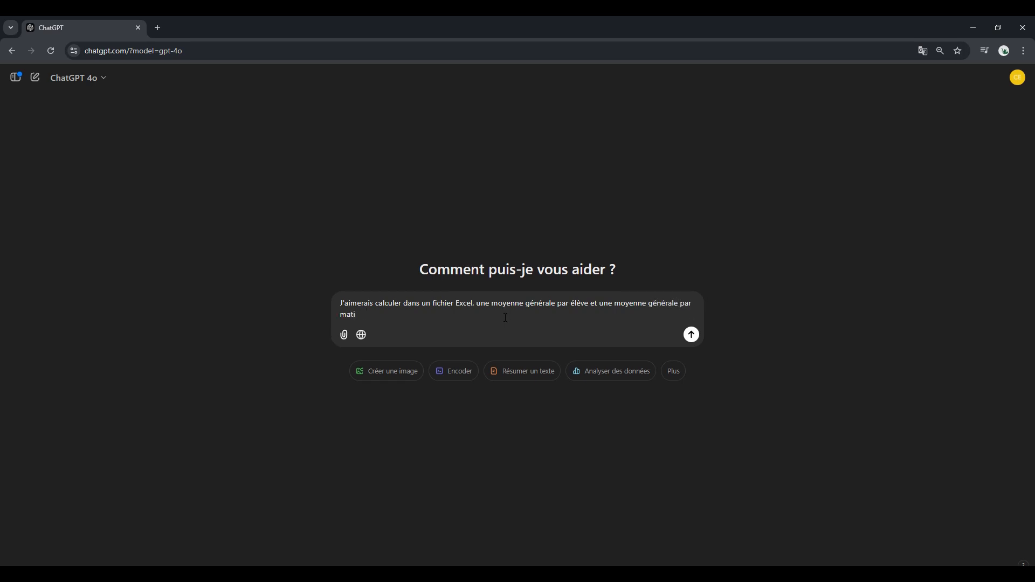
type("ère")
key("Caps_Lock")
type("M")
key("Caps_Lock")
type("oy")
key("BackSpace")
key("BackSpace")
key("BackSpace")
double_click(380, 304)
left_click(418, 315)
double_click(460, 302)
left_click(461, 300)
left_click_drag(558, 304, 681, 303)
Add "Mes données se trouvent dans la feuille "ChatGPT x Excel"" to the prompt, copying the sheet name from the workbook.
left_click(381, 316)
key("Caps_Lock")
key("Caps_Lock")
type("Mes données se trouvent dans la feuille")
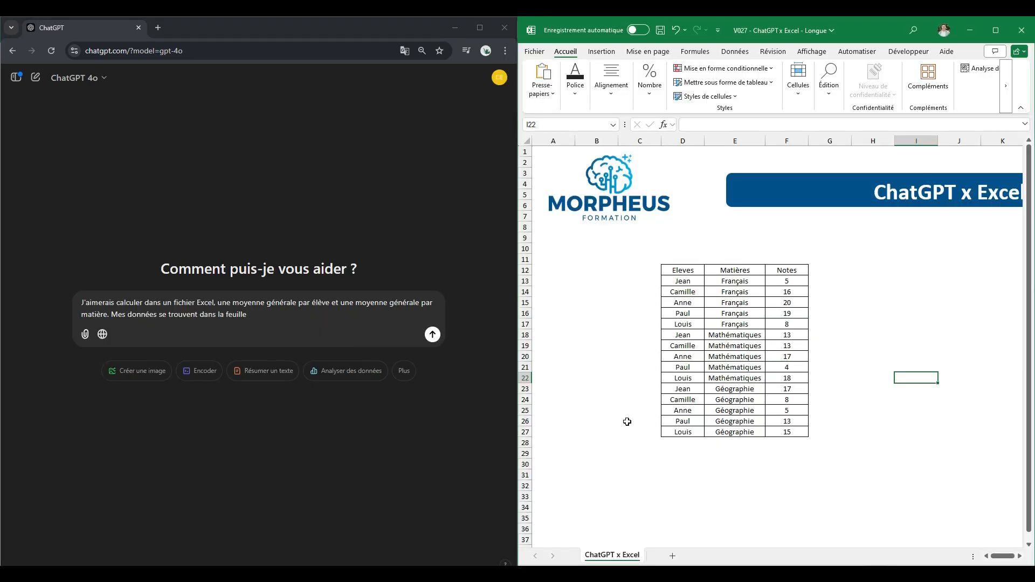
left_click(603, 540)
right_click(618, 557)
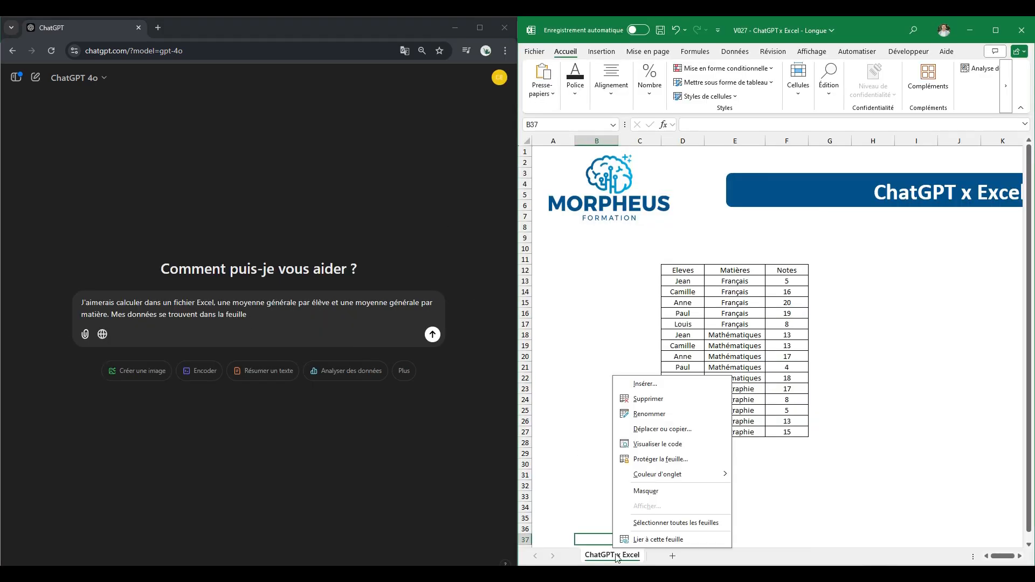
left_click(650, 414)
key("ctrl+c")
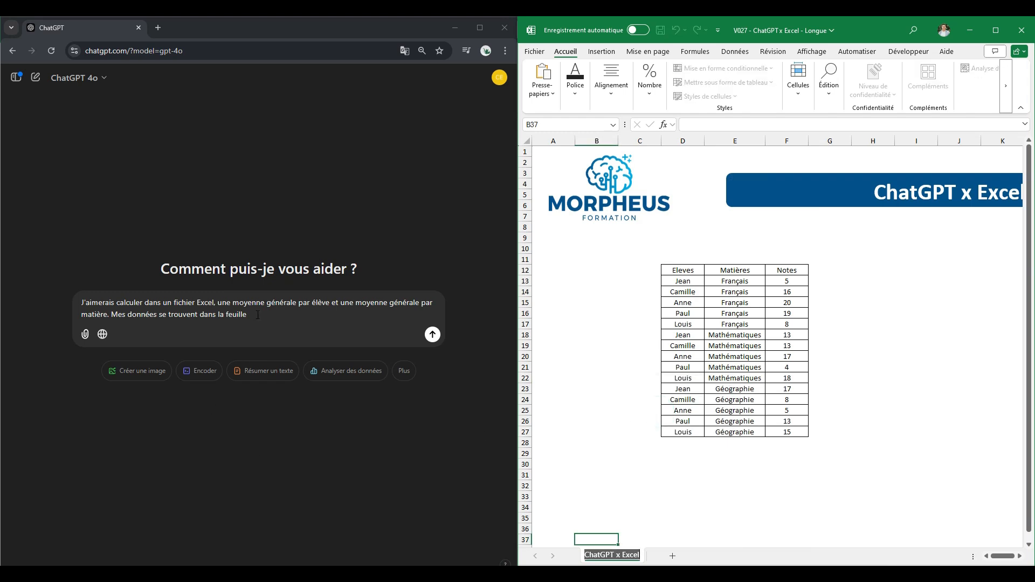
left_click(258, 314)
type("\"")
key("ctrl+v")
type("\"")
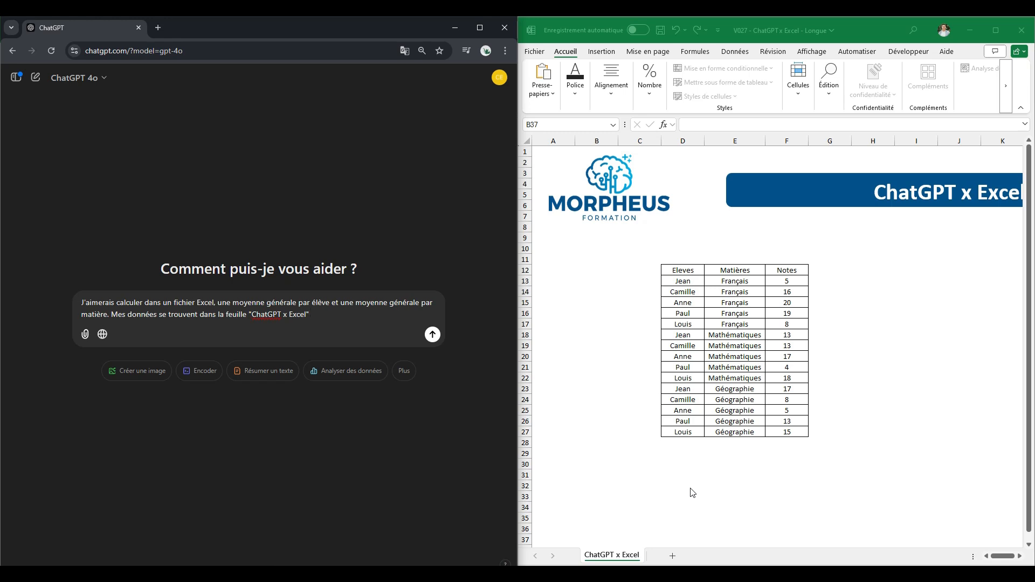
Continue the prompt with ". J'ai en colonne D les prénoms des élèves, en colonne E, les matières et en colonne".
type(".")
key("Caps_Lock")
type("J'ai enc")
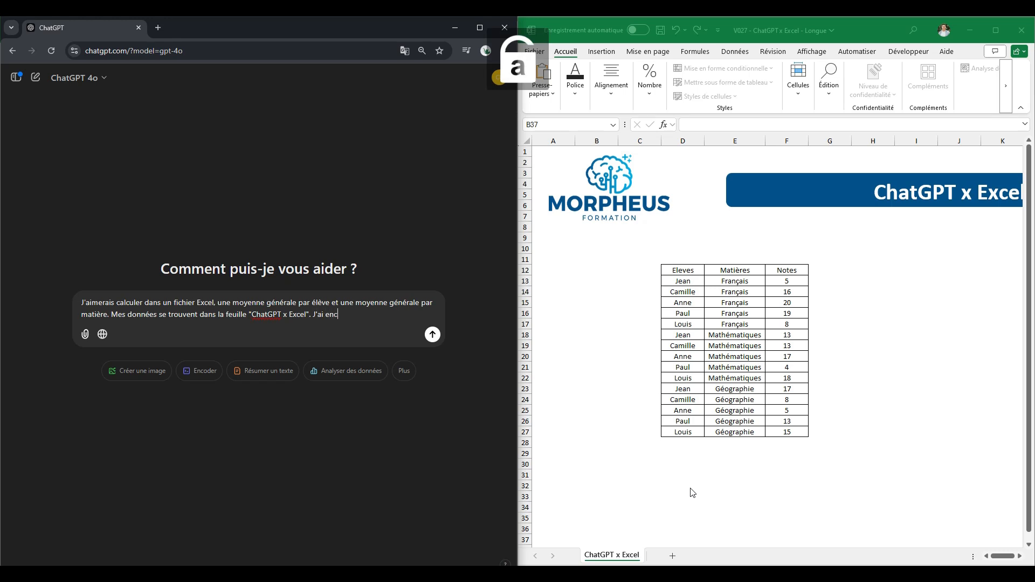
type("colonne")
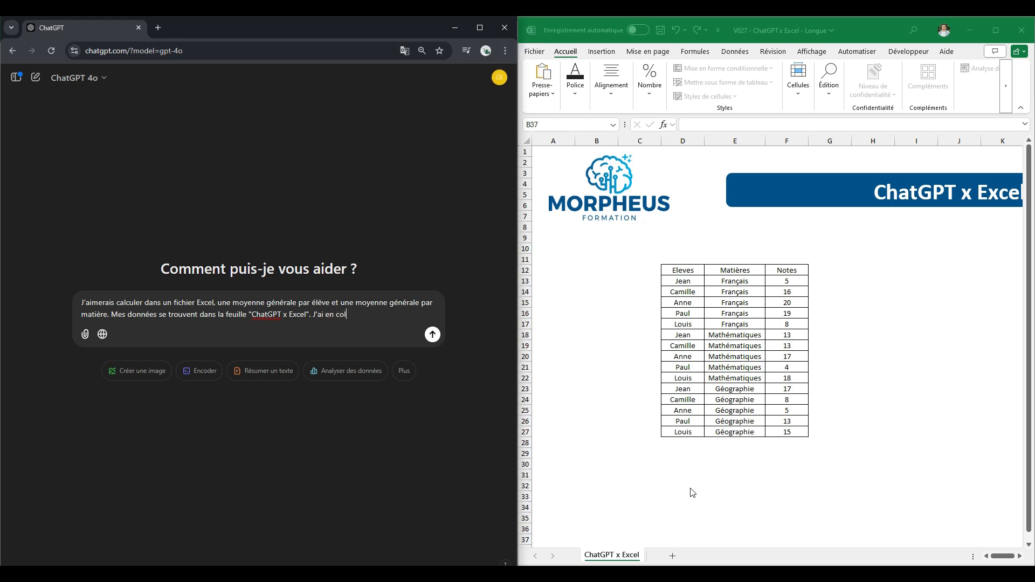
key("Caps_Lock")
type("D")
key("Caps_Lock")
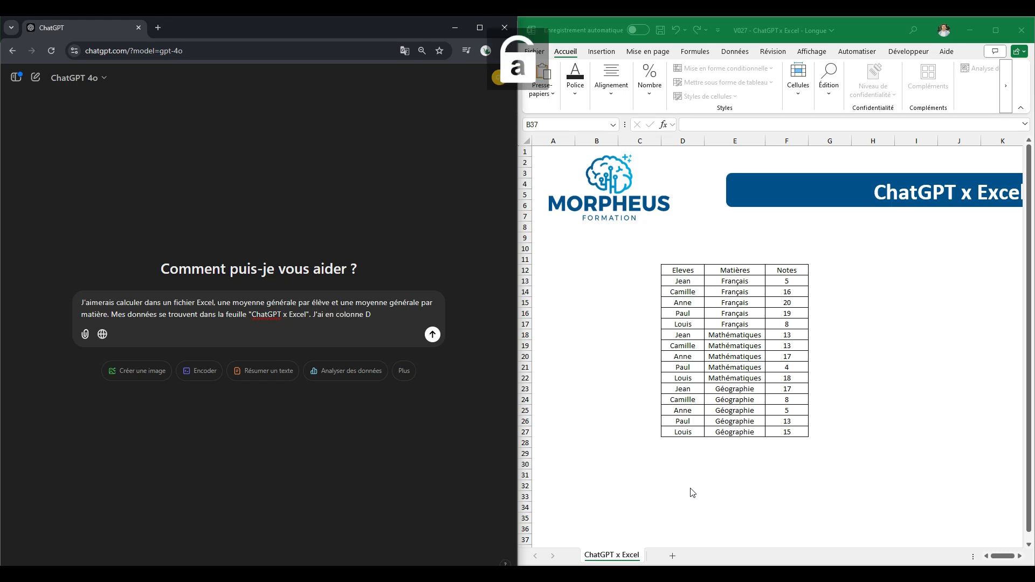
type("les él")
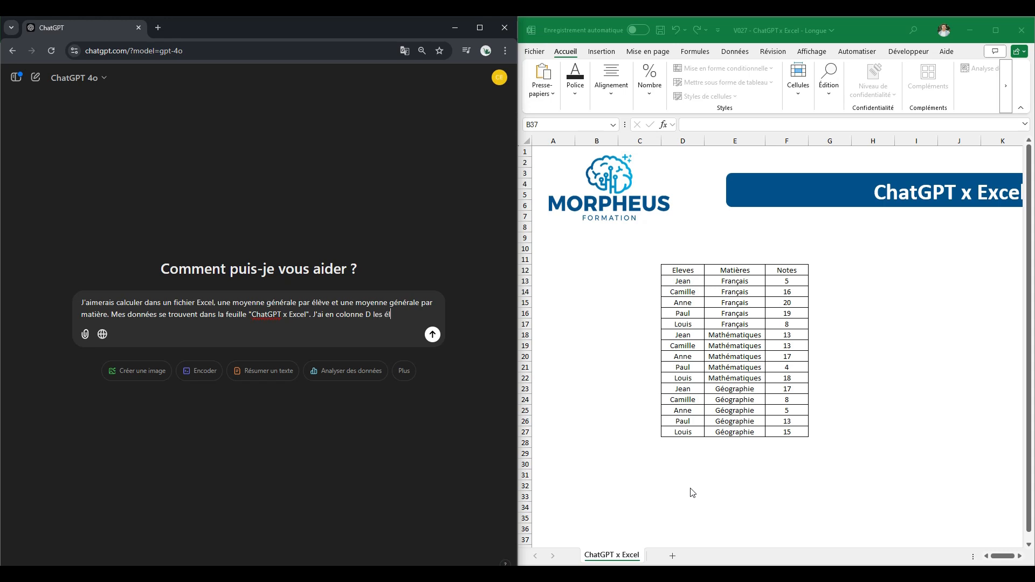
key("BackSpace")
key("BackSpace")
type("prénoms des élé")
key("BackSpace")
type("èves, en colo")
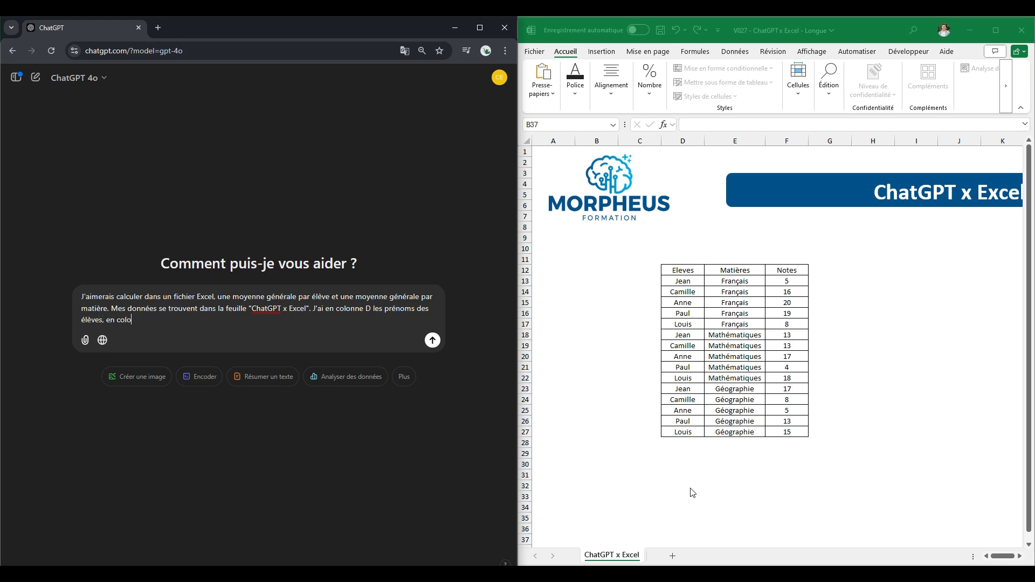
type("nne E, les m")
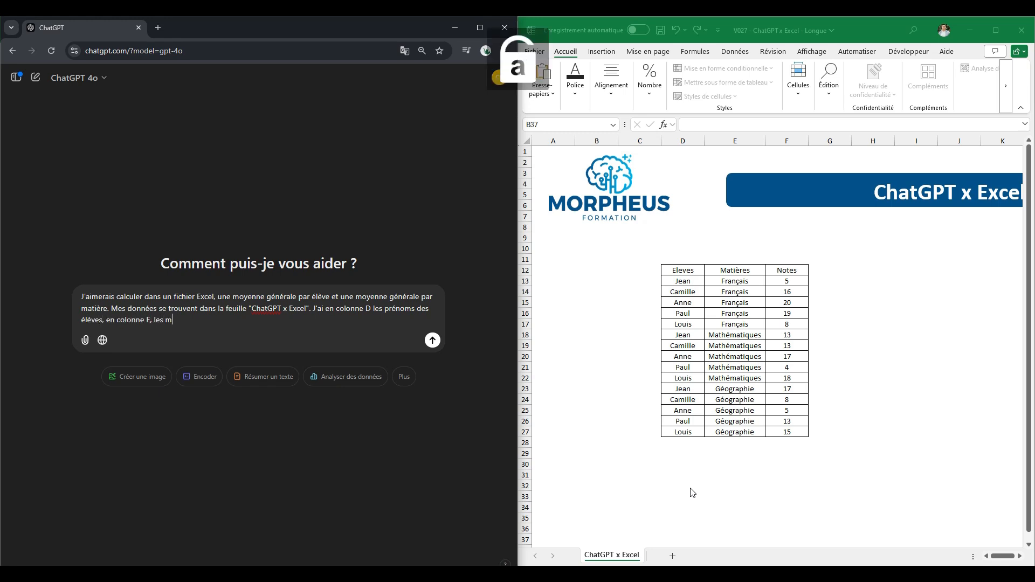
type("atières et en colonne ")
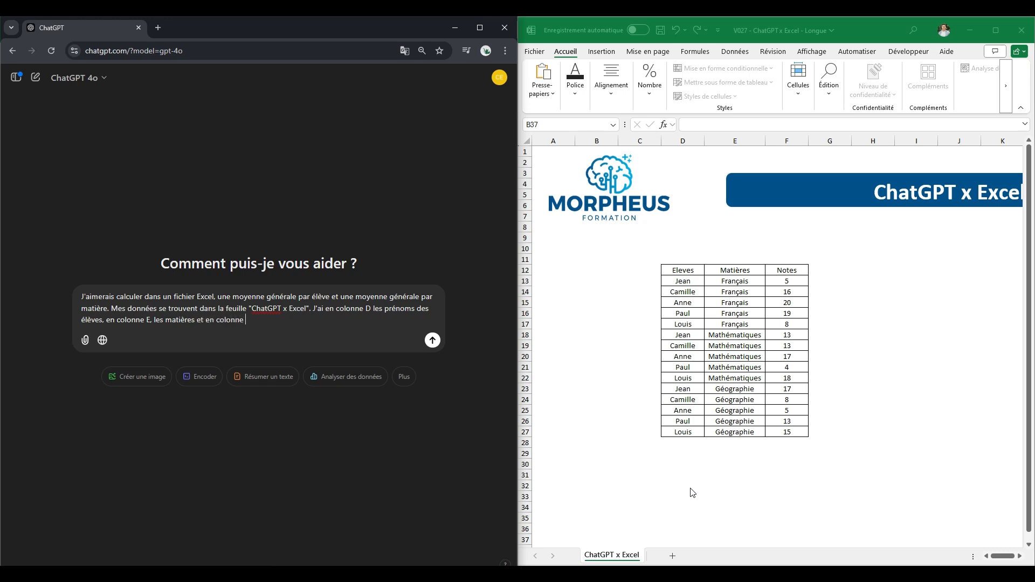
Complete the data description in the prompt with "F les notes. Mes en-têtes sont en ligne 12".
type("F les notes. Mes en-têtes son")
type("t en ligne")
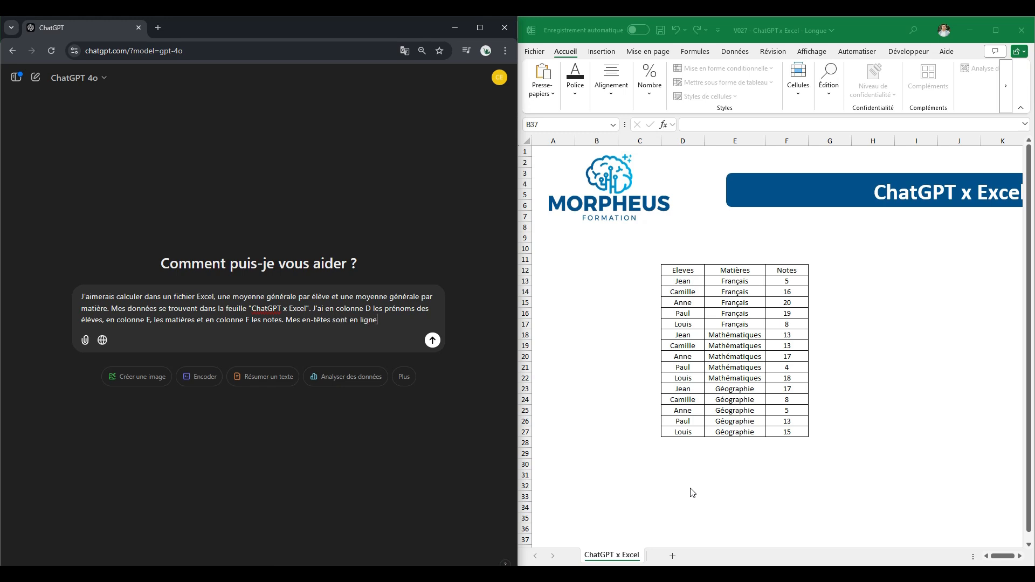
type(" 12")
Check in the workbook which row holds the table headers and where the first data row starts.
left_click(593, 258)
left_click_drag(671, 270, 787, 270)
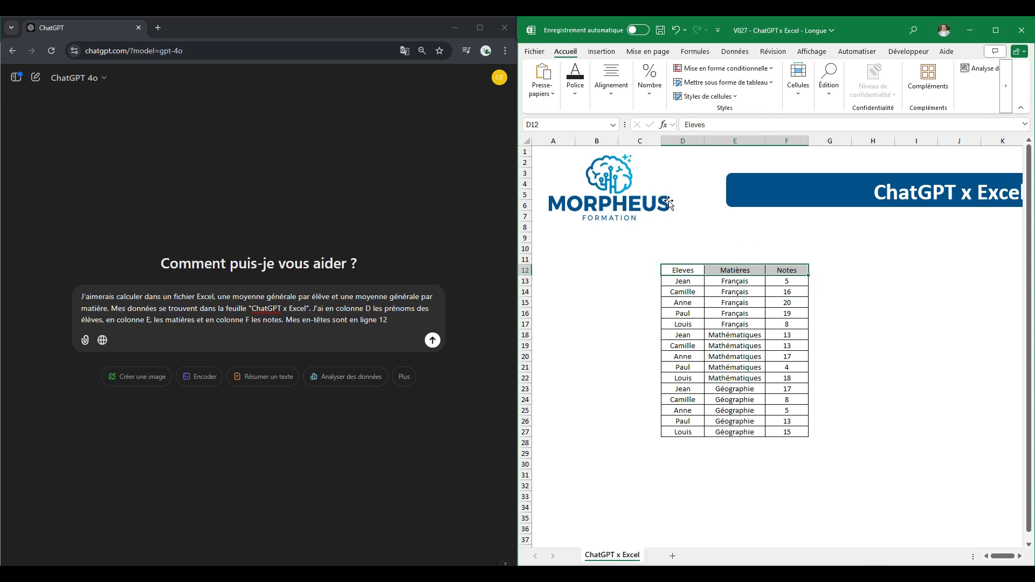
left_click(682, 162)
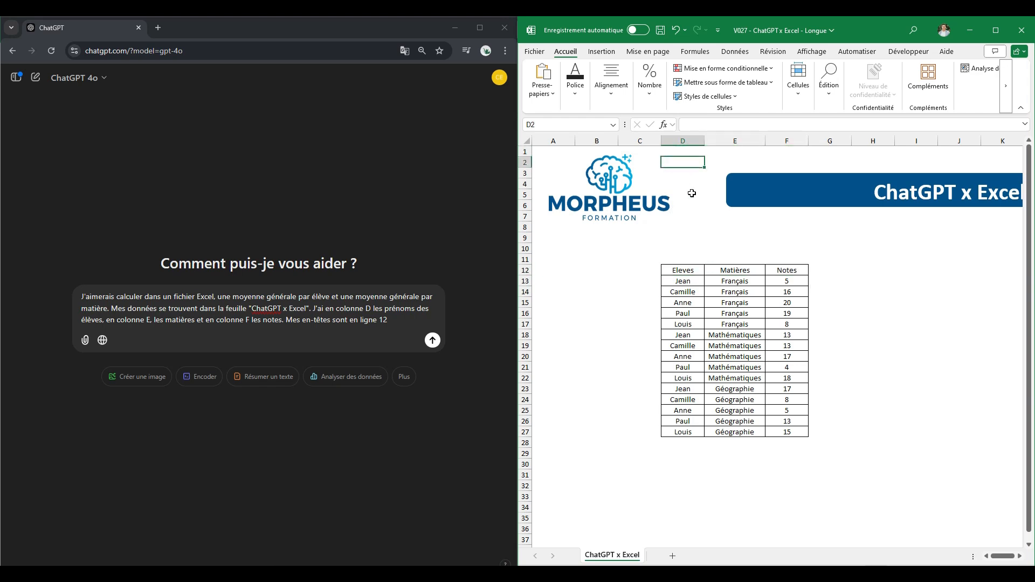
left_click(690, 281)
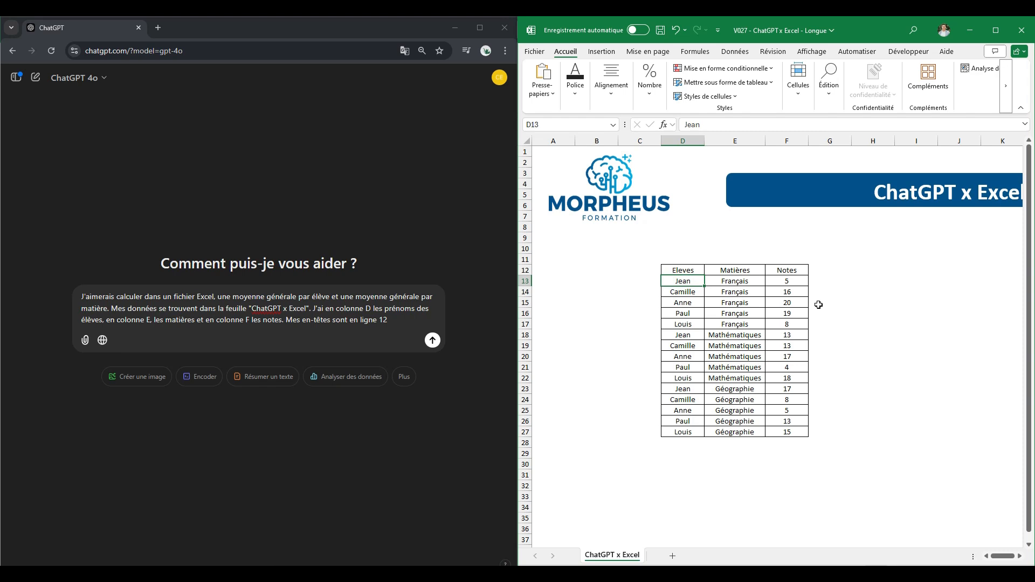
Add the request ". Génère moi les deux formules et dis moi comment et ou mettre en place les formules" to the prompt.
left_click(390, 320)
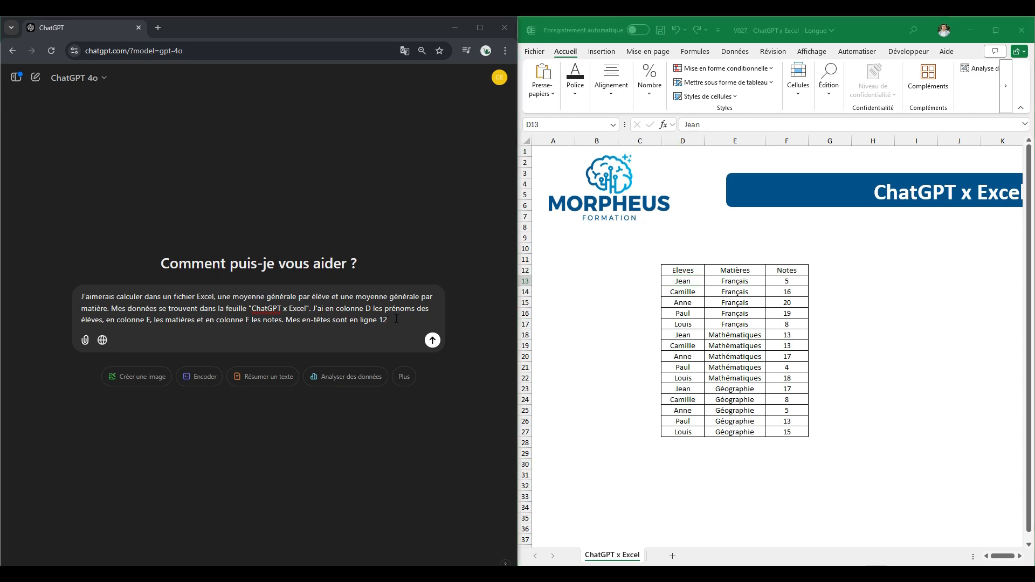
type(". Génère moi")
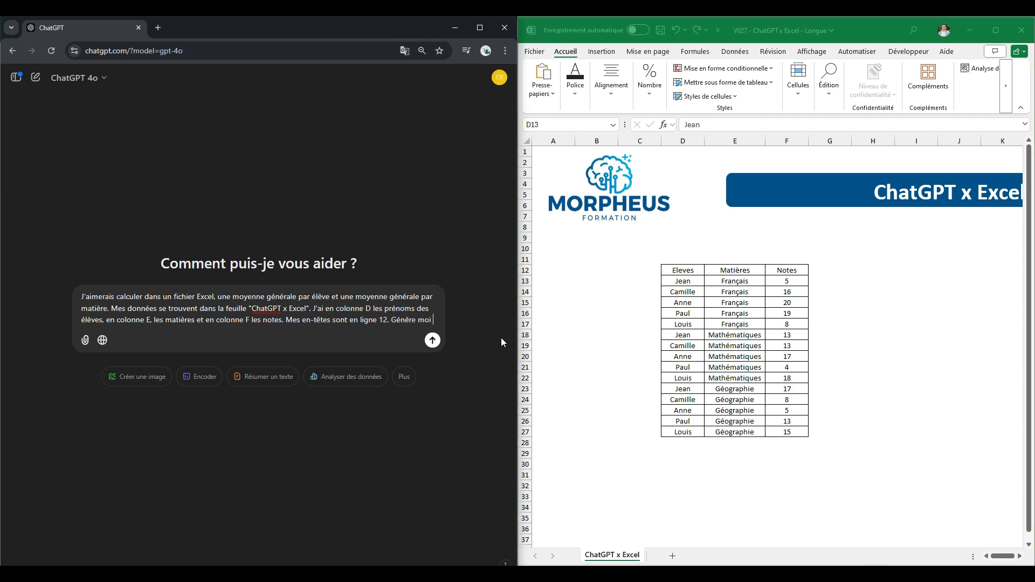
type(" les deux form")
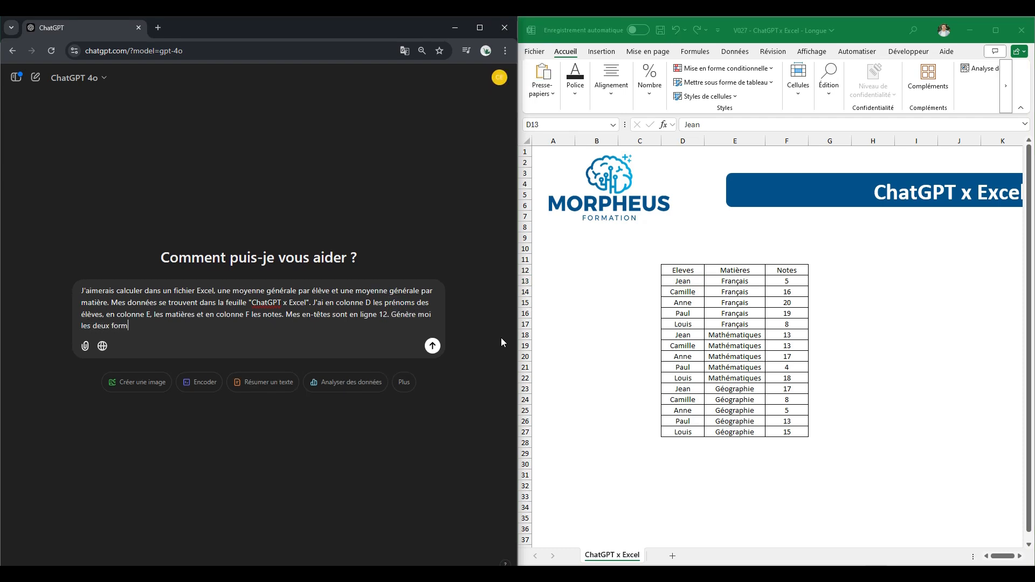
type("ules et dis moi comment mettre en po")
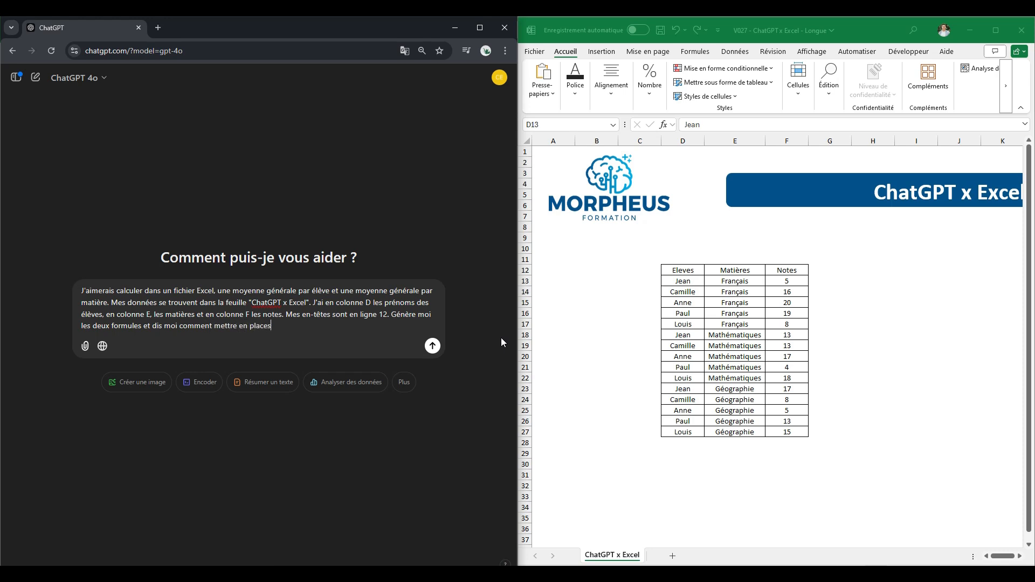
key("BackSpace")
key("BackSpace")
key("BackSpace")
key("BackSpace")
key("BackSpace")
key("BackSpace")
key("BackSpace")
key("BackSpace")
key("BackSpace")
key("BackSpace")
key("BackSpace")
key("BackSpace")
type("et ou mettre en place les formules")
Reword the end of the request to "dis moi ou insérer les formules".
left_click_drag(179, 326, 220, 325)
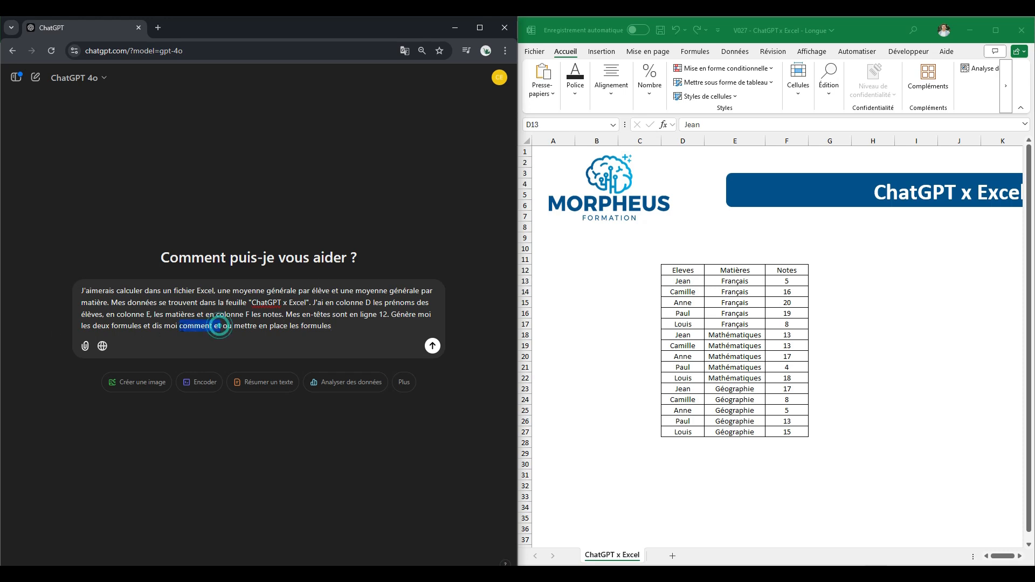
key("BackSpace")
double_click(209, 326)
type("insérer")
key("Delete")
key("Delete")
key("Delete")
key("Delete")
key("Delete")
key("Delete")
key("Delete")
key("Delete")
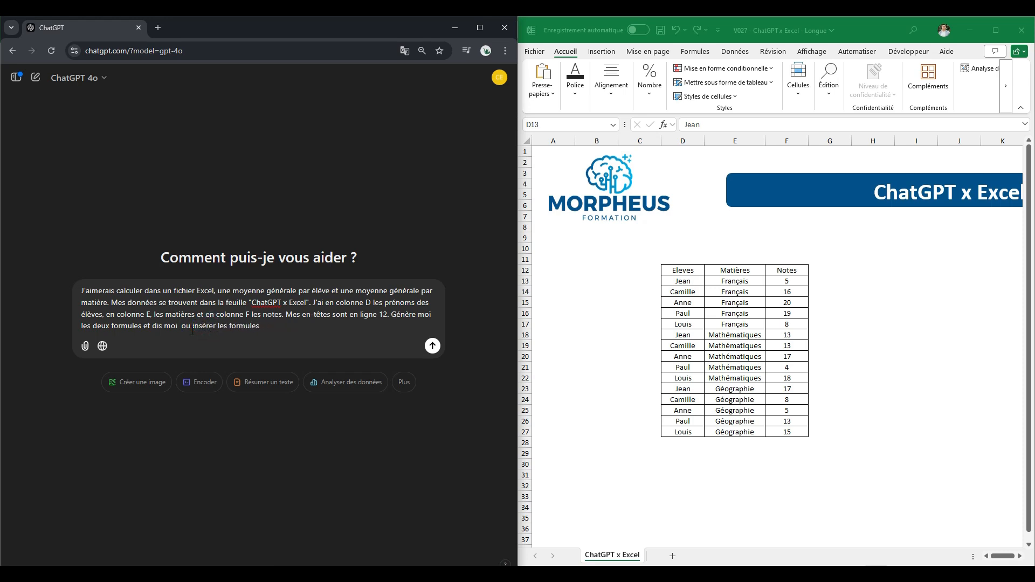
Reword the prompt's request to "dis moi dans quelles cellules insérer les formules".
left_click(187, 326)
key("BackSpace")
key("BackSpace")
key("BackSpace")
type("dans quels")
key("BackSpace")
key("BackSpace")
type("les cellules")
Add ". J'ai Excel en français" at the end of the prompt and send it.
left_click(324, 326)
type(".")
key("Caps_Lock")
type("P")
key("Caps_Lock")
key("BackSpace")
type("J'ai")
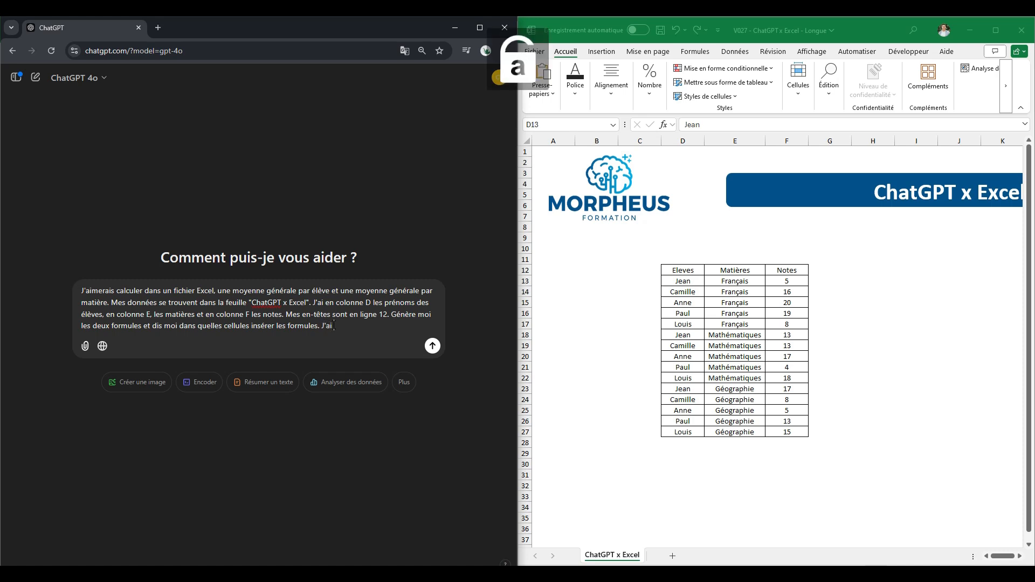
type(" Excel en français")
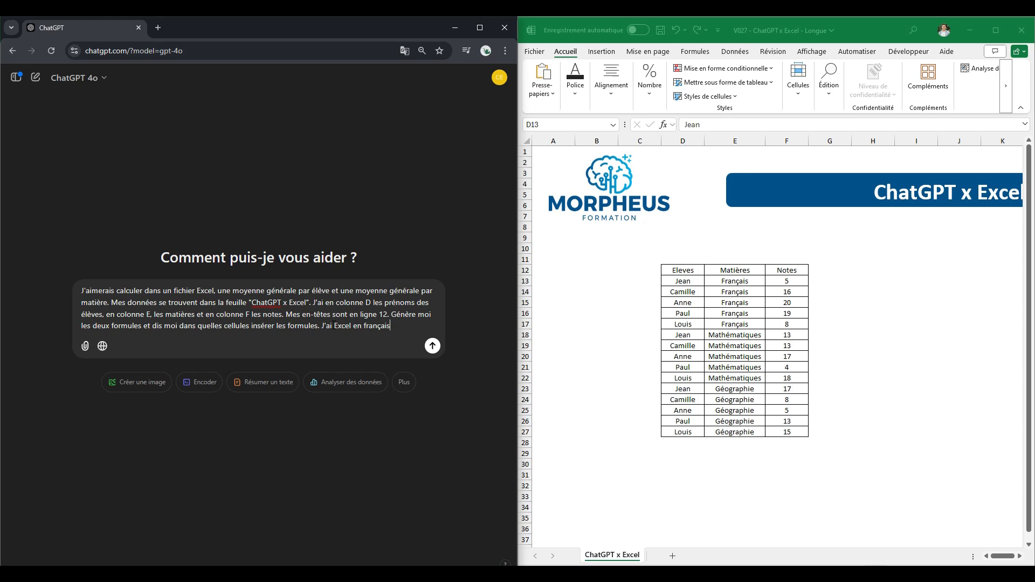
key("Return")
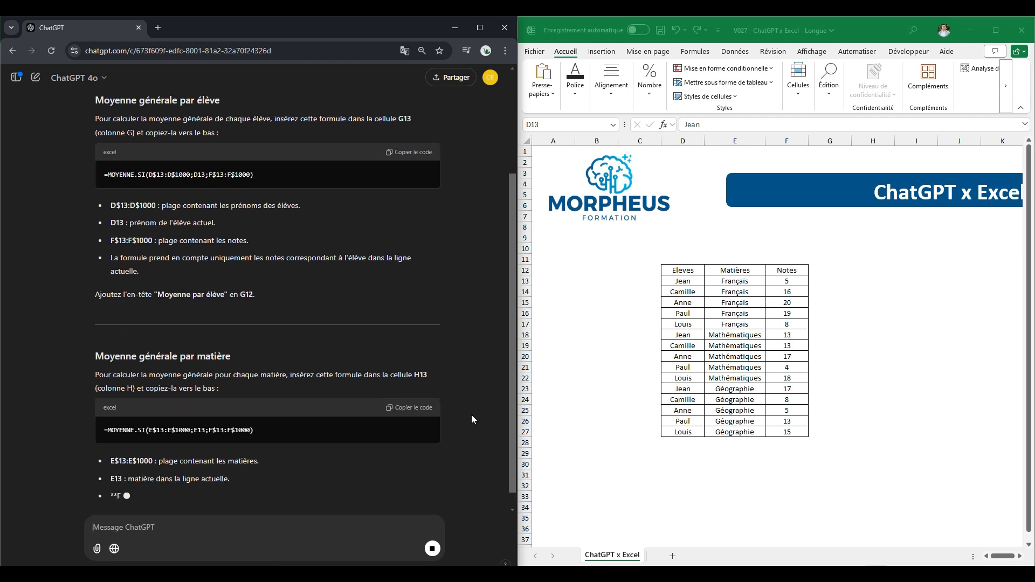
Read through the reply for the two average formulas, their target cells and the formatting advice.
scroll(387, 426, "up", 3)
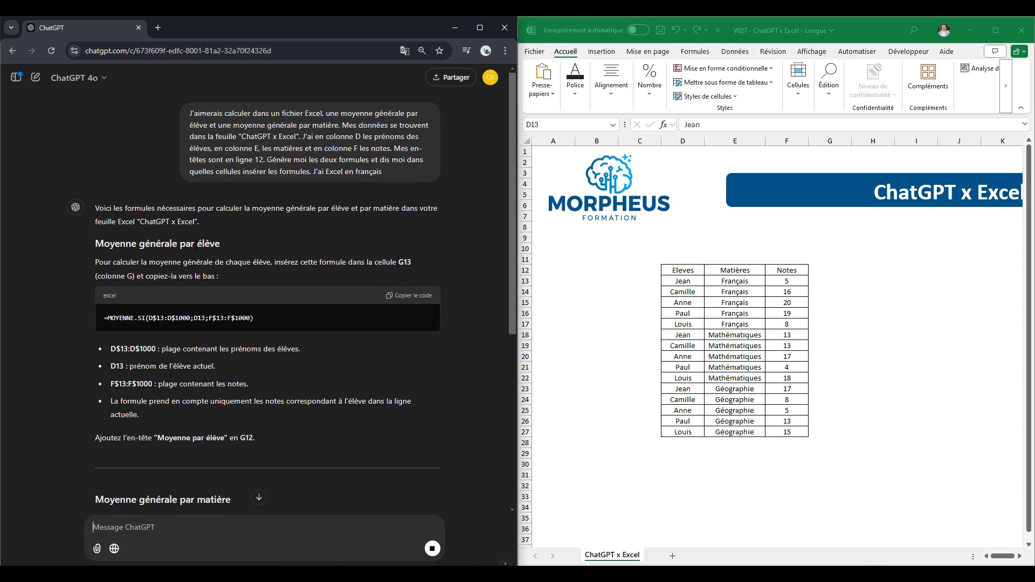
scroll(168, 294, "down", 5)
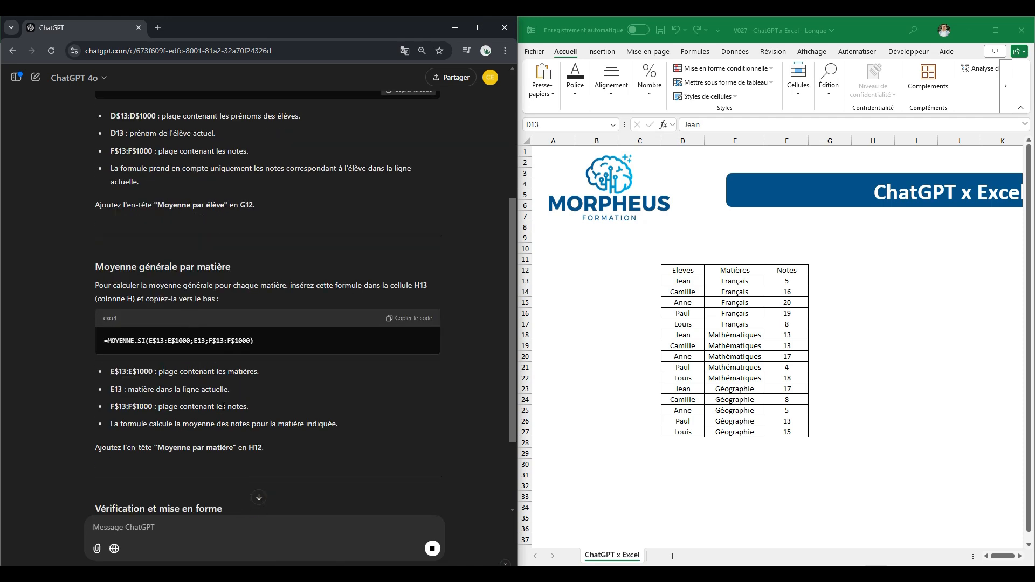
scroll(211, 401, "up", 2)
scroll(199, 216, "up", 1)
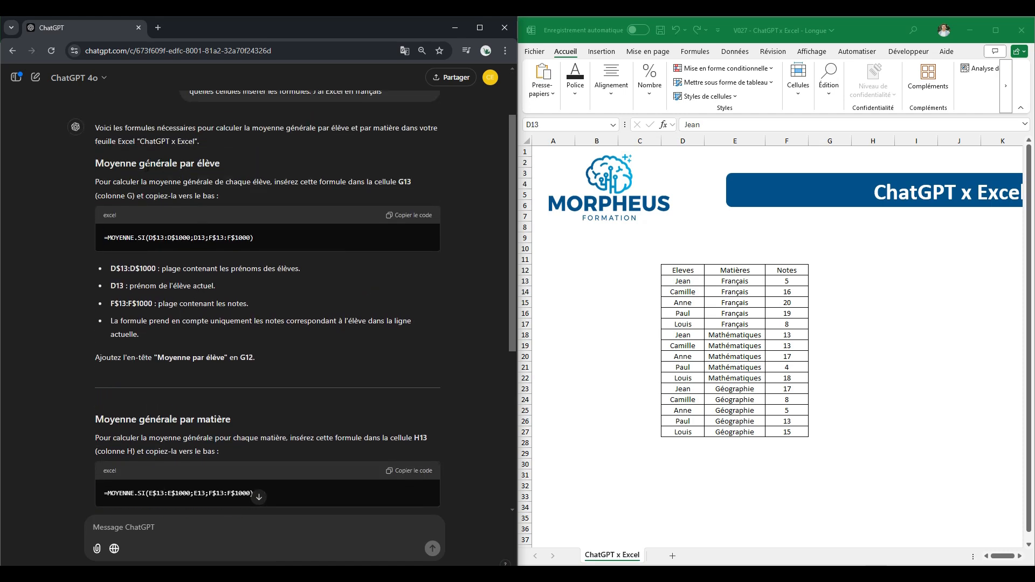
scroll(150, 372, "down", 5)
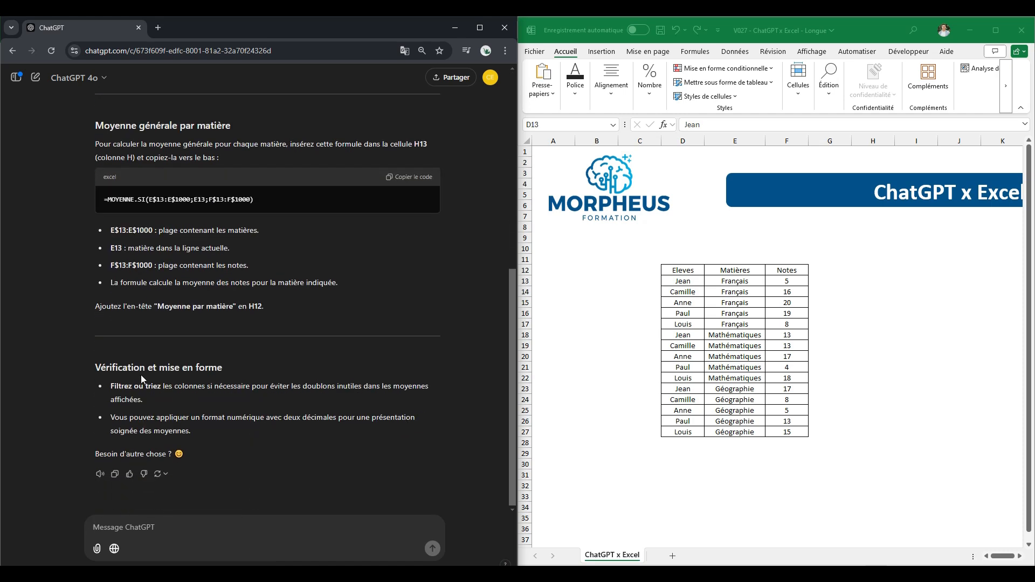
scroll(296, 400, "up", 5)
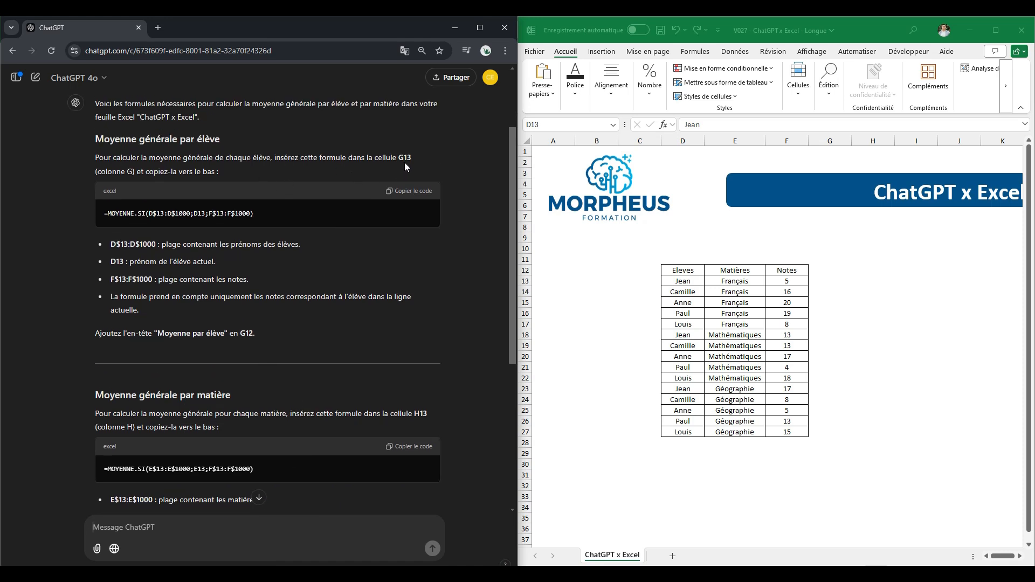
Copy the per-student formula from the reply and enter =MOYENNE.SI(D$13:D$1000;D13;F$13:F$1000) in cell G13.
left_click(907, 282)
left_click(830, 277)
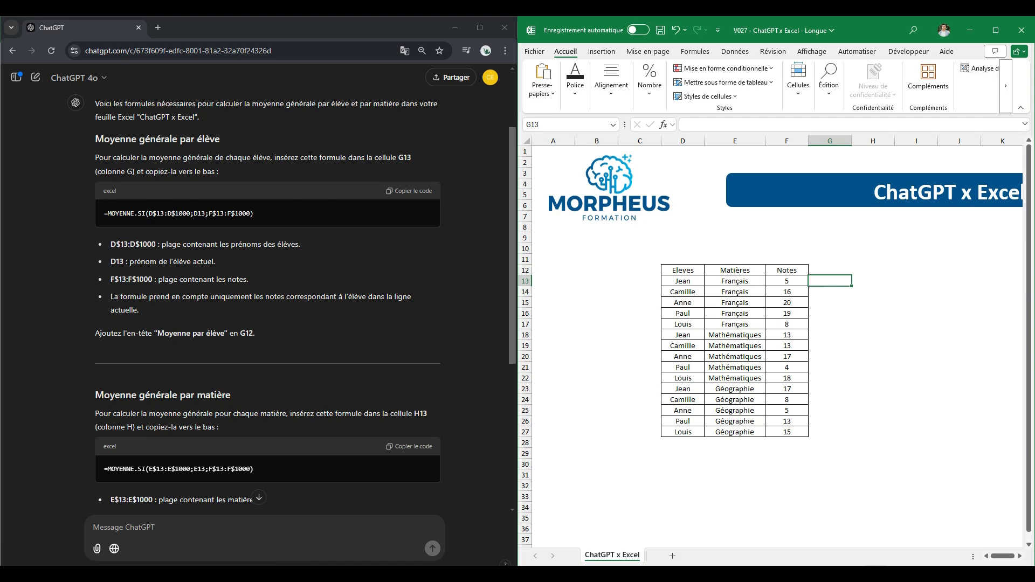
left_click(409, 192)
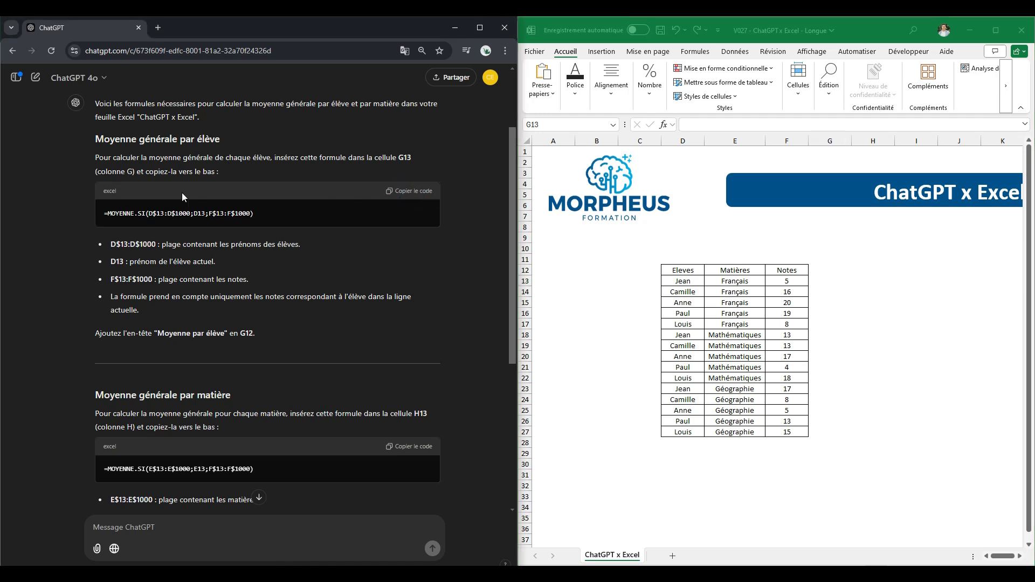
left_click(821, 282)
left_click(710, 121)
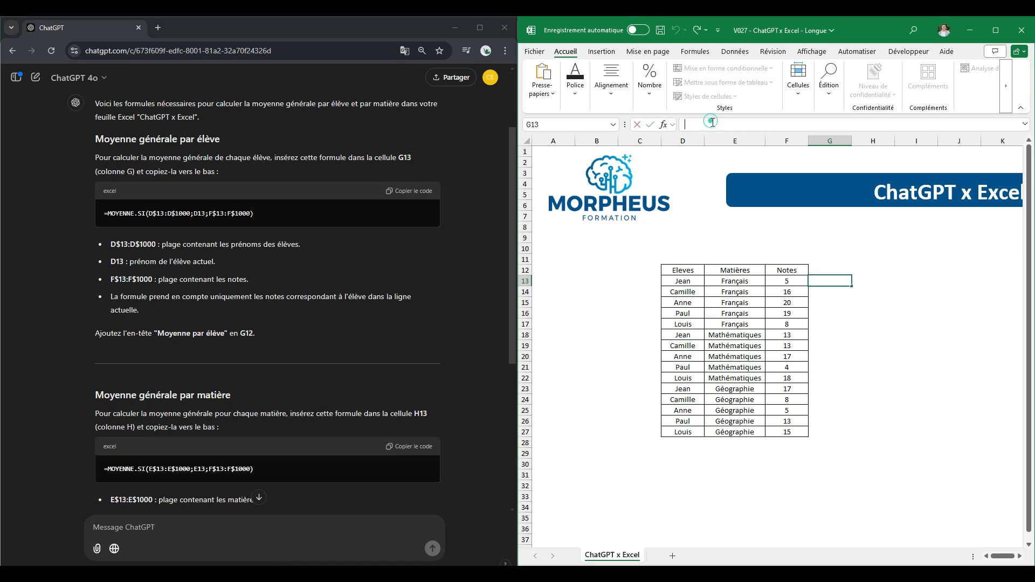
type("=MOYENNE.SI(D$13:D$1000;D13;F$13:F$1000)")
key("Return")
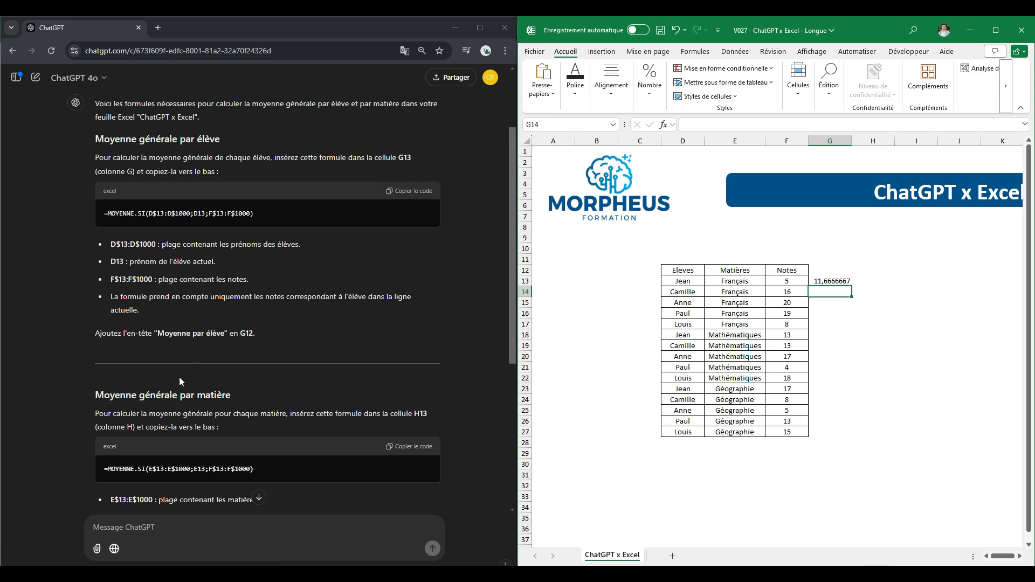
Fill the student average formula from G13 down to G27 and format the results with two decimals.
left_click(834, 281)
left_click_drag(852, 286, 853, 438)
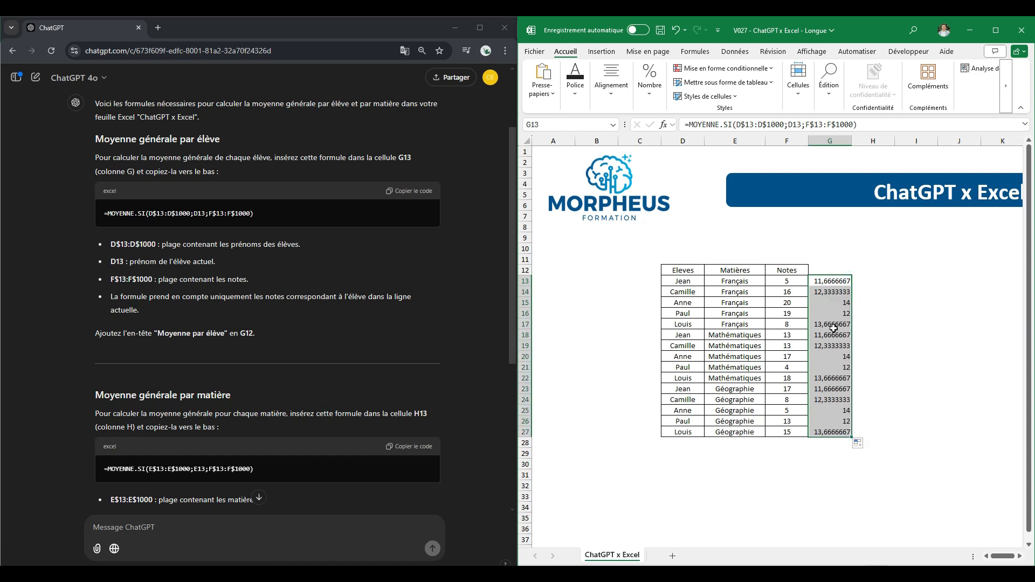
left_click(650, 78)
left_click(710, 142)
left_click(710, 142)
left_click(711, 141)
left_click(711, 141)
left_click(711, 142)
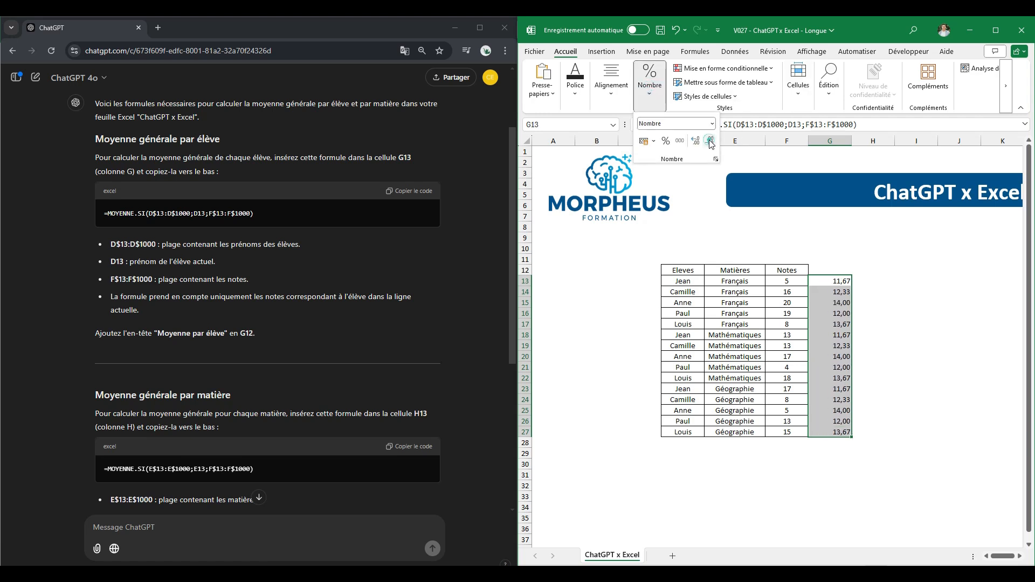
left_click(965, 383)
left_click_drag(935, 387, 935, 380)
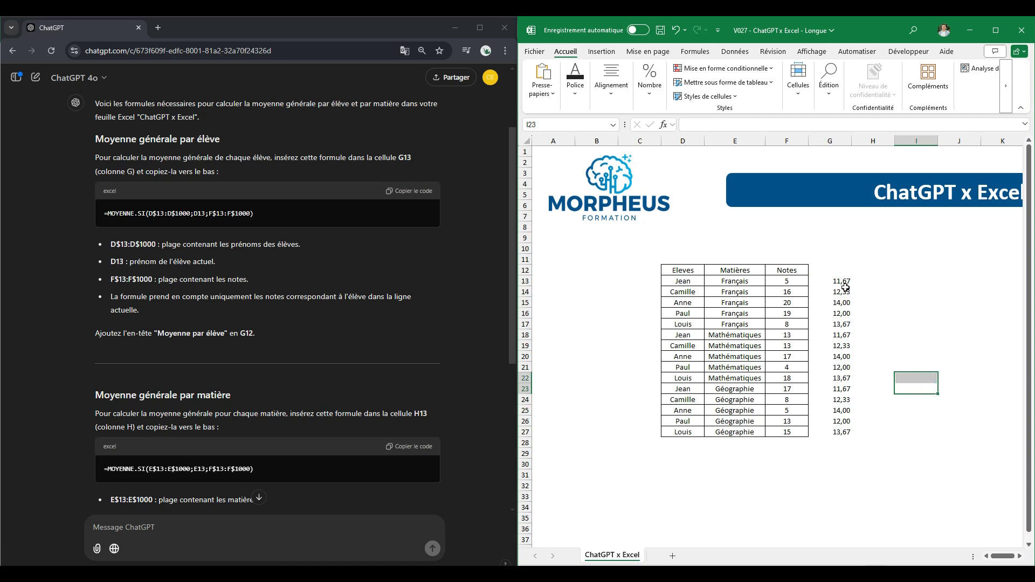
left_click(849, 303)
left_click(851, 353)
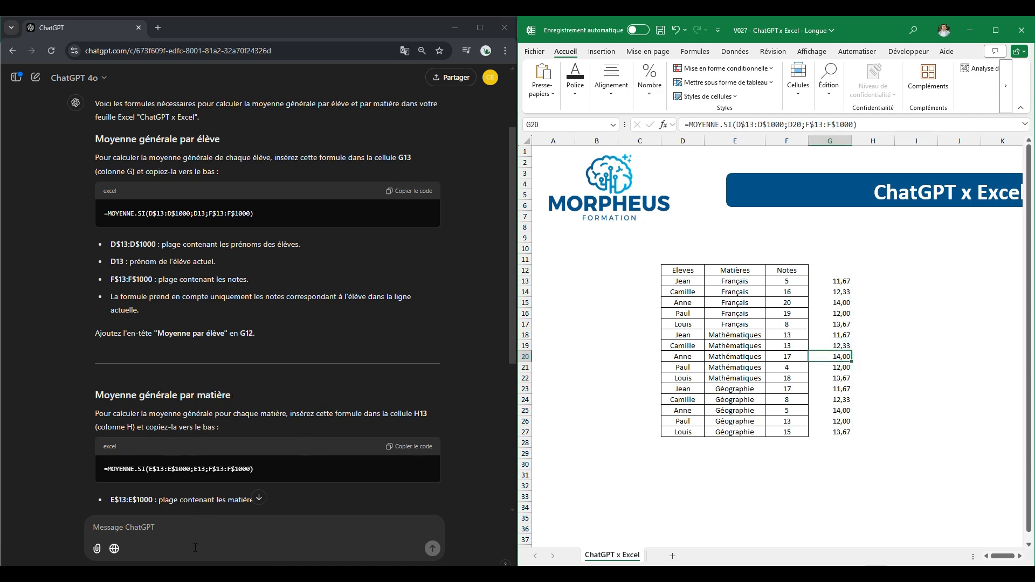
Start a follow-up message to ChatGPT with "La formule fonctionne".
left_click(202, 529)
scroll(240, 360, "down", 5)
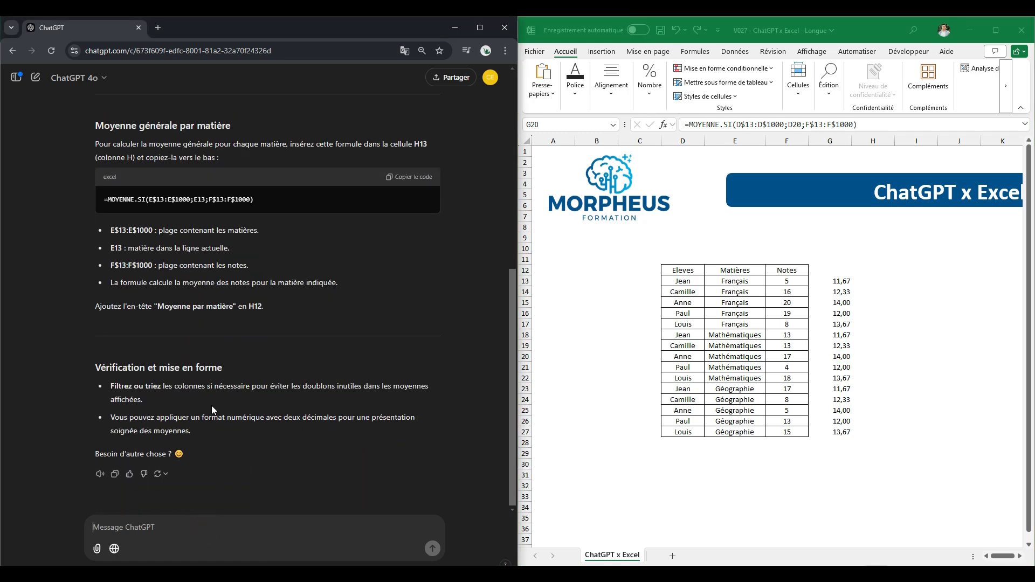
key("Caps_Lock")
type("L")
key("Caps_Lock")
type("a formule fonctionne")
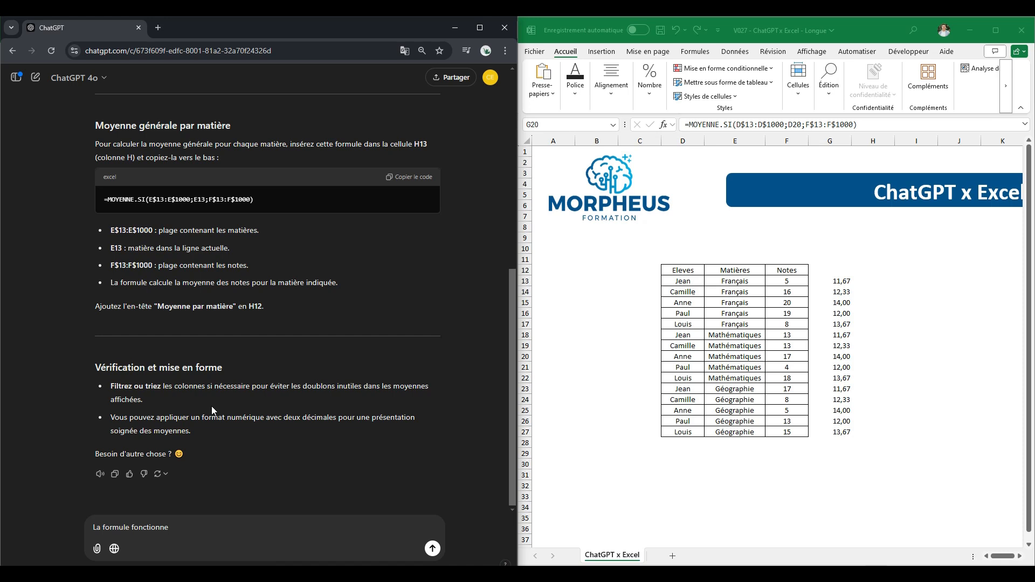
type("pour")
scroll(276, 410, "up", 1)
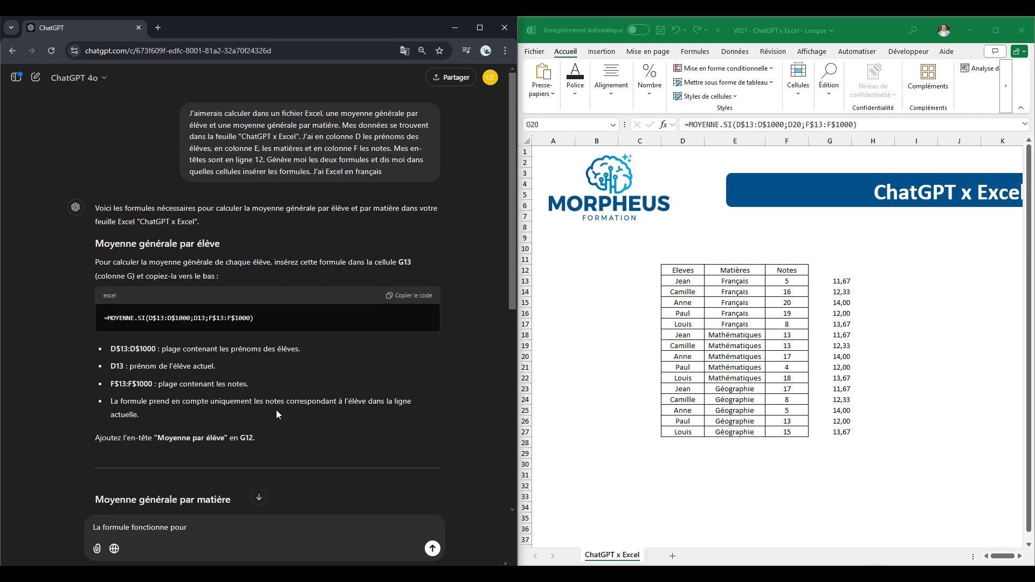
scroll(291, 408, "down", 6)
key("BackSpace")
key("BackSpace")
key("BackSpace")
key("BackSpace")
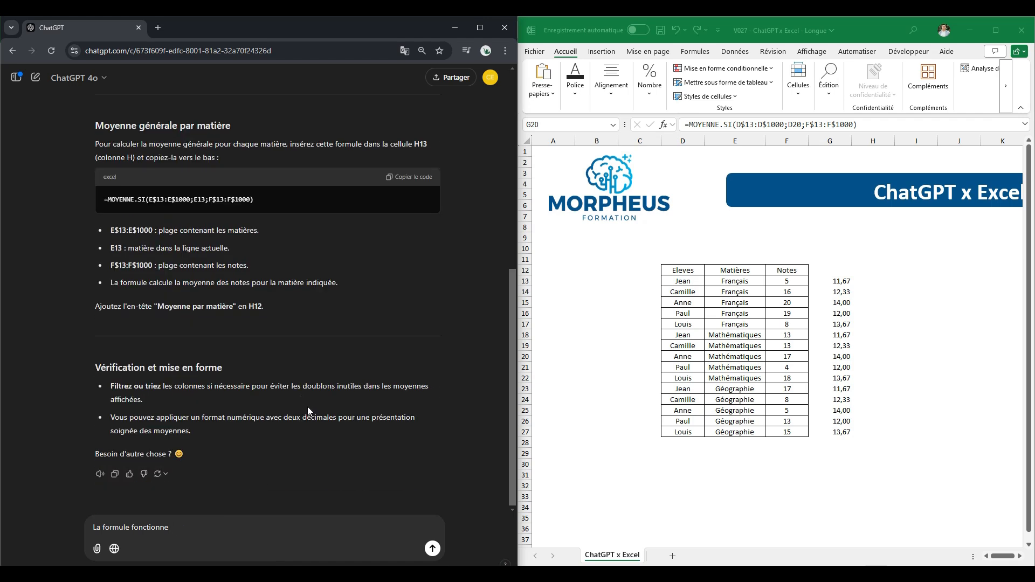
Continue the message with ", mais la moyenne générale se répète autant de fois que l'élève est présent dans la base de données".
type(", mais la moyenne générale se rapète")
key("BackSpace")
key("BackSpace")
key("BackSpace")
key("BackSpace")
key("BackSpace")
type("pète a")
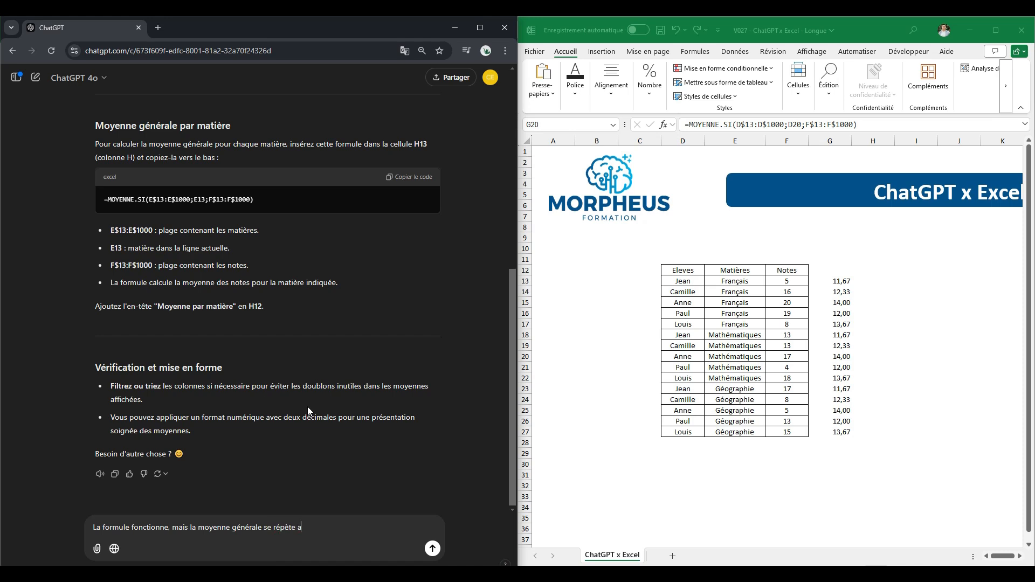
type("utant de fois que l'")
type("élève")
type(" est présent a")
type("ans la base de ")
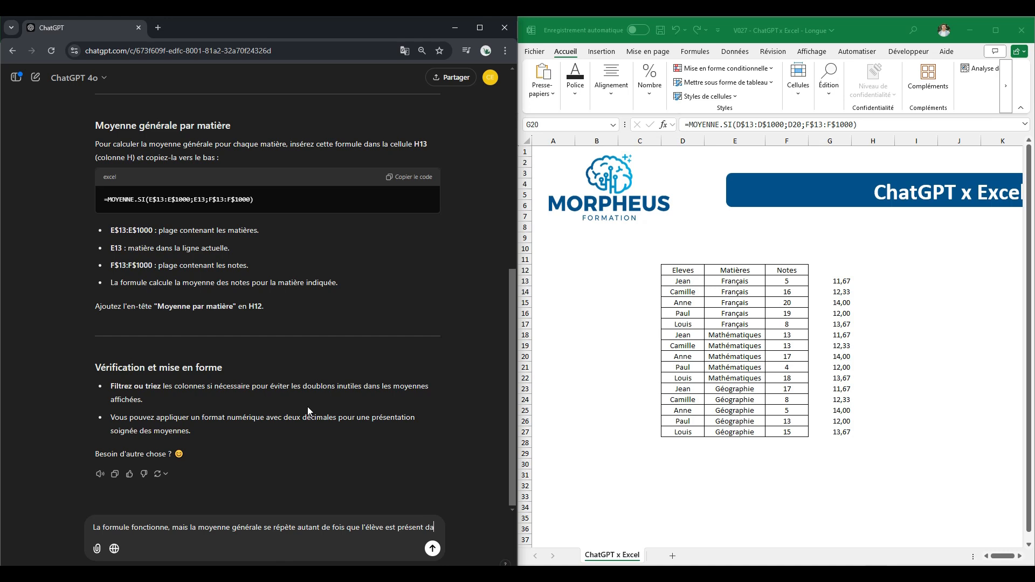
type("données")
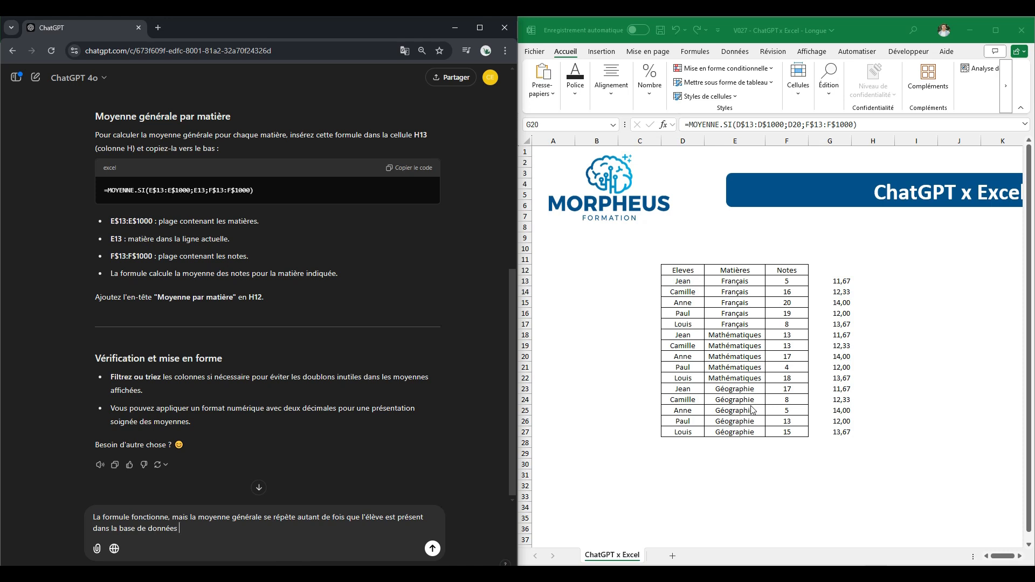
Complete the message with ", j'aimerais avoir qu'une seule fois la valeur par élève" and send it.
type(", j'aimerais avoir qu'une seuye foius la valeu")
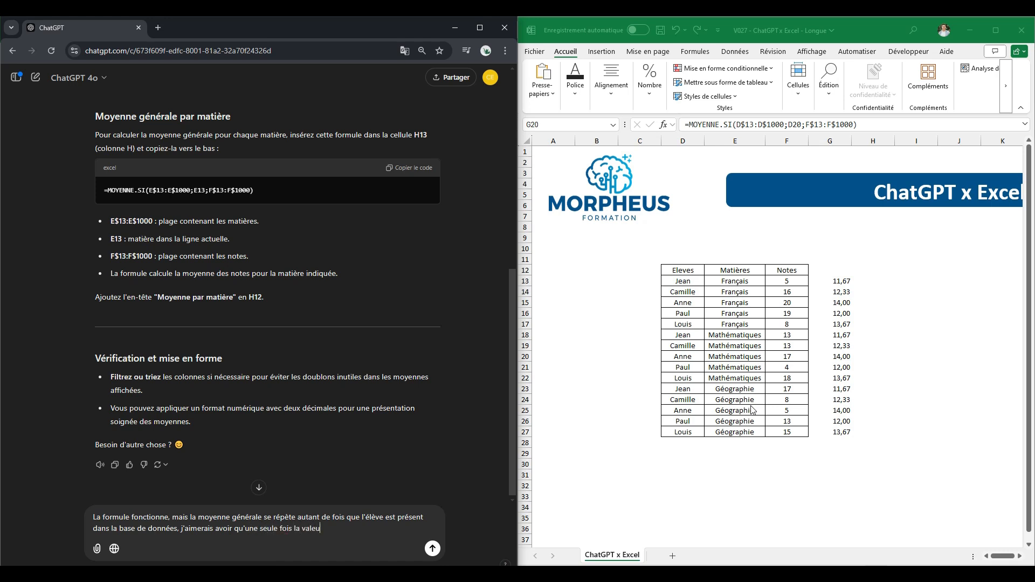
type("r d")
type("par élèv")
type("e")
key("Return")
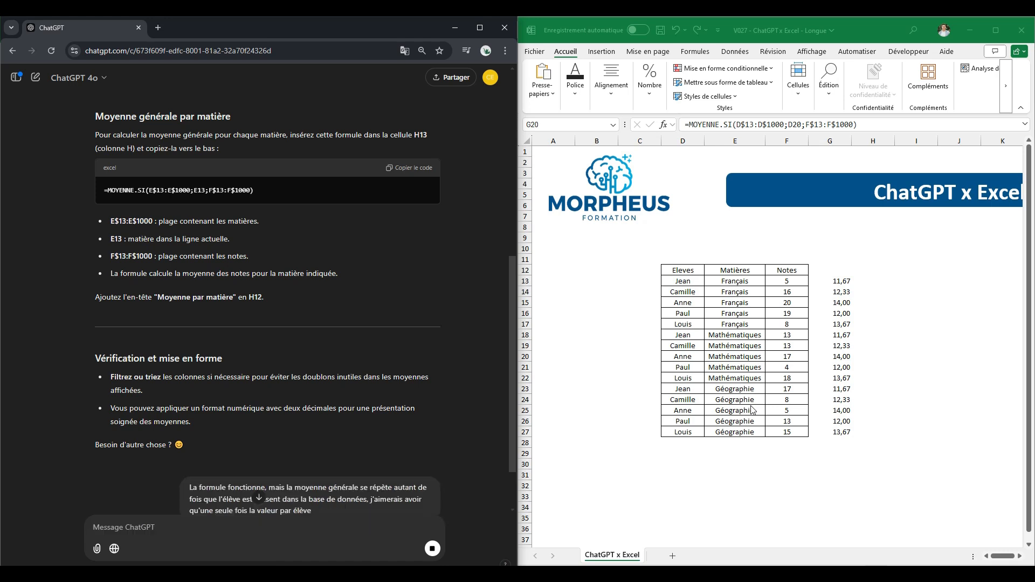
Clear the average formulas beside the grades table by deleting the contents of G11:H29.
scroll(465, 345, "down", 3)
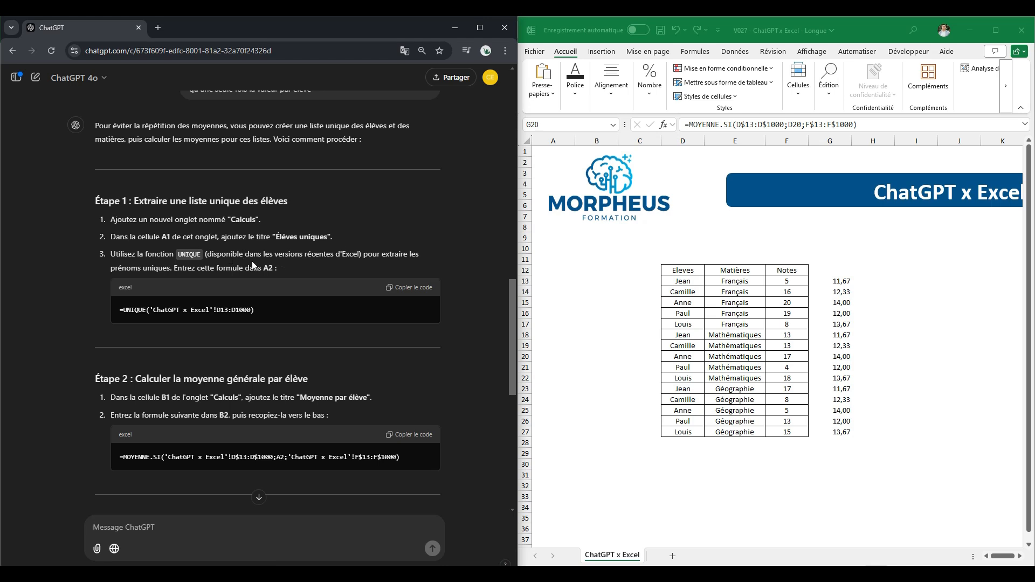
left_click(846, 317)
left_click(850, 279)
left_click_drag(838, 258, 862, 454)
key("Delete")
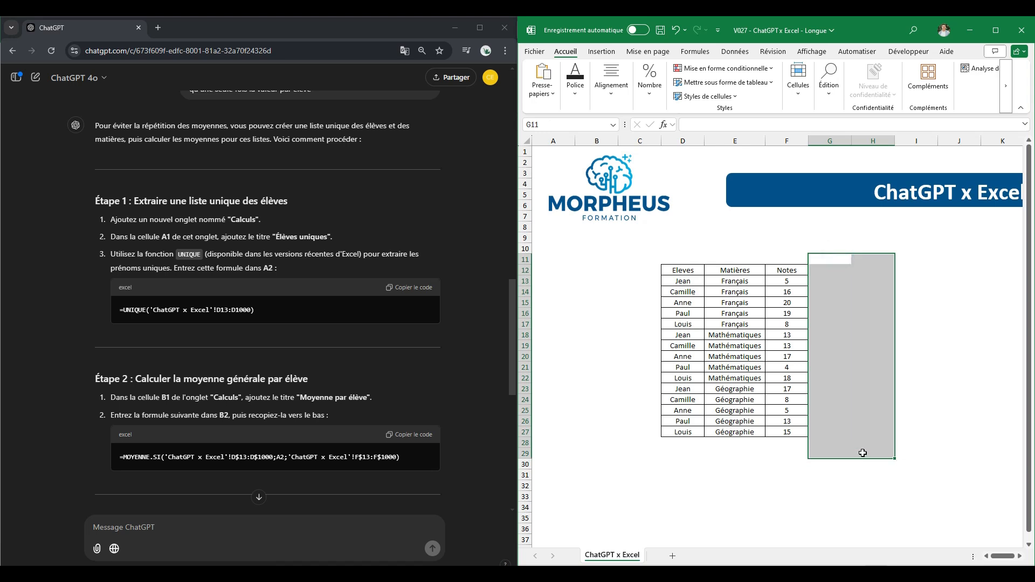
left_click(713, 265)
Copy the unique-students formula from the reply and enter =UNIQUE('ChatGPT x Excel'!D13:D1000) in cell I14.
middle_click(775, 488)
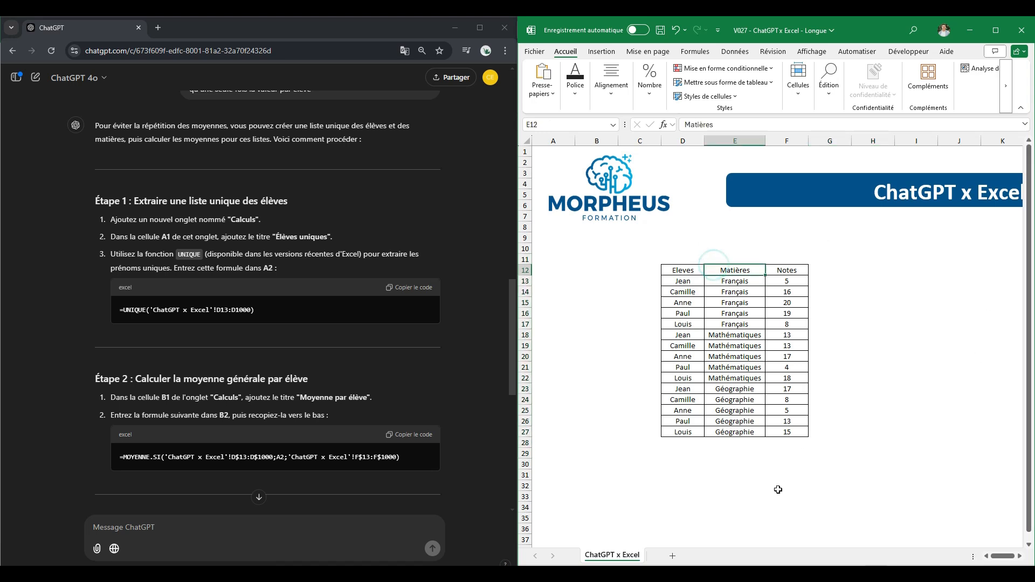
middle_click(814, 486)
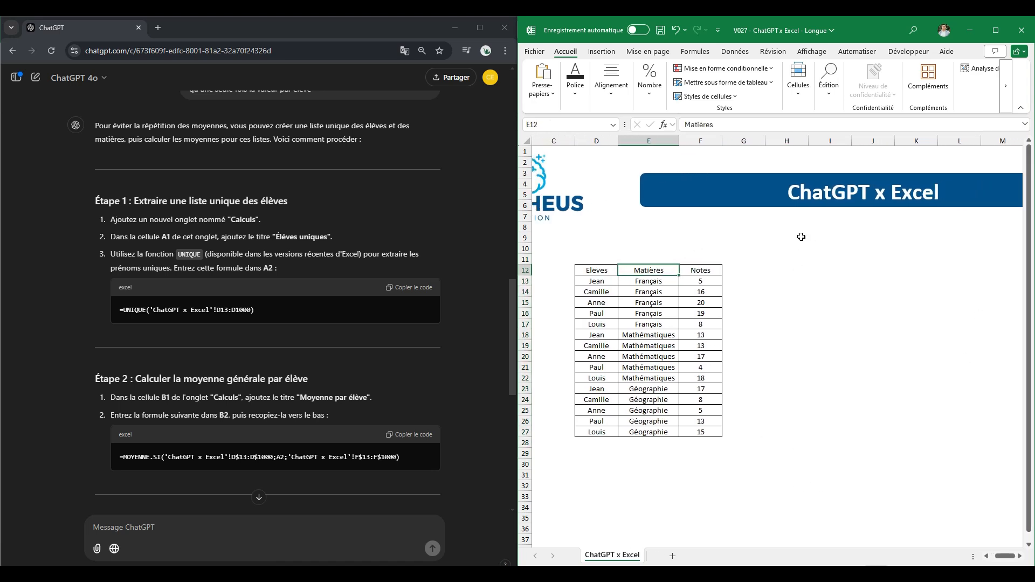
left_click(797, 291)
left_click(804, 272)
left_click(828, 291)
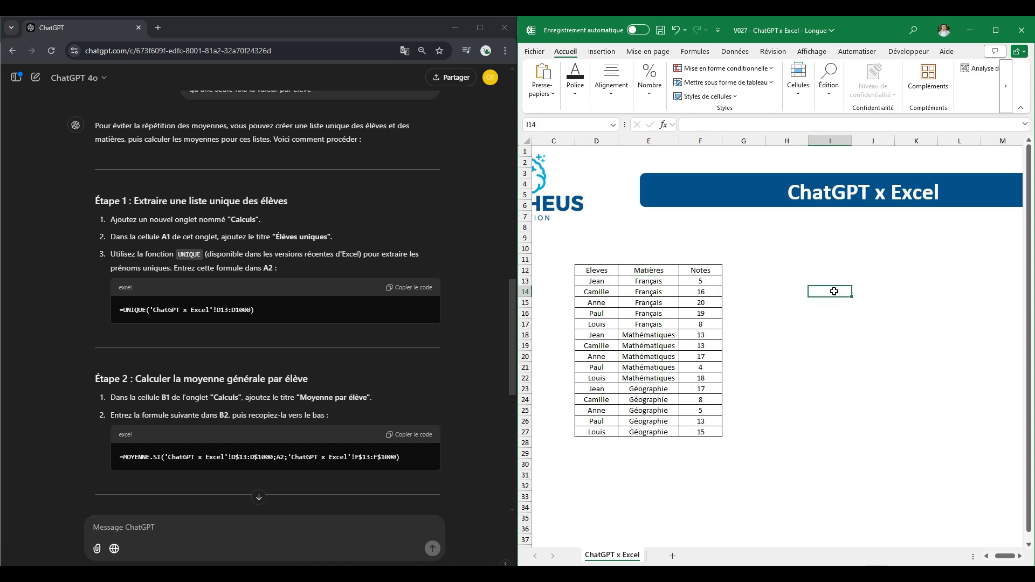
type("=")
key("Escape")
left_click(409, 288)
left_click(813, 295)
double_click(813, 296)
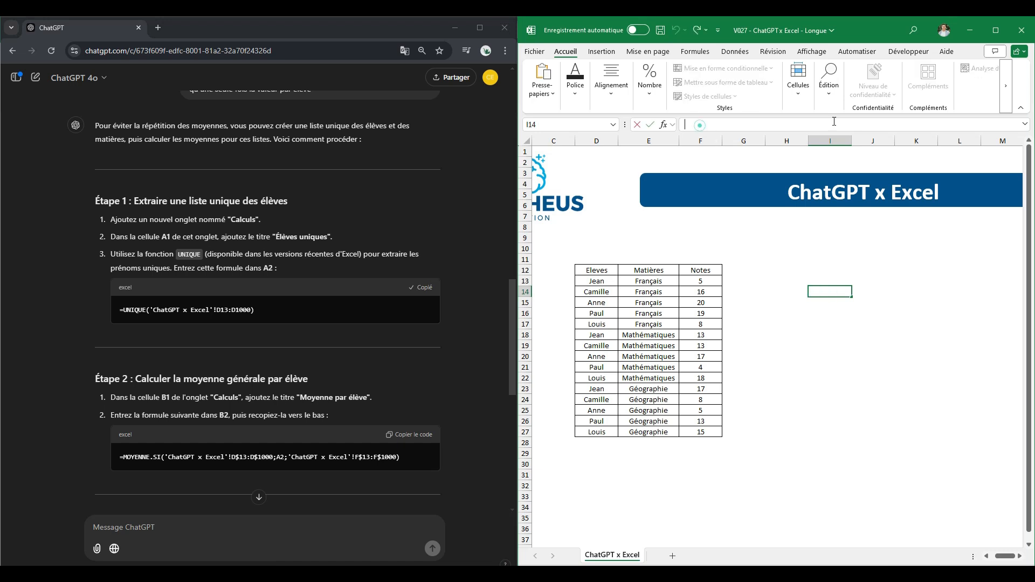
type("=UNIQUE('ChatGPT x Excel'!D13:D1000)")
key("Return")
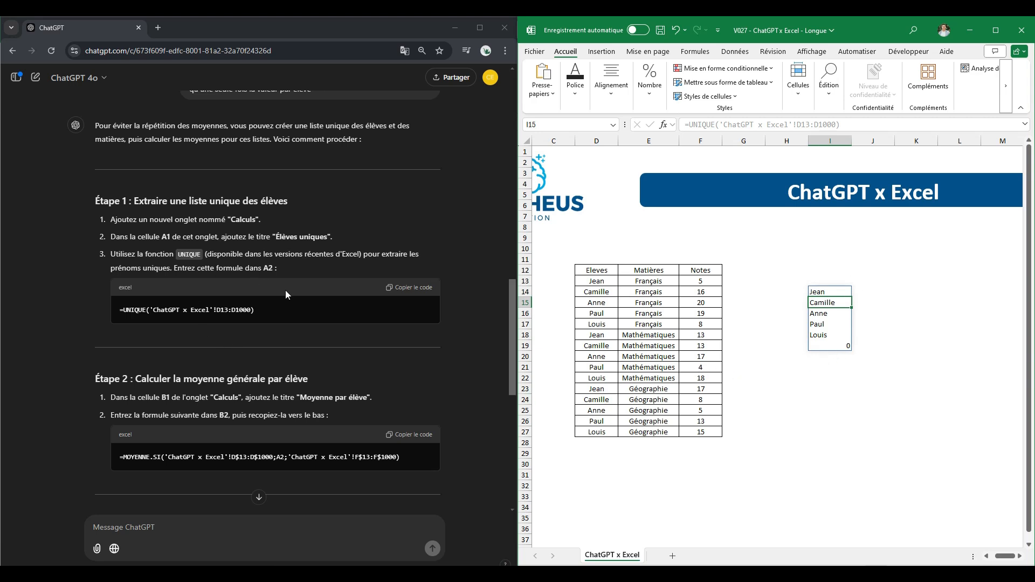
Start a ChatGPT message with "Quand j'utilise la formule" followed by the quoted formula =UNIQUE('ChatGPT x Excel'!D13:D1000).
left_click(274, 528)
type("Quand ")
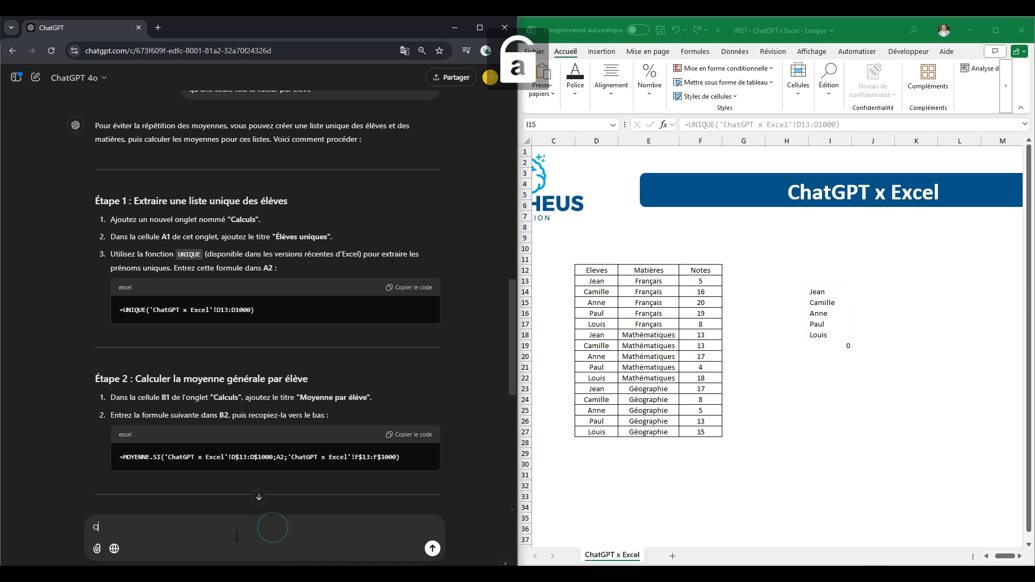
type("j'u")
key("BackSpace")
type("'utilis")
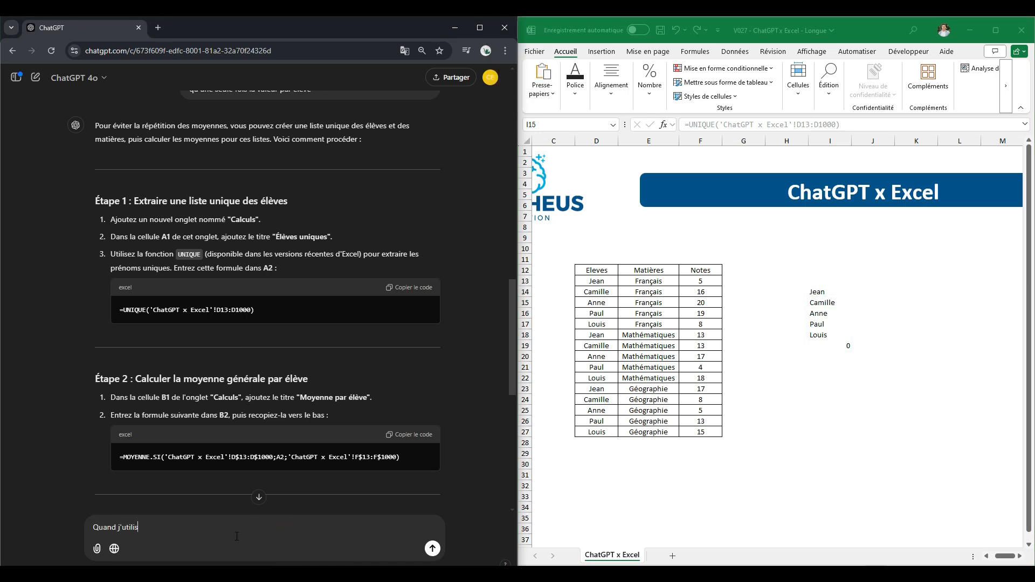
type("e la formule \"")
type("=UNIQUE('ChatGPT x Excel'!D13:D1000)")
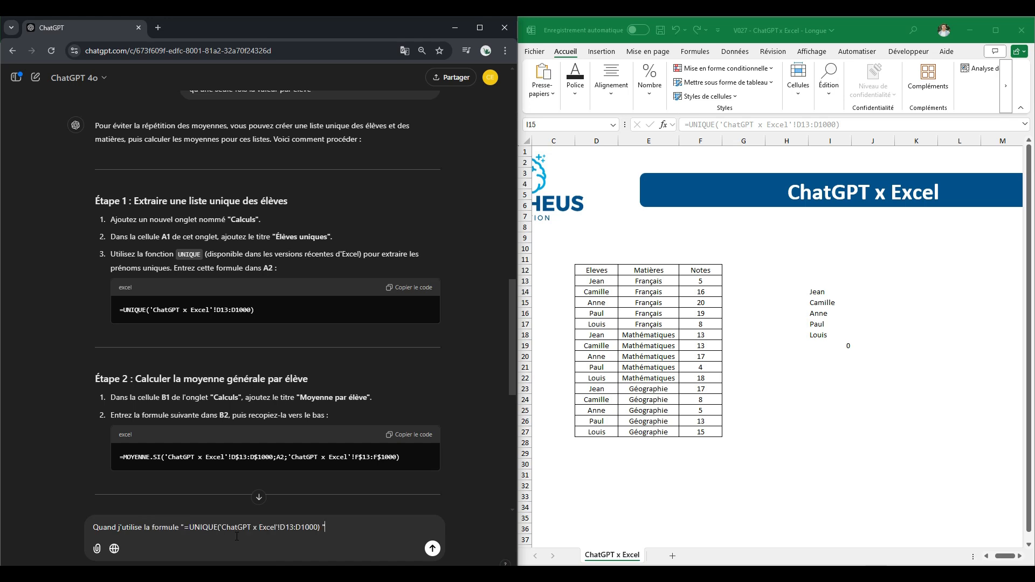
Complete the message with "j'ai un 0 qui apparait, j'aimerais ne pas l'avoir" and send it.
type("\" j'ai un 0 qui apparait, j'aimerais de pas")
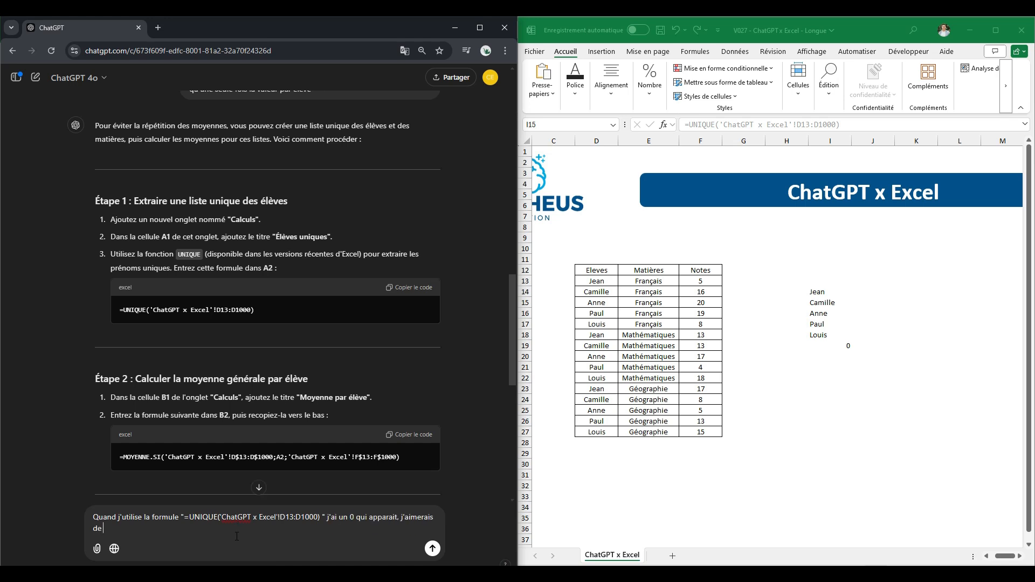
key("BackSpace")
key("BackSpace")
key("BackSpace")
key("BackSpace")
key("BackSpace")
type("ne pas l'avoir")
key("Return")
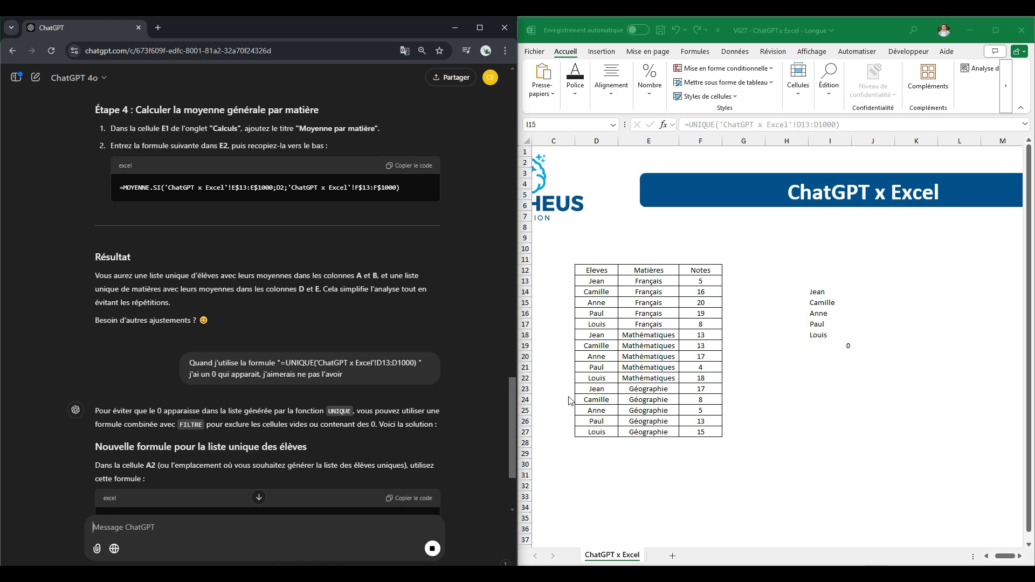
Examine the unique list in column I and its source, comparing the filled cells D13:D27 with the empty cells below.
left_click(646, 309)
left_click(840, 346)
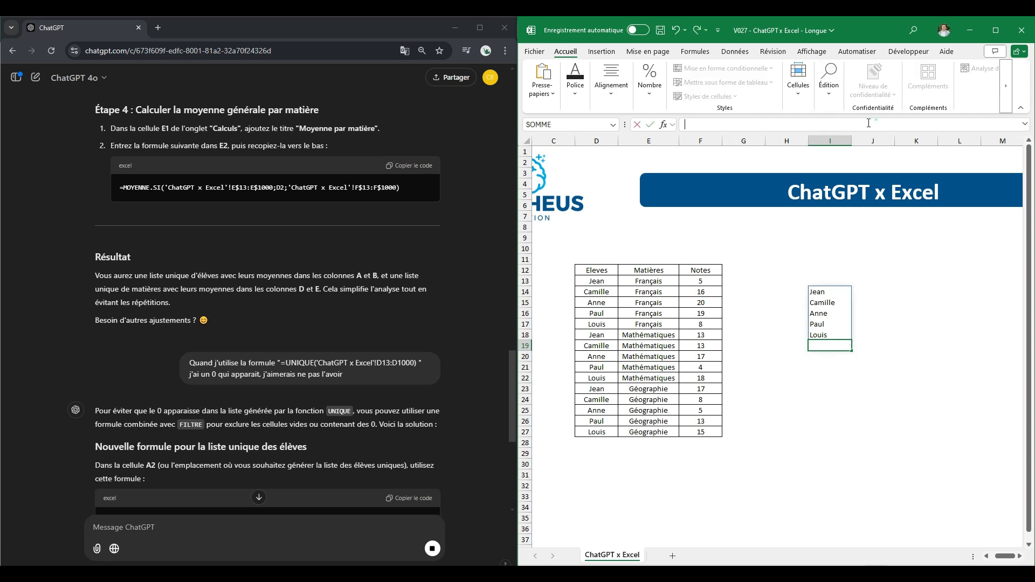
left_click_drag(857, 292, 834, 294)
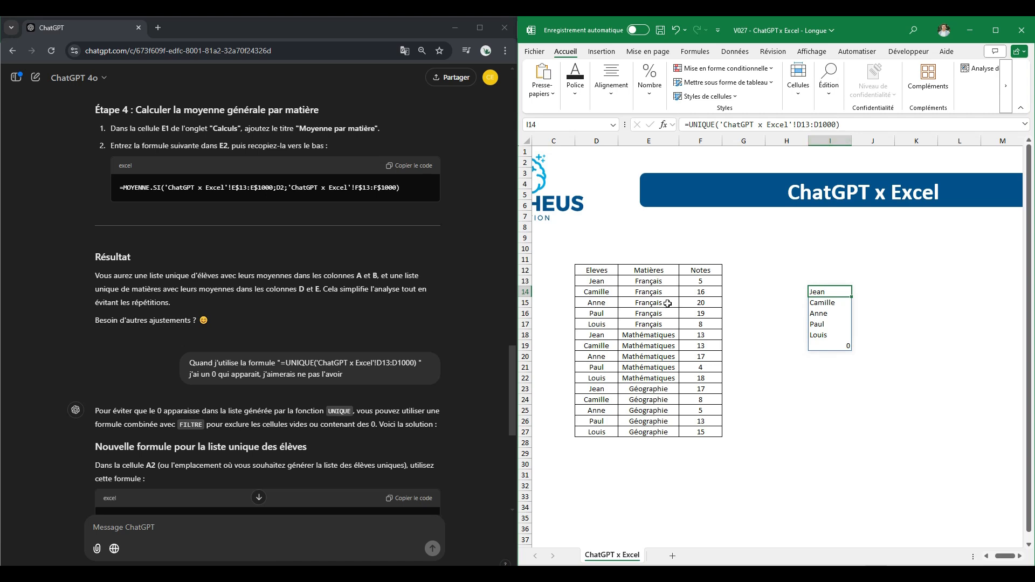
left_click_drag(595, 279, 599, 434)
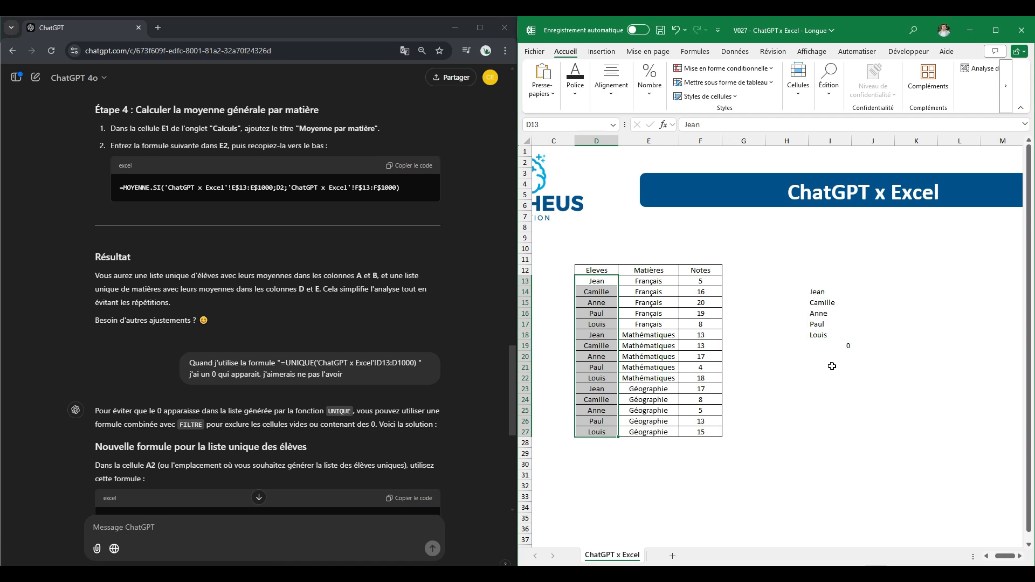
left_click_drag(598, 442, 599, 510)
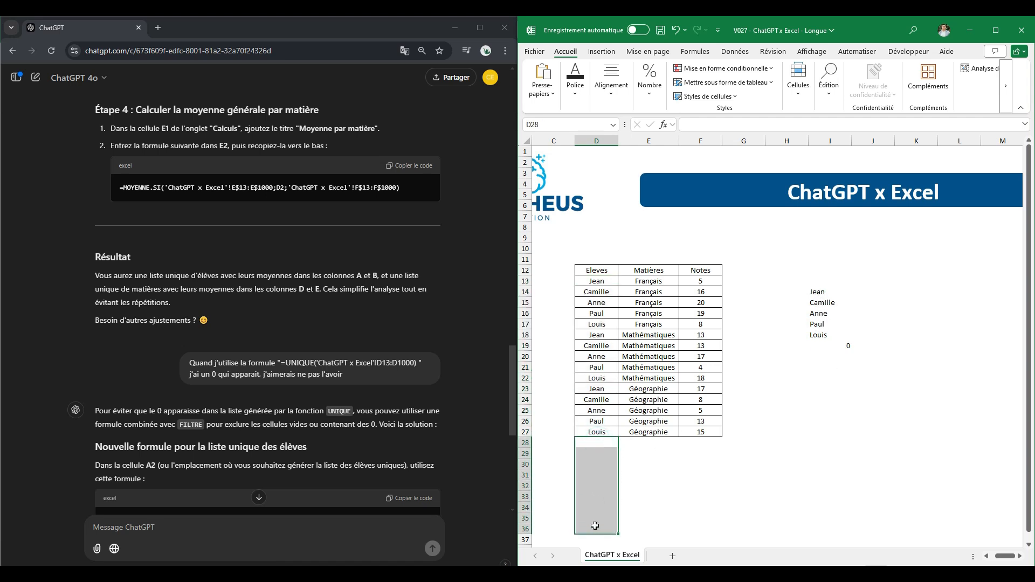
left_click(602, 465)
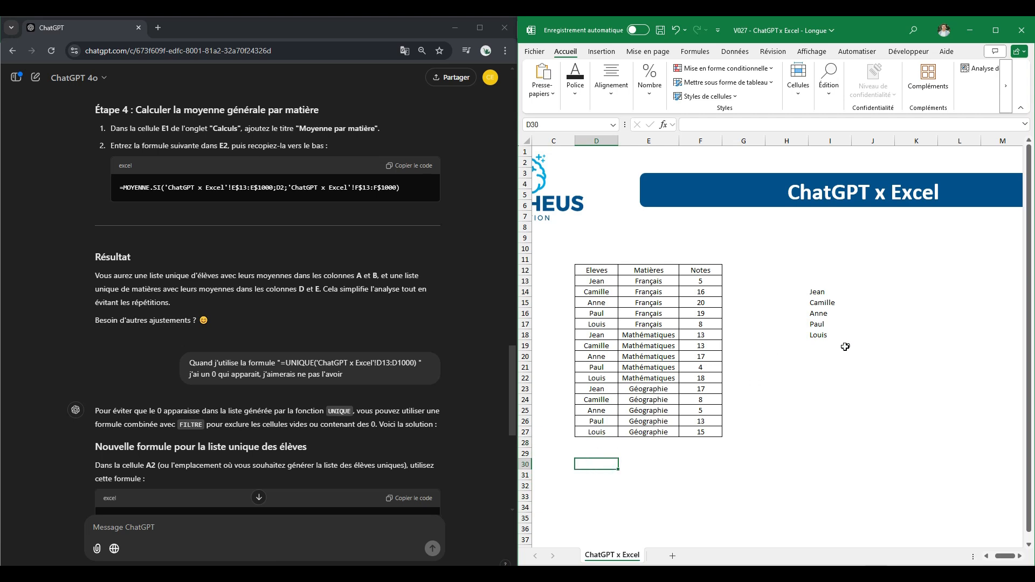
Replace the formula in I14 with the reply's subjects formula, =UNIQUE(FILTRE('ChatGPT x Excel'!E13:E1000;'ChatGPT x Excel'!E13:E1000<>"")).
scroll(67, 354, "down", 3)
scroll(67, 355, "down", 3)
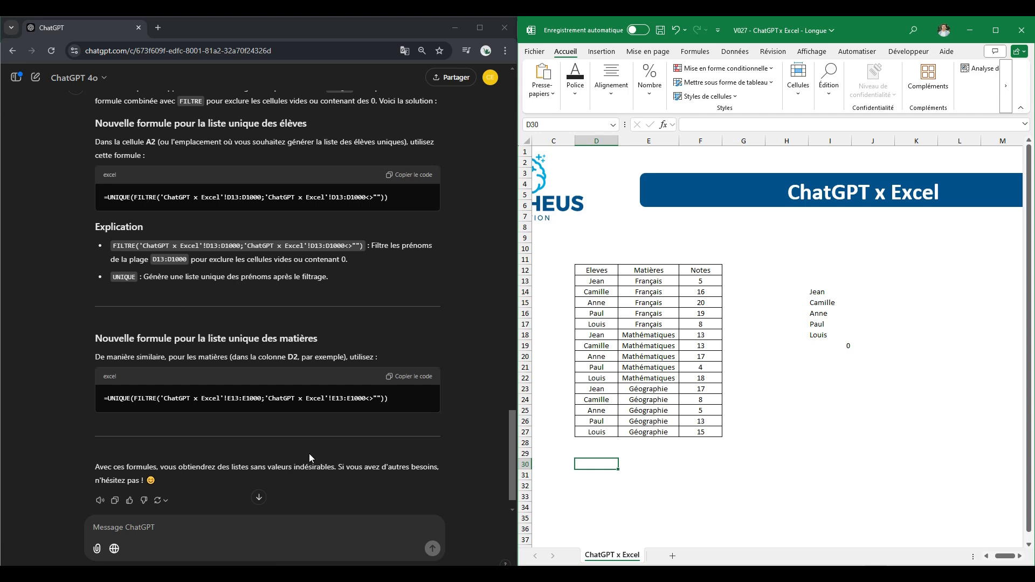
left_click(433, 383)
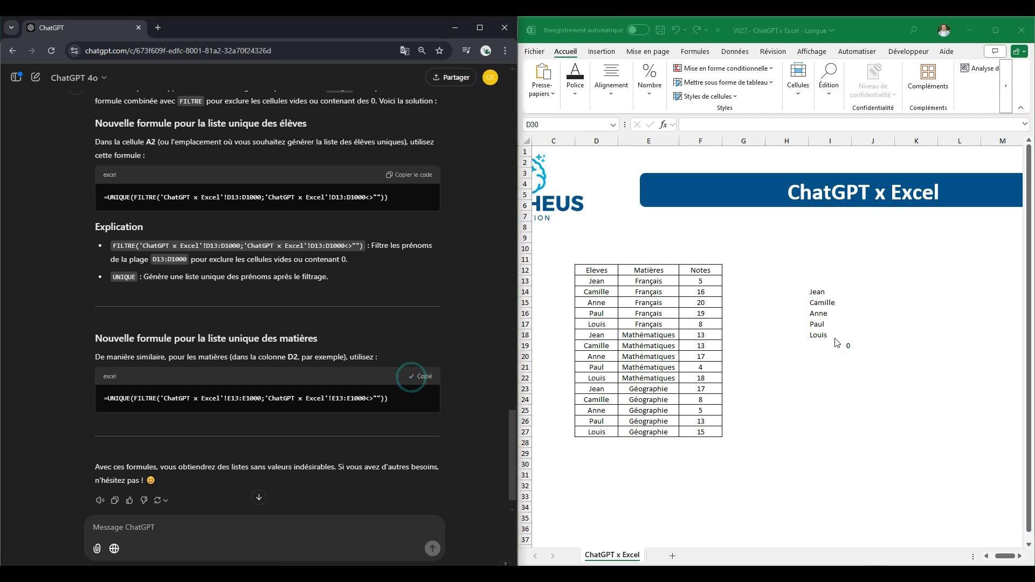
left_click(833, 288)
left_click_drag(866, 124, 541, 123)
type("=UNIQUE(FILTRE('ChatGPT x Excel'!E13:E1000;'ChatGPT x Excel'!E13:E1000<>\"\"))")
key("Return")
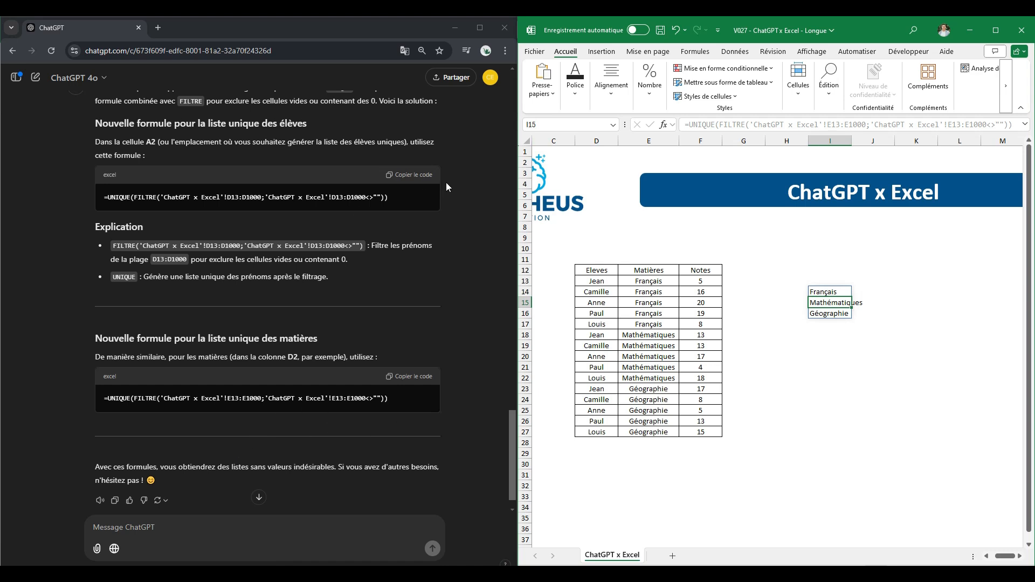
Replace the formula in I14 with the reply's students formula, =UNIQUE(FILTRE('ChatGPT x Excel'!D13:D1000;'ChatGPT x Excel'!D13:D1000<>"")).
left_click(409, 175)
left_click(826, 292)
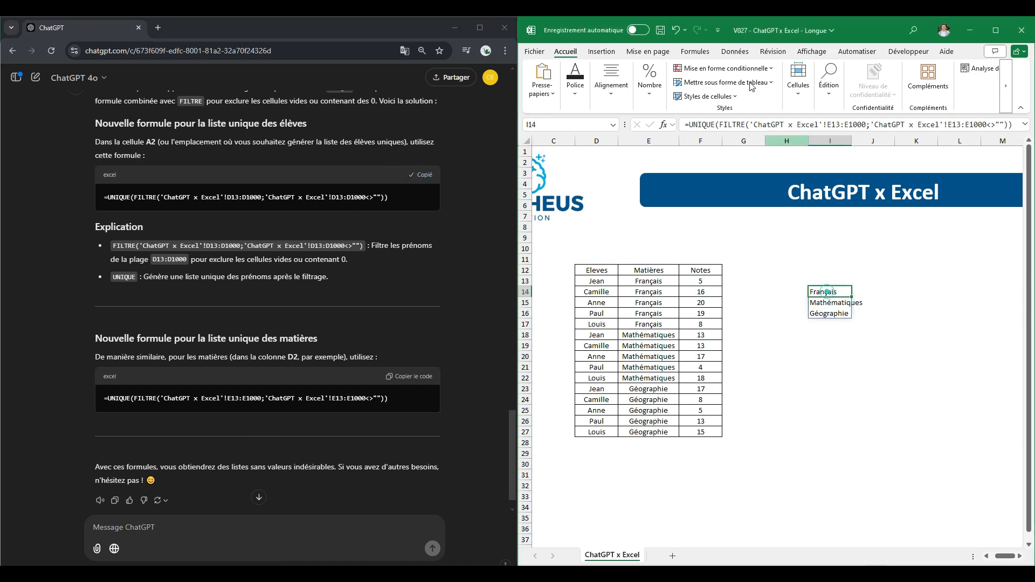
triple_click(933, 126)
type("=UNIQUE(FILTRE('ChatGPT x Excel'!D13:D1000;'ChatGPT x Excel'!D13:D1000<>\"\"))")
key("Return")
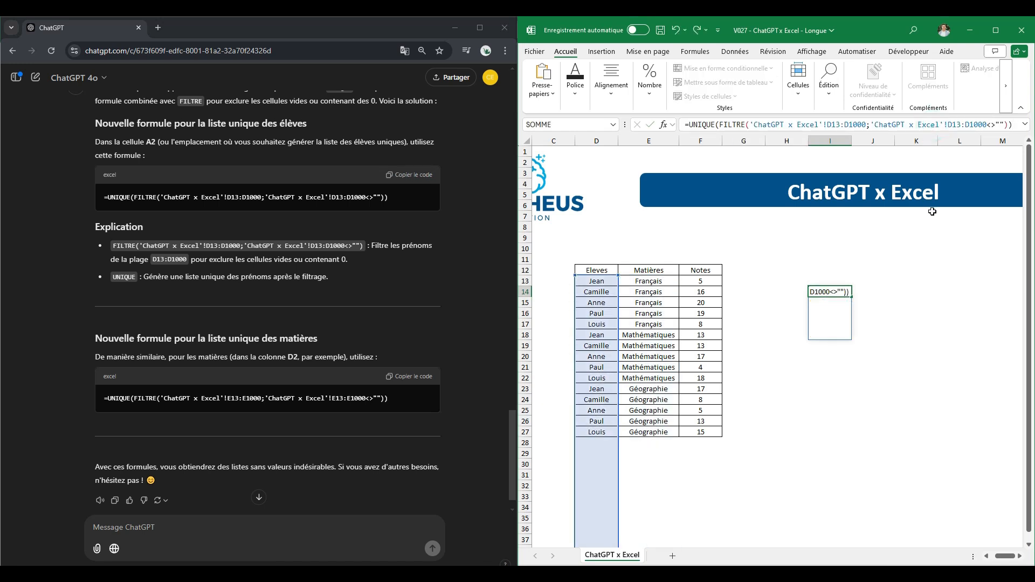
Inspect the sheet name reference inside the students formula in cell I14, leaving the formula unedited.
left_click(929, 356)
left_click(833, 294)
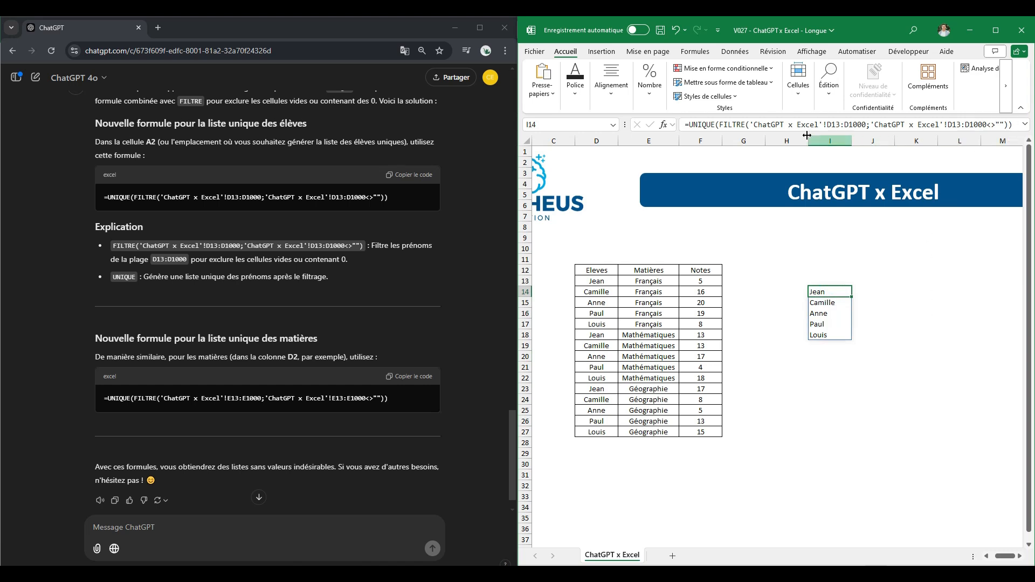
left_click_drag(819, 125, 753, 125)
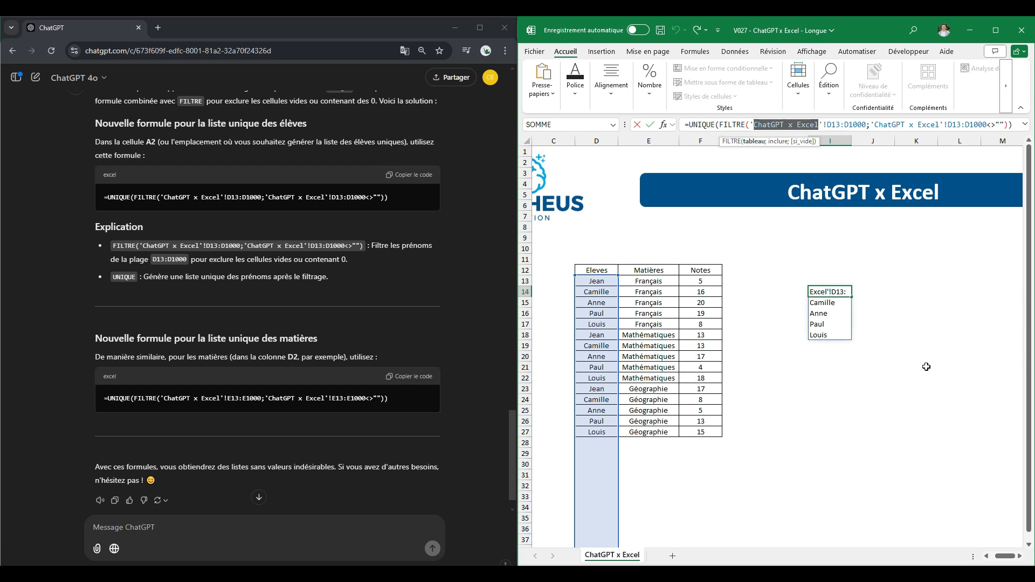
key("Escape")
Add a new sheet and enter =UNIQUE(FILTRE('ChatGPT x Excel'!D13:D1000;'ChatGPT x Excel'!D13:D1000<>"")) in its cell D11.
left_click(672, 556)
left_click(682, 260)
type("=UNIQUE(FILTRE('ChatGPT x Excel'!D13:D1000;'ChatGPT x Excel'!D13:D1000<>\"\"))")
key("Return")
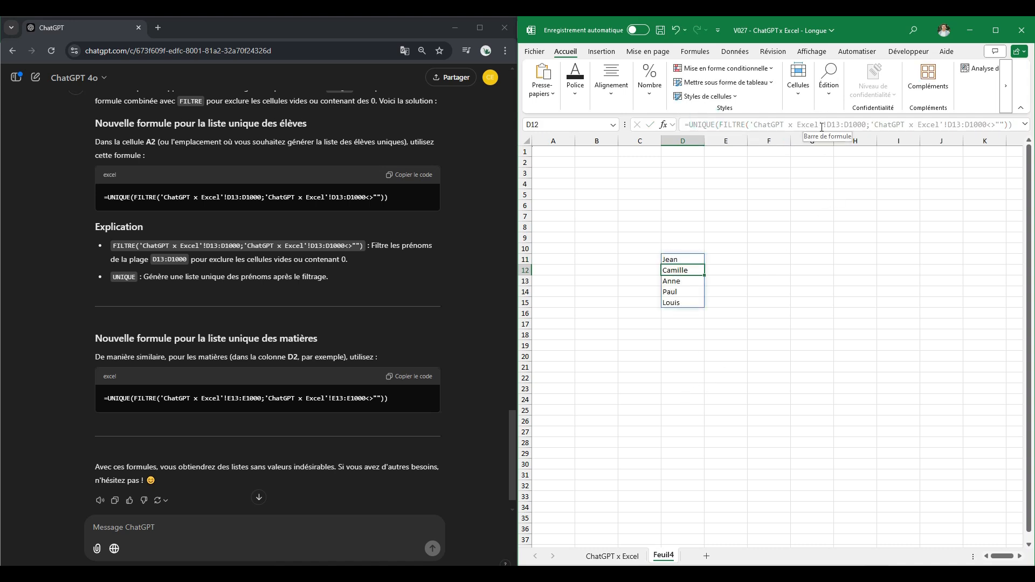
left_click(755, 258)
left_click(687, 258)
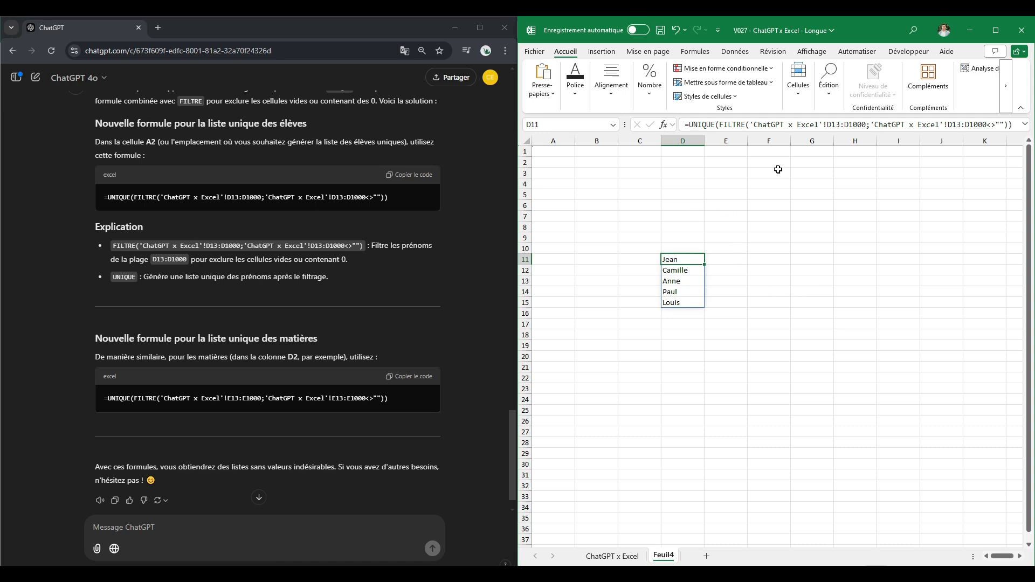
Clear the test formula from column D and delete the sheet Feuil4.
left_click_drag(681, 226, 673, 413)
left_click(673, 413)
right_click(664, 555)
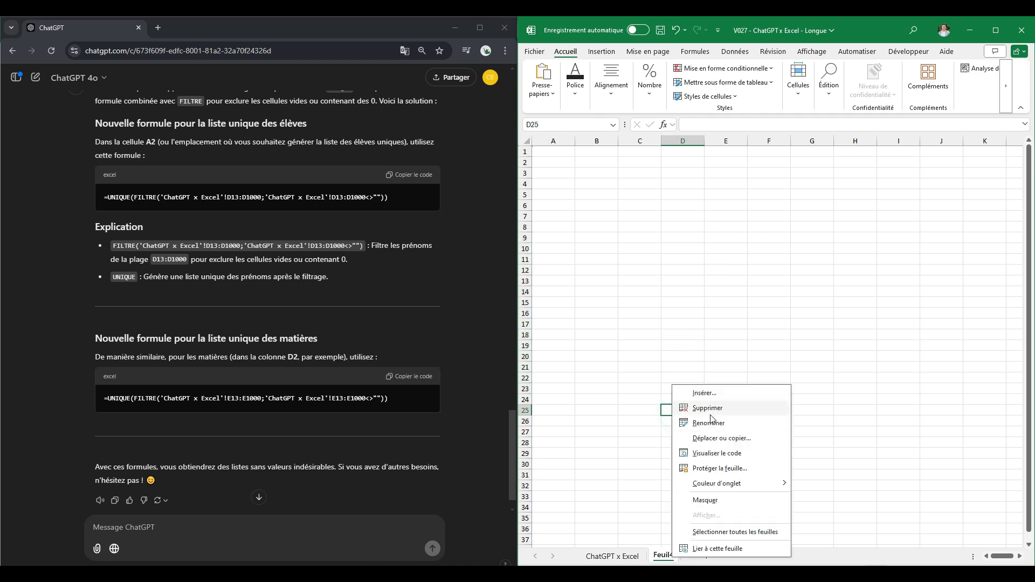
left_click(710, 414)
key("Return")
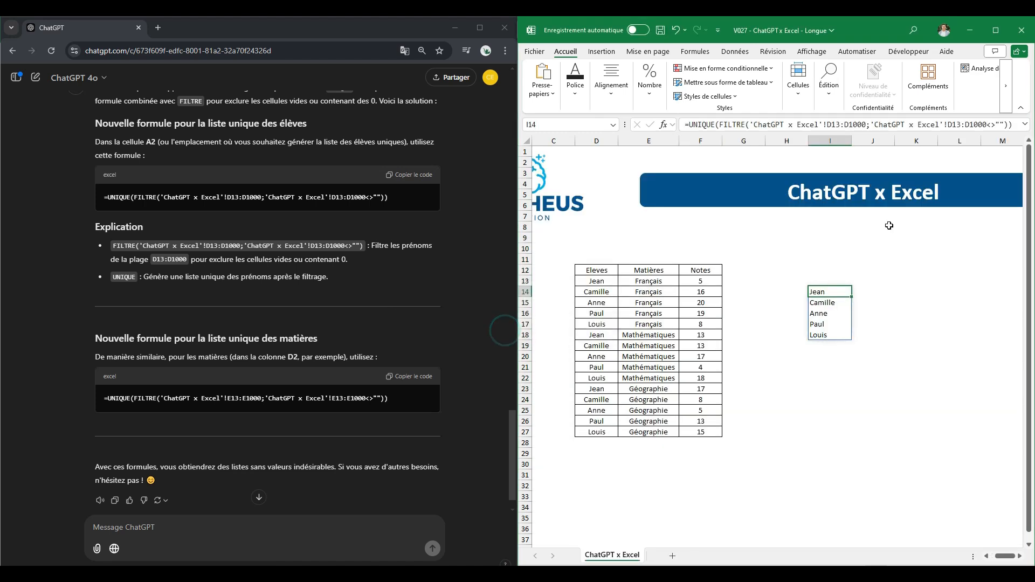
Enter the header "Élèves" in cell I13 above the unique students list.
left_click(825, 281)
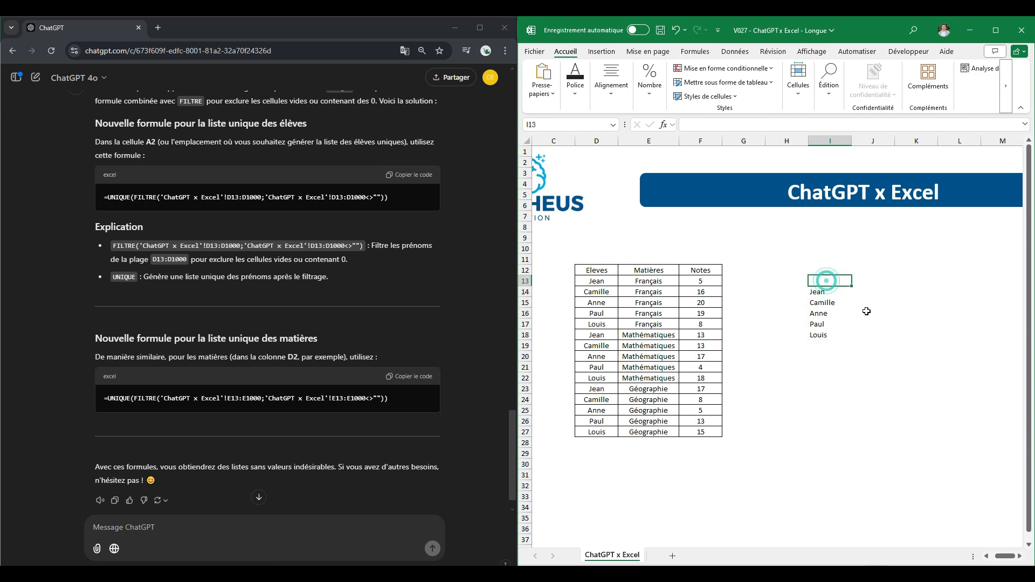
key("Caps_Lock")
key("Caps_Lock")
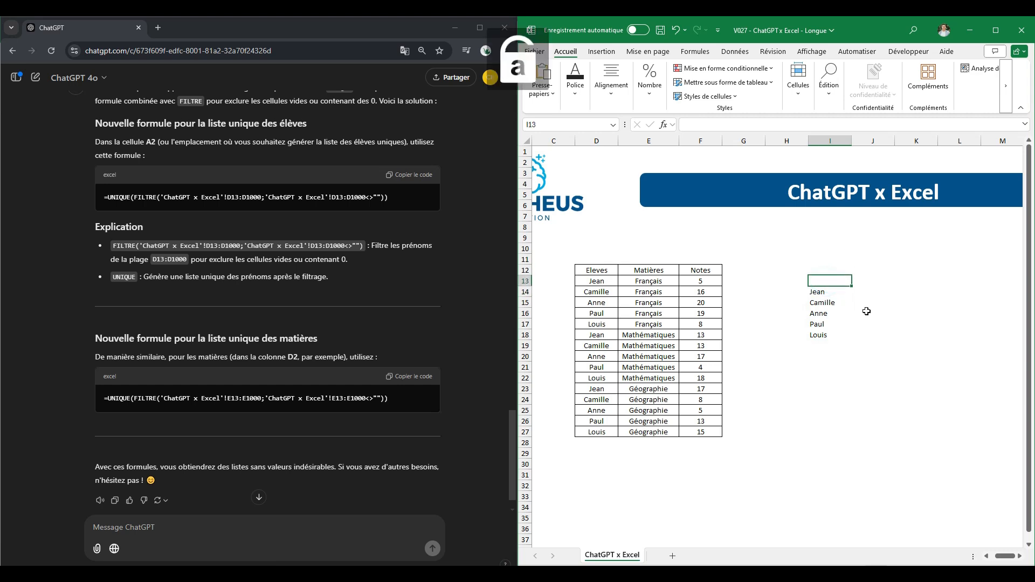
type("Élèves")
key("Return")
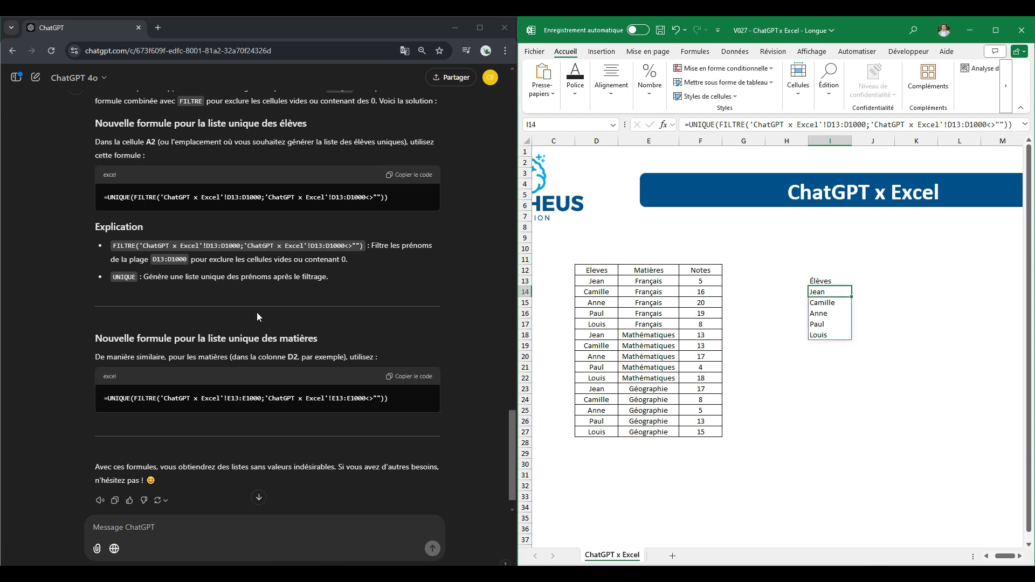
Copy the average-per-student formula from ChatGPT's Étape 2 and enter =MOYENNE.SI('ChatGPT x Excel'!D$13:D$1000;A2;'ChatGPT x Excel'!F$13:F$1000) in J14.
scroll(283, 382, "up", 6)
scroll(292, 441, "up", 15)
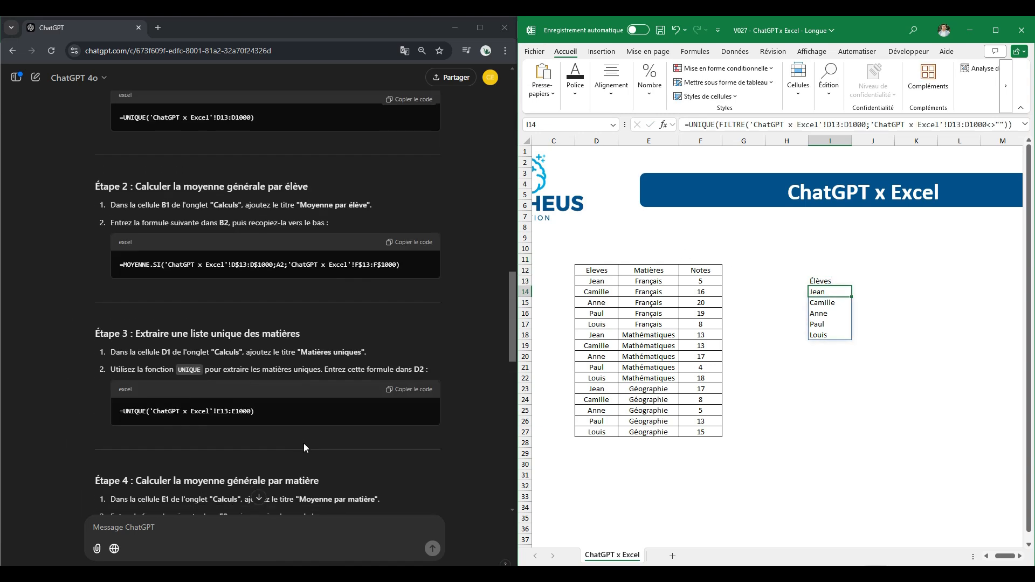
scroll(296, 435, "down", 5)
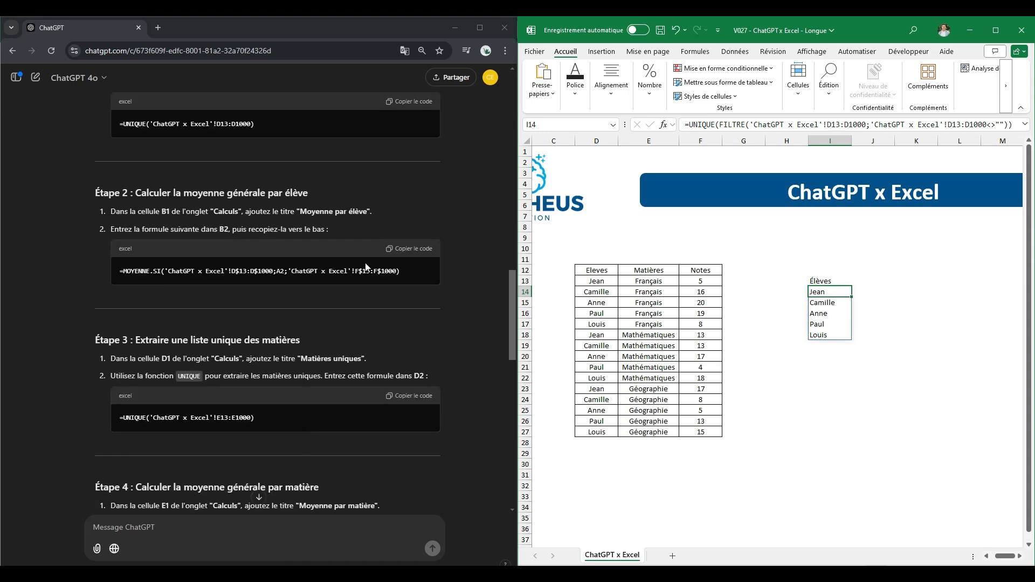
left_click(408, 249)
left_click(861, 292)
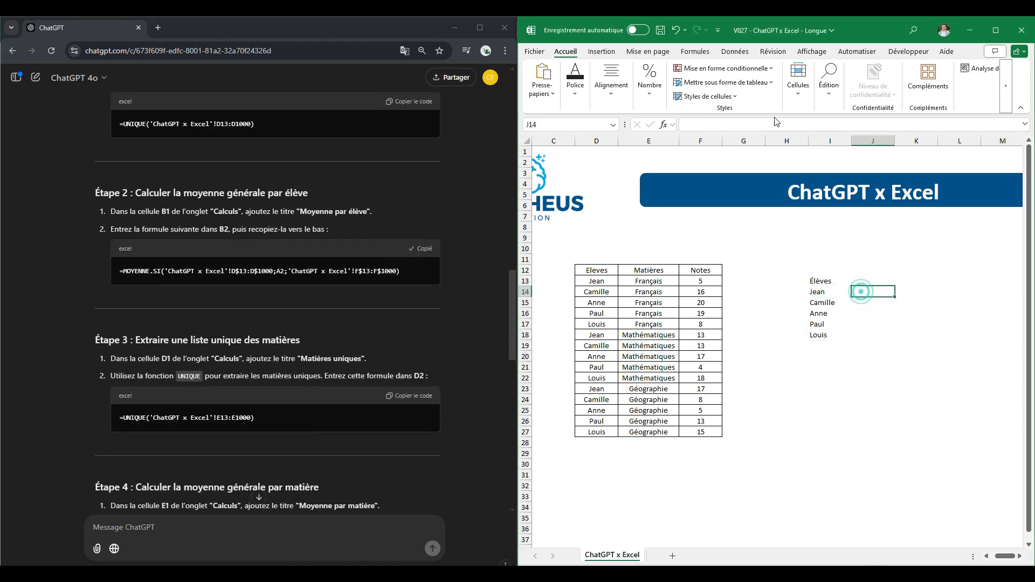
type("=MOYENNE.SI('ChatGPT x Excel'!D$13:D$1000;A2;'ChatGPT x Excel'!F$13:F$1000)")
key("Return")
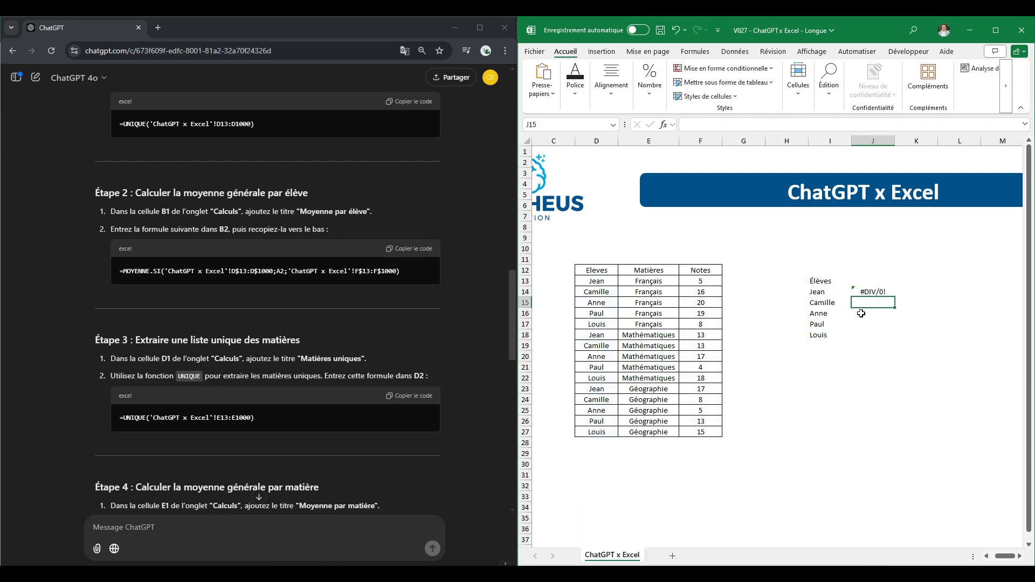
Change the criterion of the MOYENNE.SI formula in J14 from A2 to I14.
double_click(861, 292)
left_click(917, 125)
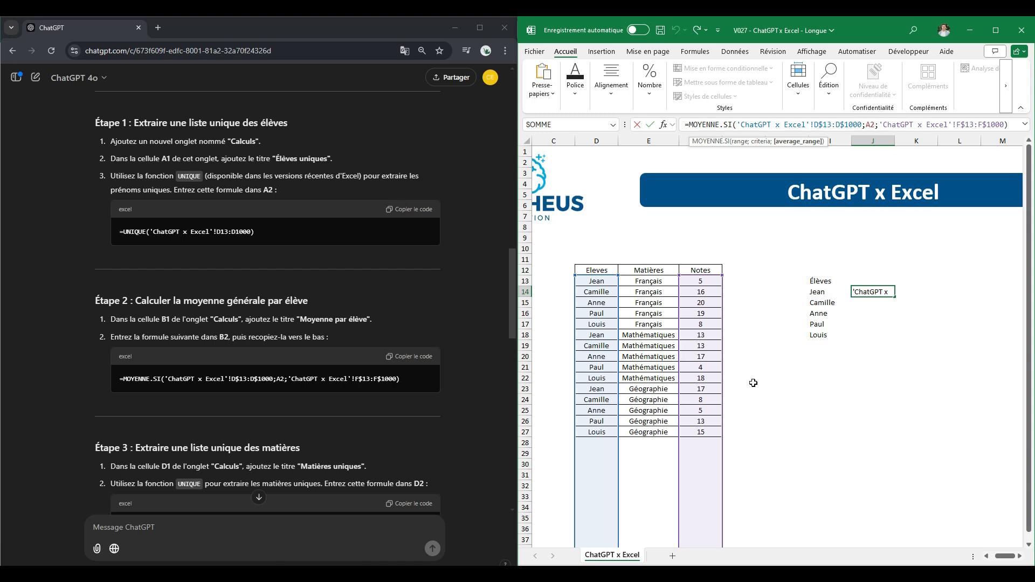
double_click(869, 125)
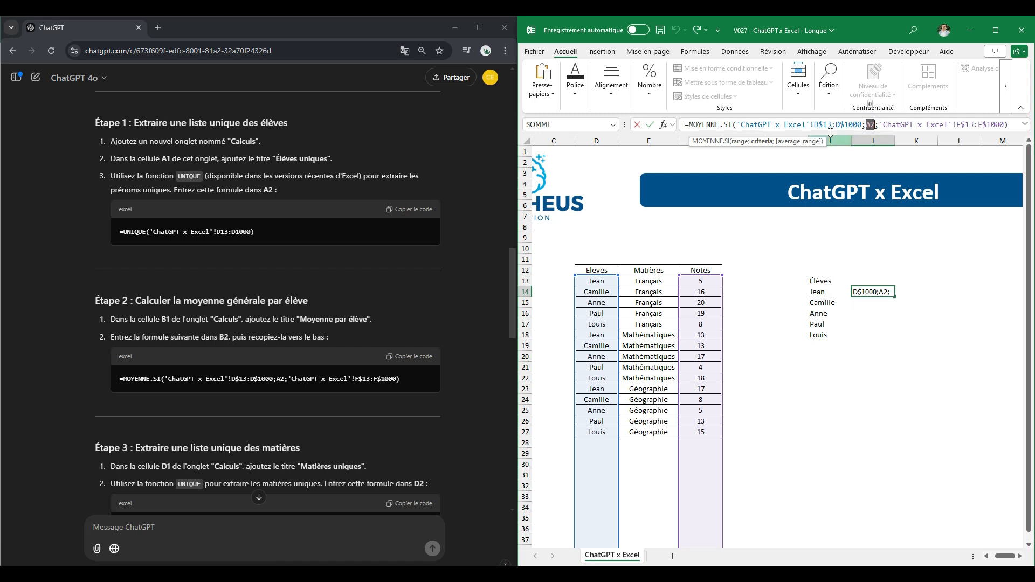
left_click(826, 291)
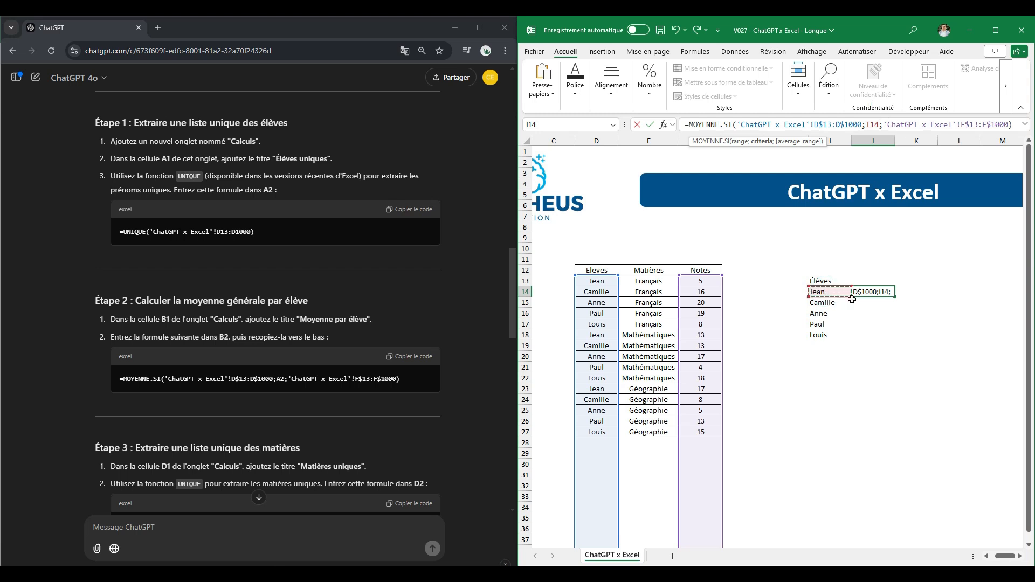
key("Return")
Fill the average formula from J14 down to J18 and format the averages with two decimals.
left_click(868, 292)
left_click_drag(896, 298, 895, 337)
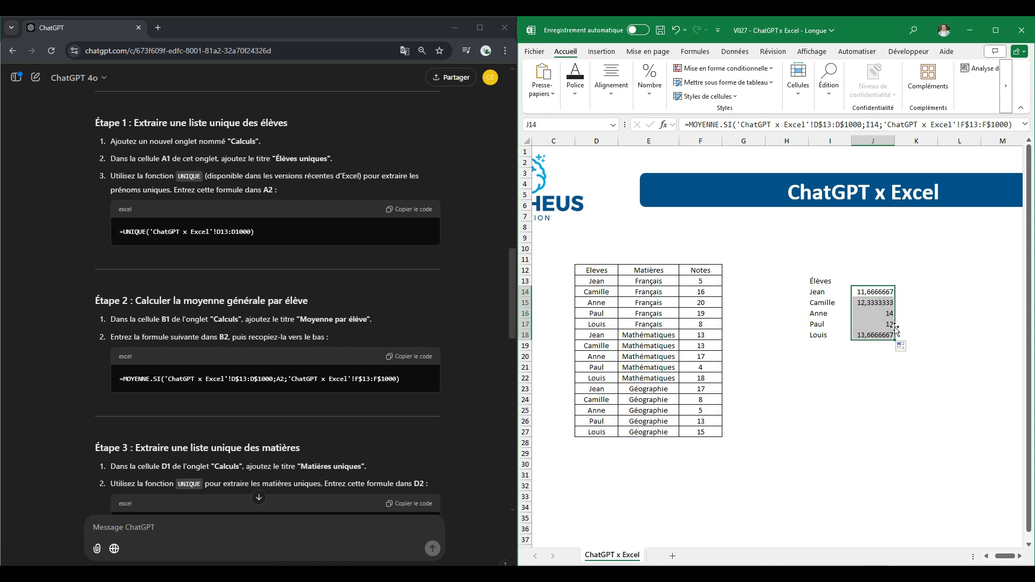
left_click(650, 79)
left_click(709, 143)
left_click(710, 143)
left_click(710, 143)
left_click(709, 143)
left_click(709, 143)
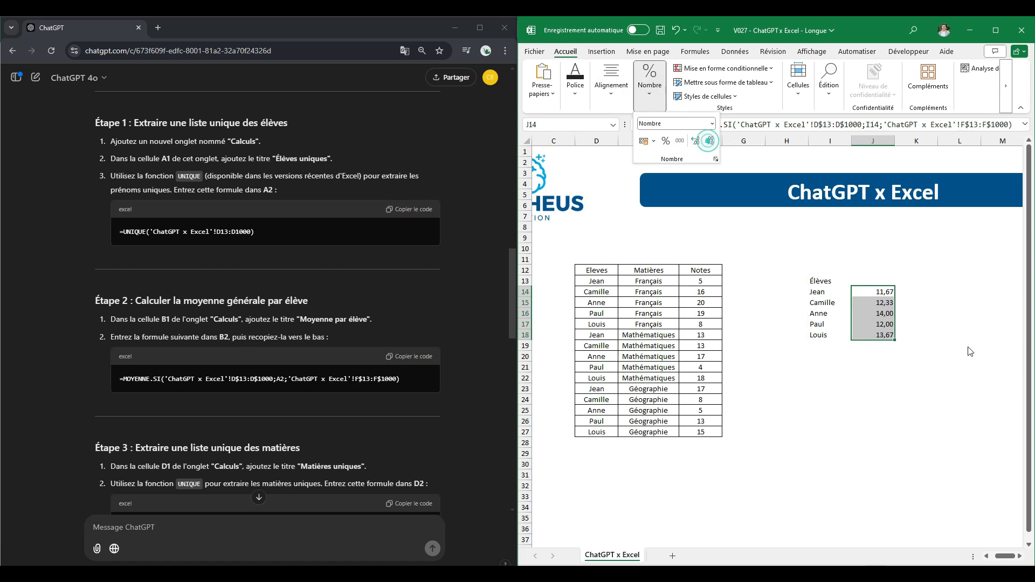
Enter the header "Moyenne générale" in cell J13 above the averages.
left_click(875, 278)
type("Moyenne")
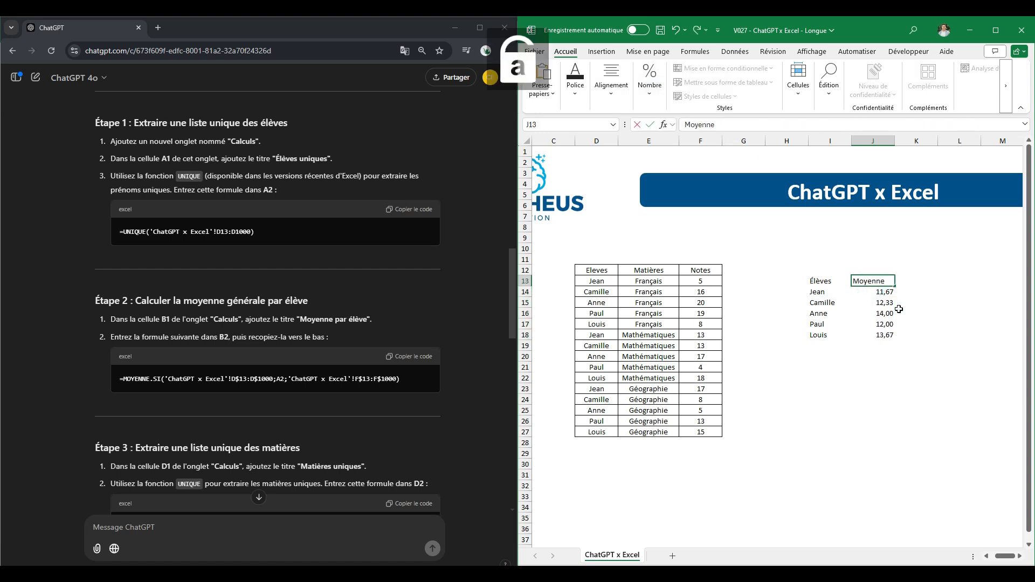
type(" générale")
key("Return")
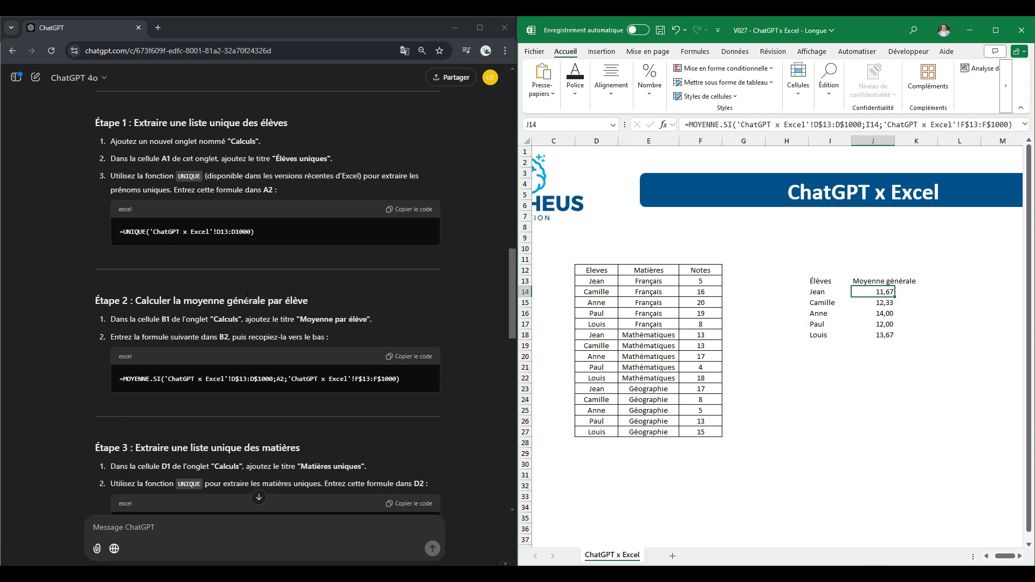
Copy ChatGPT's zero-free unique subjects formula and enter =UNIQUE(FILTRE('ChatGPT x Excel'!E13:E1000;'ChatGPT x Excel'!E13:E1000<>"")) in cell I21.
scroll(274, 322, "down", 15)
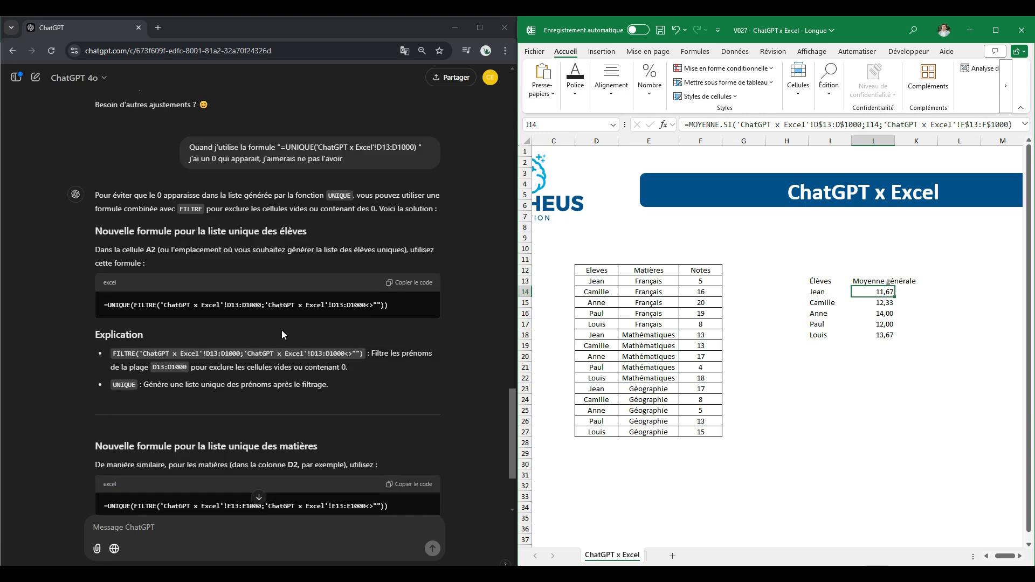
scroll(341, 309, "up", 3)
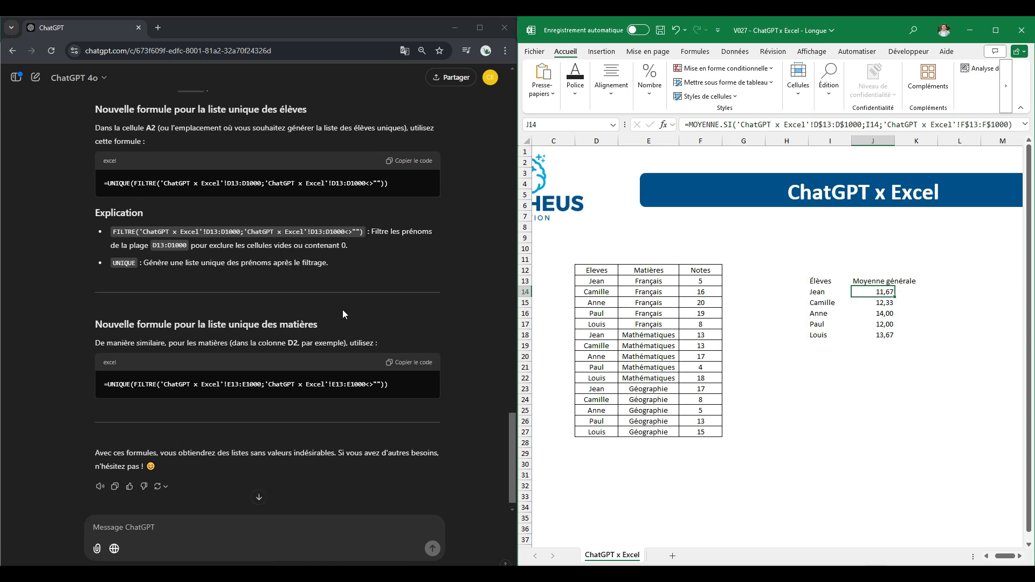
left_click(890, 411)
left_click(875, 369)
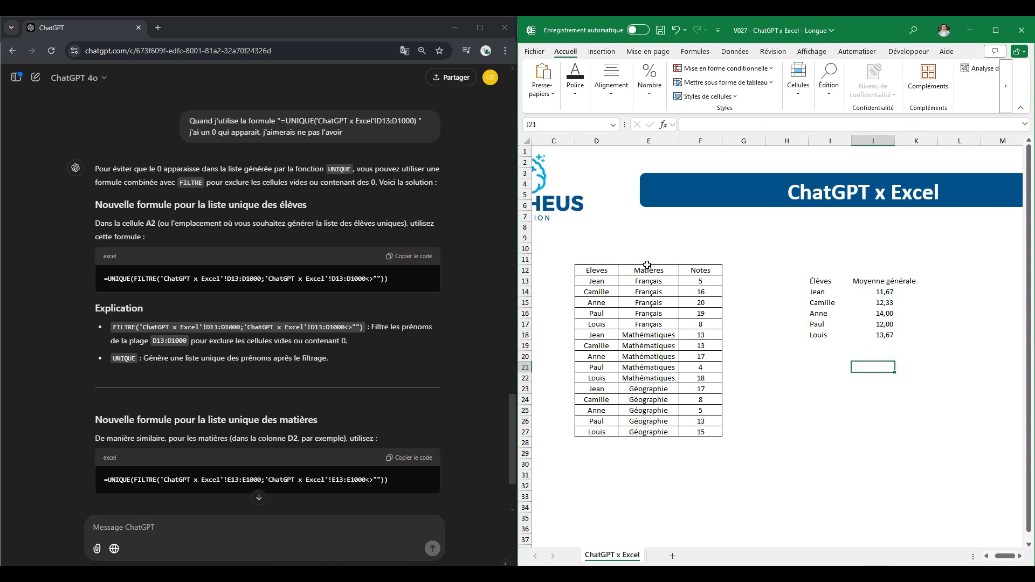
scroll(196, 291, "down", 3)
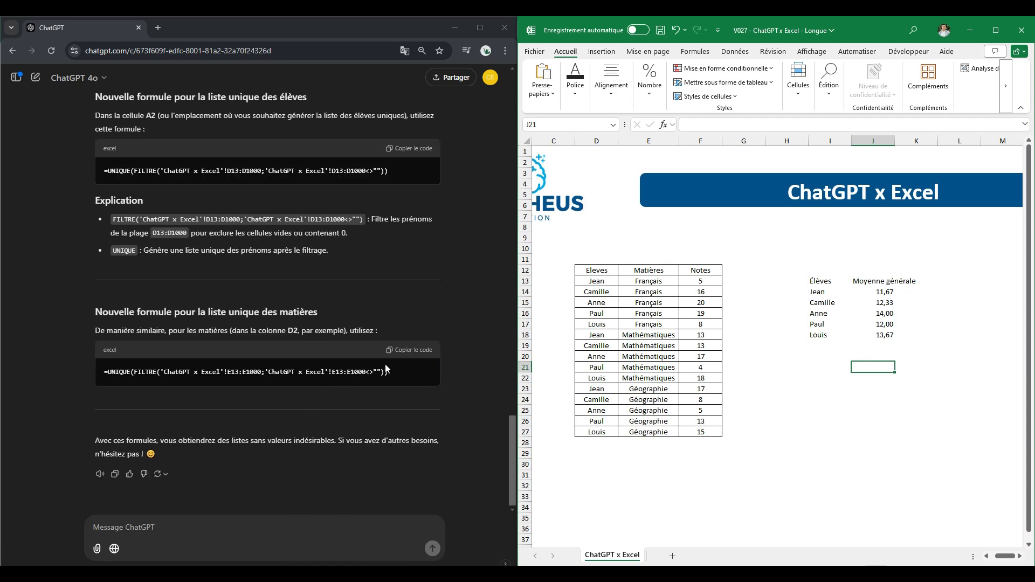
left_click(410, 350)
left_click(801, 382)
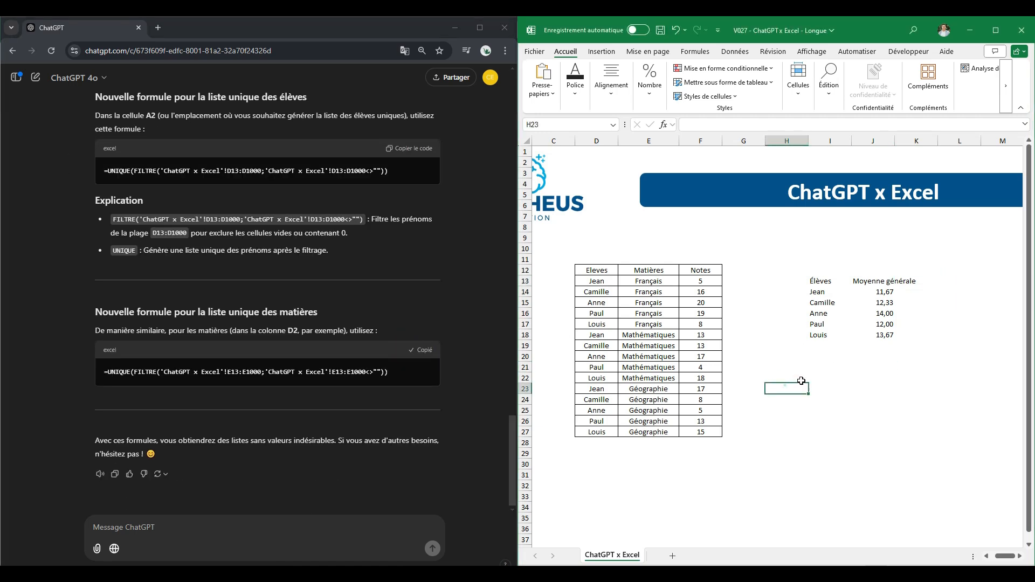
left_click(828, 368)
left_click(714, 126)
key("ctrl+v")
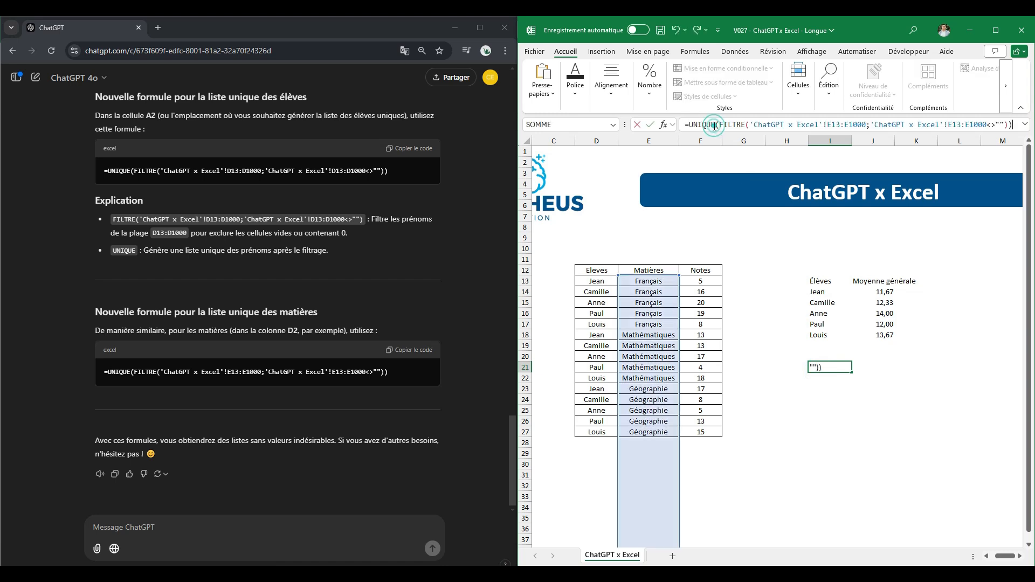
key("Return")
Enter the header "Matières" in cell I20 above the unique subjects list.
left_click(822, 357)
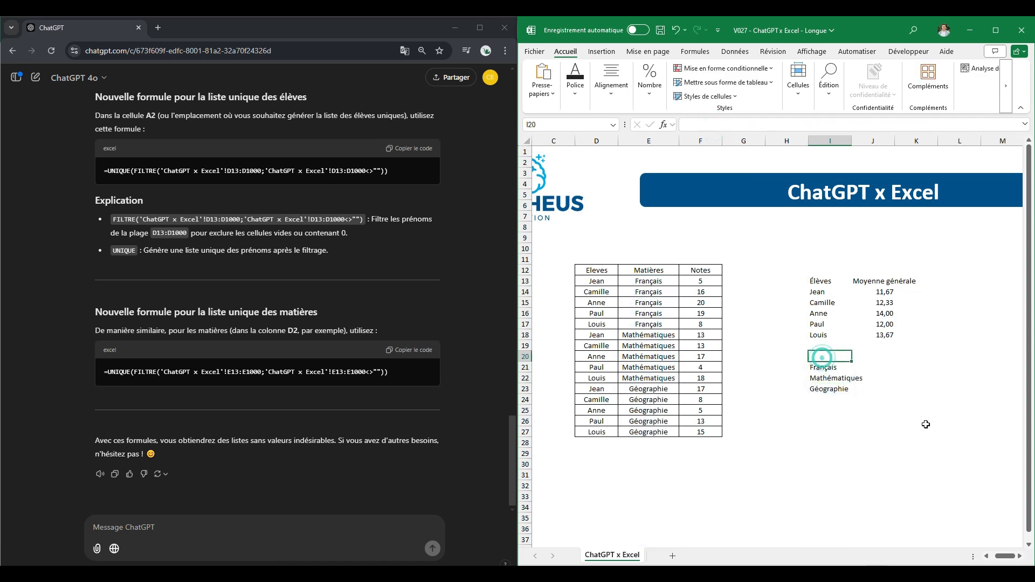
type("Matières")
key("Return")
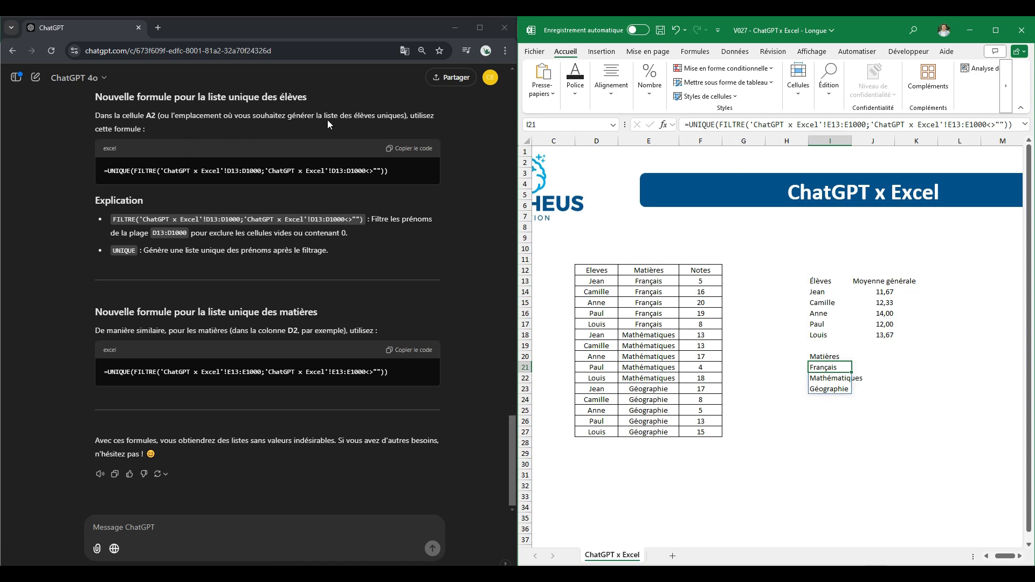
left_click(829, 399)
type("0")
key("Return")
key("Up")
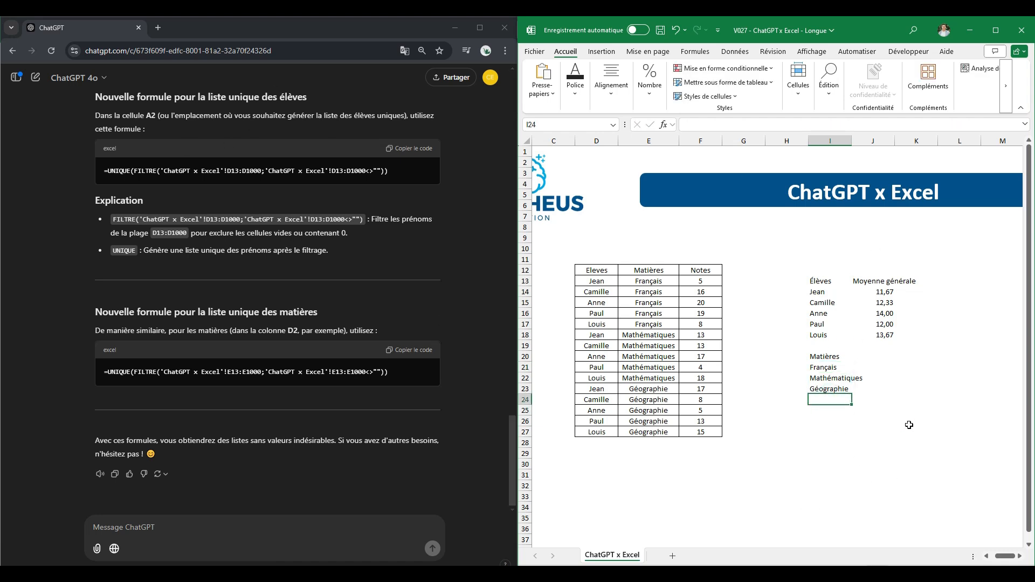
key("Up")
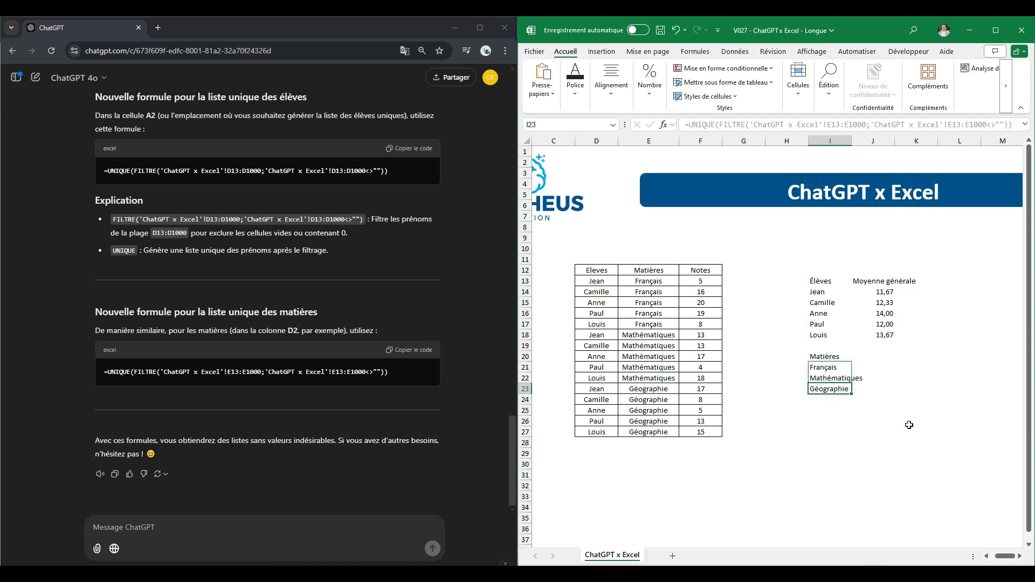
Copy the average-per-subject formula from ChatGPT's Étape 4 and paste =MOYENNE.SI('ChatGPT x Excel'!E$13:E$1000;D2;'ChatGPT x Excel'!F$13:F$1000) into J21.
scroll(385, 399, "up", 5)
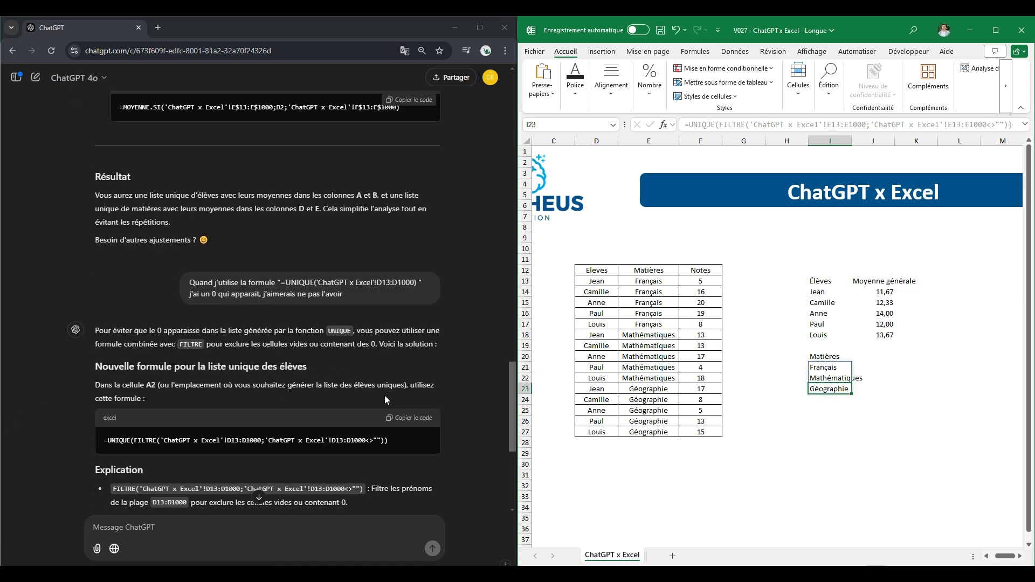
scroll(385, 400, "up", 5)
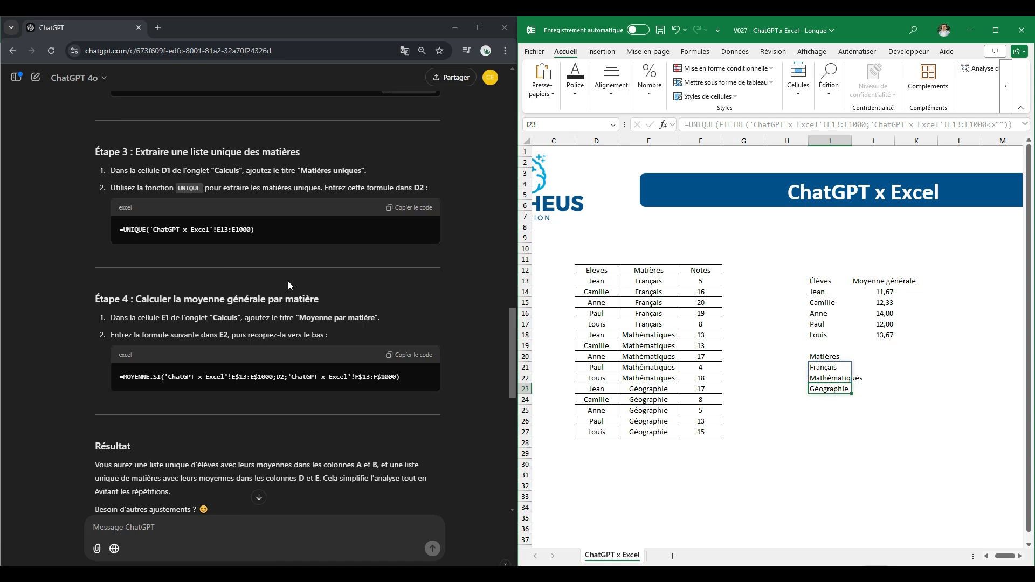
left_click(409, 354)
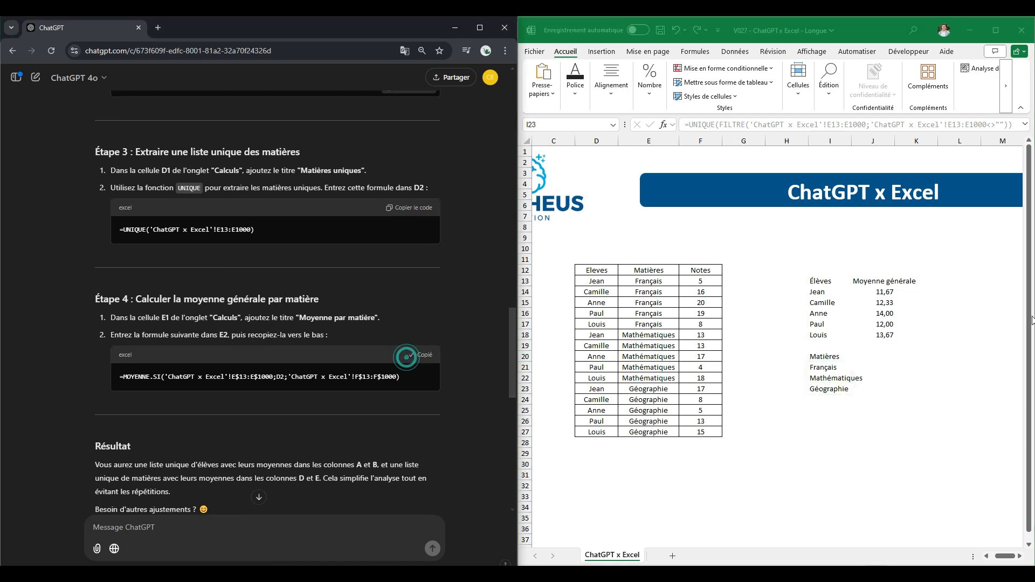
double_click(872, 367)
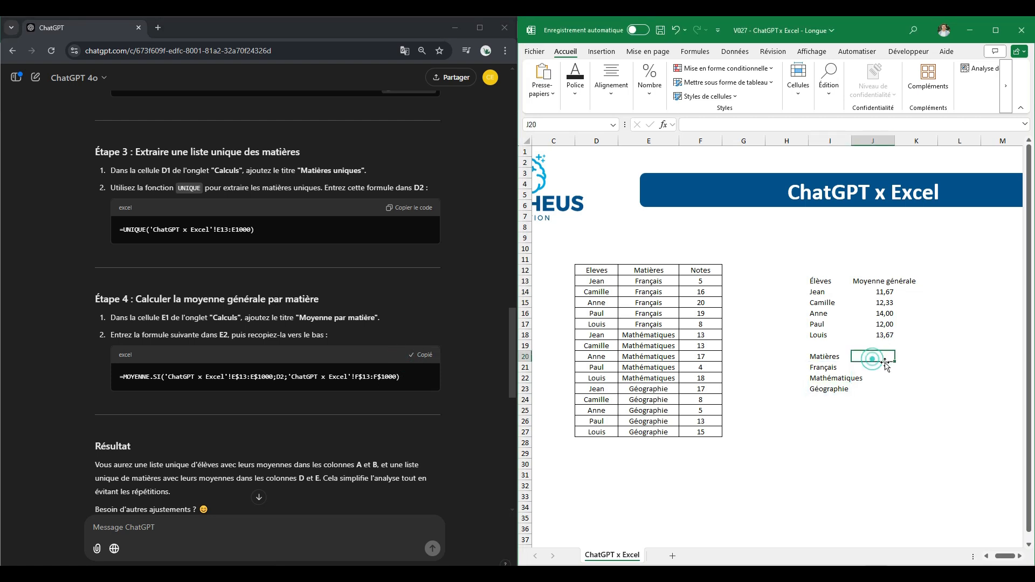
key("ctrl+v")
left_click(748, 124)
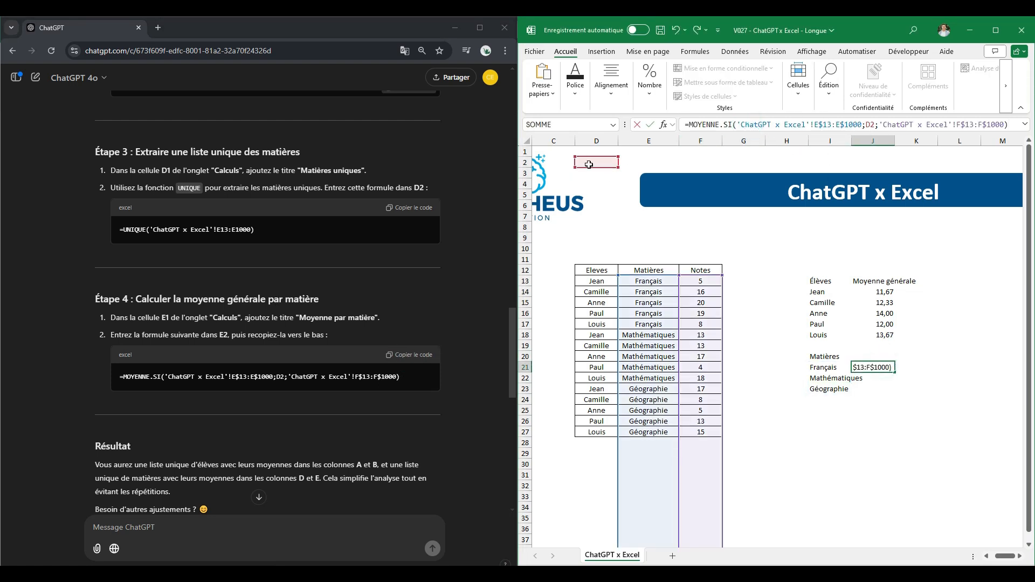
Change the criterion of the MOYENNE.SI formula in J21 from D2 to I21.
left_click(873, 126)
key("BackSpace")
key("BackSpace")
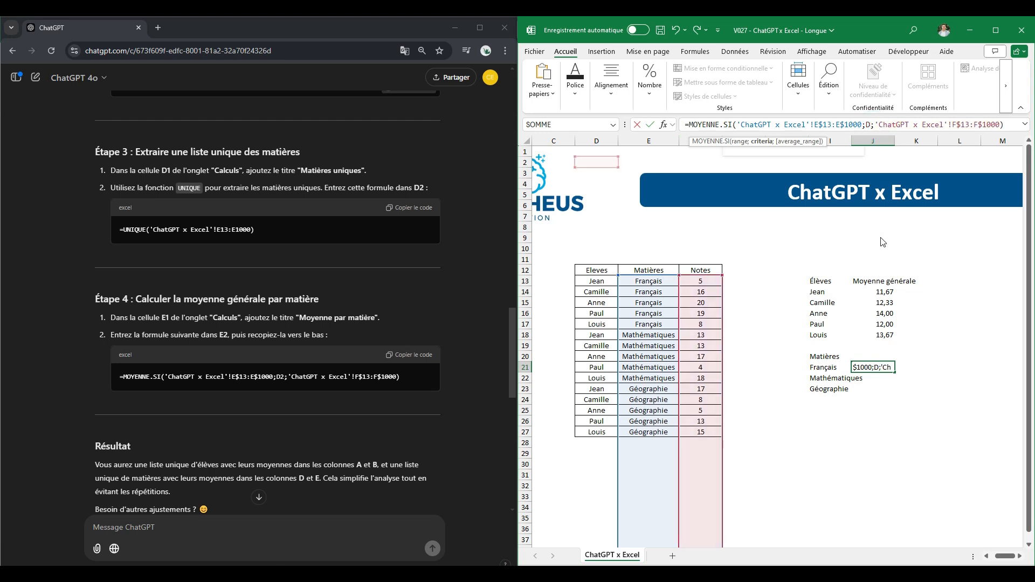
left_click(826, 368)
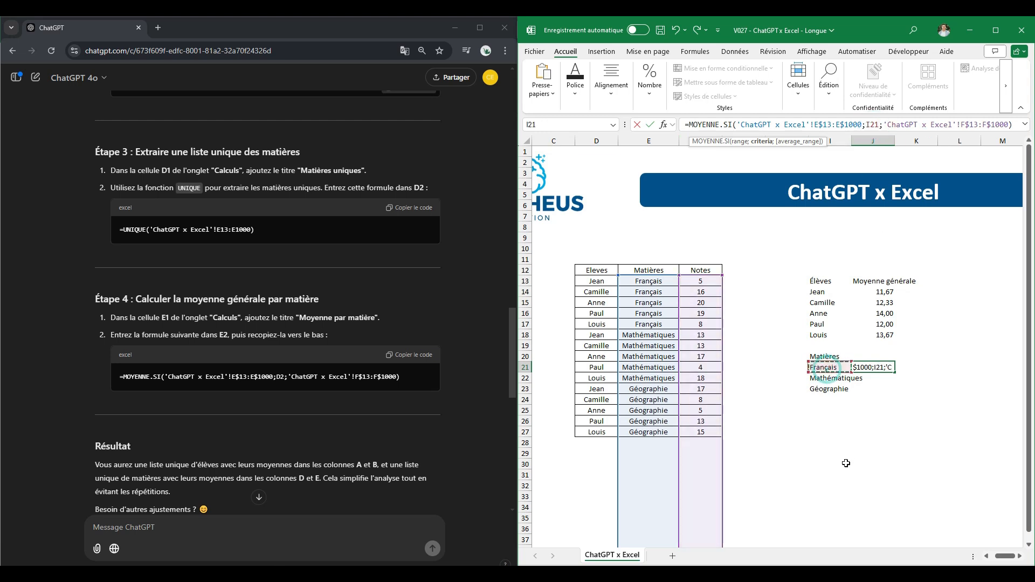
key("Return")
Fill the subject average formula from J21 down to J23, leaving J24 empty.
left_click(884, 368)
left_click_drag(895, 373, 877, 402)
left_click(877, 402)
key("Delete")
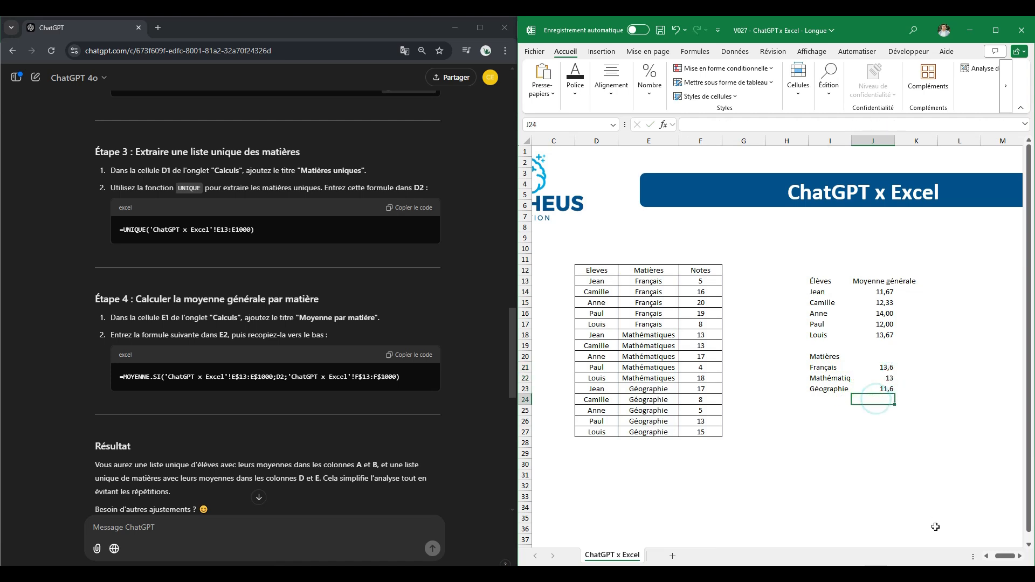
left_click(875, 487)
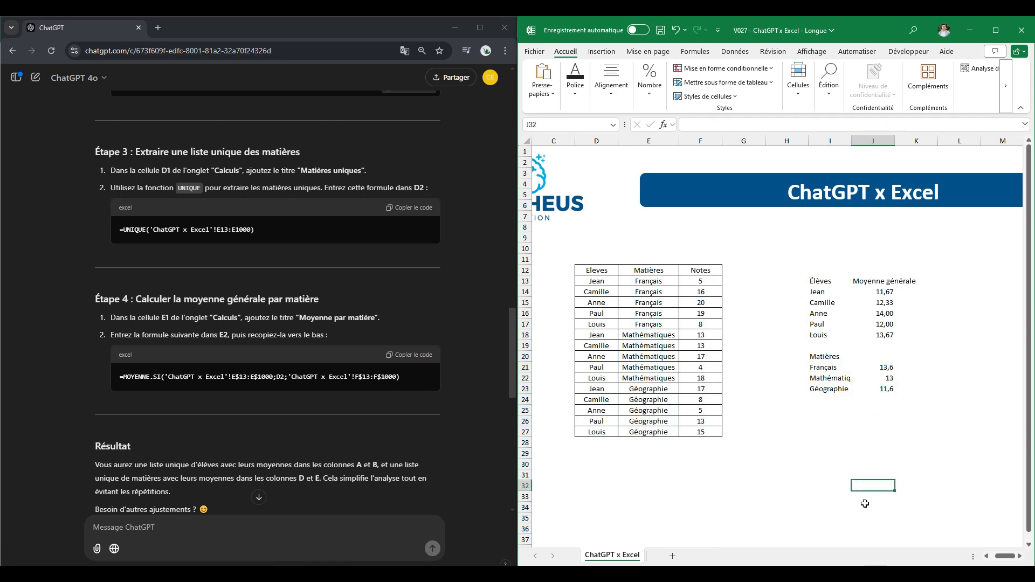
Sum the Géographie grades in cell G30 with =SOMME(F23:F27) as a manual check.
left_click_drag(696, 388, 700, 431)
left_click(763, 467)
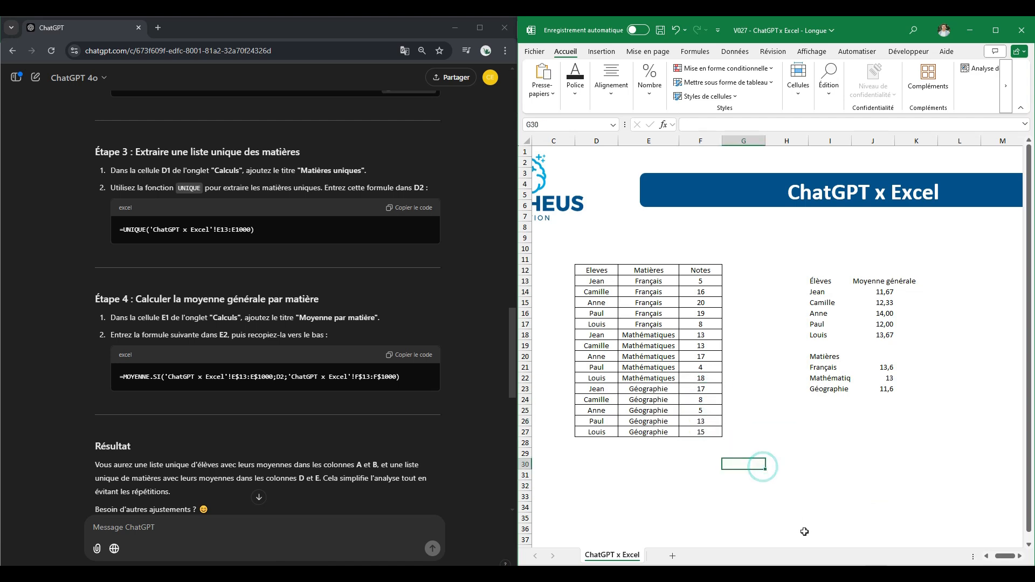
type("=somme(")
left_click_drag(706, 387, 701, 431)
key("Return")
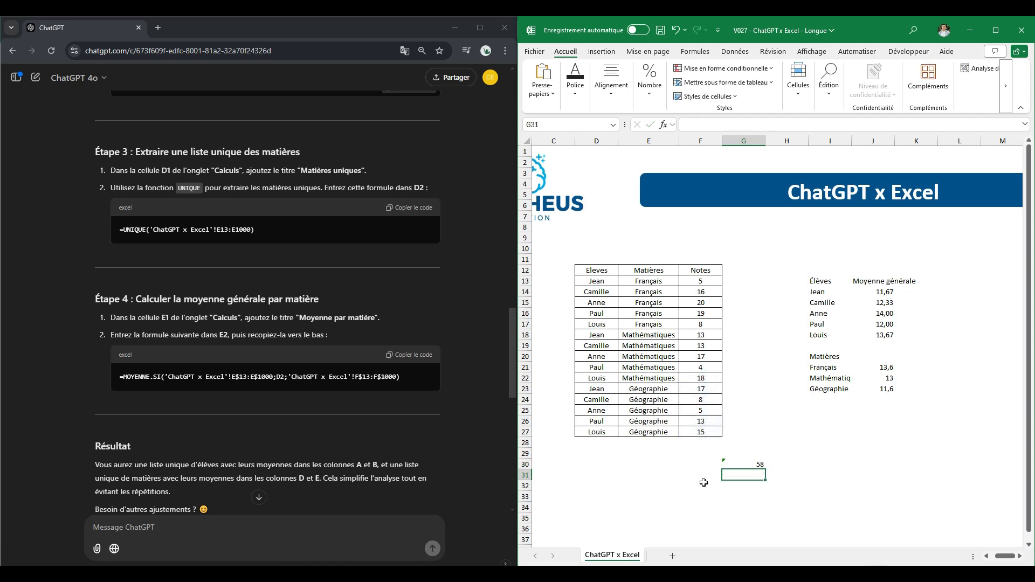
Divide the G30 sum by 5 and compare it with the Géographie average in J23.
left_click(758, 464)
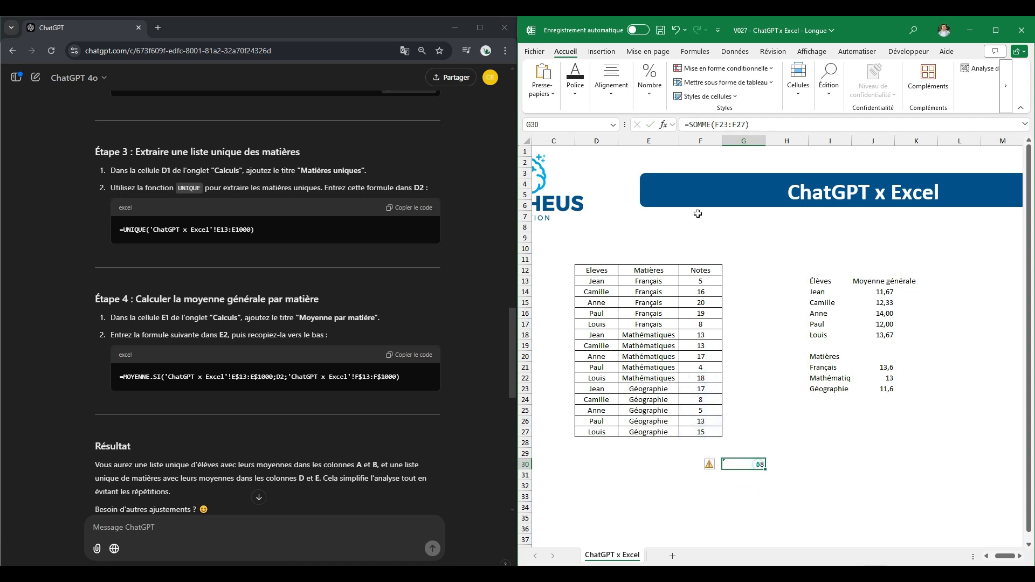
double_click(757, 465)
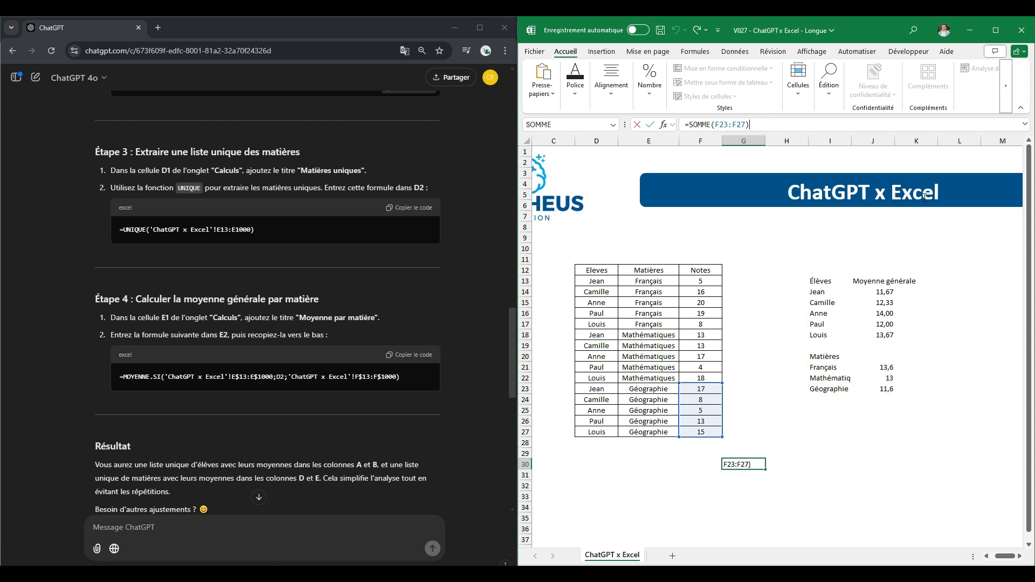
type("/5")
key("Return")
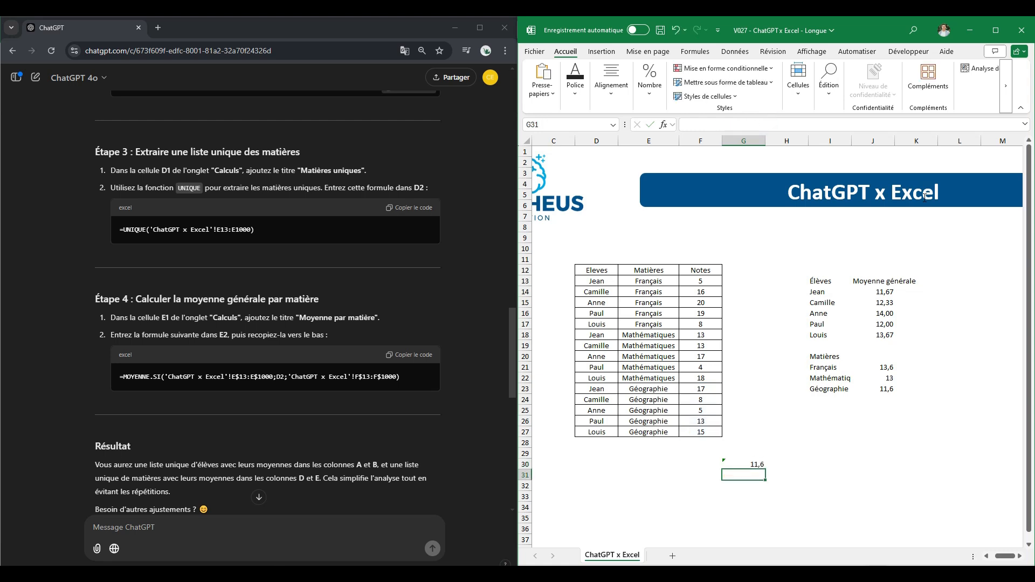
left_click(888, 393)
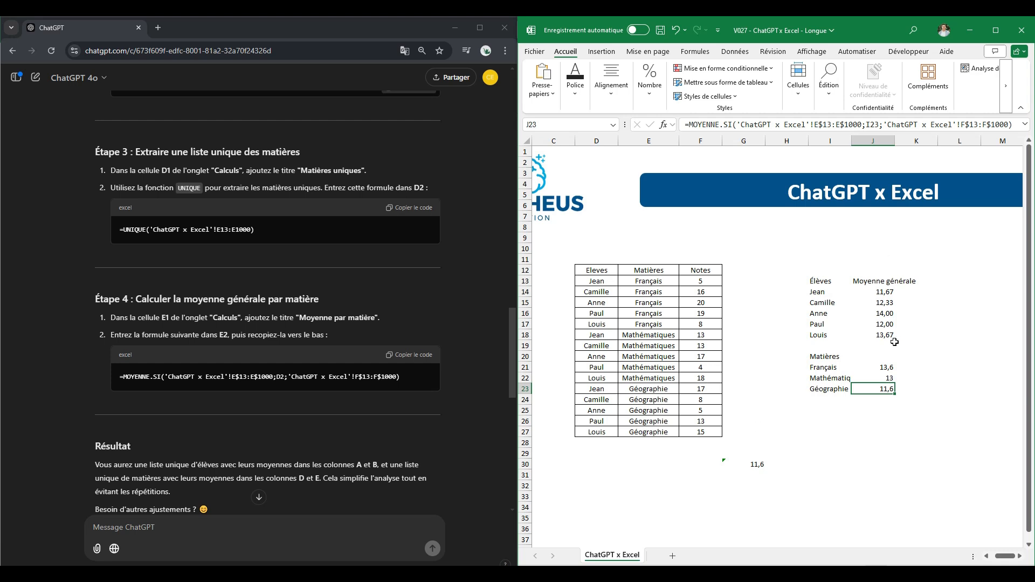
Delete the manual check formula from cell G30.
left_click_drag(689, 509, 834, 434)
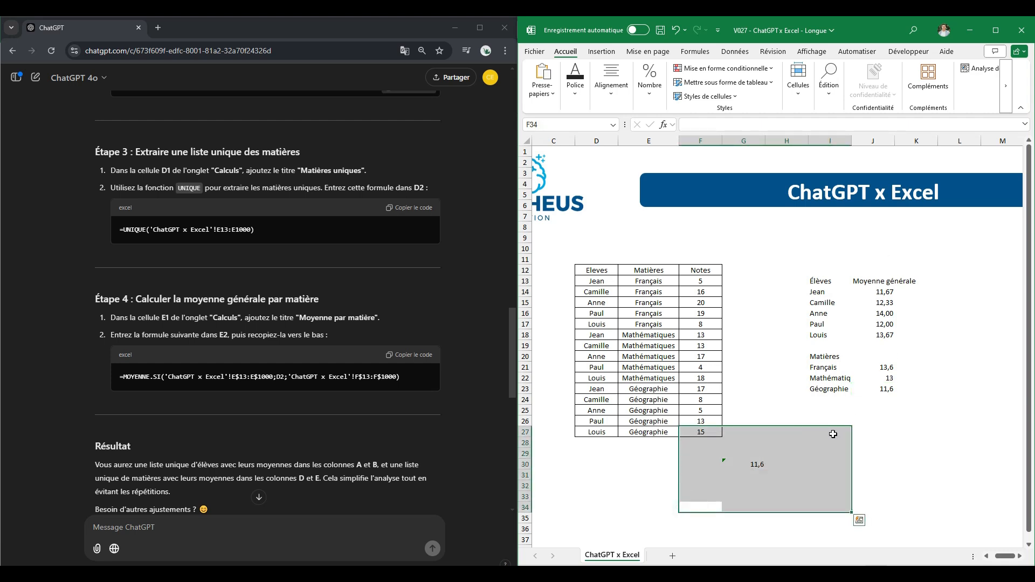
left_click(787, 485)
left_click(724, 464)
key("Delete")
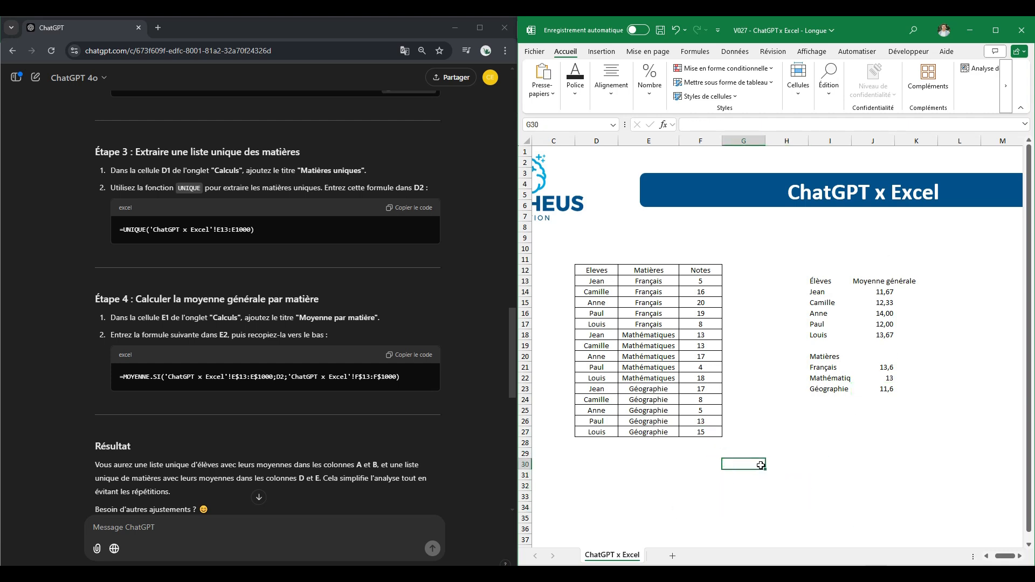
left_click(825, 476)
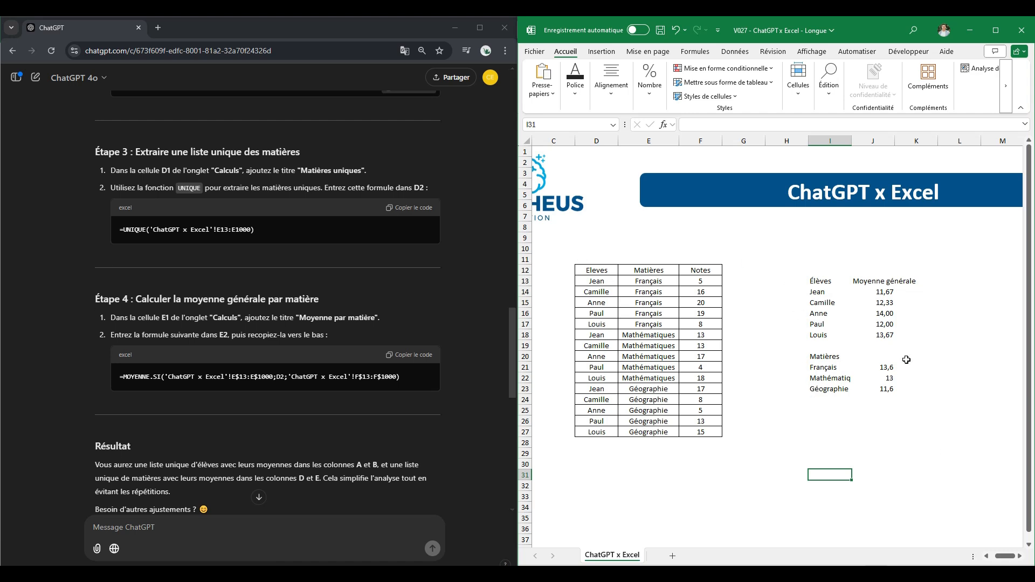
left_click(916, 421)
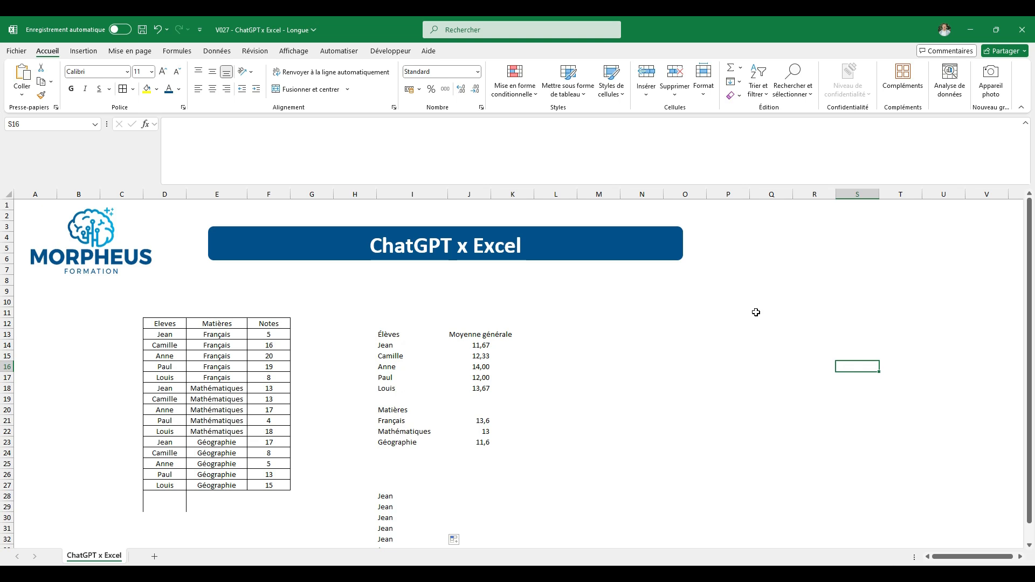
Reduce the height of the formula bar to a single line.
left_click(587, 291)
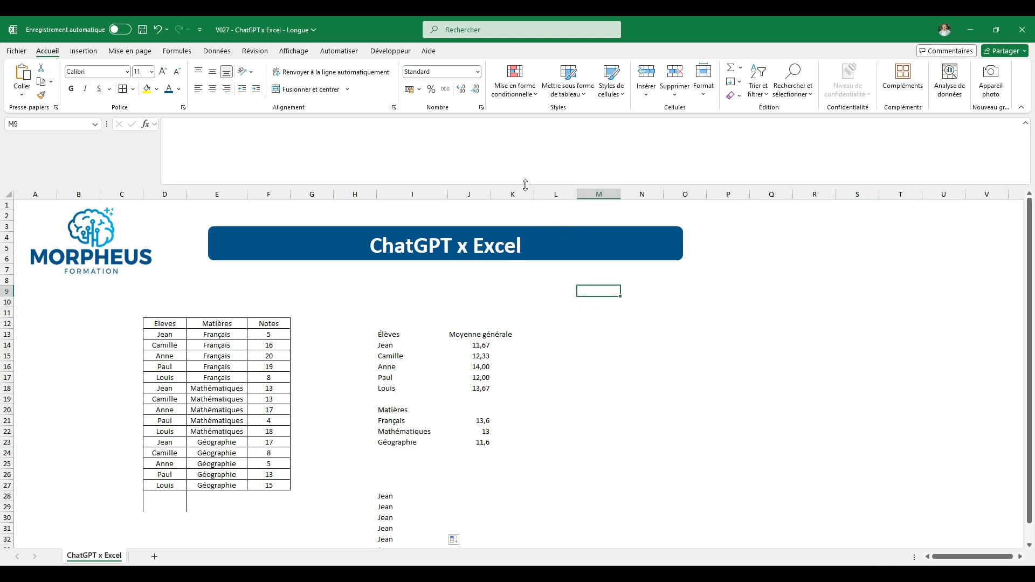
left_click_drag(527, 185, 529, 142)
left_click(632, 323)
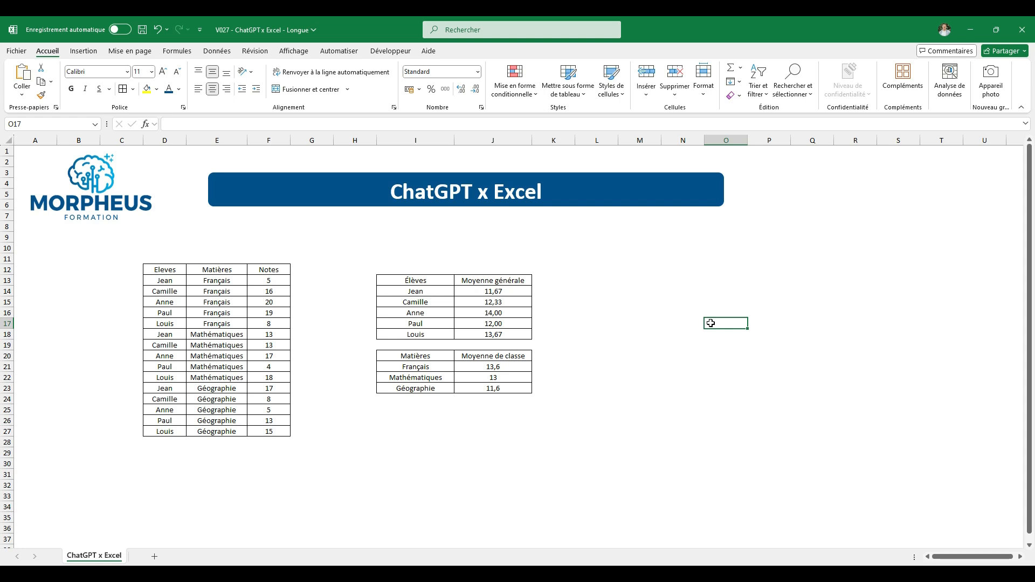
Highlight the student averages table in range I13:J18 to review it, and clear the selection.
left_click(426, 279)
left_click_drag(426, 280, 490, 334)
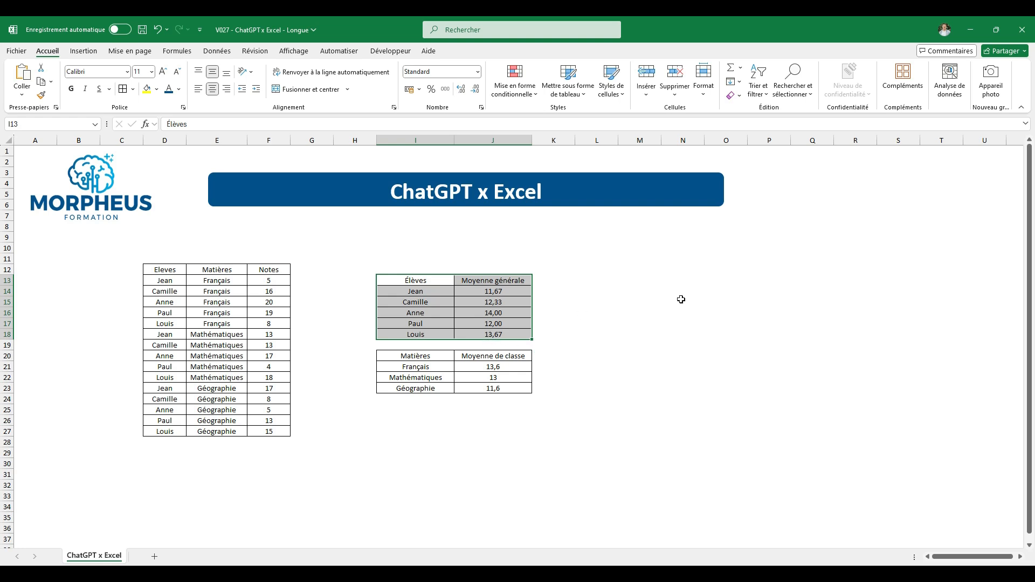
left_click(652, 325)
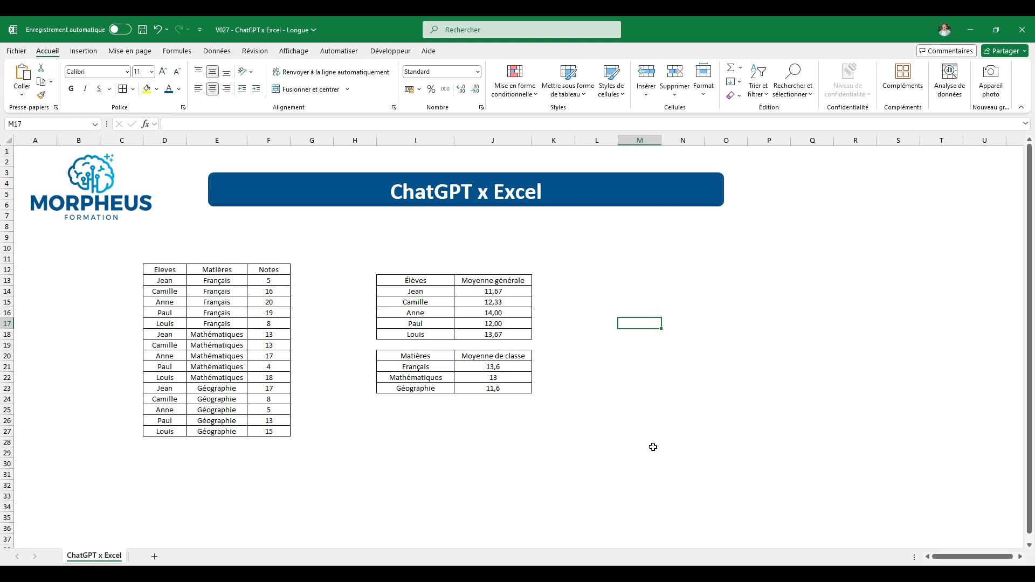
Switch to Bloc-notes with the prepared VBA prompt and reposition its window over the workbook.
key("alt+Tab")
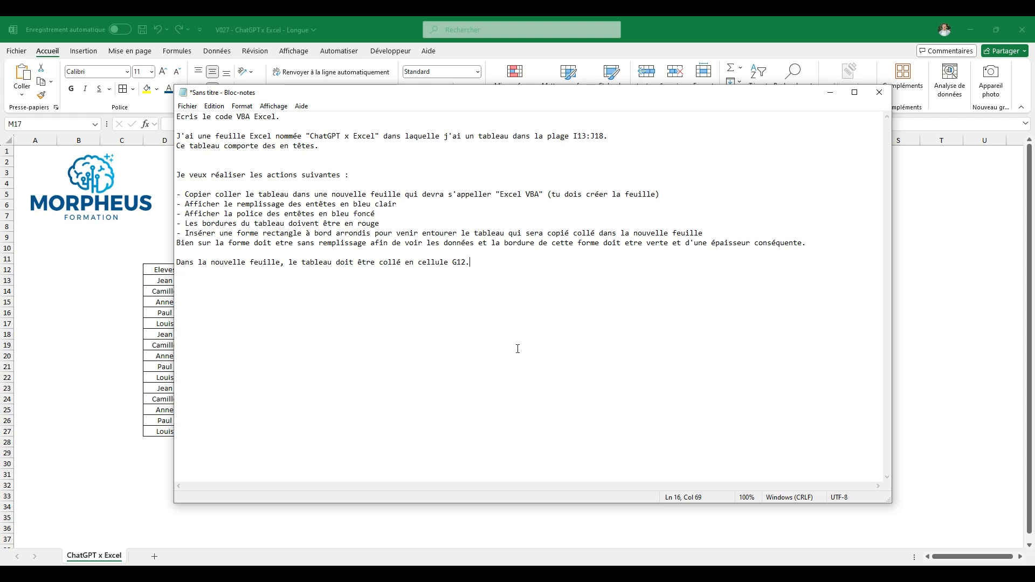
left_click_drag(468, 97, 424, 99)
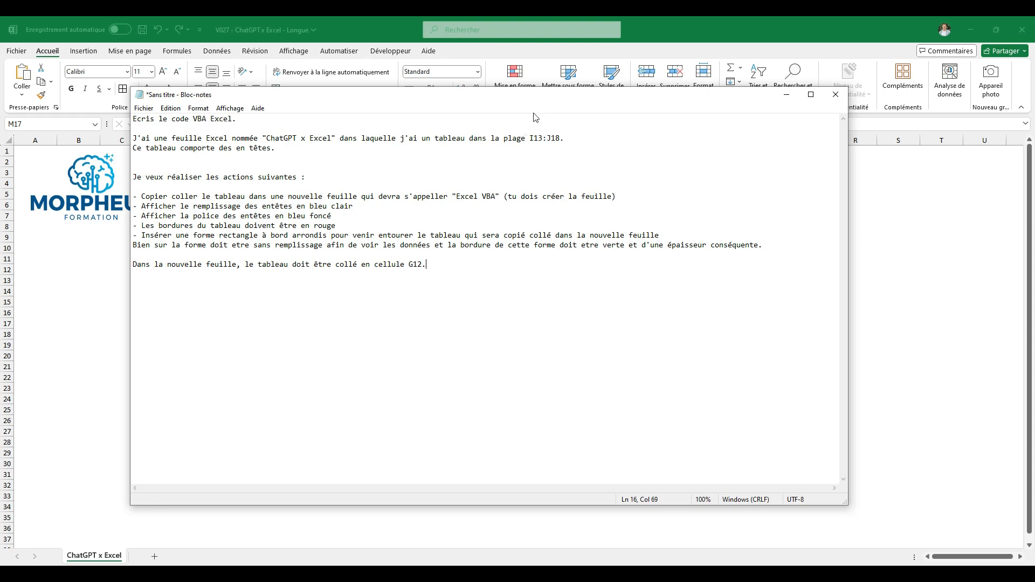
Compare the prompt's opening lines with the student averages table by moving the Bloc-notes window aside and back.
left_click_drag(525, 103, 621, 455)
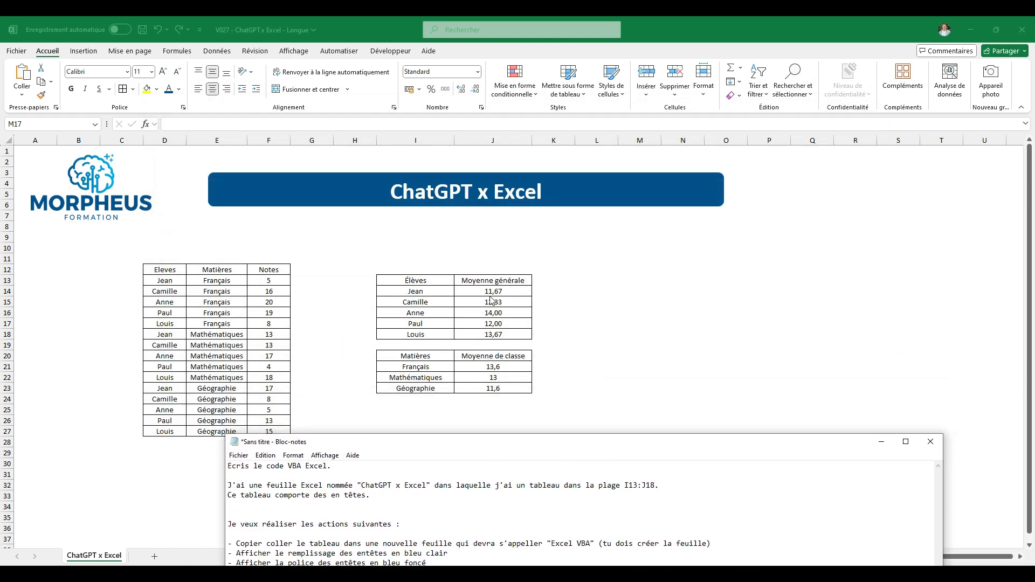
left_click_drag(592, 447, 570, 180)
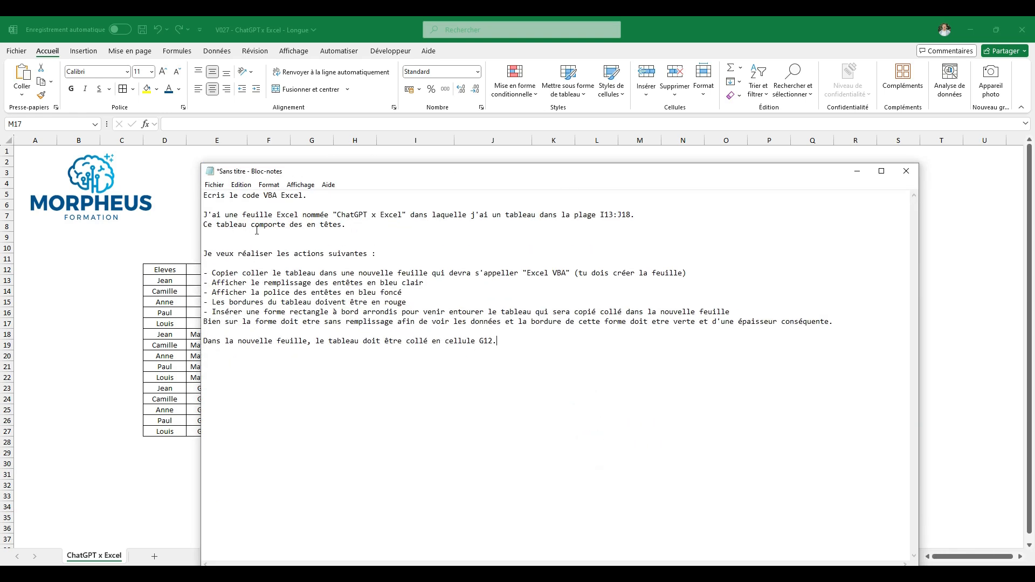
left_click_drag(402, 171, 470, 376)
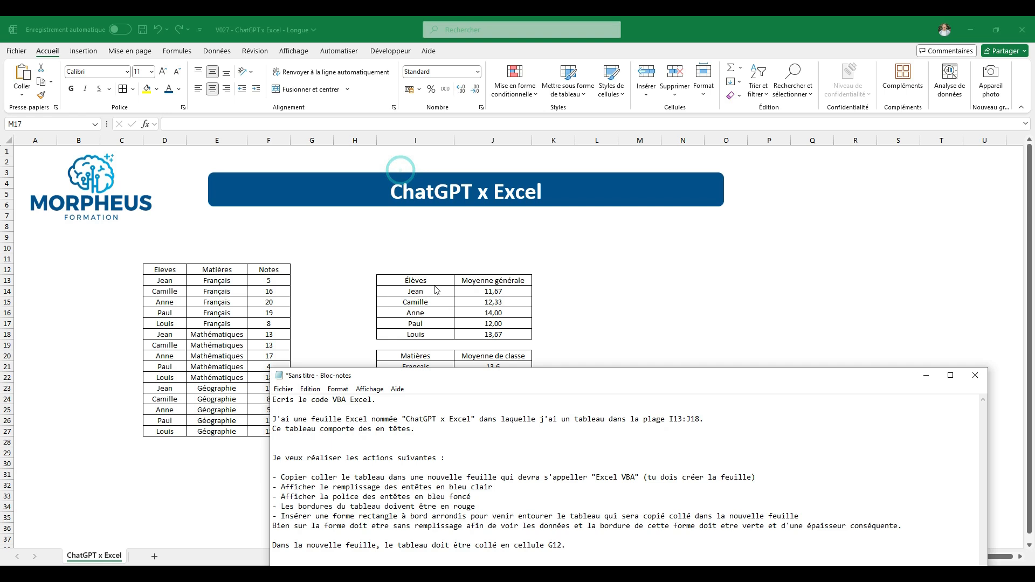
left_click_drag(533, 373, 521, 141)
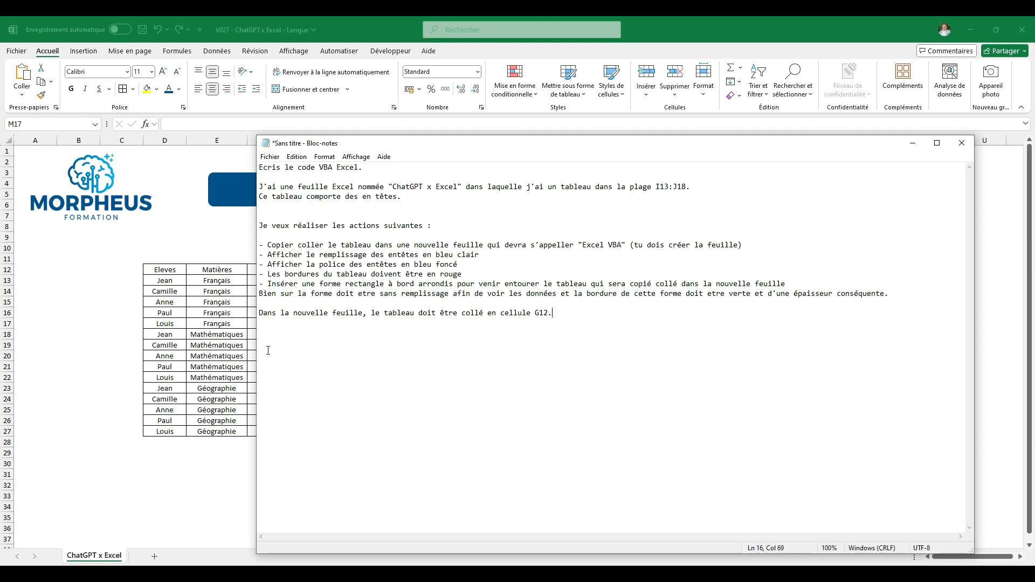
Review the prompt's header fill, header font and border instructions, checking them against the student averages table in the worksheet.
left_click(287, 262)
left_click(367, 254)
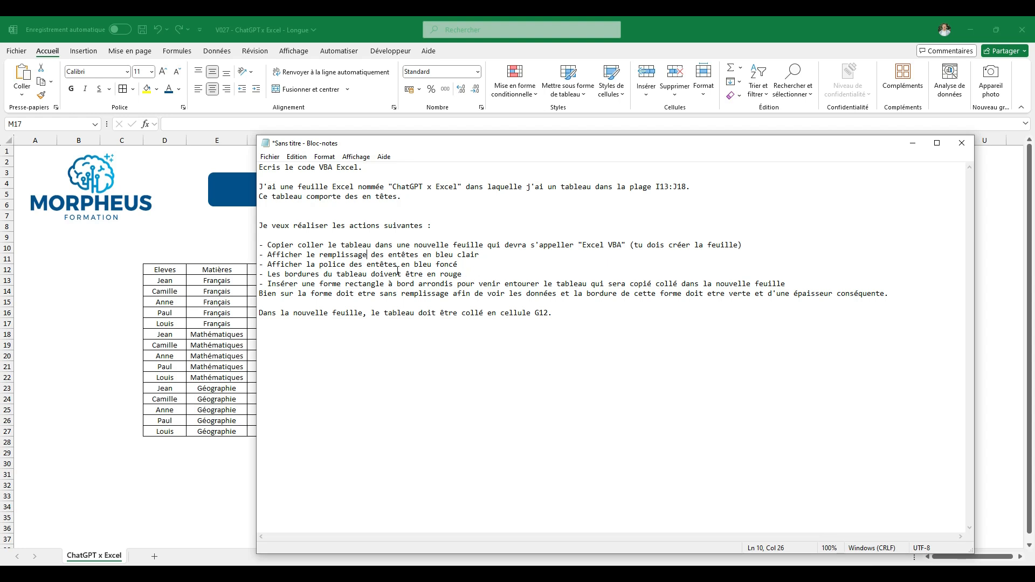
left_click_drag(470, 259, 280, 266)
left_click(370, 274)
left_click_drag(665, 144, 660, 410)
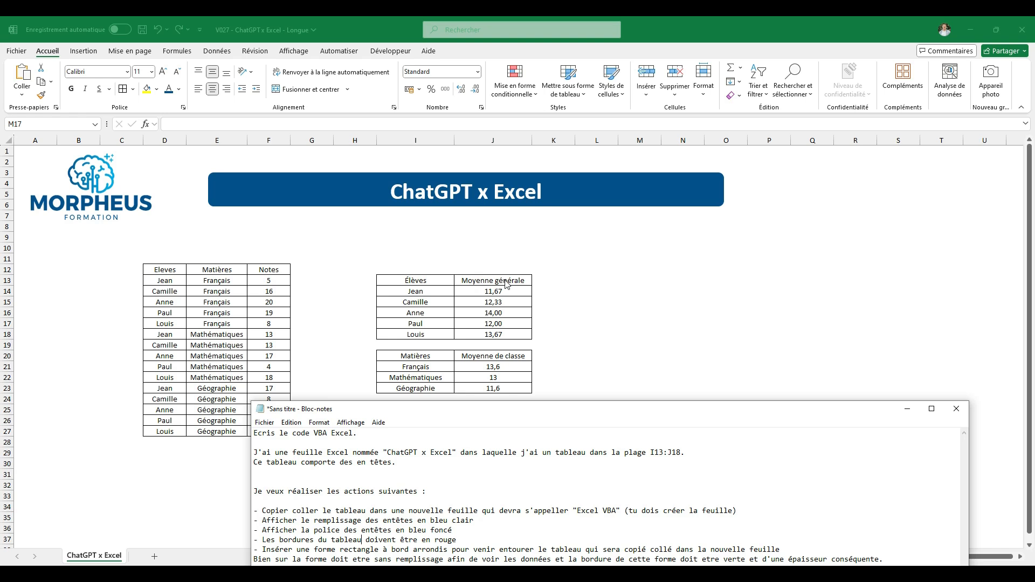
left_click_drag(549, 408, 475, 117)
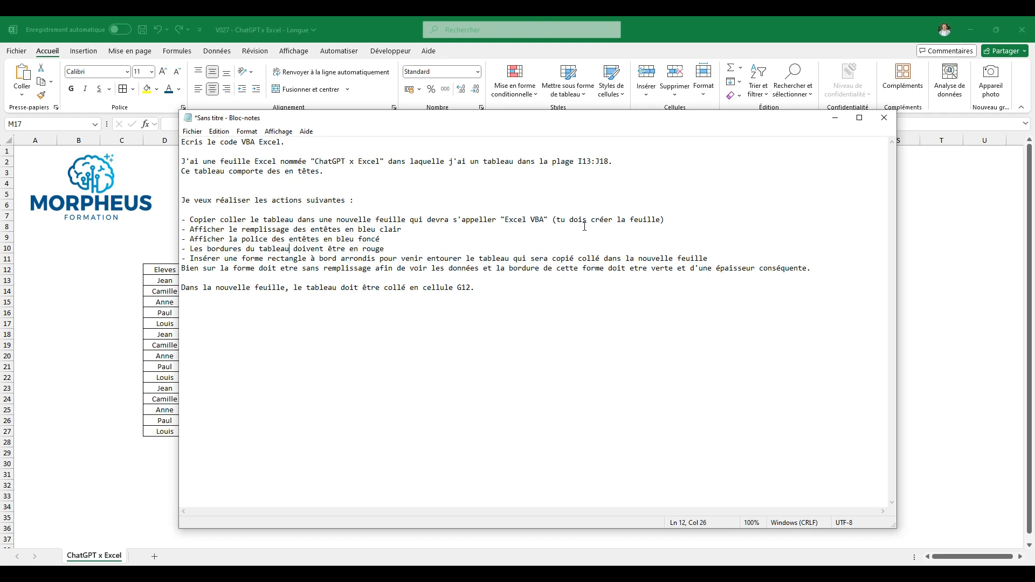
Reread the prompt's instructions about creating the new sheet and using red table borders.
left_click_drag(694, 212, 582, 220)
left_click(662, 221)
key("Down")
key("Down")
left_click_drag(385, 249, 354, 248)
left_click(425, 251)
Return to the workbook and draw a rounded rectangle over the student averages table in I13:J18.
left_click(87, 287)
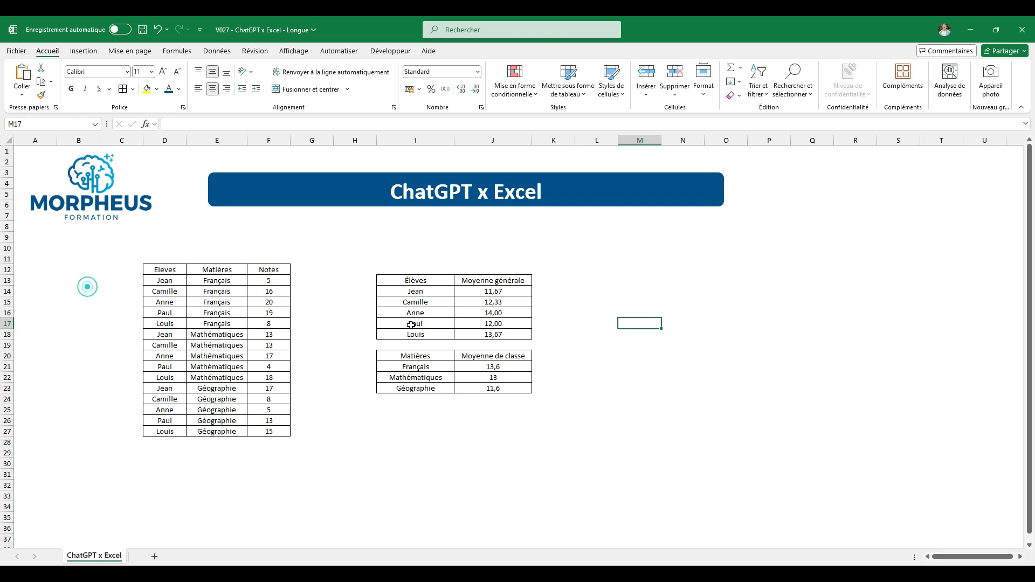
left_click(313, 319)
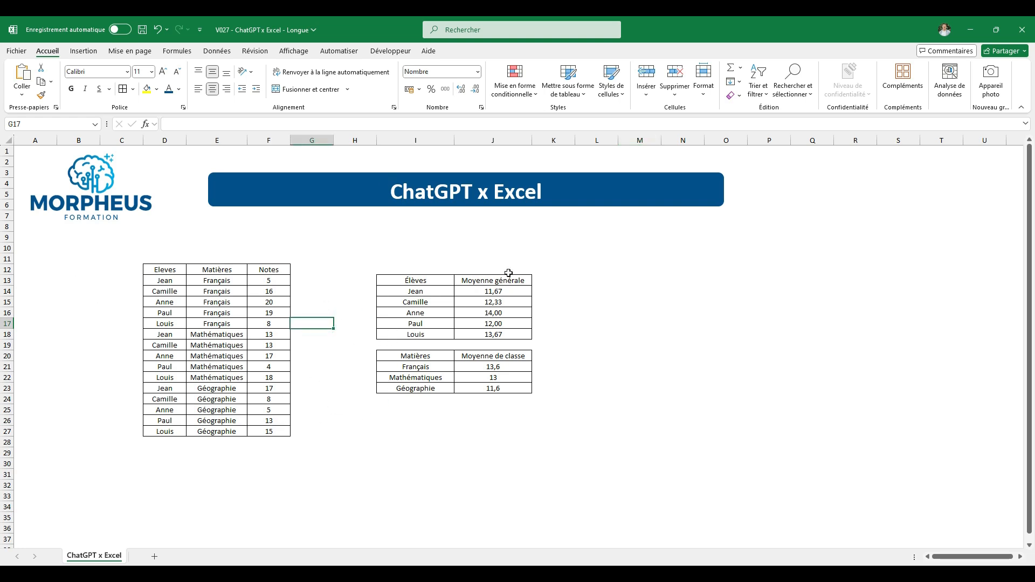
left_click(91, 54)
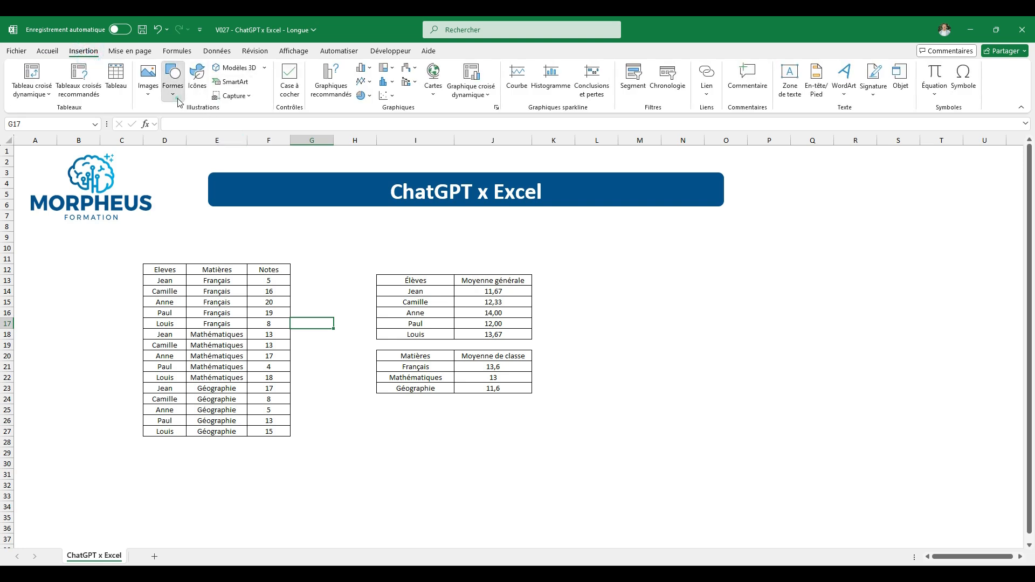
left_click(173, 76)
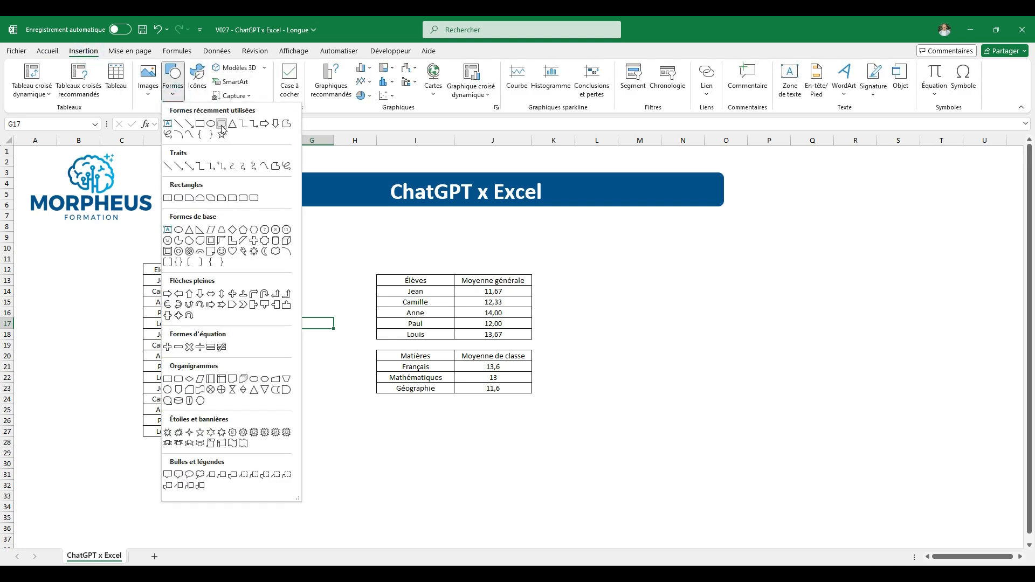
left_click(224, 124)
mouse_move(362, 270)
left_mouse_down()
mouse_move(568, 355)
mouse_move(568, 348)
left_mouse_up()
left_click(628, 399)
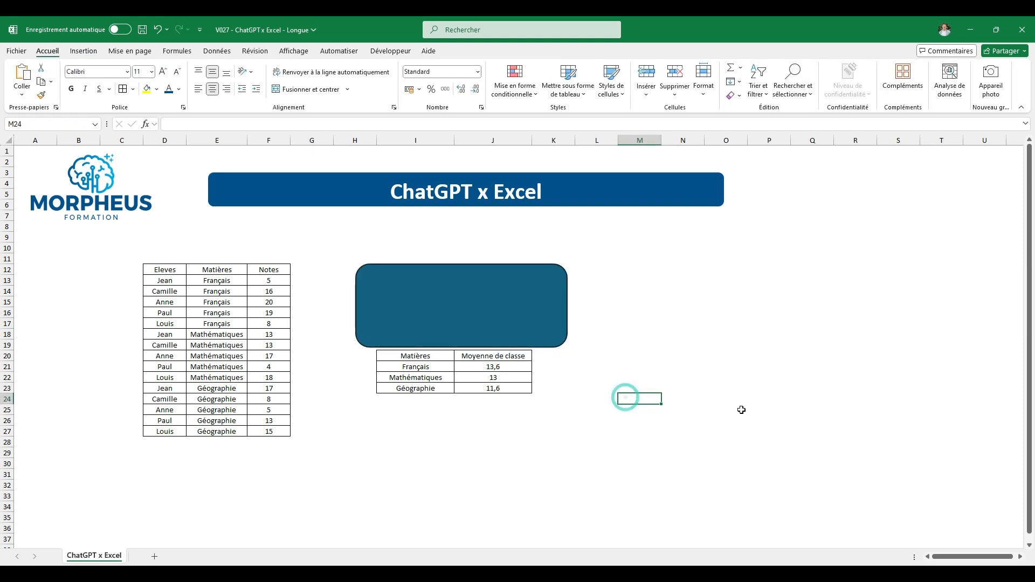
Remove the fill of the rounded rectangle covering the student averages table.
left_click(513, 309)
left_click(558, 237)
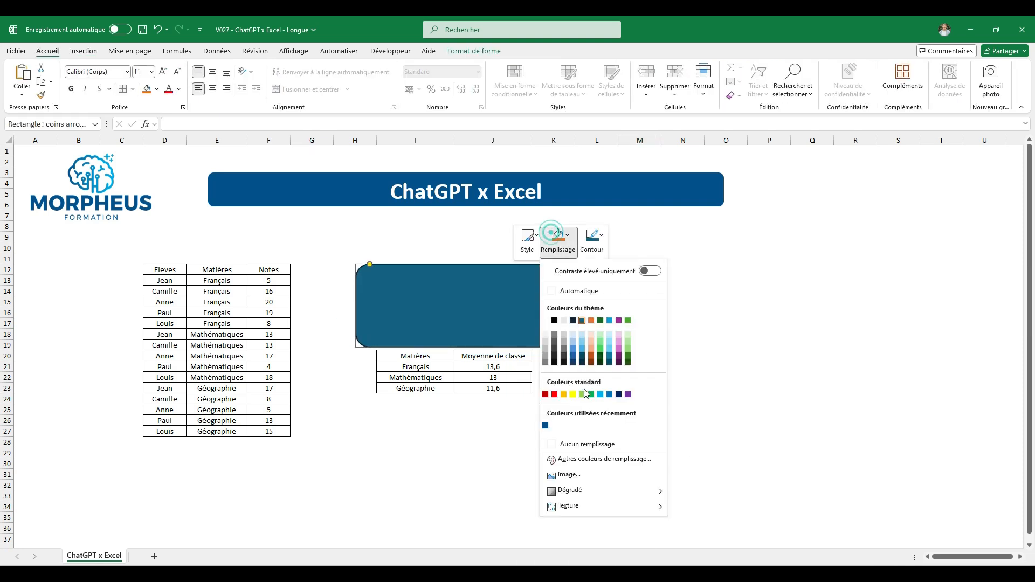
left_click(561, 444)
left_click(665, 402)
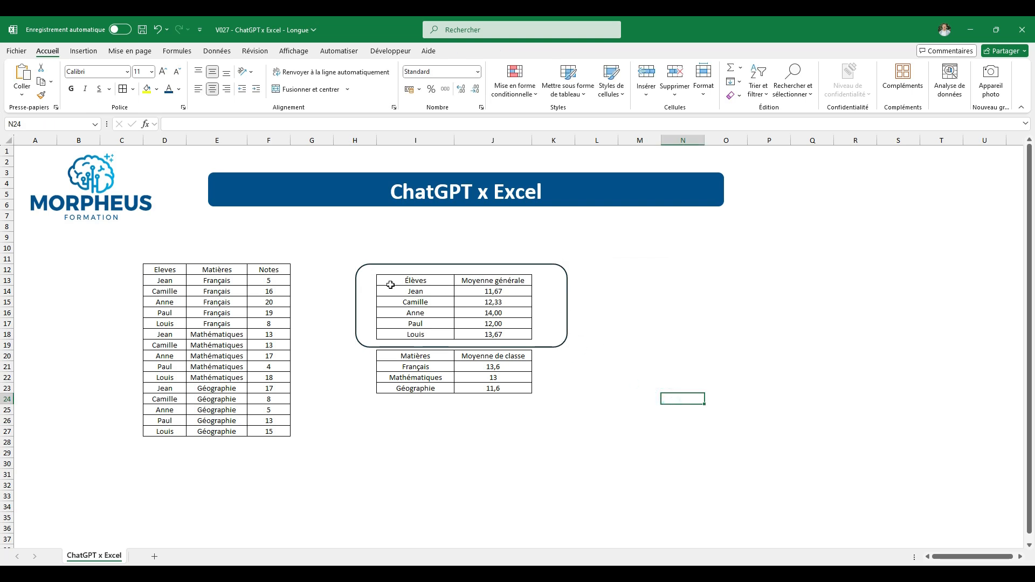
Give the rounded rectangle around the student averages table a thick green outline.
right_click(564, 346)
left_click(639, 367)
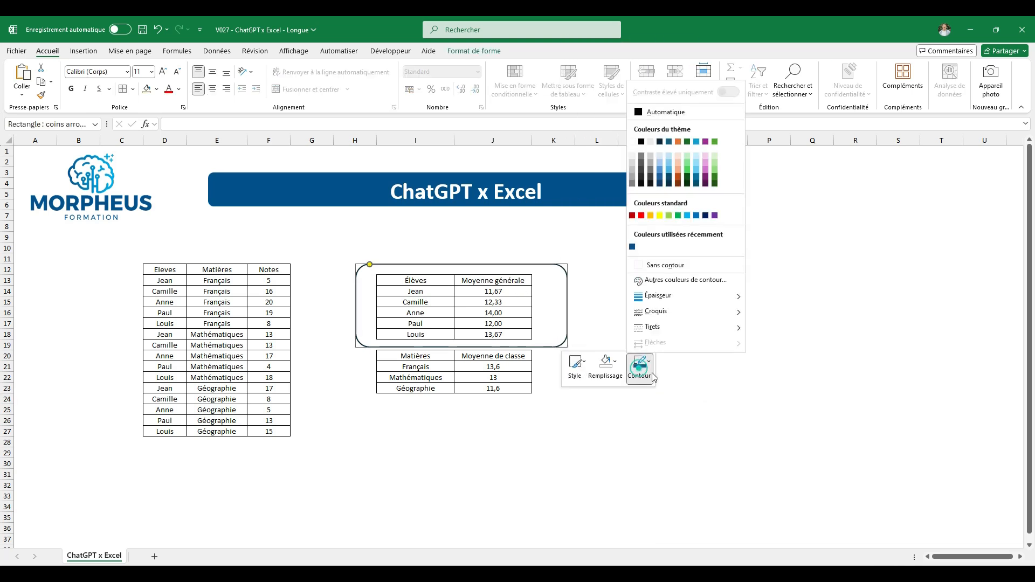
left_click(677, 216)
left_click(640, 367)
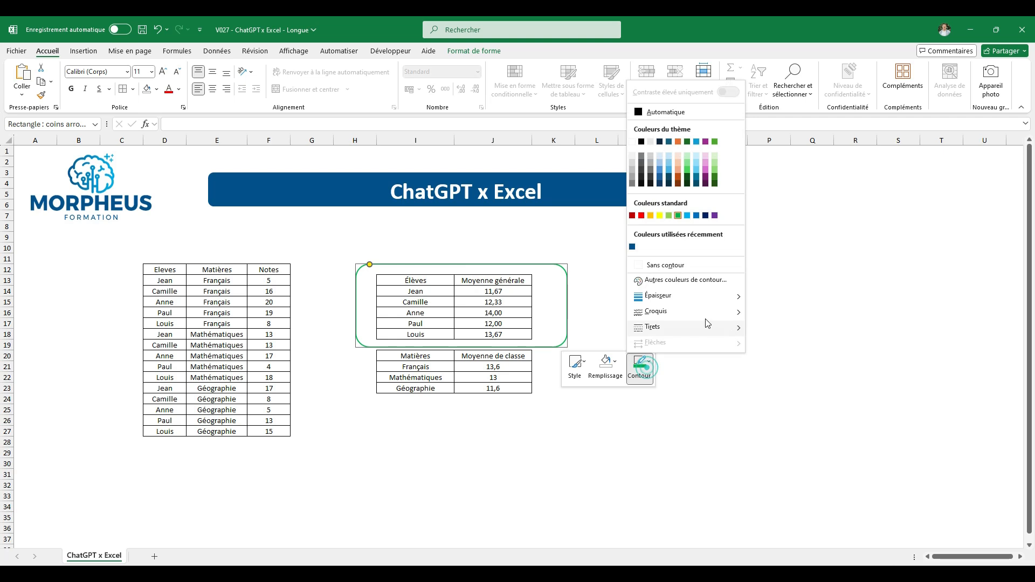
left_click(686, 294)
left_click(792, 396)
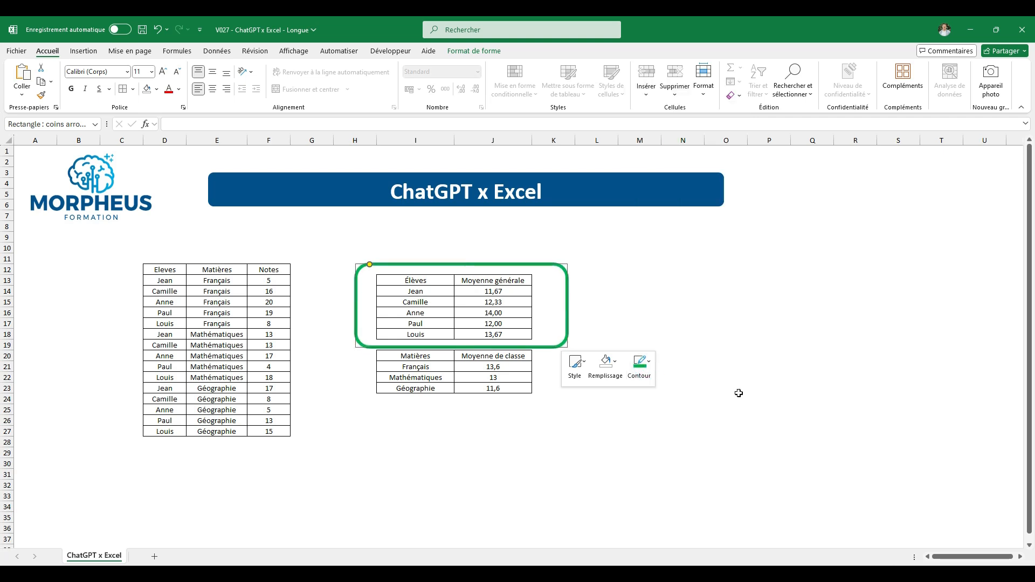
left_click(728, 389)
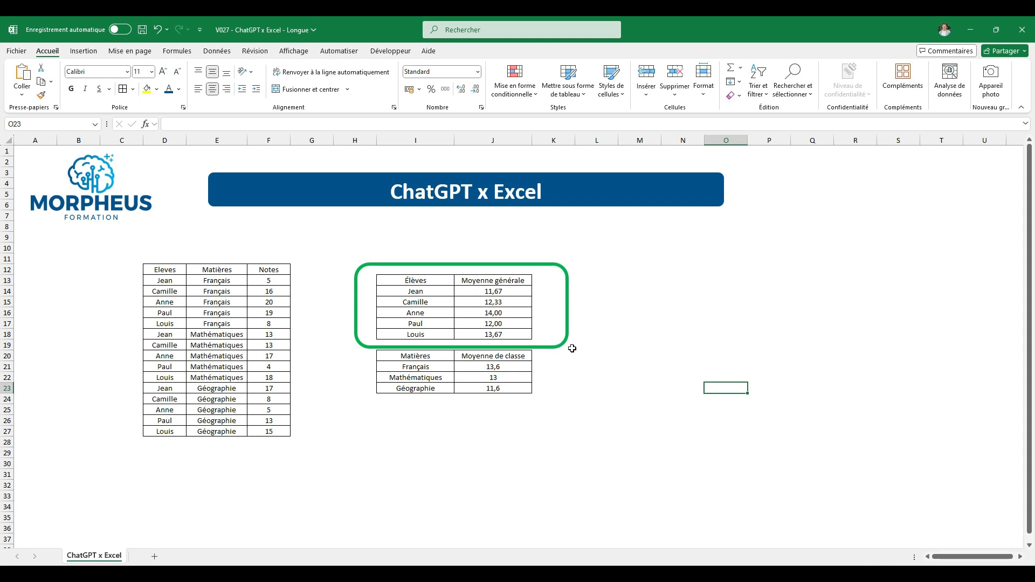
Move the green rounded rectangle off the student averages table and delete it.
left_click_drag(574, 333, 741, 331)
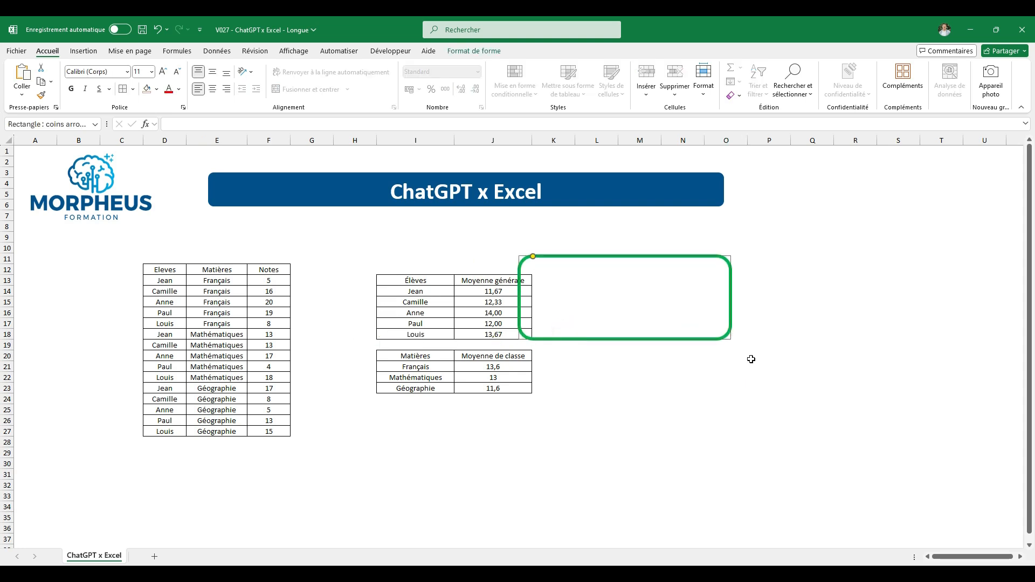
key("Delete")
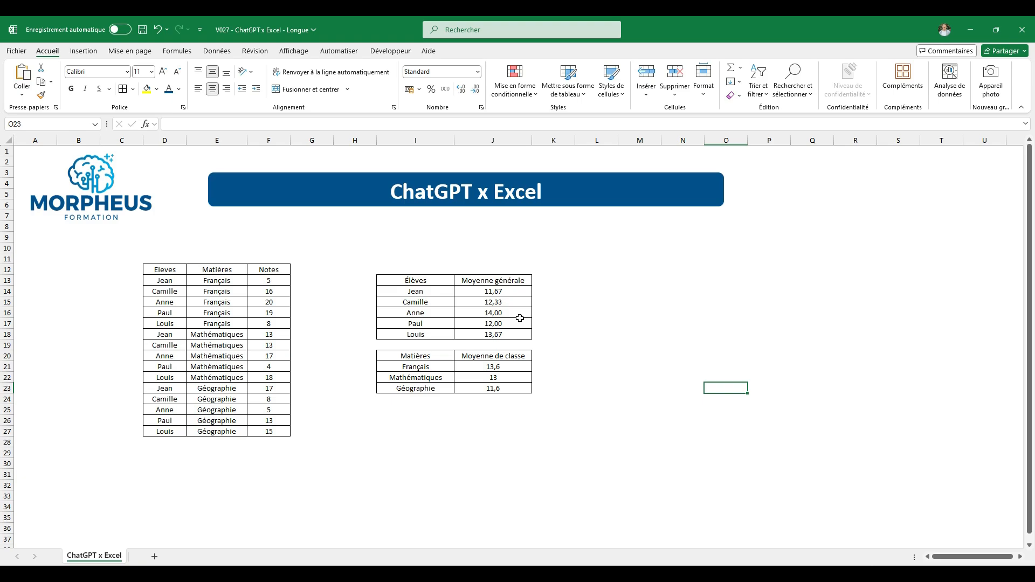
Switch to ChatGPT in the browser, paste the prepared VBA prompt into the message and send it.
key("alt+Tab")
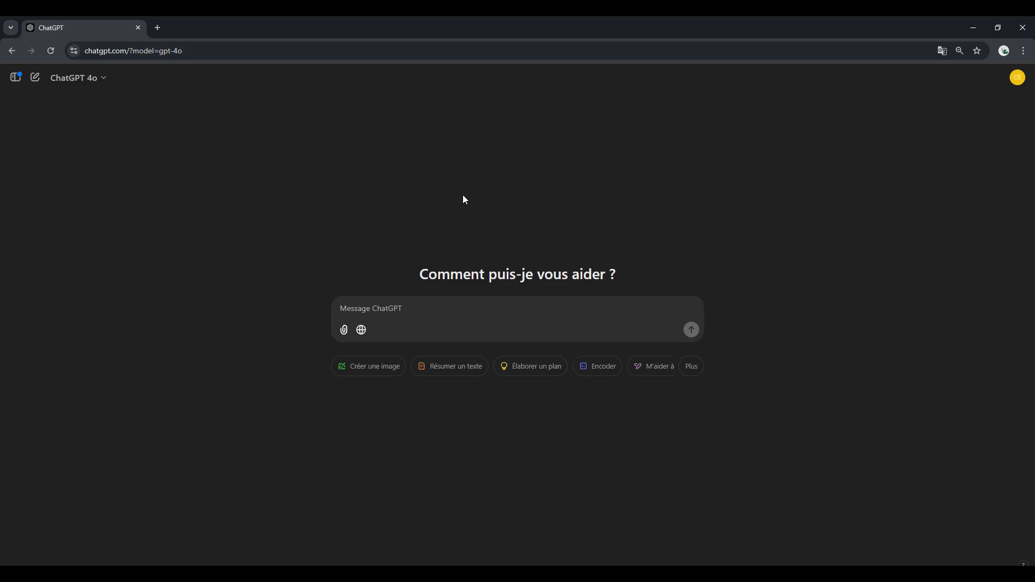
left_click(412, 302)
key("ctrl+v")
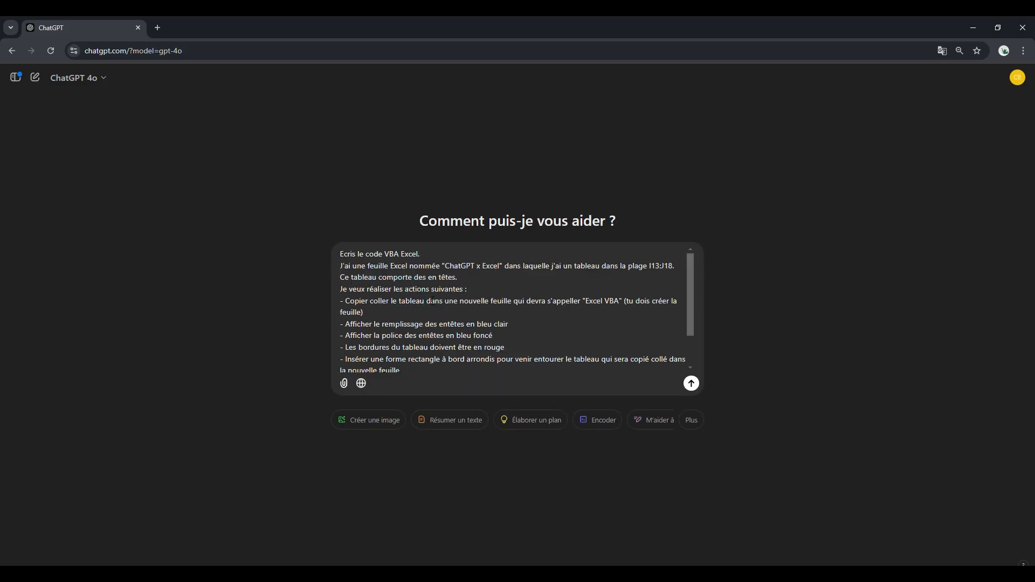
scroll(432, 301, "down", 1)
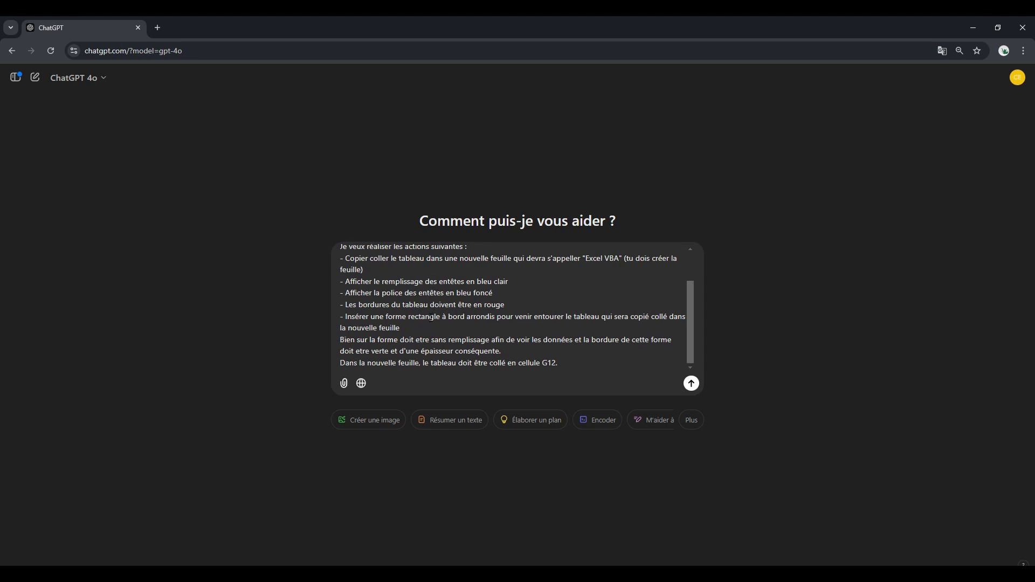
scroll(440, 315, "up", 1)
key("Return")
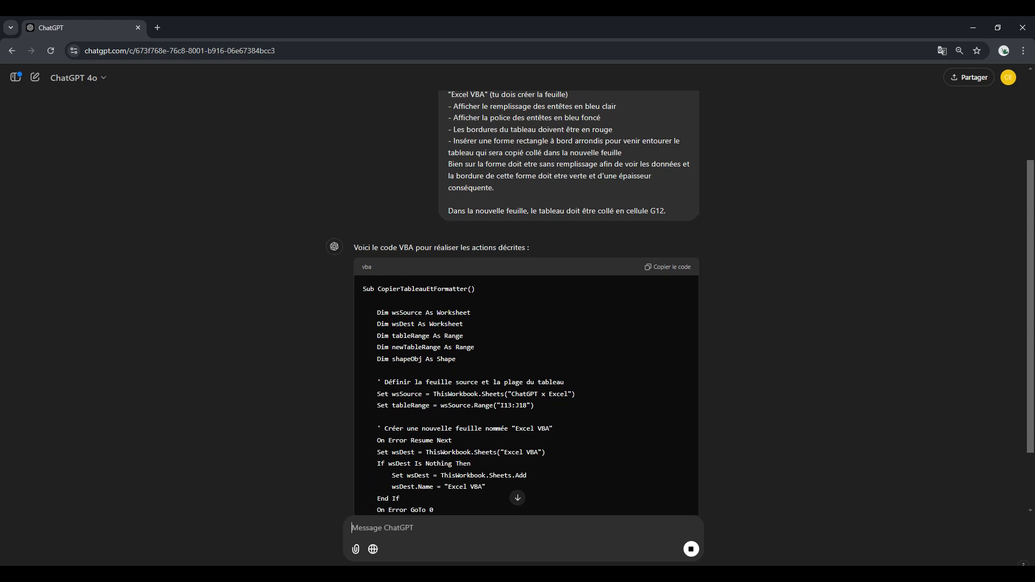
Read through the generated VBA macro and the code explanations below it.
scroll(714, 283, "down", 4)
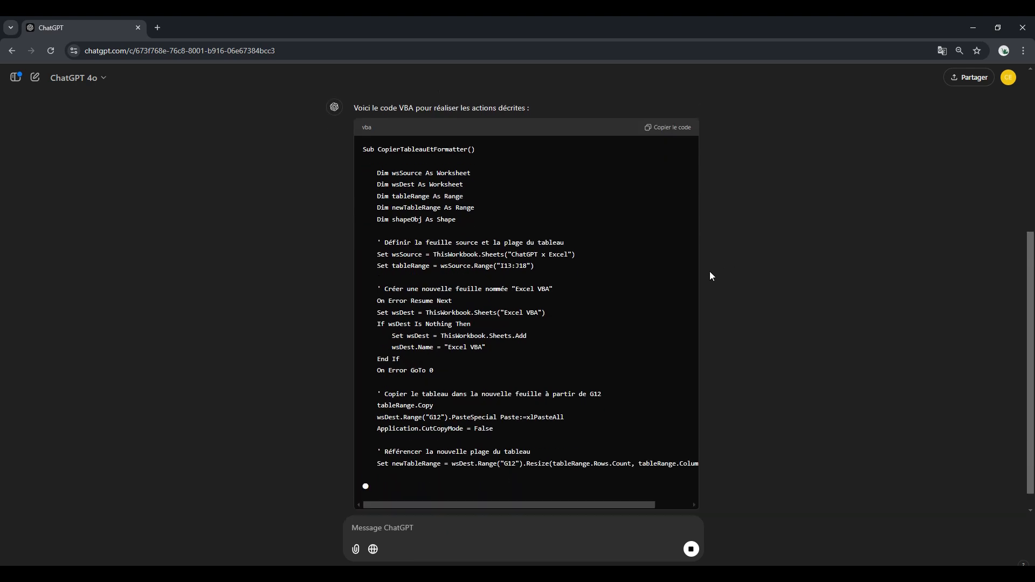
scroll(701, 253, "up", 1)
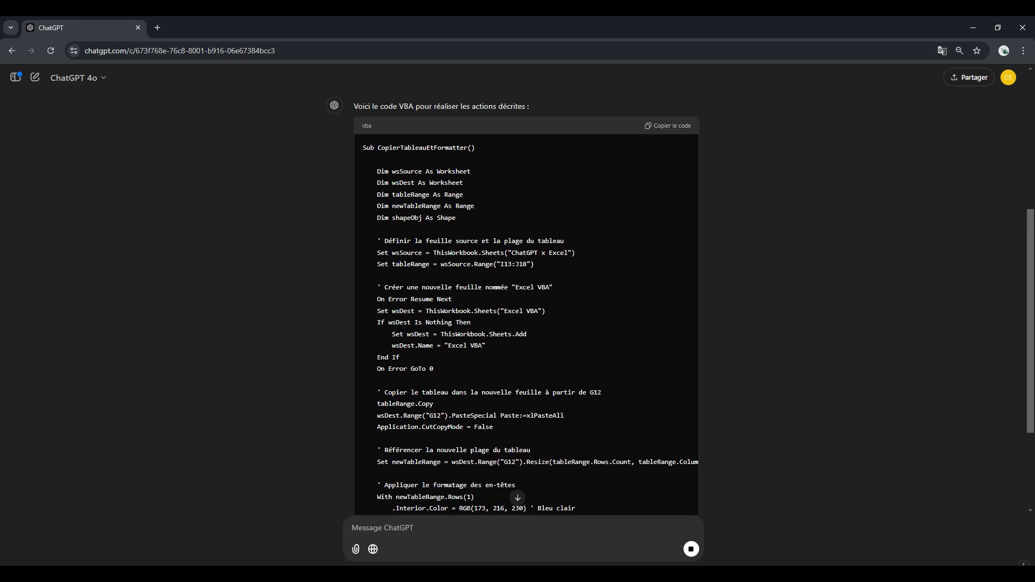
scroll(461, 230, "down", 3)
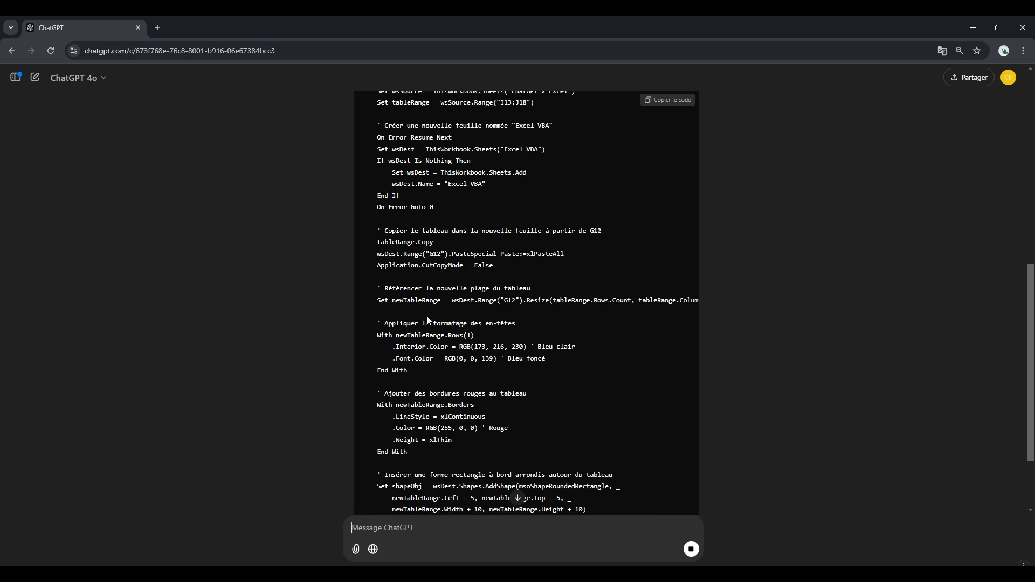
scroll(545, 307, "down", 2)
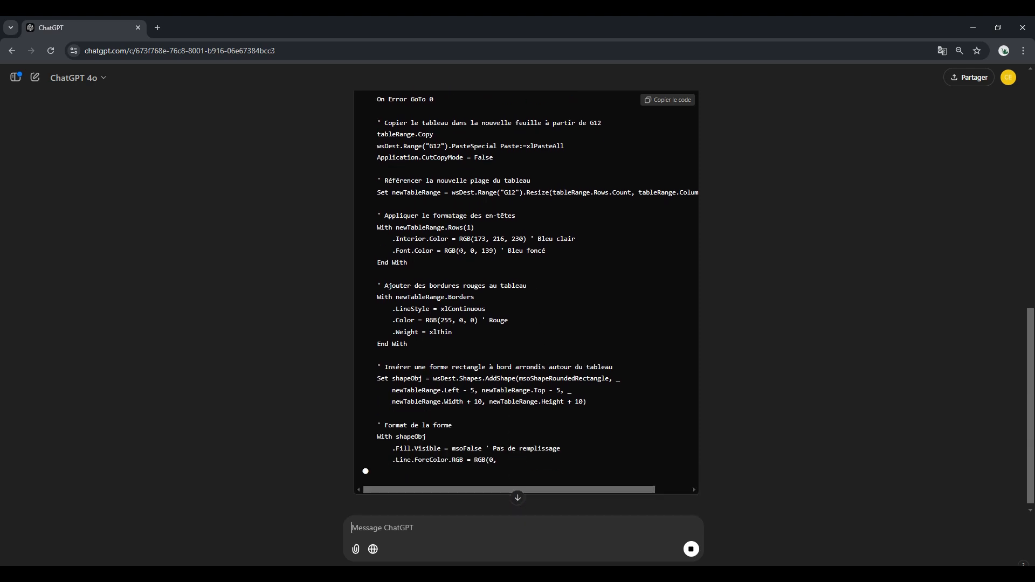
scroll(571, 293, "down", 1)
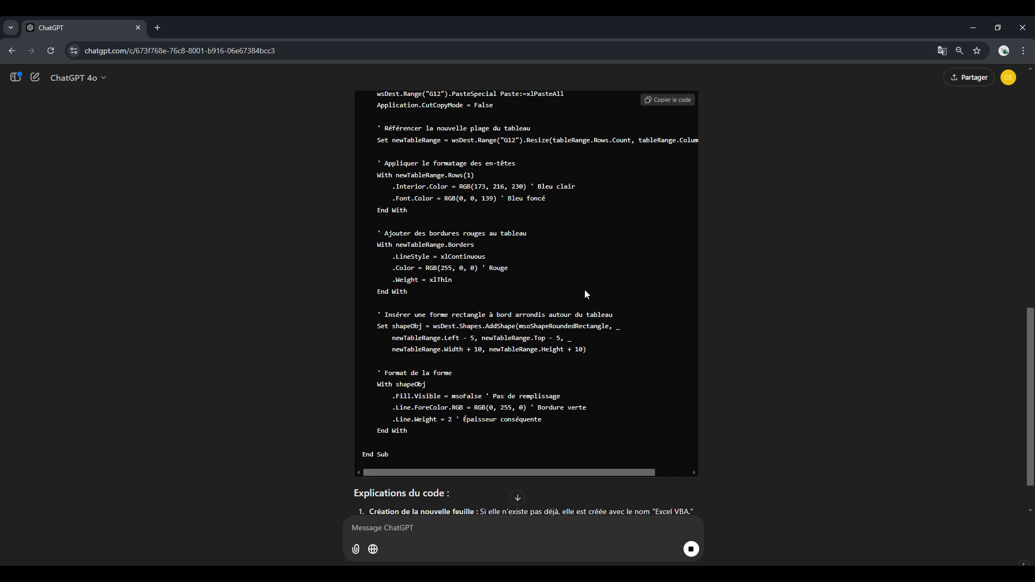
scroll(635, 353, "down", 2)
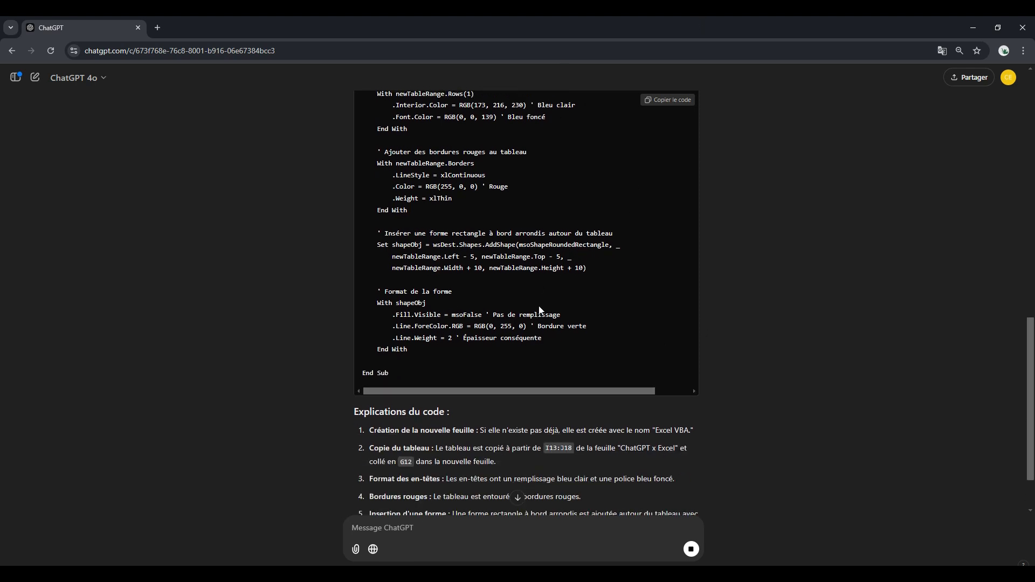
scroll(582, 312, "up", 8)
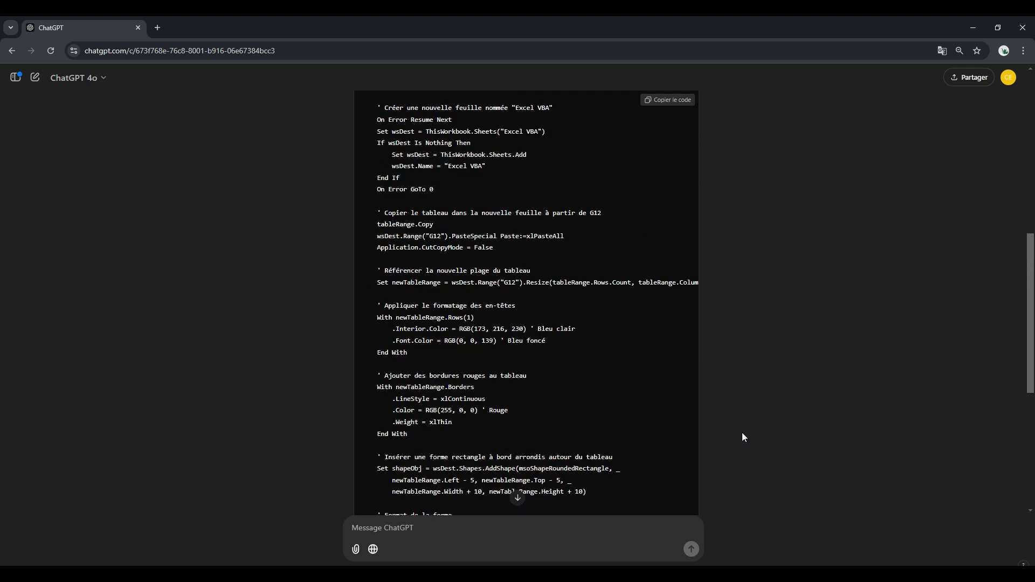
scroll(593, 324, "down", 10)
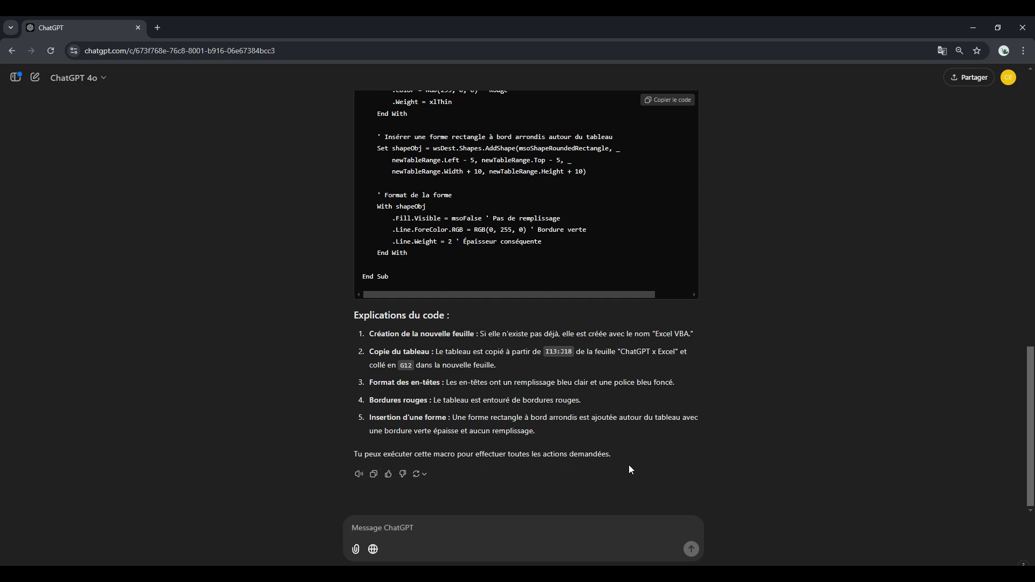
left_click(465, 521)
scroll(697, 457, "up", 5)
scroll(697, 457, "up", 5)
scroll(726, 447, "down", 10)
Ask ChatGPT "Ou dois je placer ce code ?" and view the start of its answer.
left_click(518, 521)
key("Caps_Lock")
type("Ou dois ")
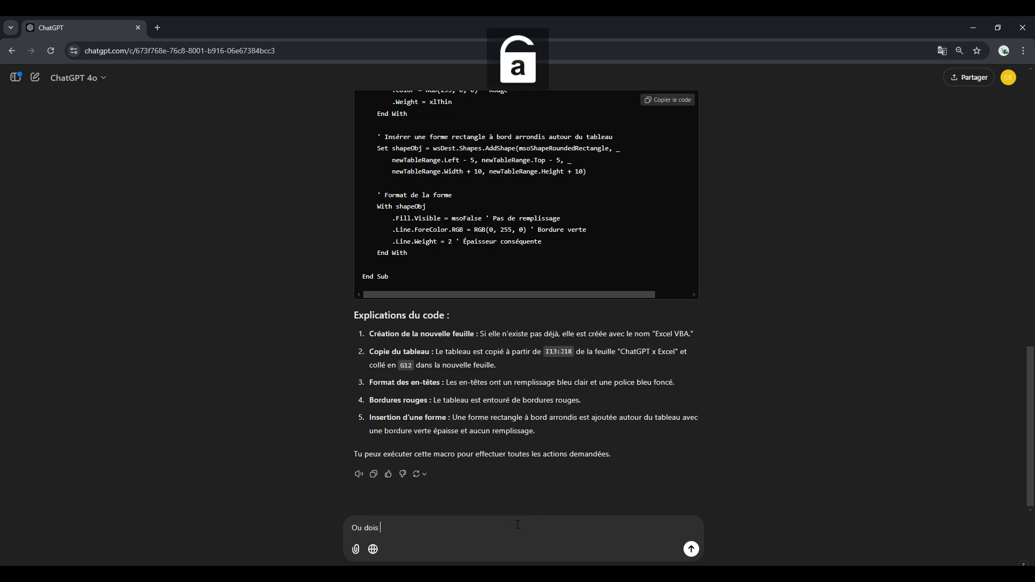
type("je placer ce code ?")
key("Return")
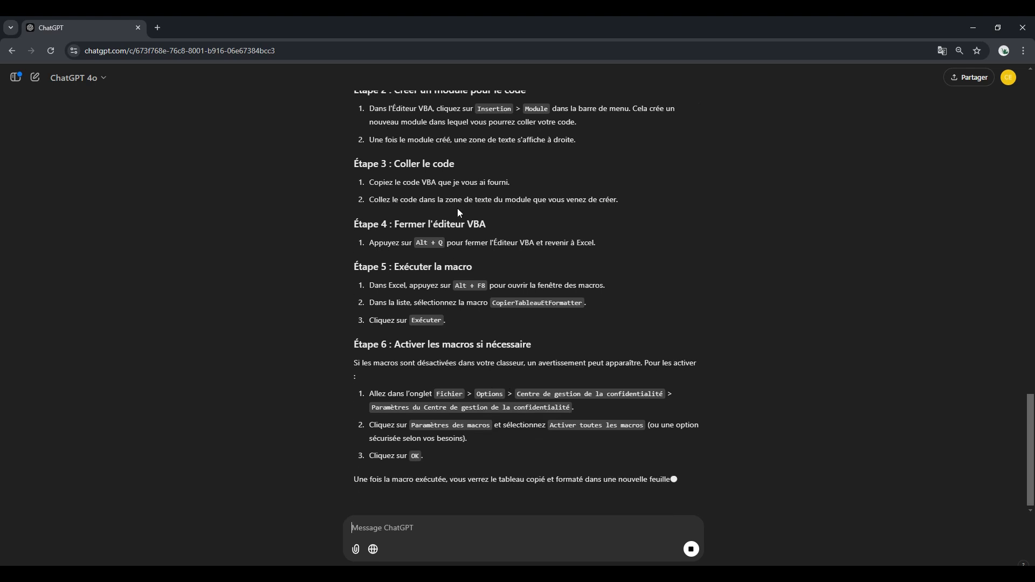
scroll(945, 470, "up", 5)
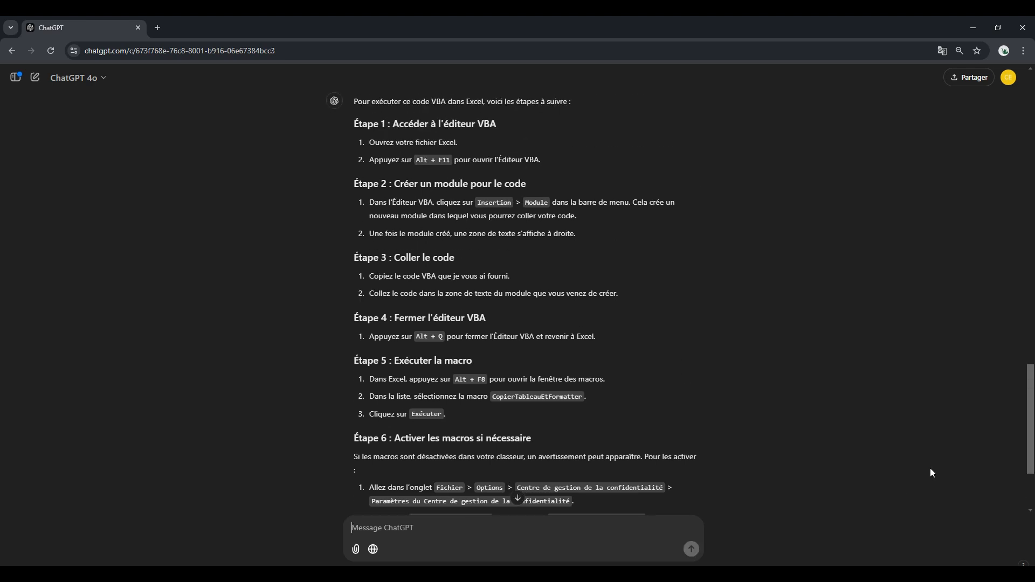
Review ChatGPT's placement instructions, then open the workbook's VBA editor and dock it beside the chat.
scroll(701, 362, "up", 8)
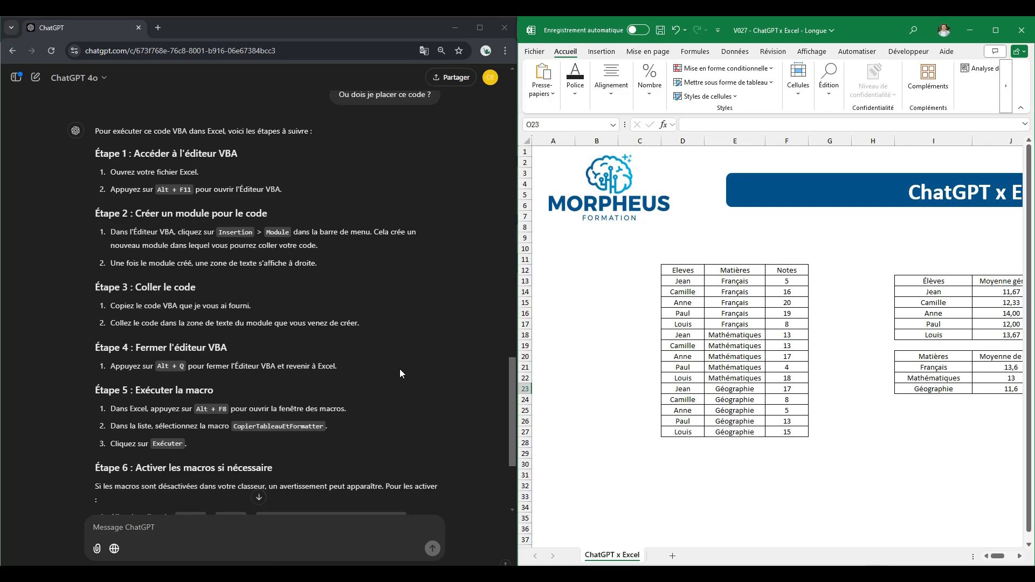
scroll(477, 386, "down", 4)
scroll(467, 390, "up", 5)
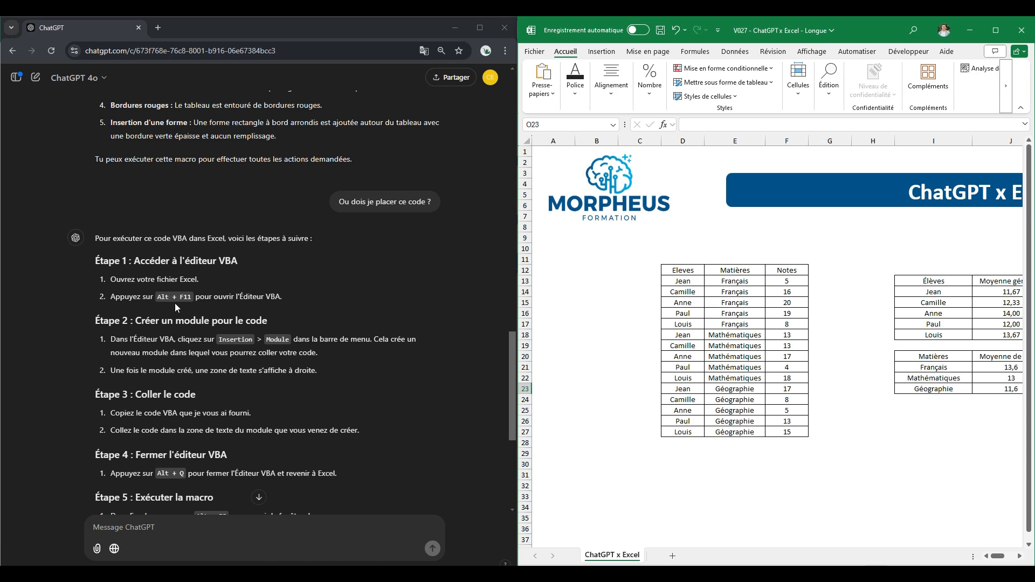
left_click(901, 421)
left_click(841, 420)
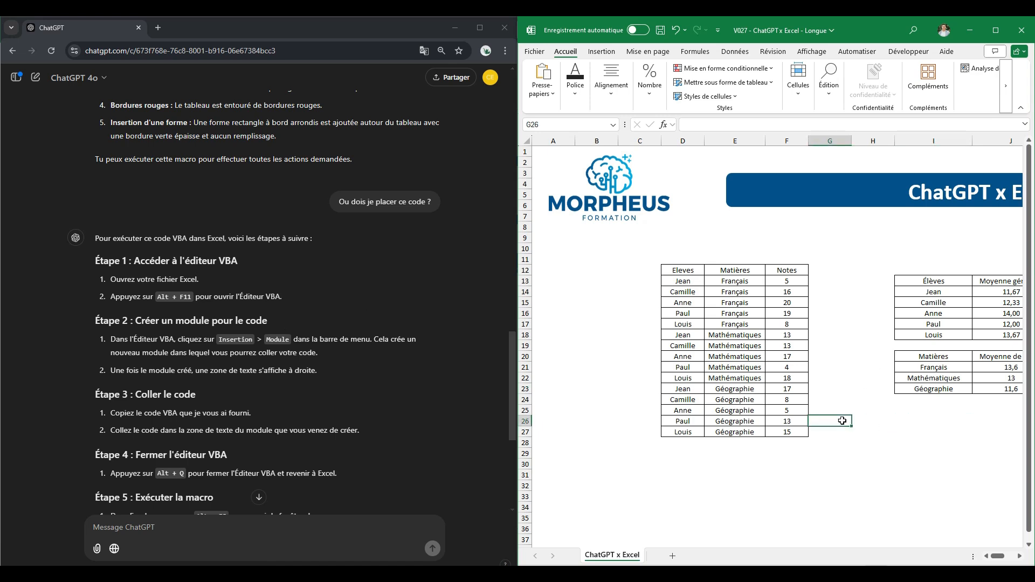
key("alt+F11")
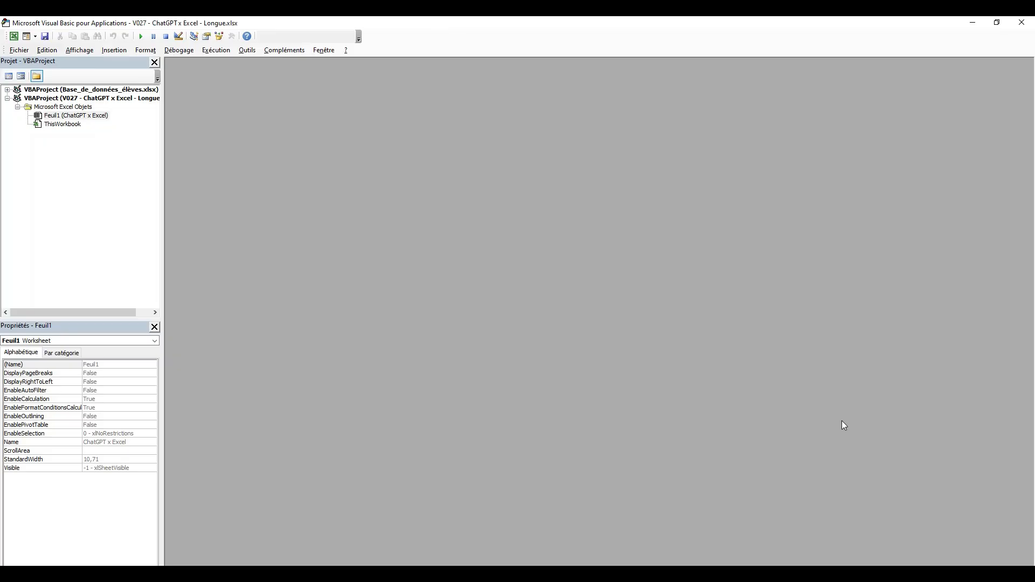
left_click_drag(569, 27, 1033, 156)
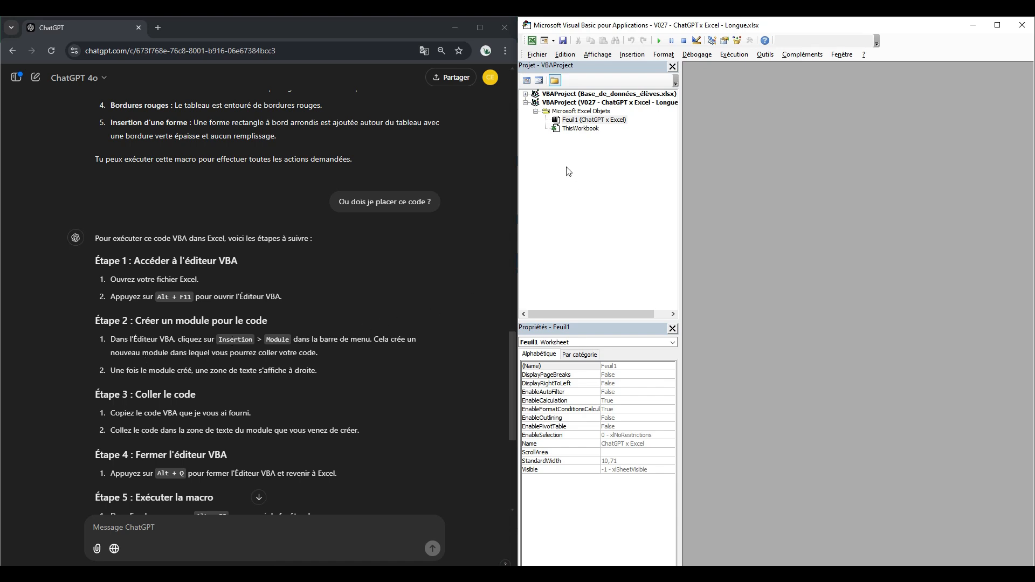
Insert a new standard module into the V027 - ChatGPT x Excel workbook's VBA project.
left_click(588, 167)
right_click(588, 168)
mouse_move(627, 225)
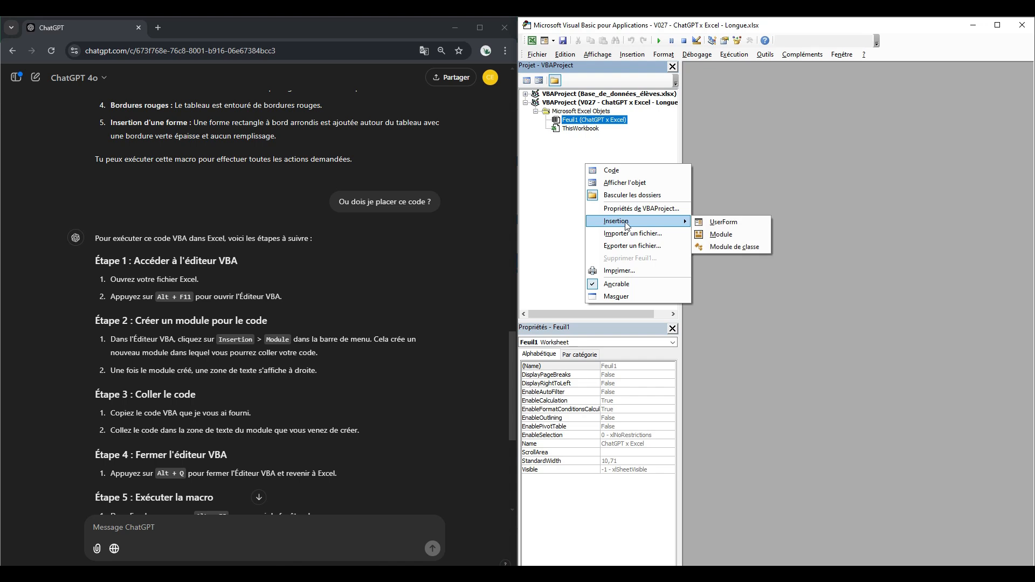
left_click(721, 235)
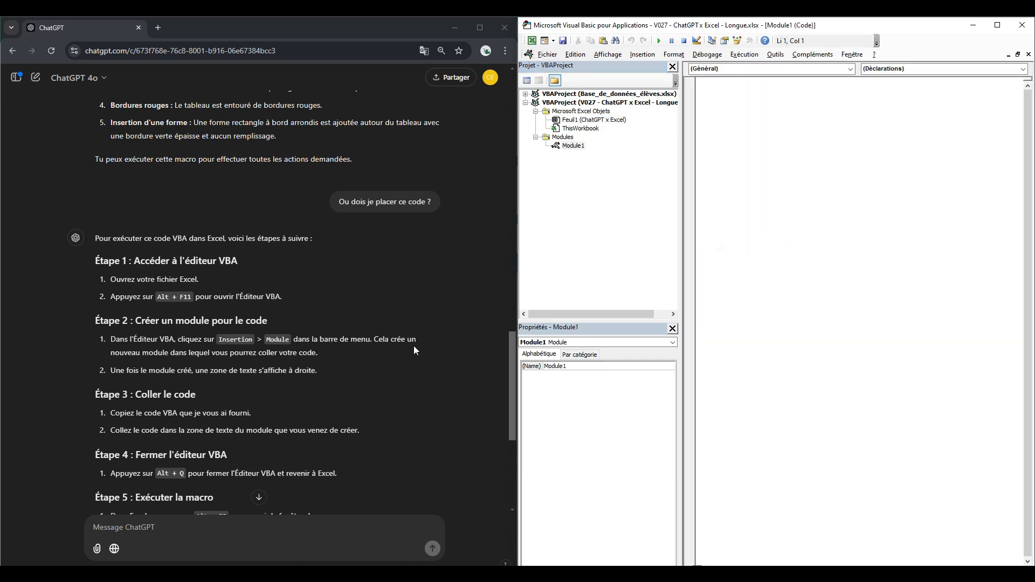
Copy the generated CopierTableauEtFormatter macro from ChatGPT and paste it into the empty module.
scroll(256, 387, "down", 2)
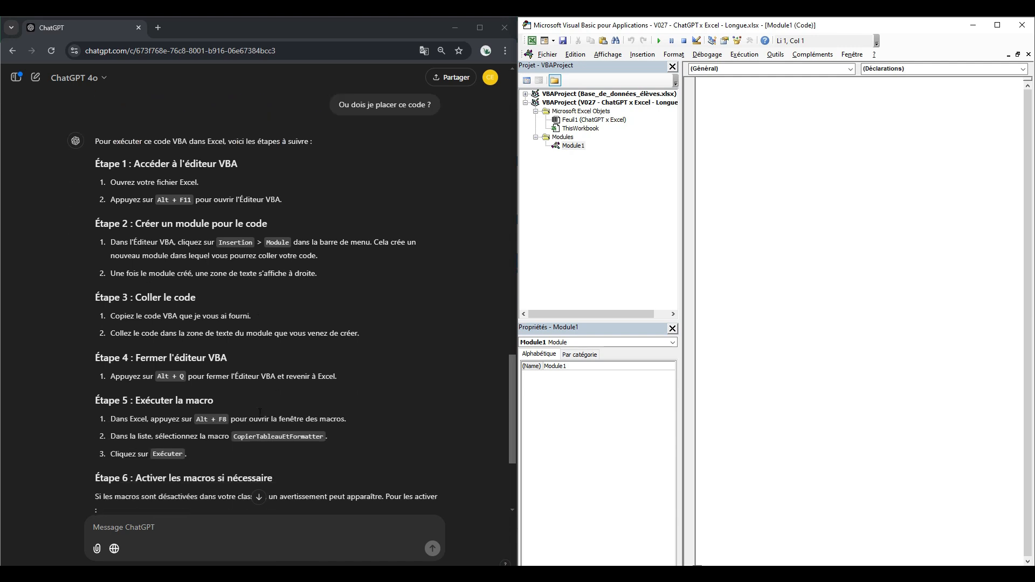
scroll(280, 372, "up", 10)
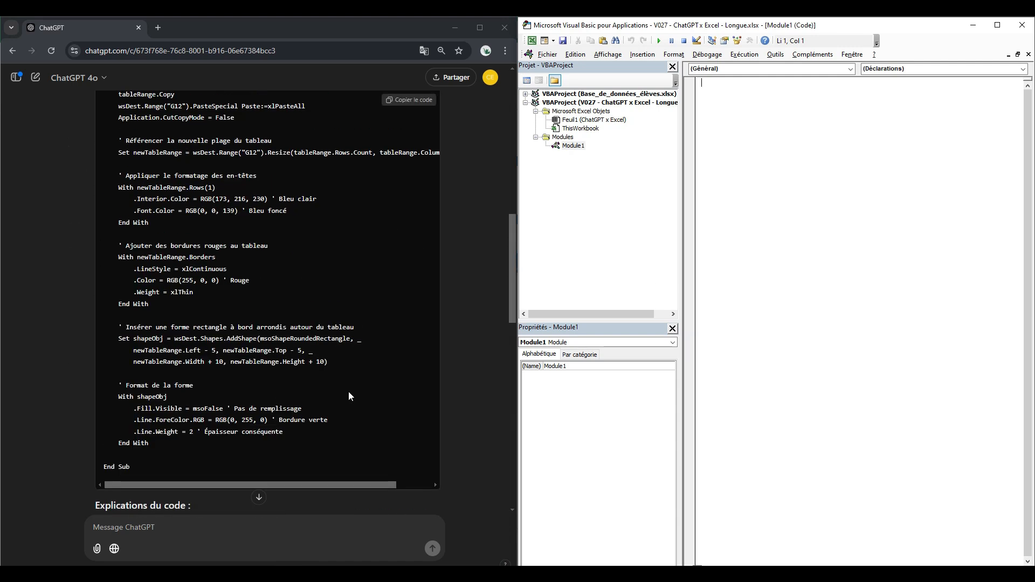
left_click(423, 100)
left_click(924, 135)
key("ctrl+v")
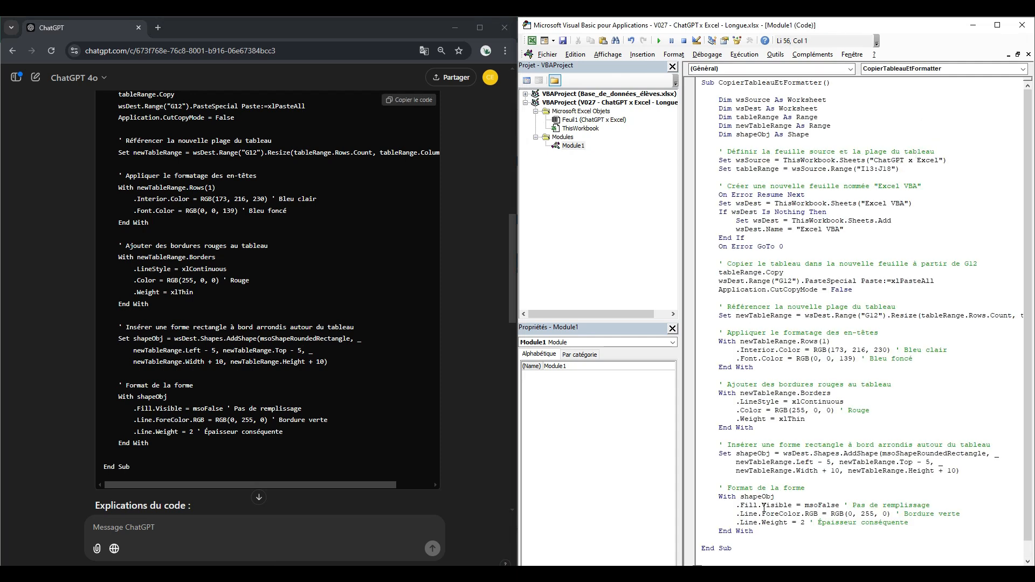
Follow ChatGPT's remaining instructions to close the VBA editor and return to the worksheet.
scroll(241, 370, "down", 8)
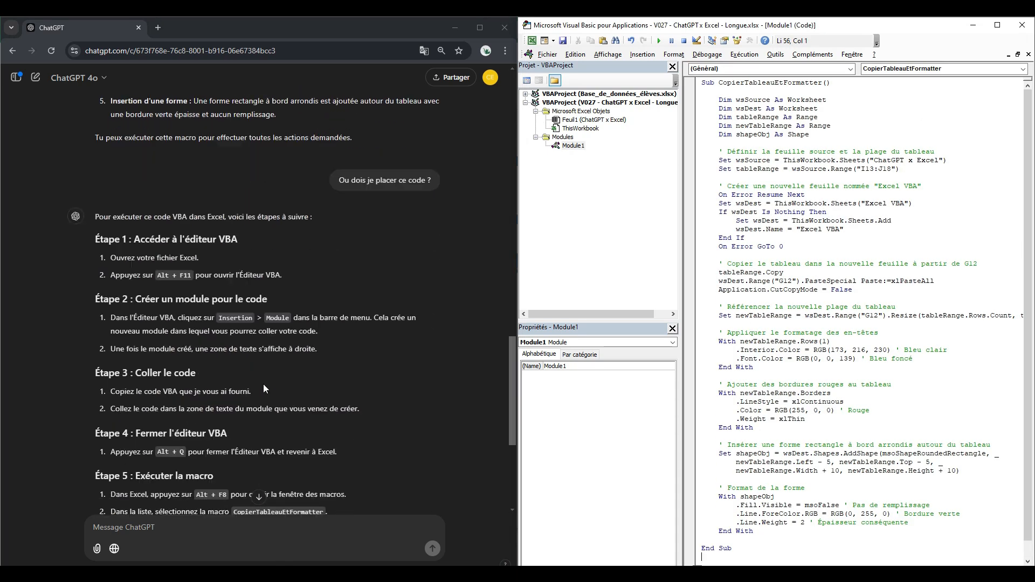
scroll(264, 384, "down", 3)
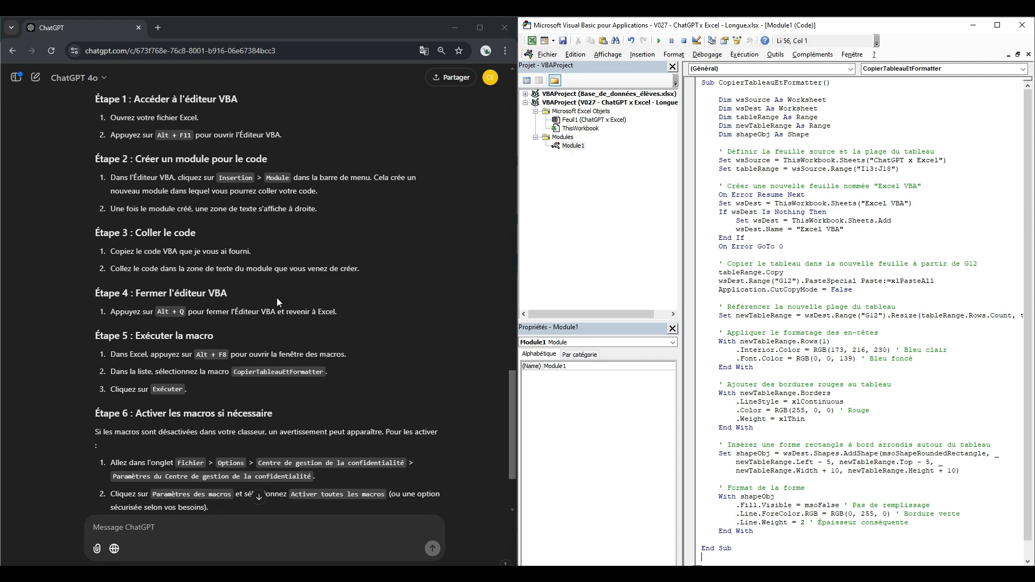
left_click(808, 254)
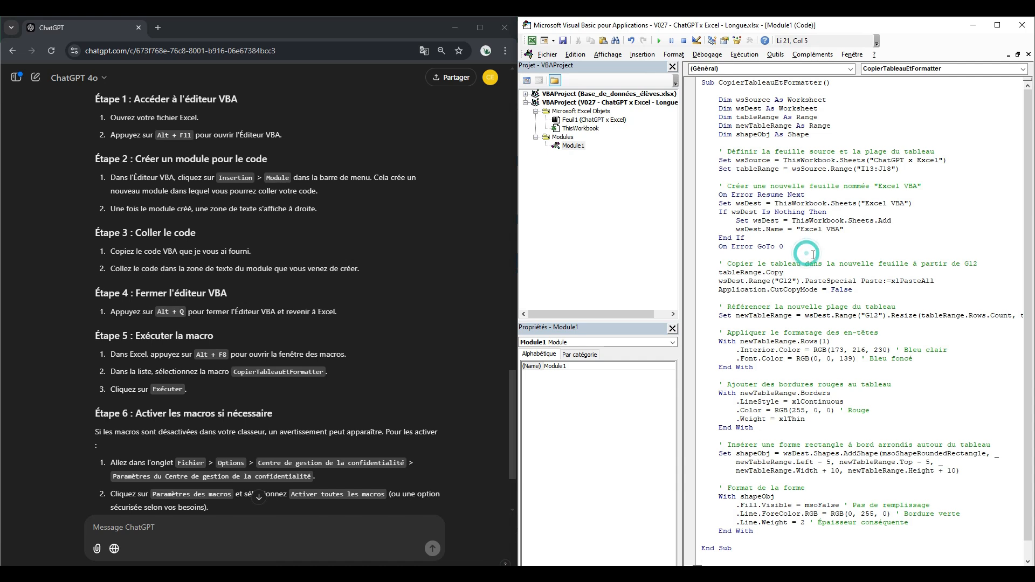
key("alt+q")
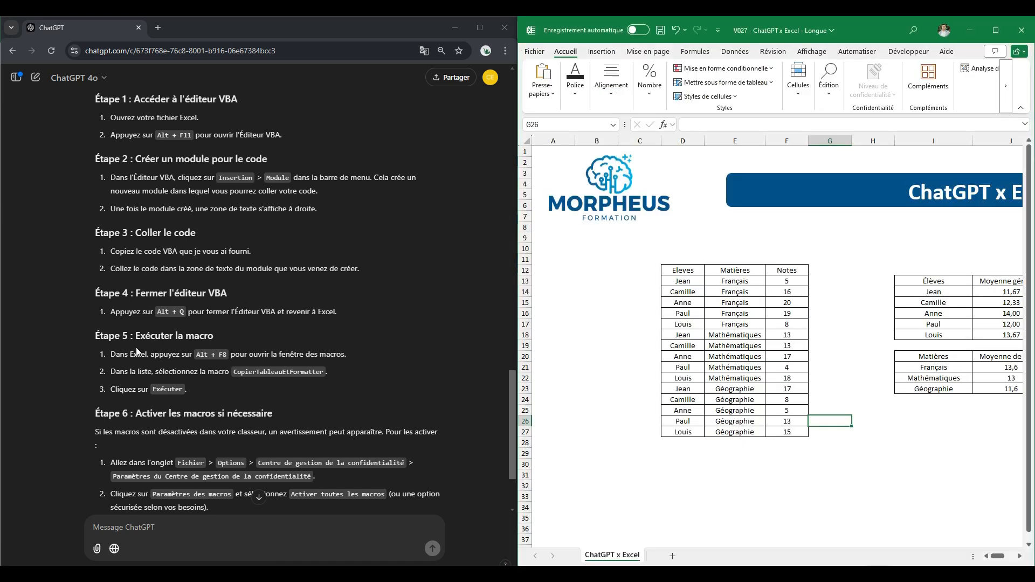
Run the CopierTableauEtFormatter macro on the workbook.
left_click(622, 337)
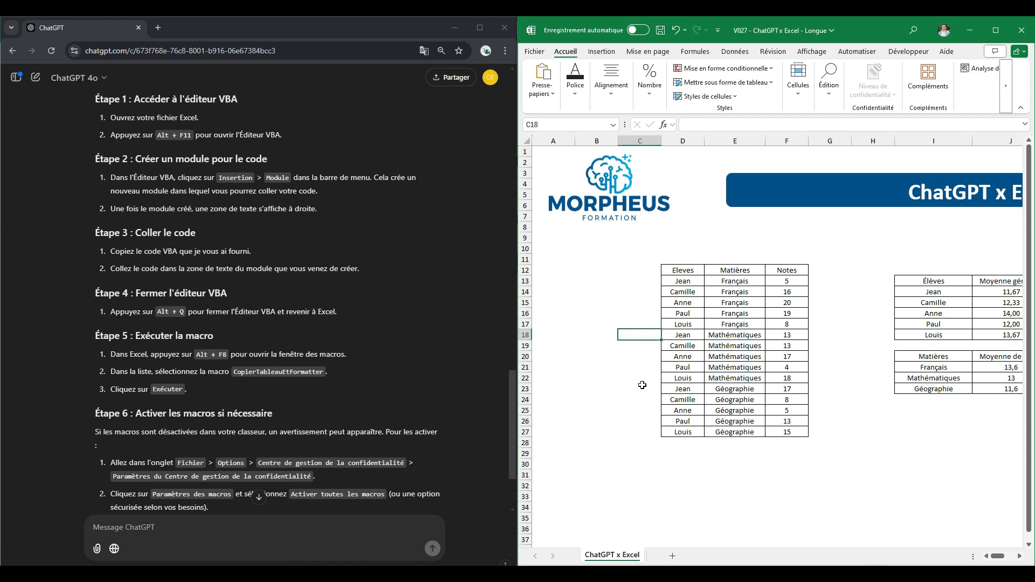
key("alt+F8")
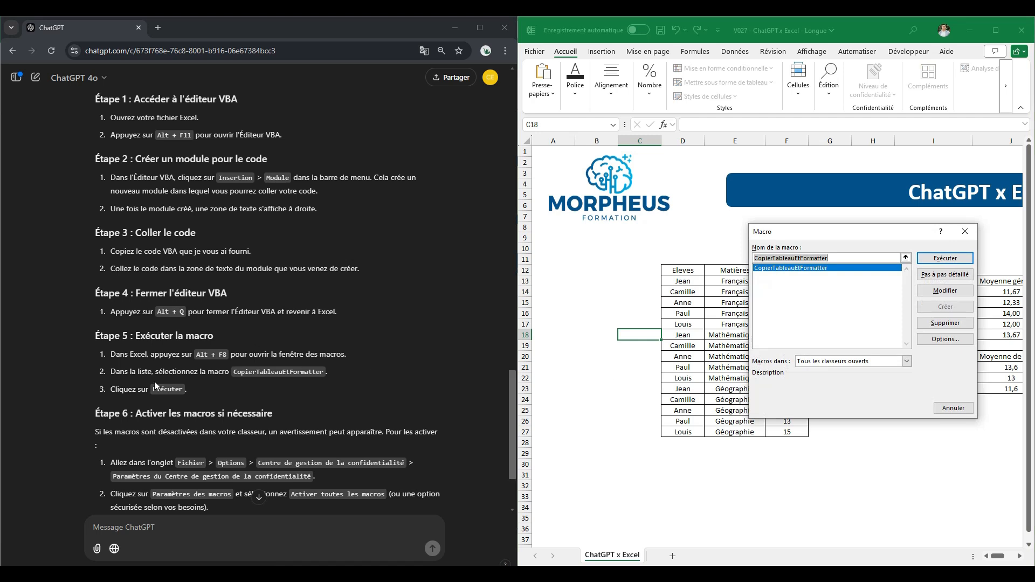
left_click(798, 269)
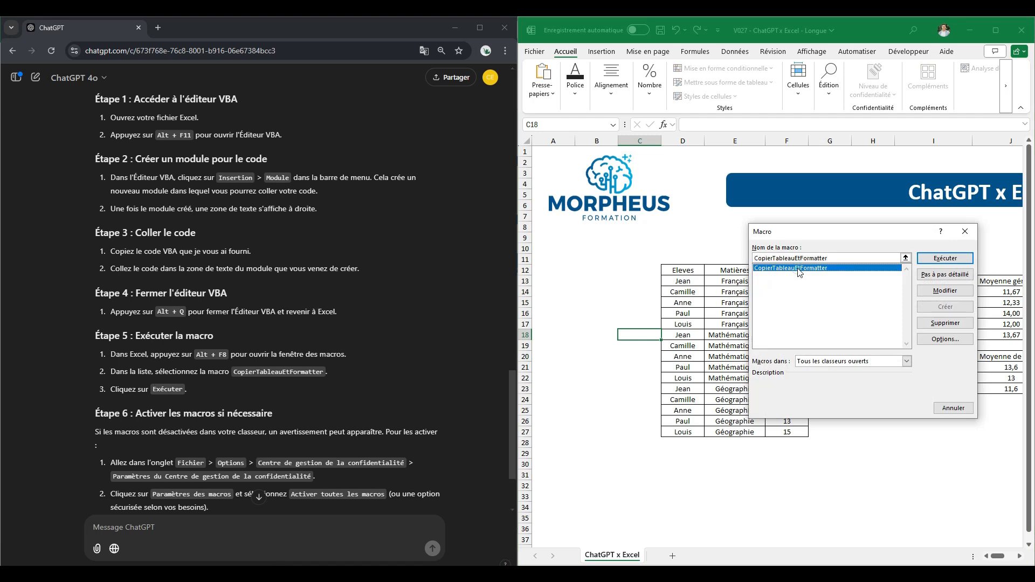
left_click(944, 258)
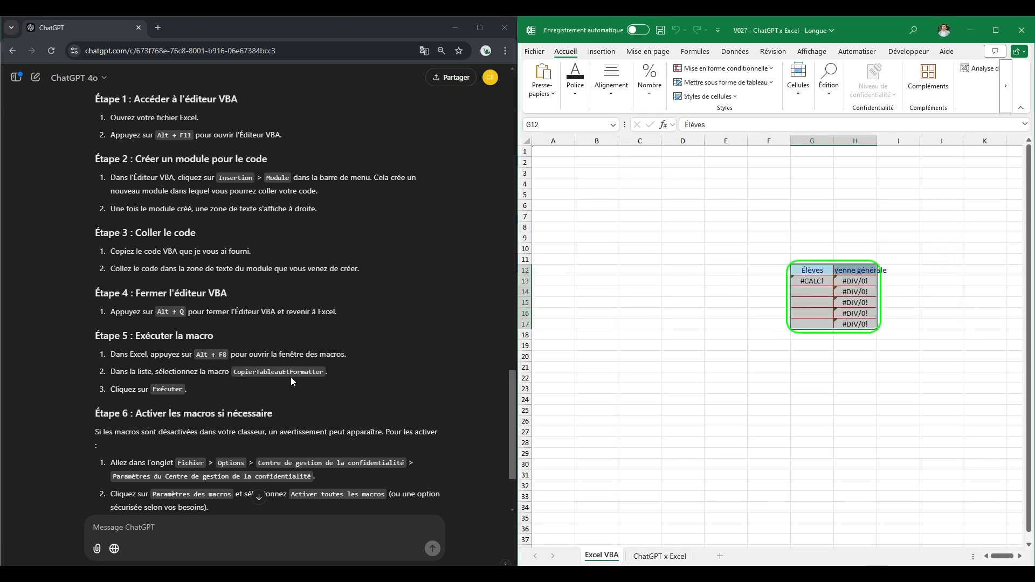
Examine the cell contents and formulas of the copied table on the Excel VBA sheet.
scroll(291, 381, "down", 2)
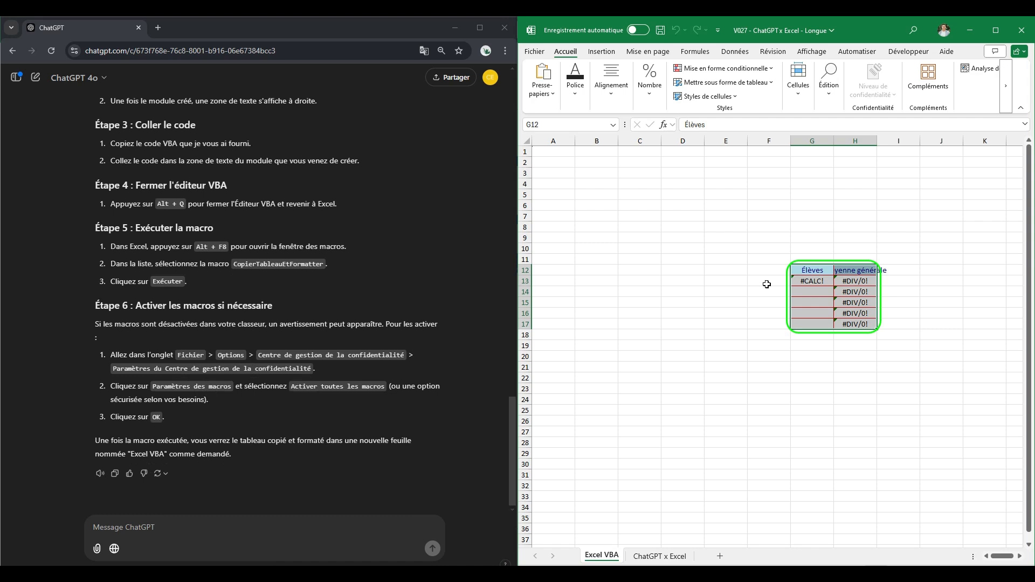
left_click(903, 345)
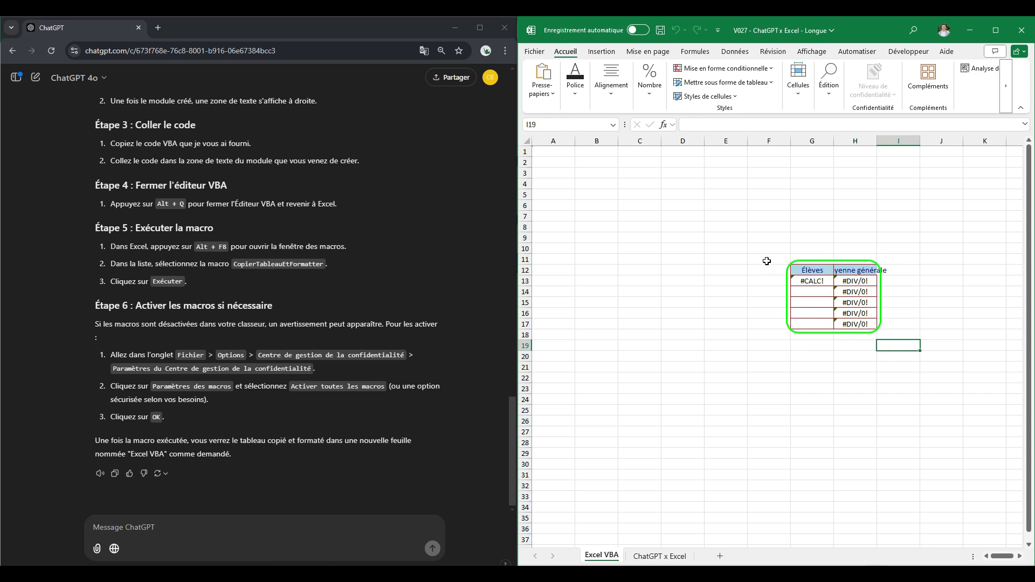
left_click(820, 281)
key("Right")
key("Down")
key("Down")
key("Down")
key("Down")
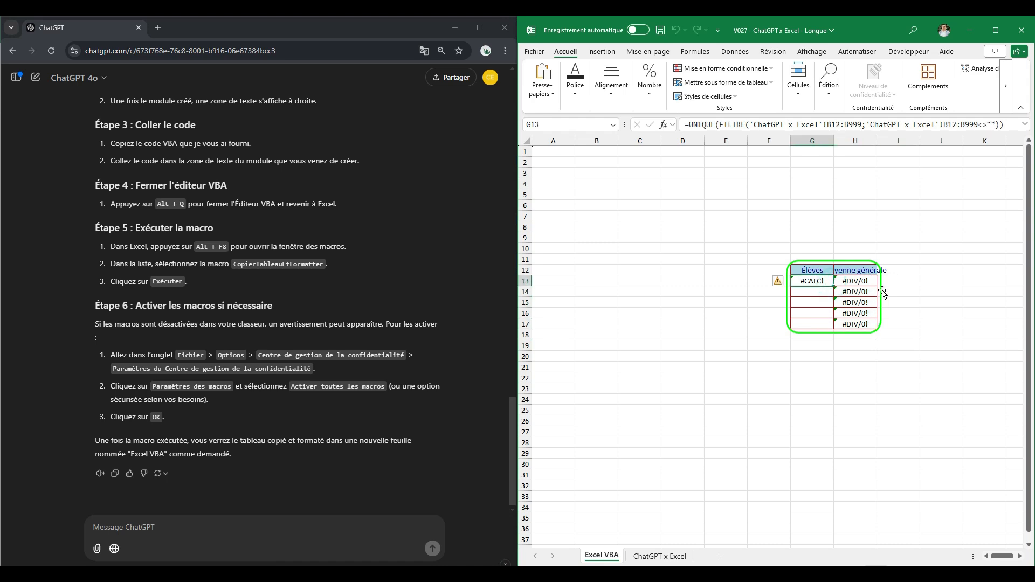
left_click(862, 284)
left_click(874, 397)
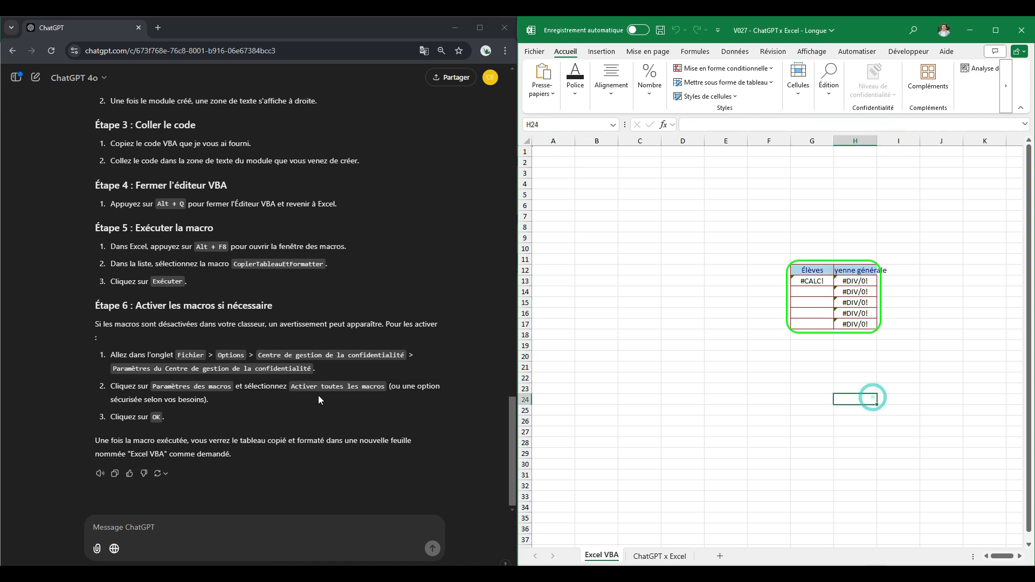
Start a ChatGPT message reading "Le tableau qui a été copié présente des erreurs (#CALC! et #DIV/0!).".
left_click(294, 524)
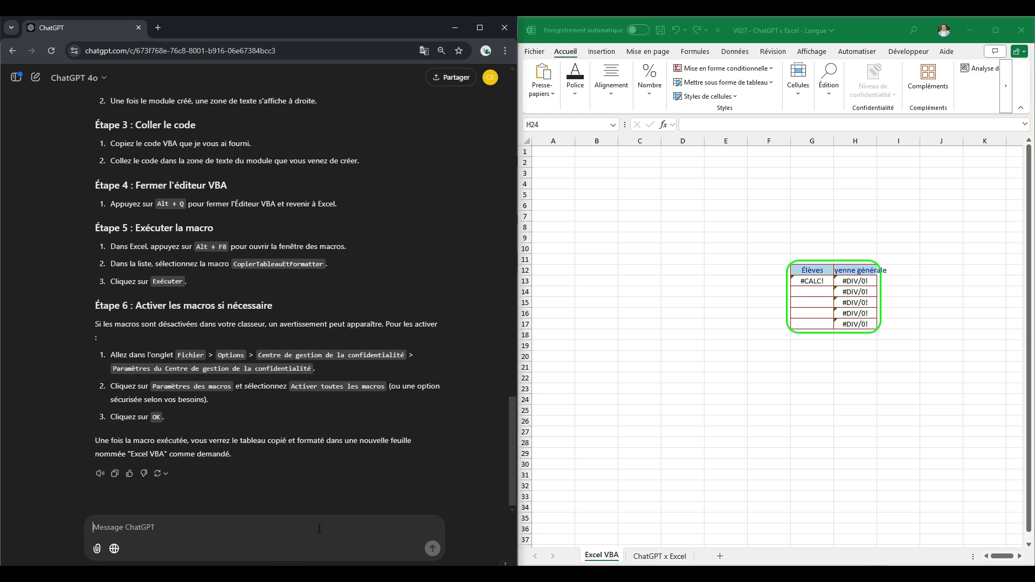
key("Caps_Lock")
type("L")
key("BackSpace")
key("Caps_Lock")
type("le tableau")
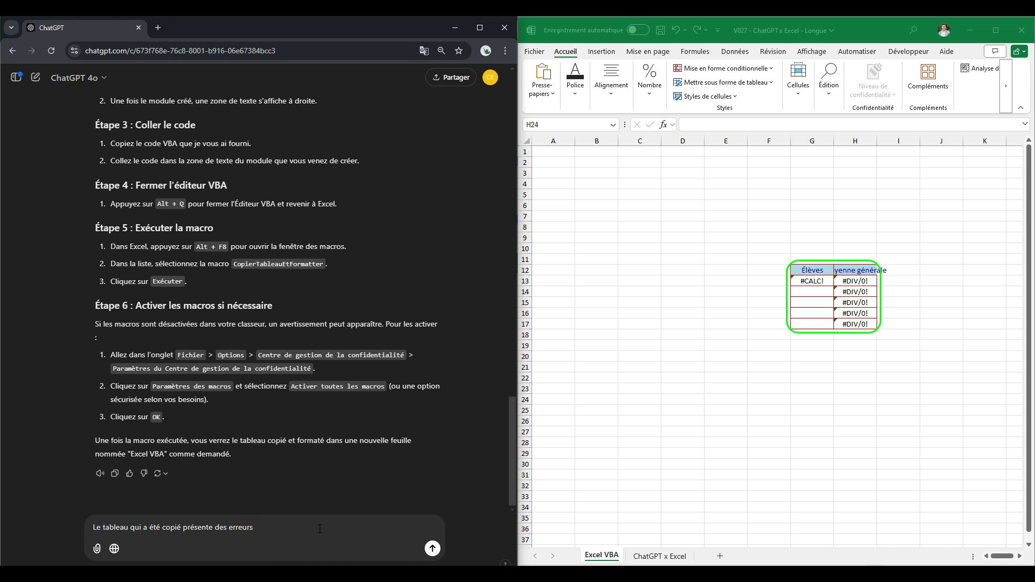
key("Caps_Lock")
type("CALC")
key("Caps_Lock")
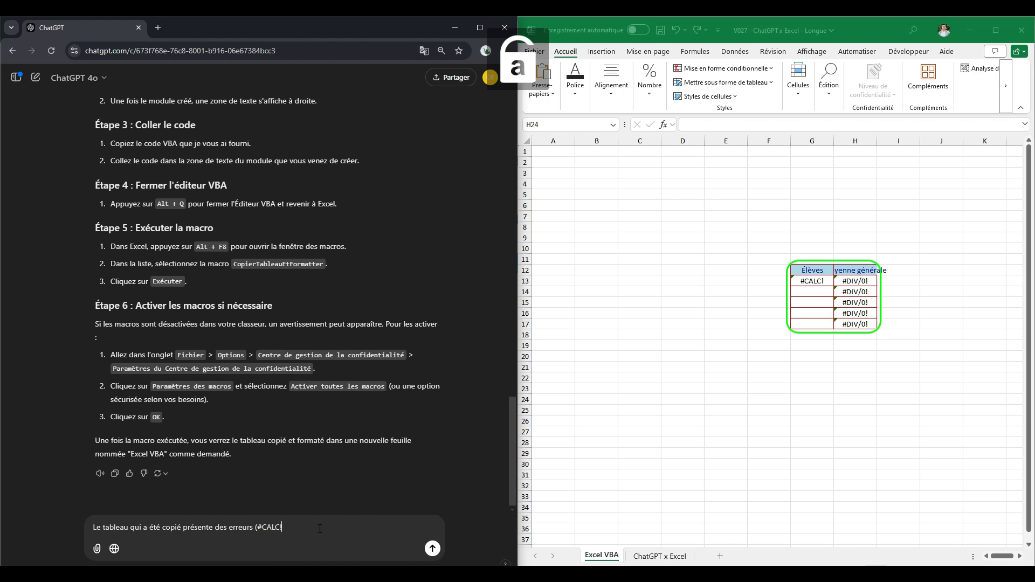
type("! et")
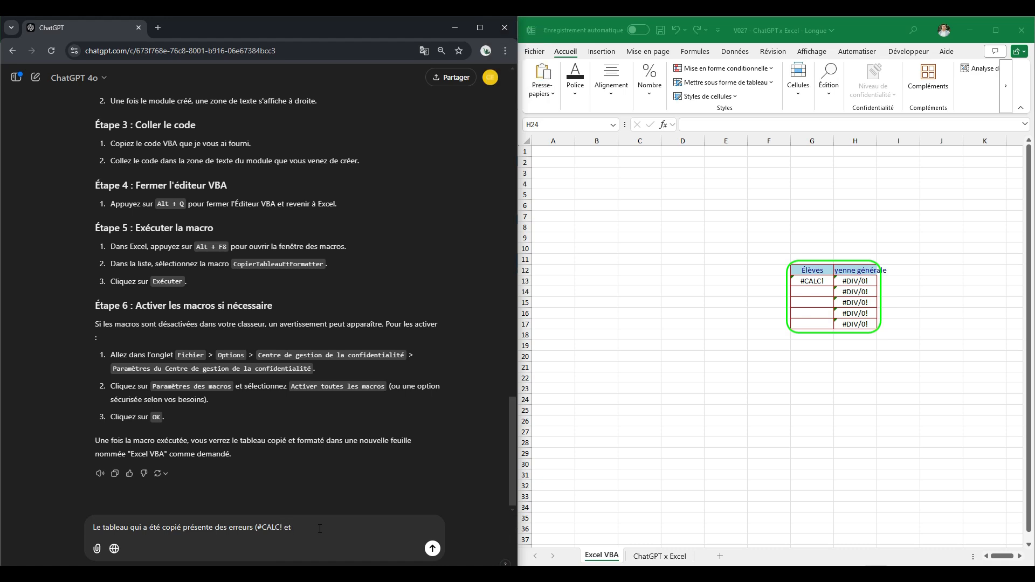
type(" #")
key("Caps_Lock")
type("DIV/0!). J")
Complete the message with "Je veux copier uniquement les valeurs et non les formules, adapte le code en conséquence." and send it.
key("Caps_Lock")
type("e veu")
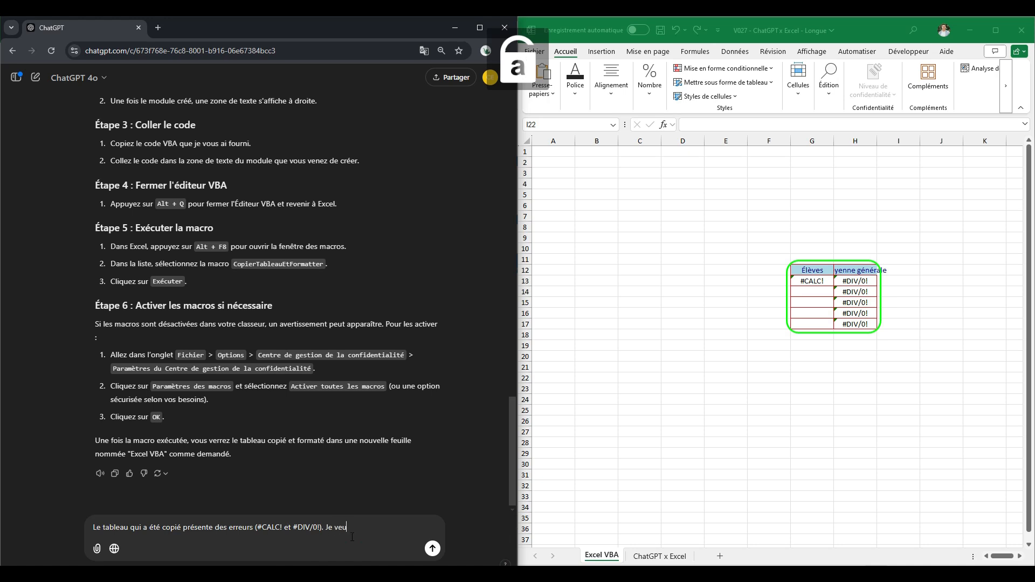
type("x copier uniquement les valeurs et")
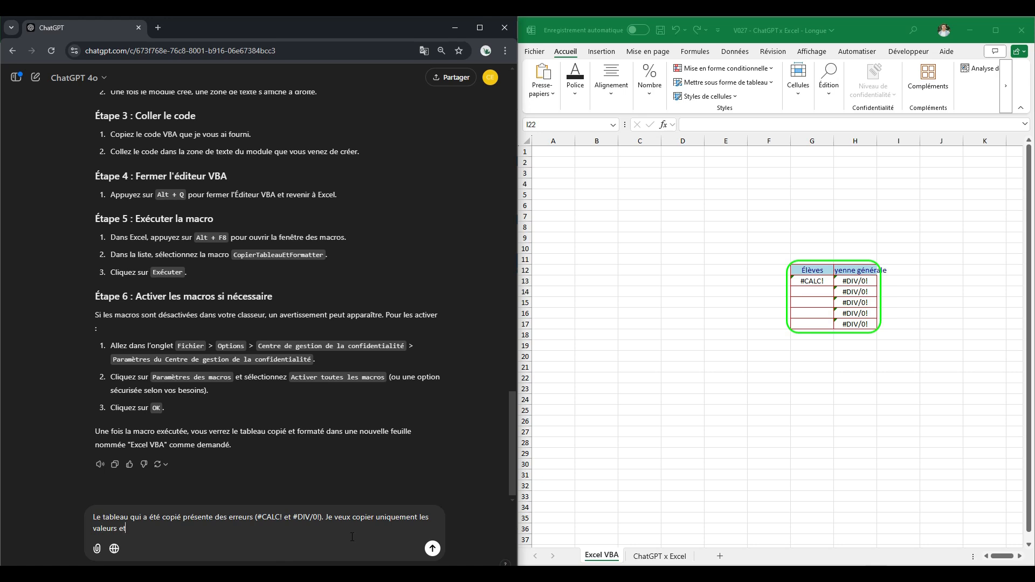
type(" non les formules, adapte le code en conséquence.")
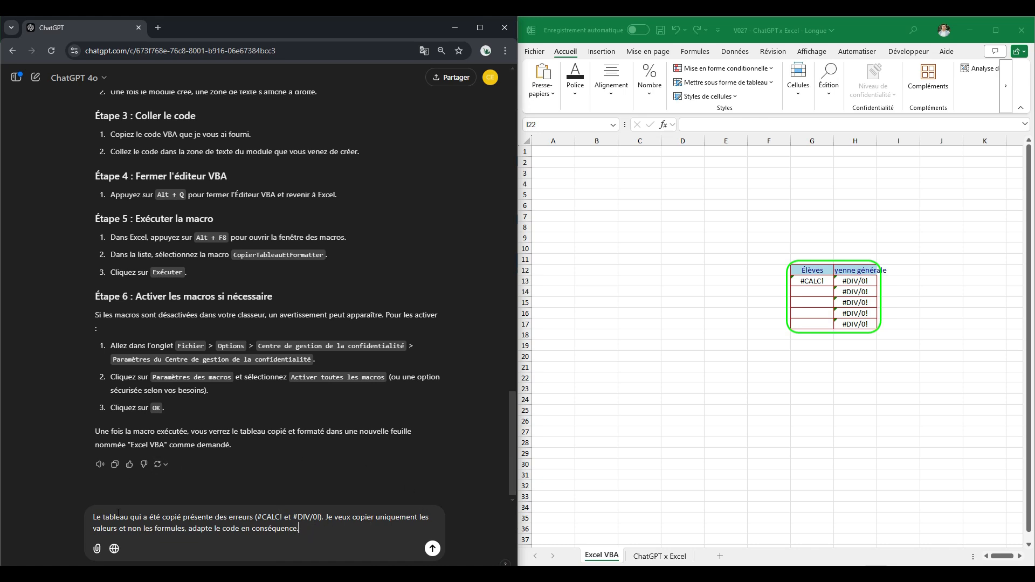
left_click(855, 292)
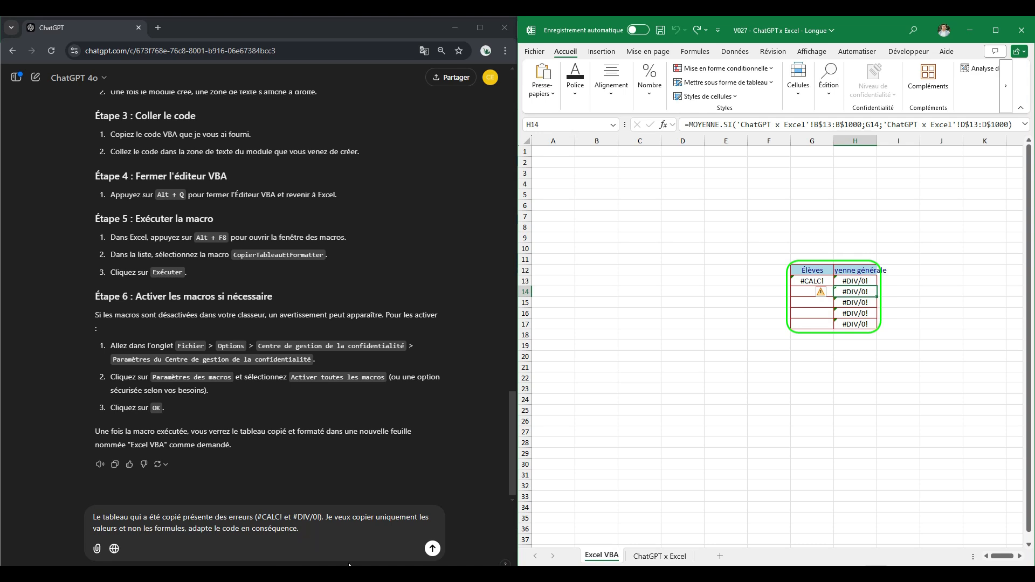
left_click(316, 534)
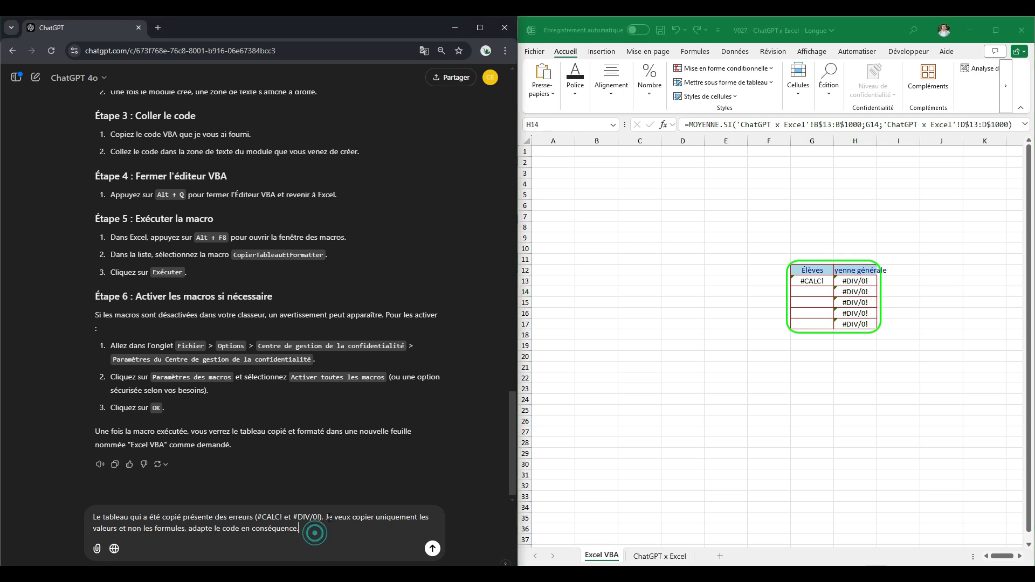
key("Return")
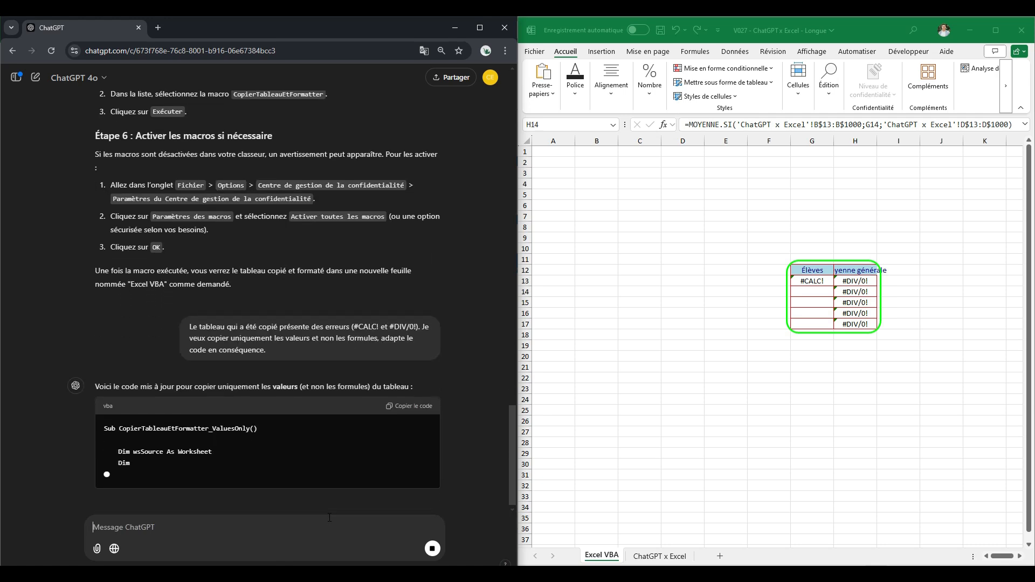
Reopen the VBA editor and delete all of the existing macro code from Module1.
left_click(773, 351)
left_click(757, 333)
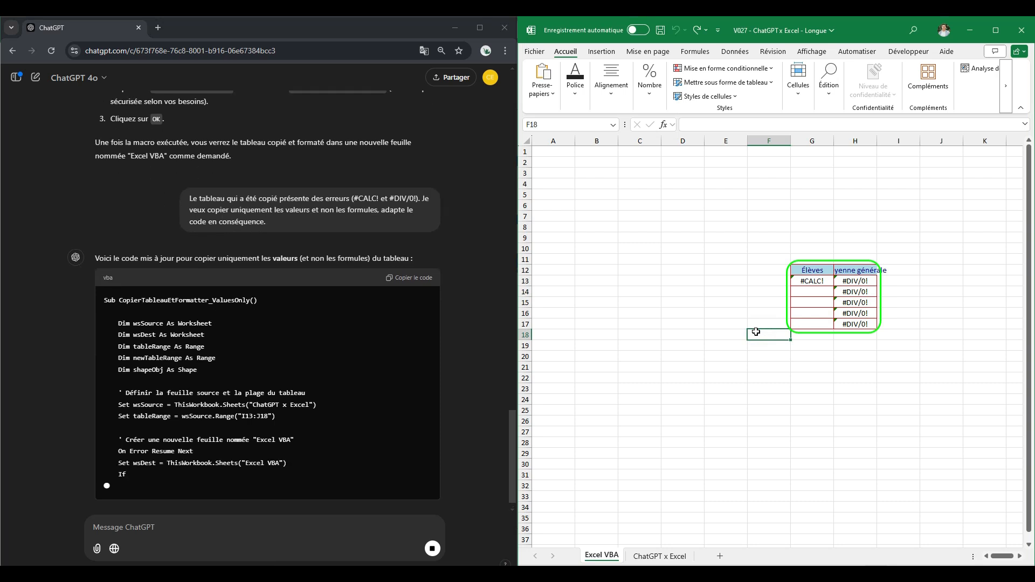
key("alt+F11")
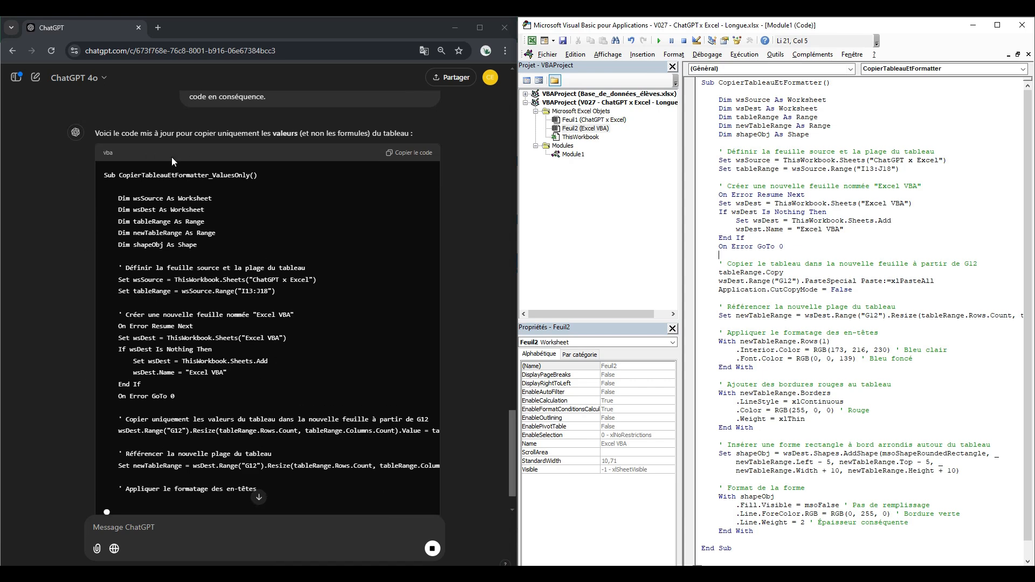
left_click_drag(746, 562, 645, 33)
key("Delete")
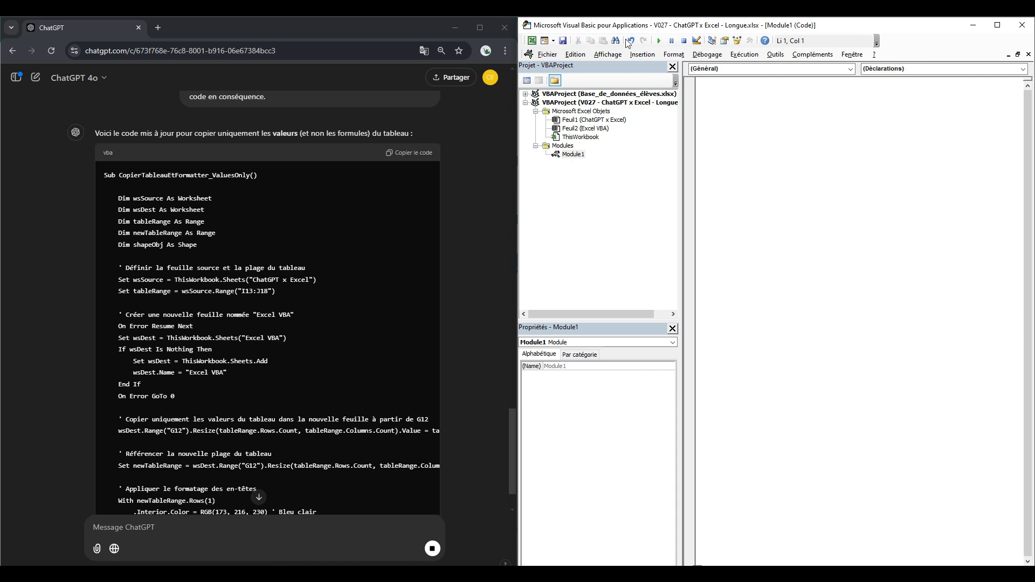
Copy the updated values-only macro code from the latest ChatGPT reply and paste it into the empty Module1.
scroll(376, 292, "down", 2)
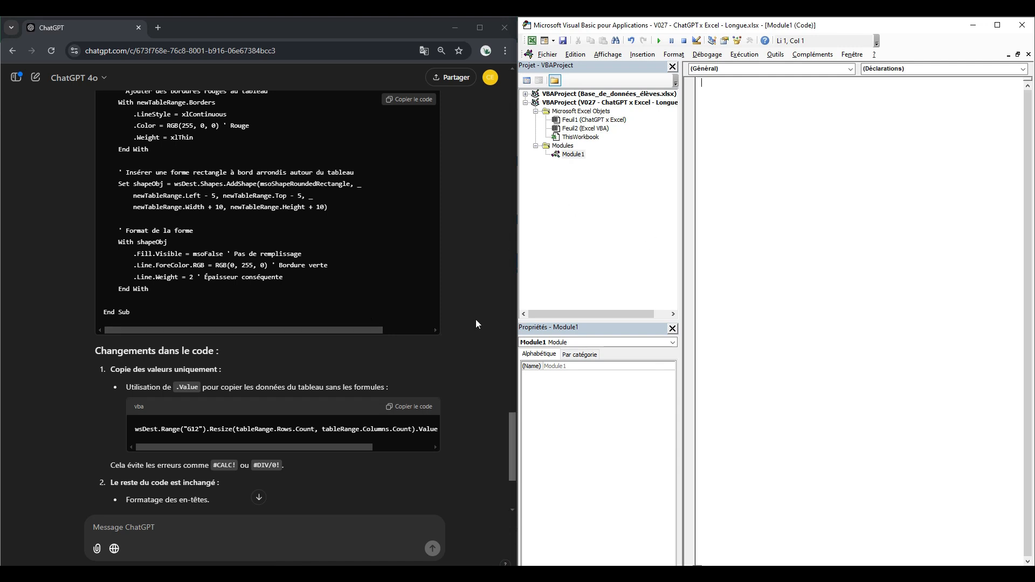
scroll(453, 338, "down", 1)
scroll(454, 338, "down", 1)
scroll(409, 381, "up", 6)
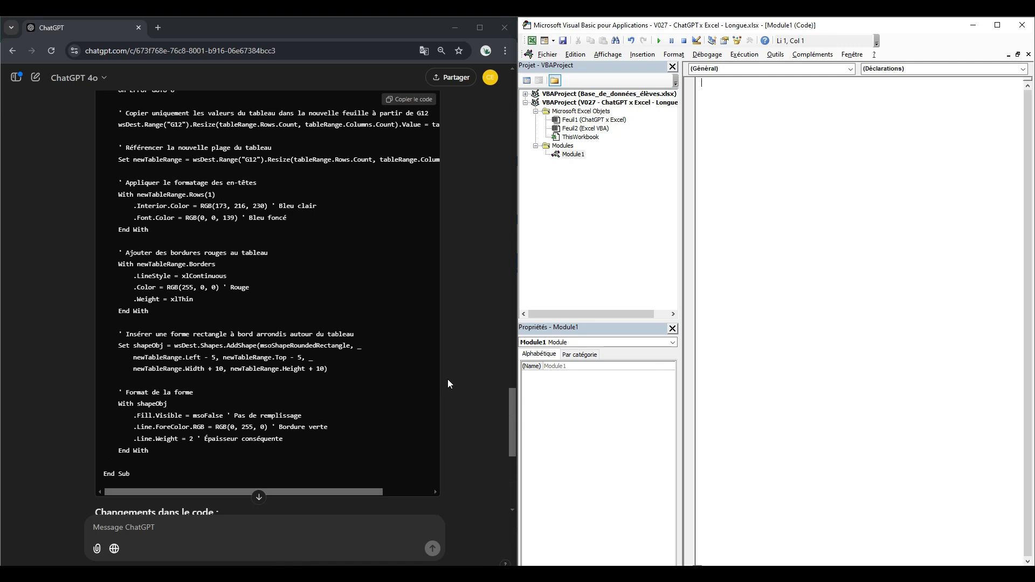
scroll(447, 379, "up", 2)
left_click(409, 99)
scroll(302, 372, "down", 2)
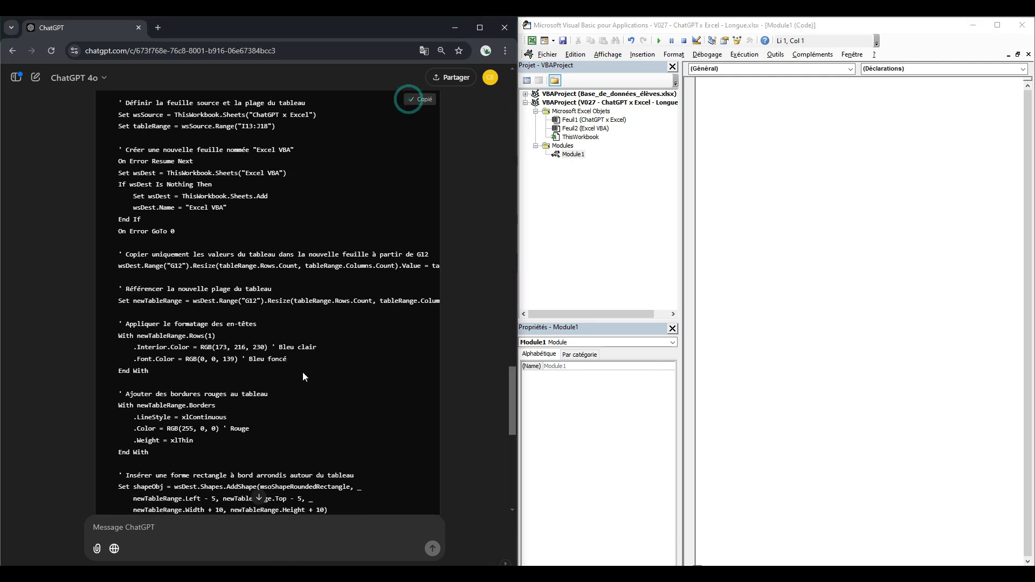
left_click(869, 263)
key("ctrl+v")
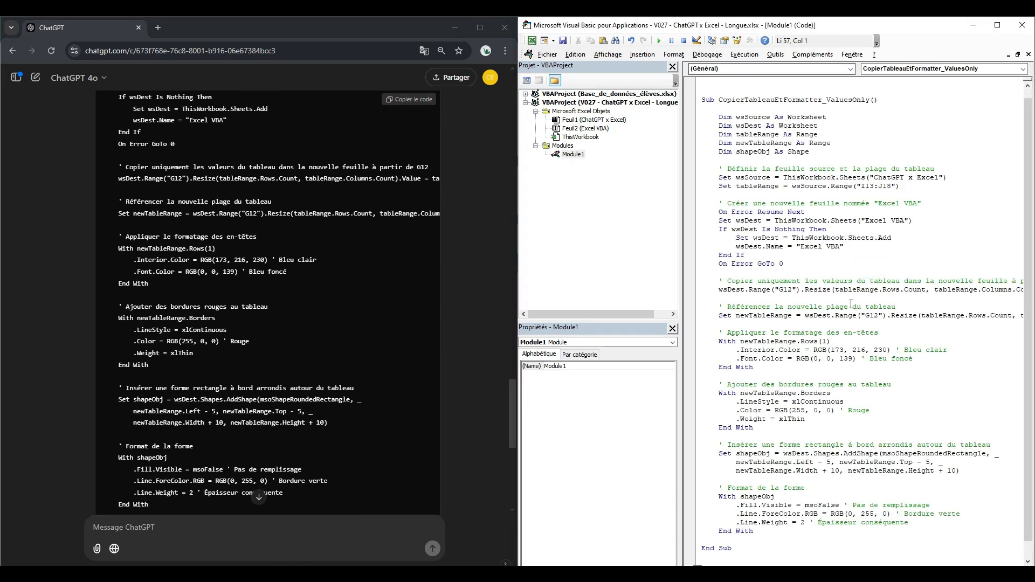
Return to the Excel VBA sheet and run the CopierTableauEtFormatter_ValuesOnly macro.
left_click(799, 212)
left_click(807, 253)
key("F5")
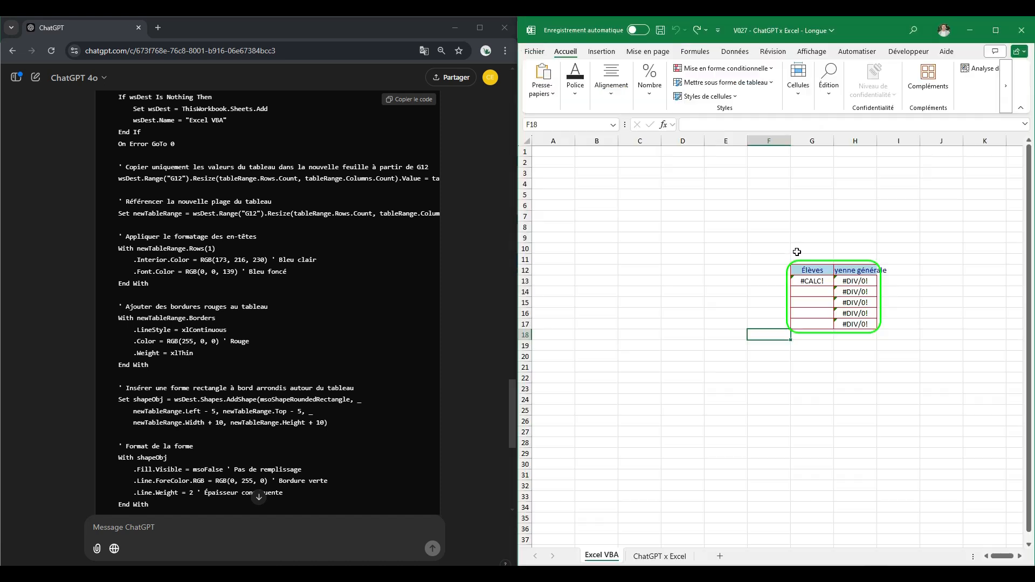
left_click(725, 270)
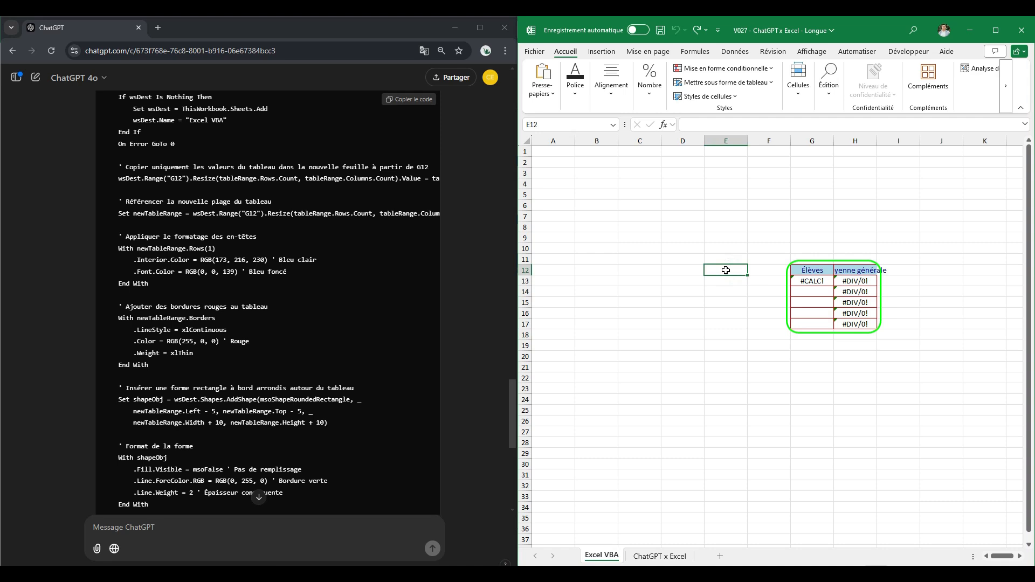
key("alt+F8")
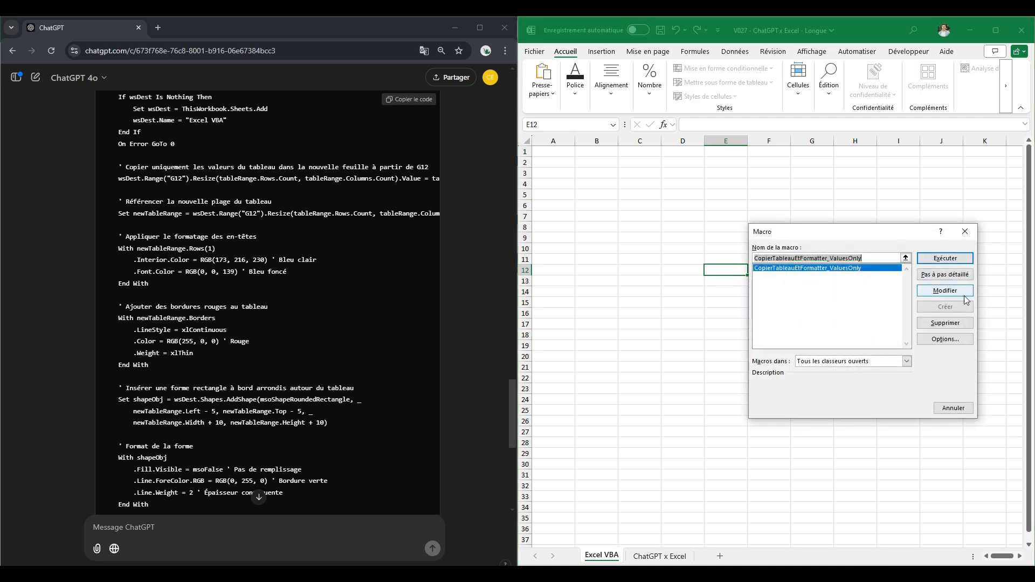
left_click(954, 264)
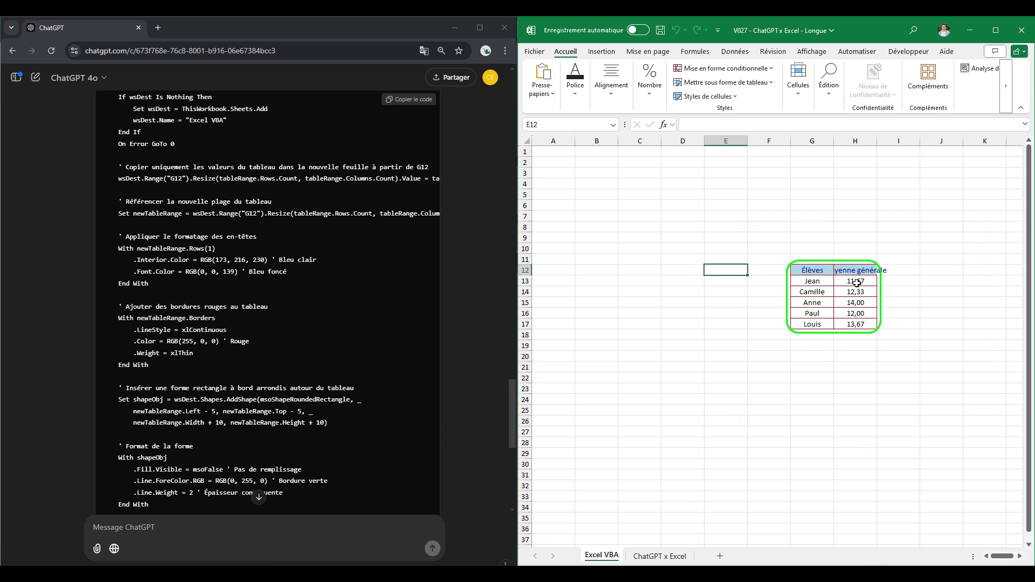
Check the cells of the copied averages table and read ChatGPT's explanation of the code changes.
left_click(817, 292)
left_click(859, 292)
left_click(856, 313)
left_click(819, 312)
left_click(874, 344)
left_click(867, 410)
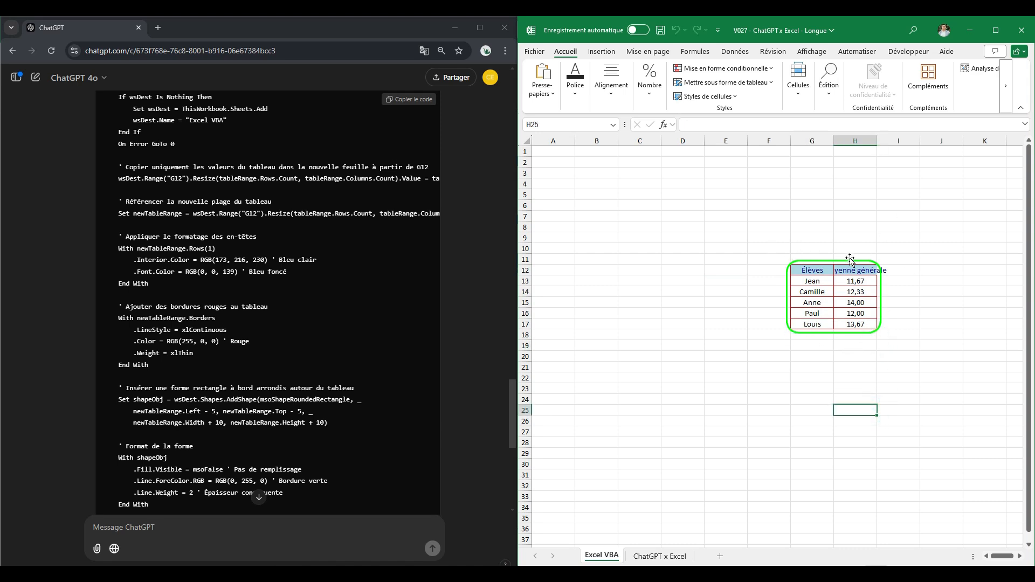
scroll(351, 438, "down", 5)
scroll(351, 437, "down", 2)
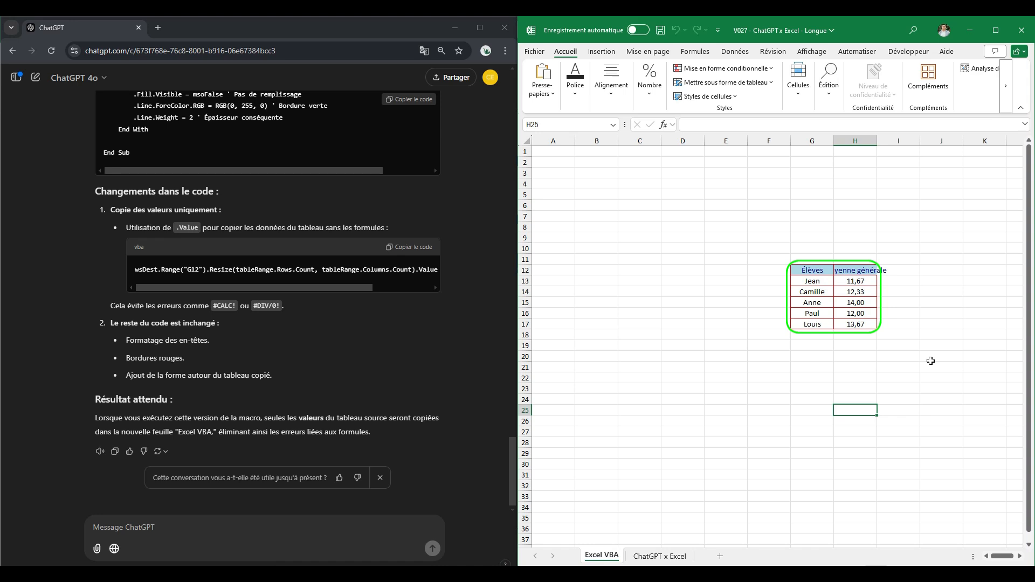
Maximize the Excel window, and hide and restore the gridlines of the Excel VBA sheet.
left_click(995, 30)
left_click(285, 50)
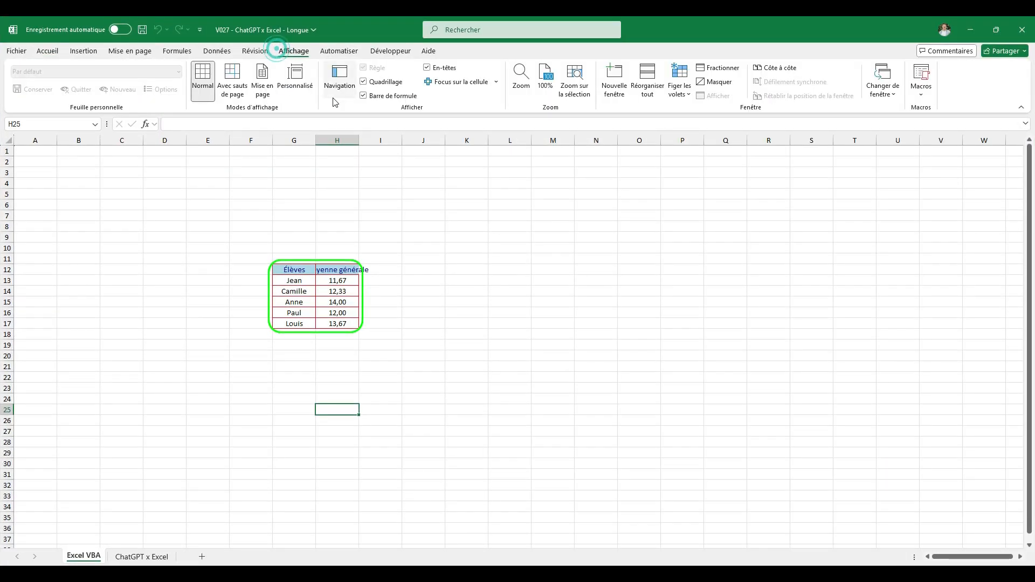
left_click(392, 88)
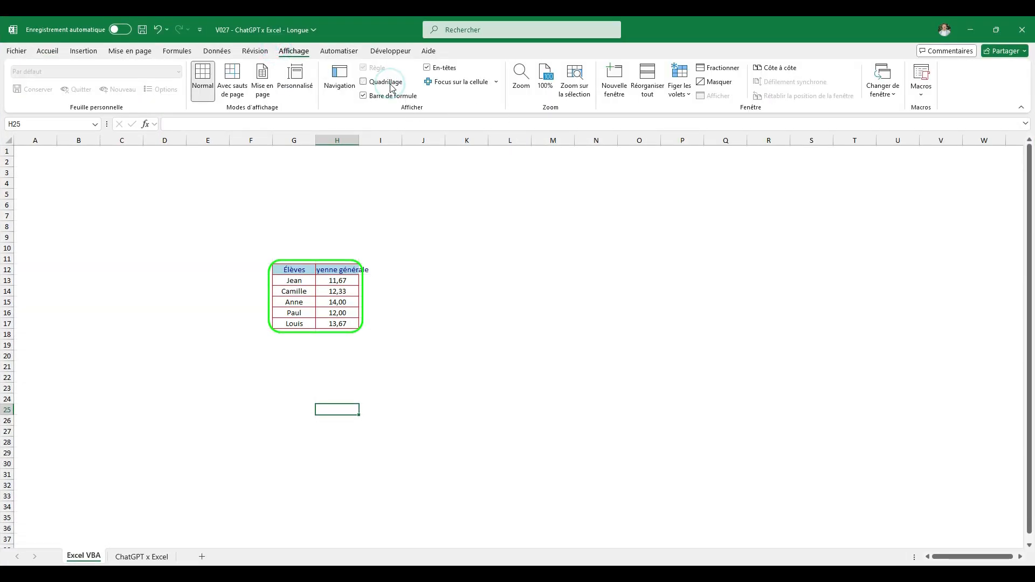
left_click(392, 88)
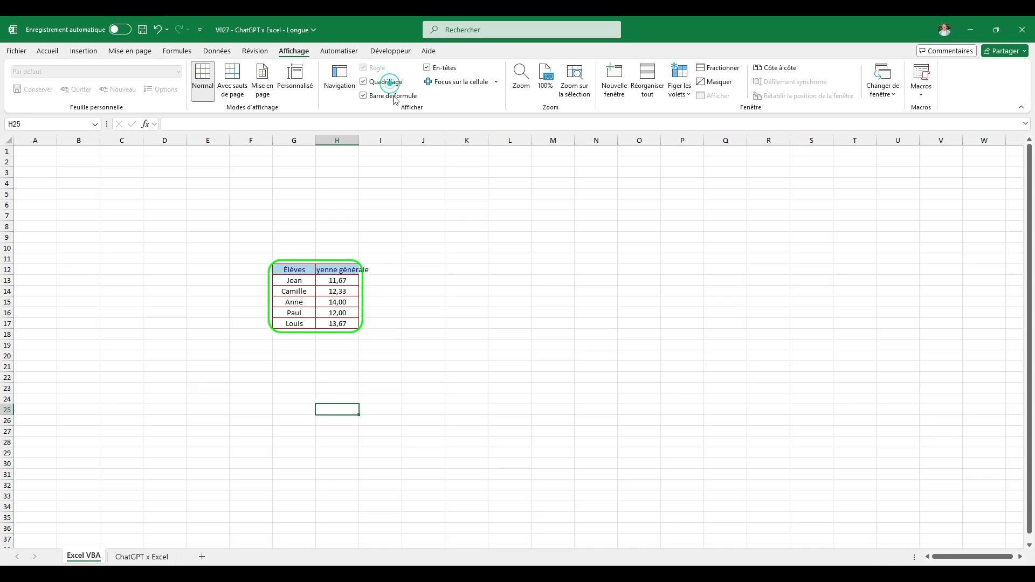
Hide and restore the formula bar, and do the same with the row and column headings.
left_click(392, 96)
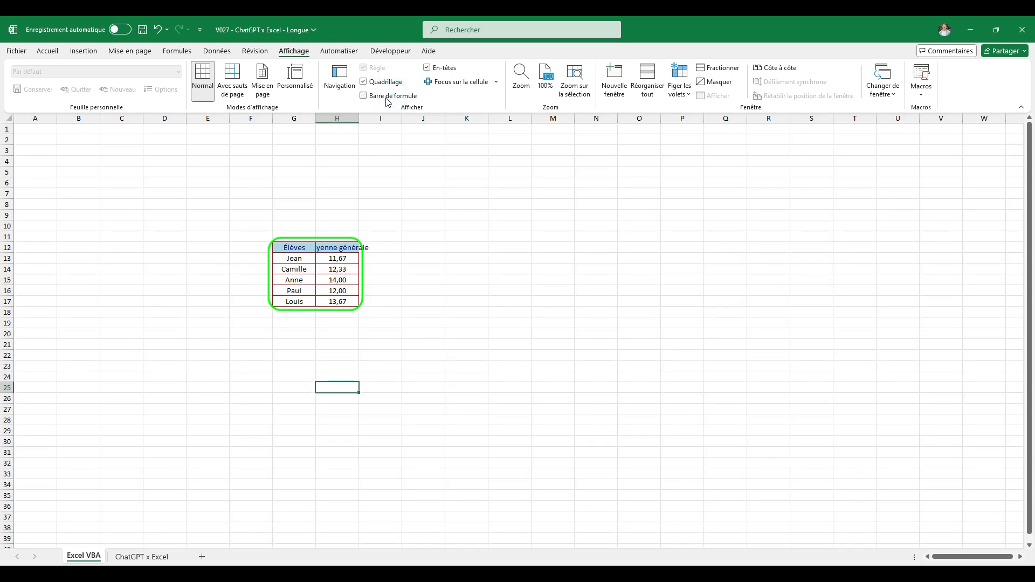
left_click(387, 97)
left_click(451, 69)
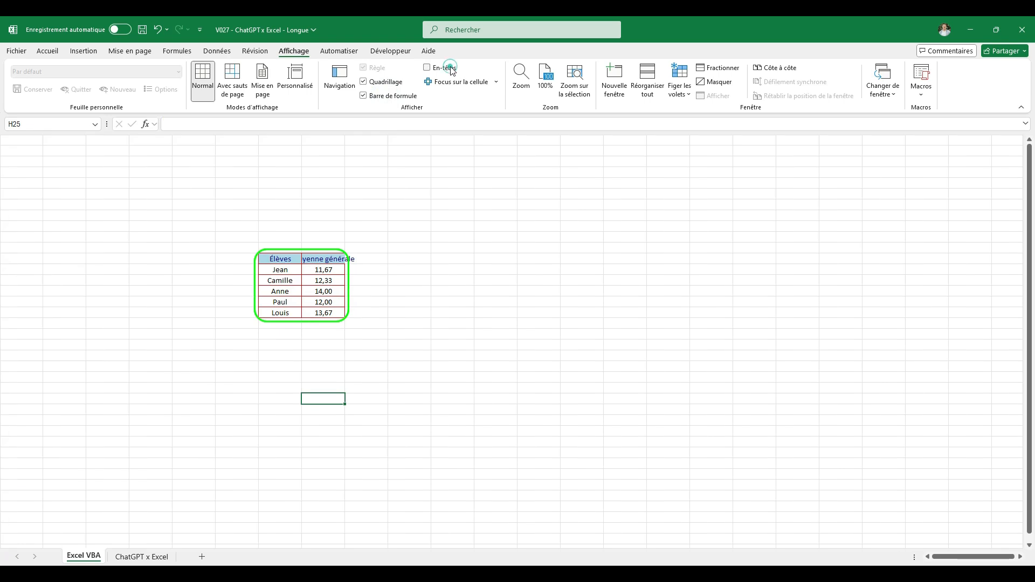
left_click(451, 68)
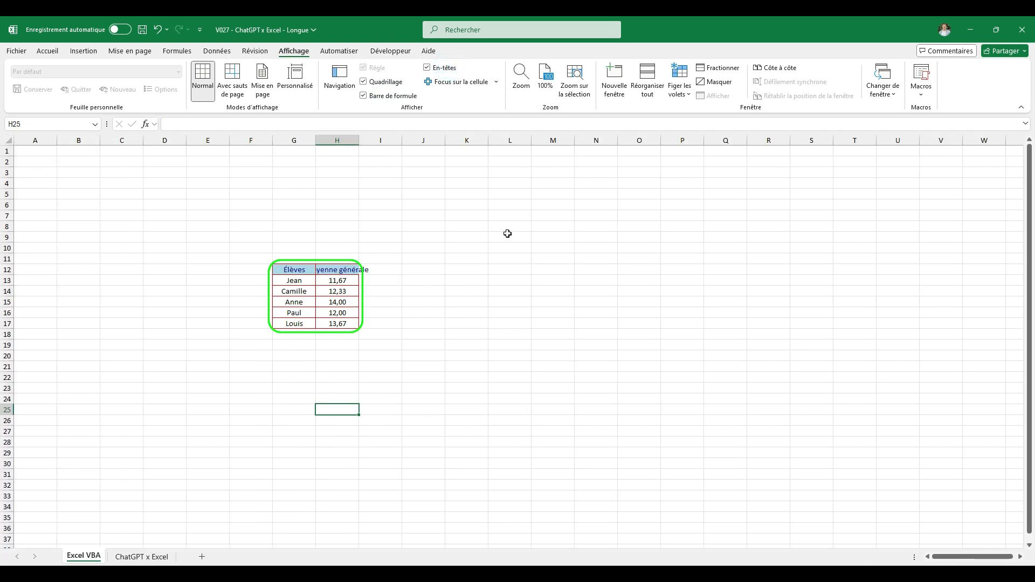